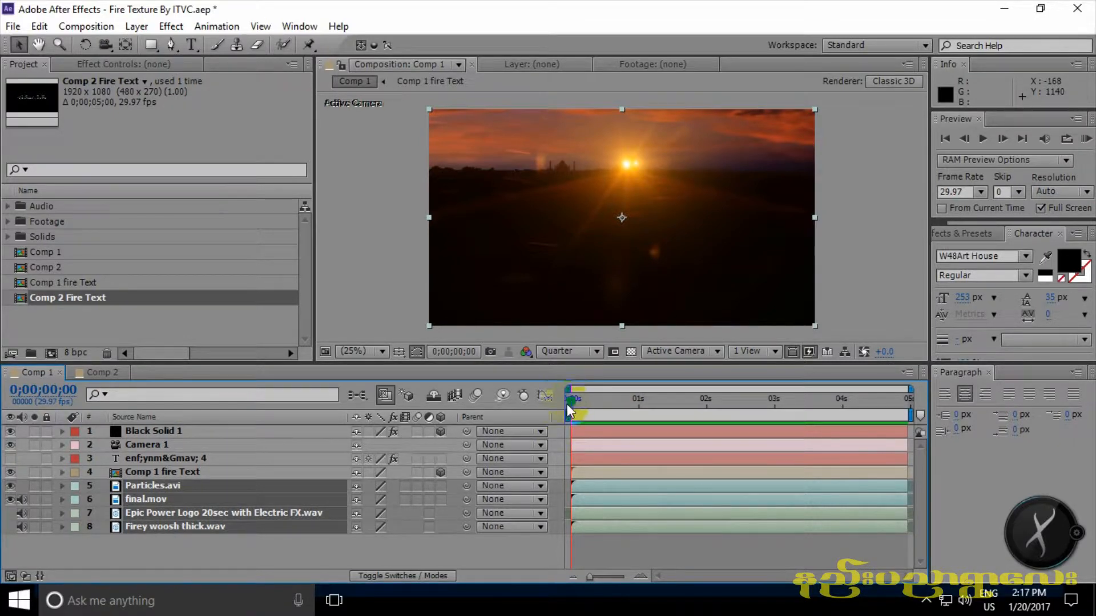
# - Play a RAM preview of Comp 1 from the start of its timeline
pyautogui.moveTo(569, 402)
pyautogui.mouseDown()
pyautogui.moveTo(659, 406)
pyautogui.moveTo(554, 403)
pyautogui.moveTo(917, 412)
pyautogui.moveTo(820, 401)
pyautogui.moveTo(568, 404)
pyautogui.moveTo(910, 410)
pyautogui.moveTo(597, 415)
pyautogui.moveTo(573, 411)
pyautogui.moveTo(908, 402)
pyautogui.moveTo(680, 413)
pyautogui.moveTo(569, 412)
pyautogui.moveTo(651, 405)
pyautogui.moveTo(592, 399)
pyautogui.moveTo(907, 413)
pyautogui.moveTo(577, 411)
pyautogui.moveTo(551, 398)
pyautogui.mouseUp()
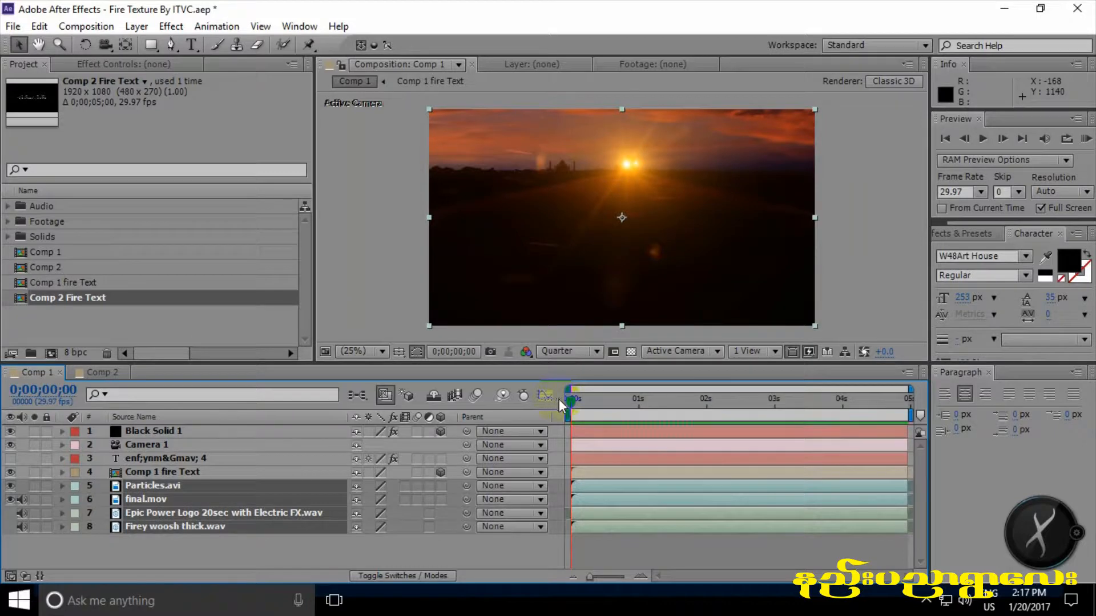
pyautogui.press('KP_0')
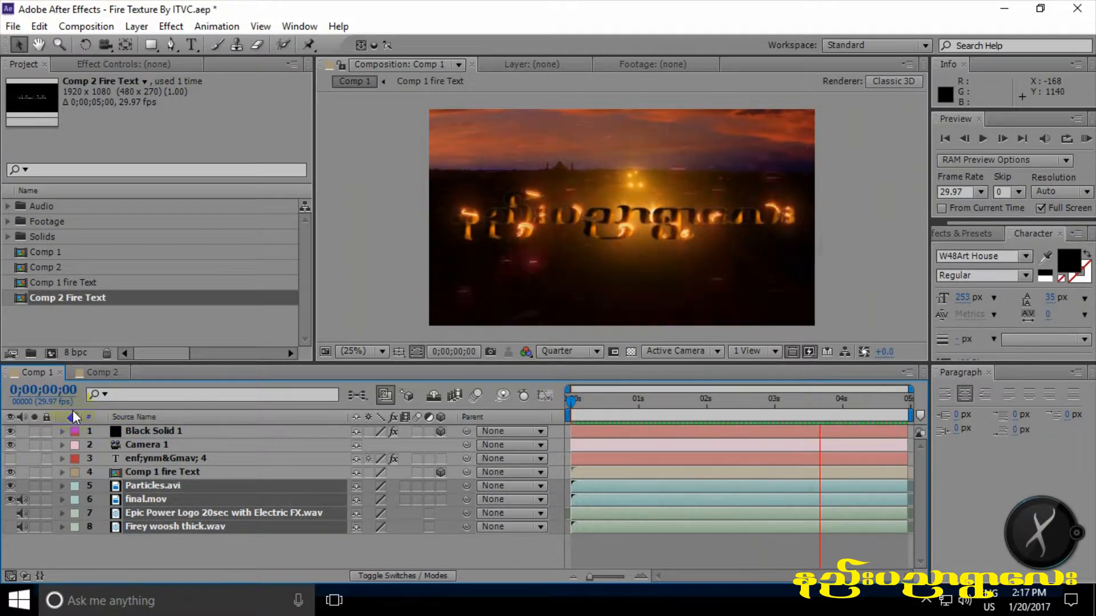
pyautogui.click(457, 294)
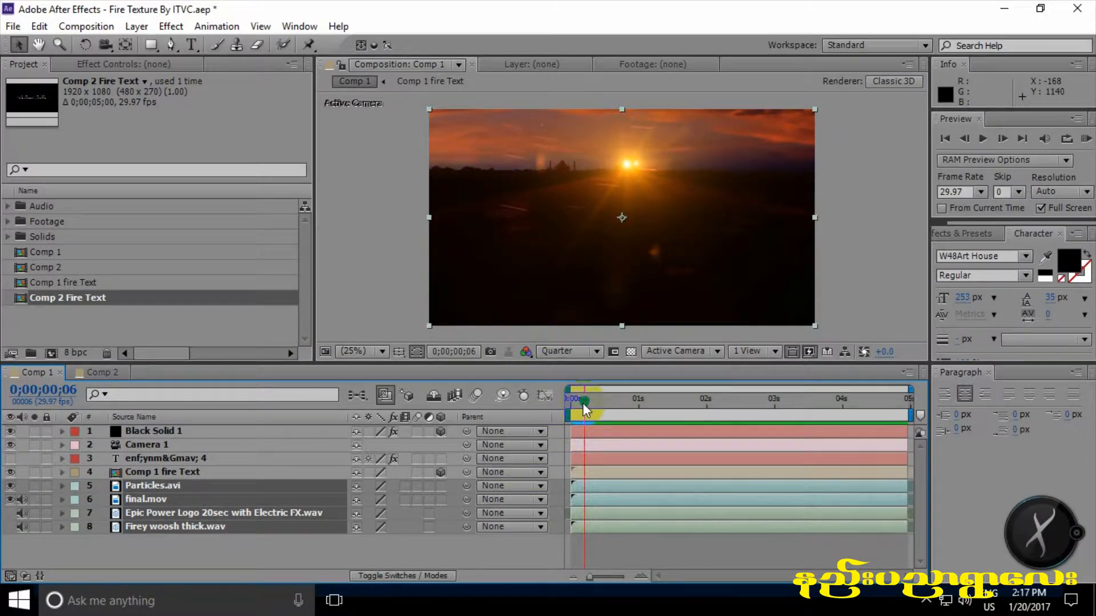
# - Play the title animation of Comp 2 as a full-screen RAM preview
pyautogui.click(106, 376)
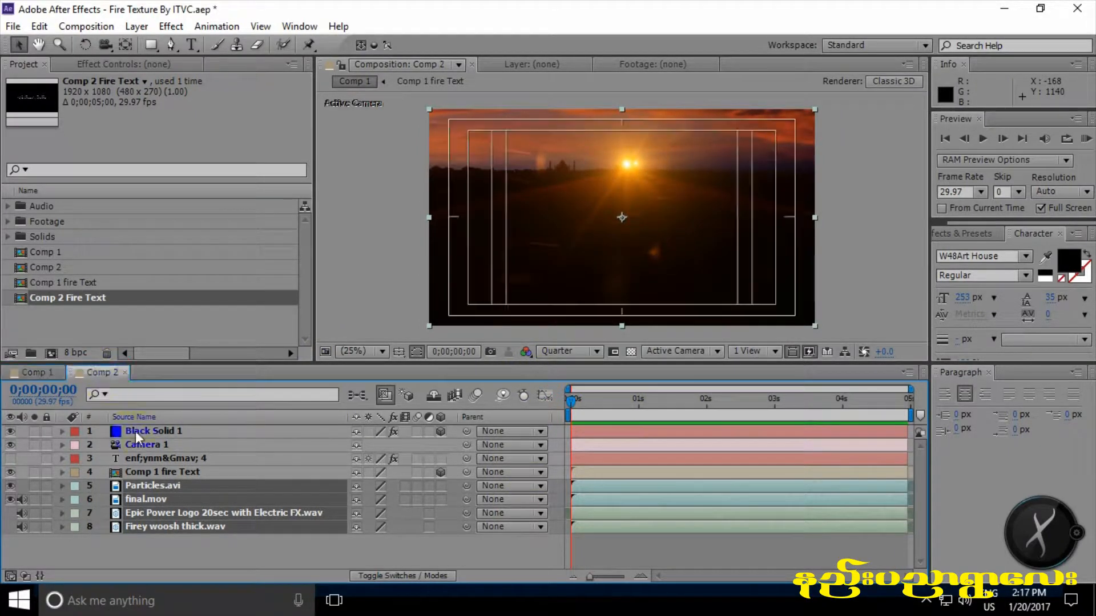
pyautogui.press('KP_0')
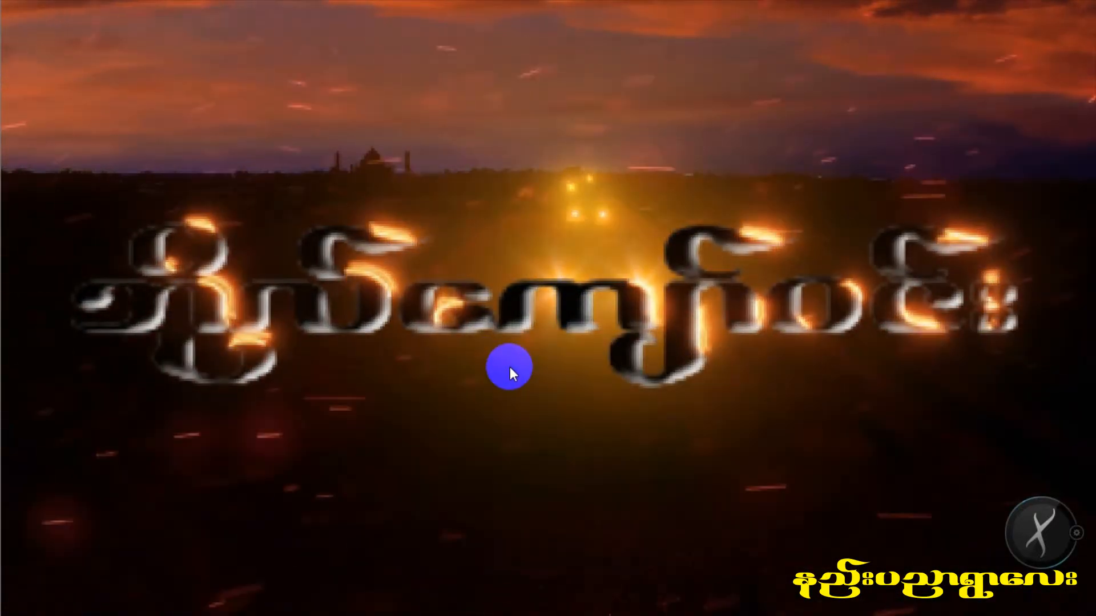
pyautogui.click(1080, 198)
# - Return to Comp 1, play its title animation as a full-screen RAM preview and stop the playback
pyautogui.click(34, 372)
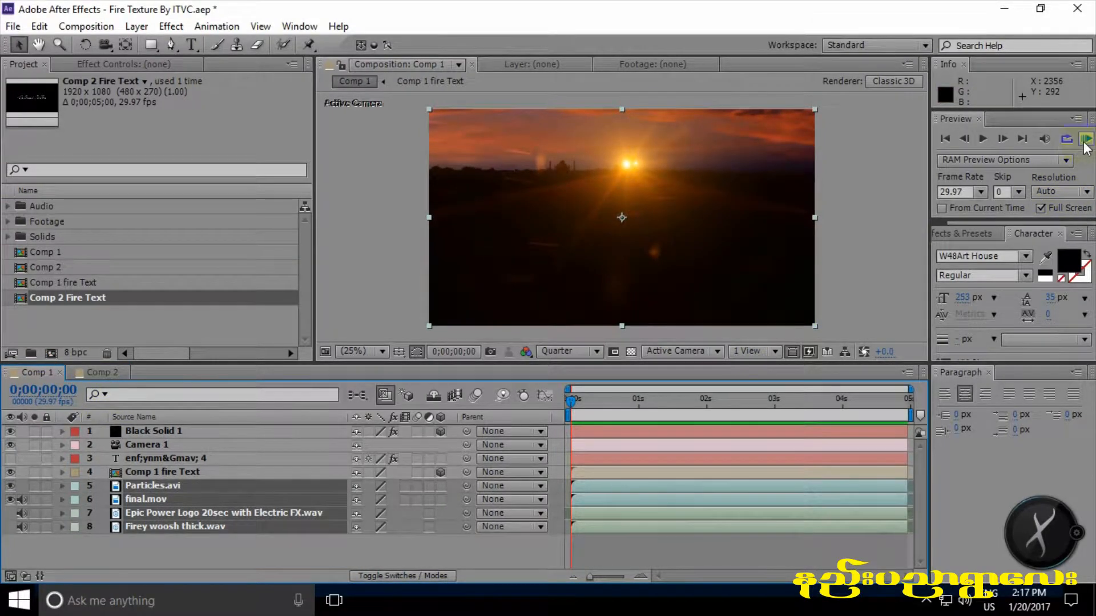
pyautogui.click(1084, 144)
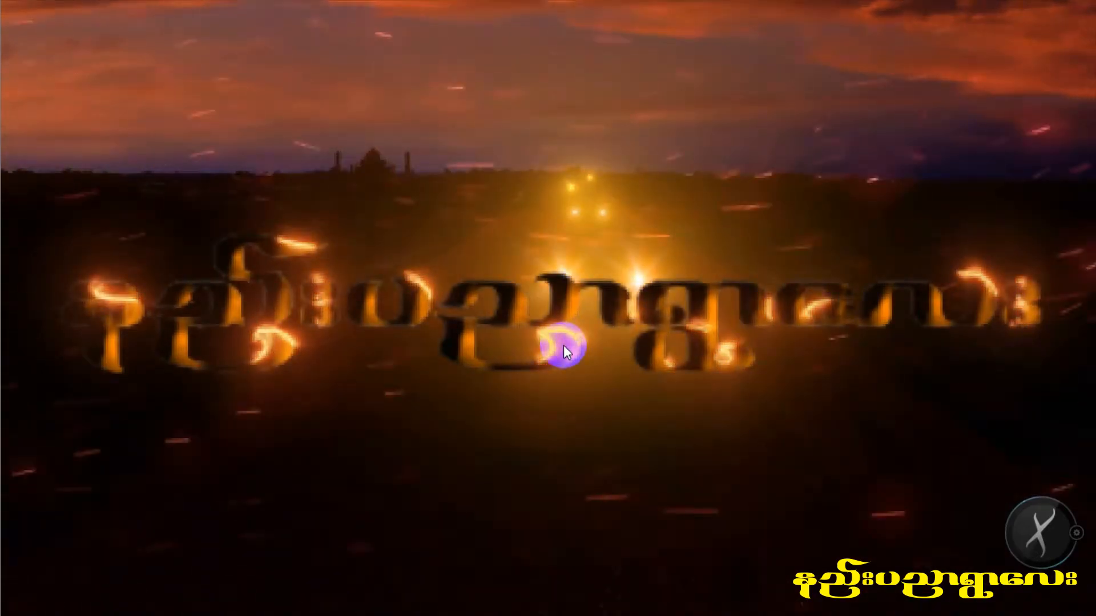
pyautogui.click(563, 345)
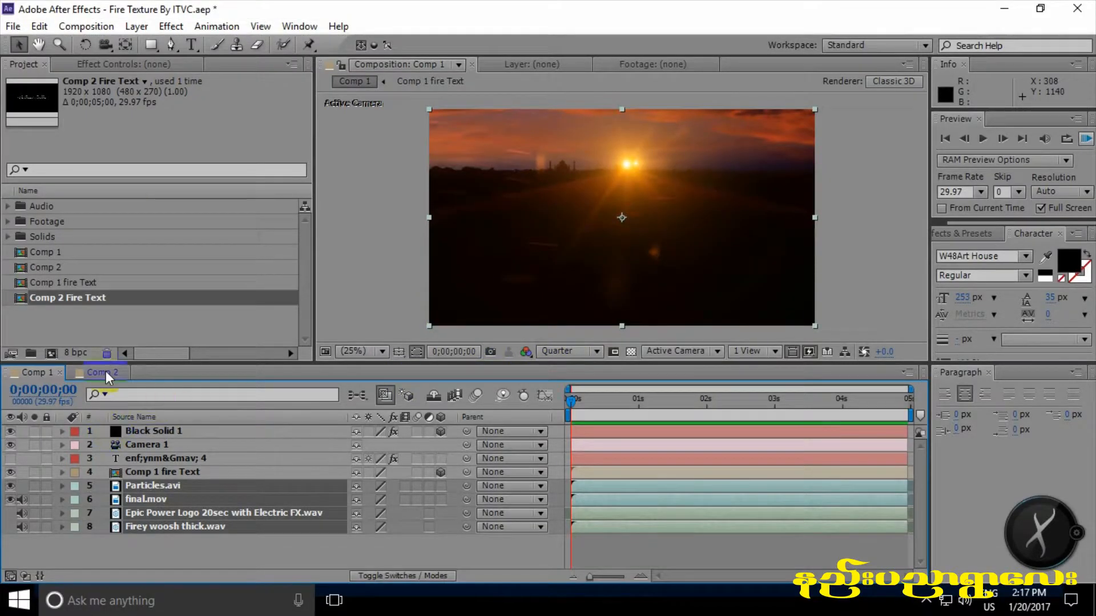
# - Examine the burning text of Comp 1 at 0;00;01;25, and compare it with the Fire Texture image result in Chrome
pyautogui.moveTo(625, 405); pyautogui.dragTo(695, 406)
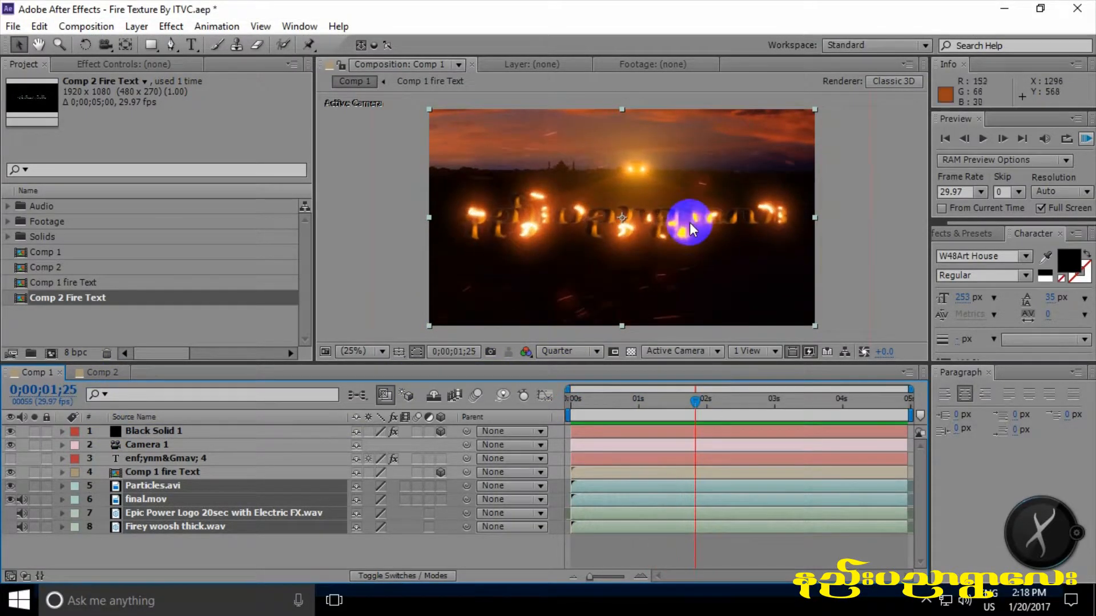
pyautogui.scroll(2, 690, 222)
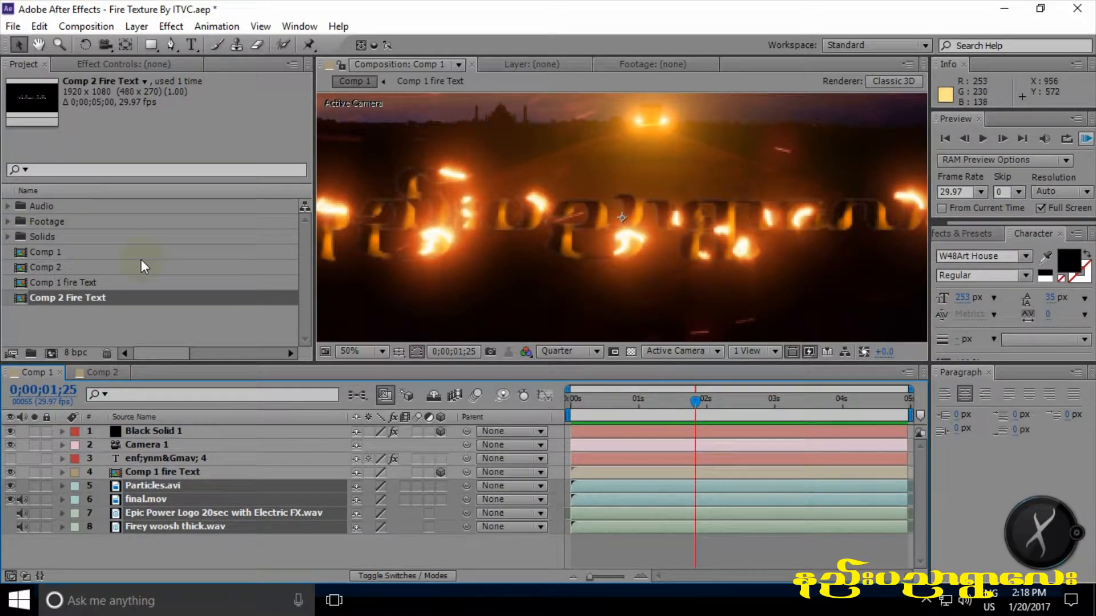
pyautogui.click(334, 601)
pyautogui.click(766, 237)
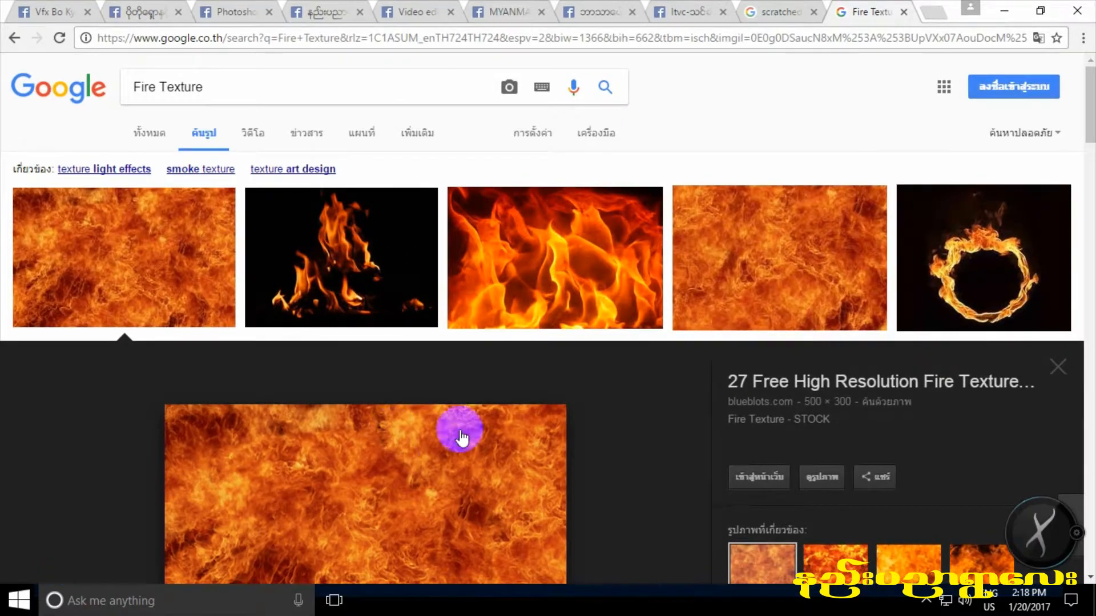
pyautogui.scroll(-3, 464, 464)
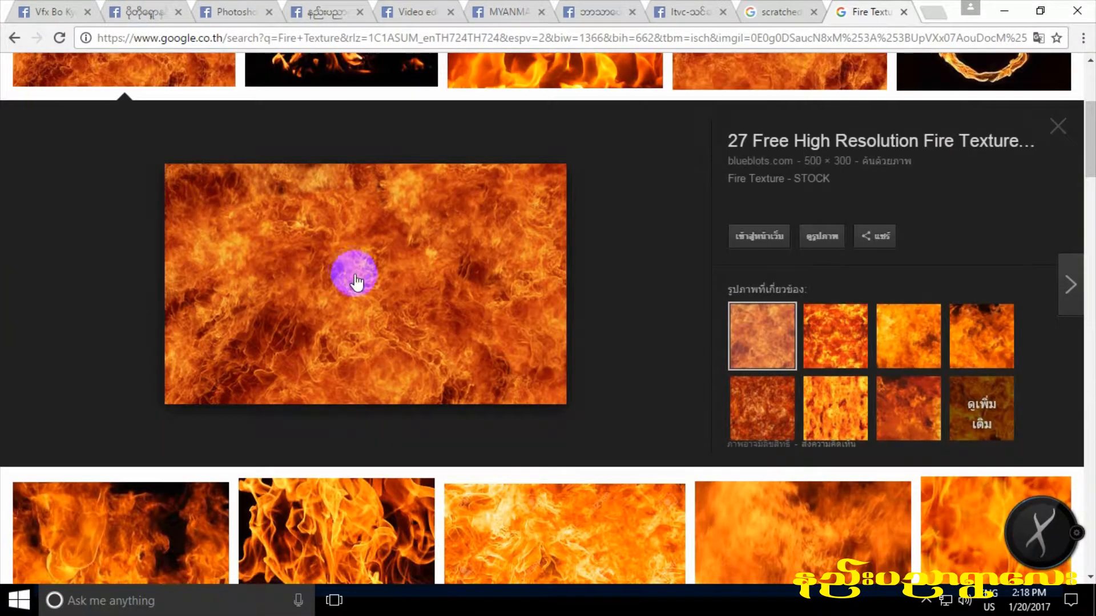
# - Switch back to After Effects and examine the metallic text of Comp 2 up close at 0;00;01;20
pyautogui.click(334, 601)
pyautogui.click(773, 263)
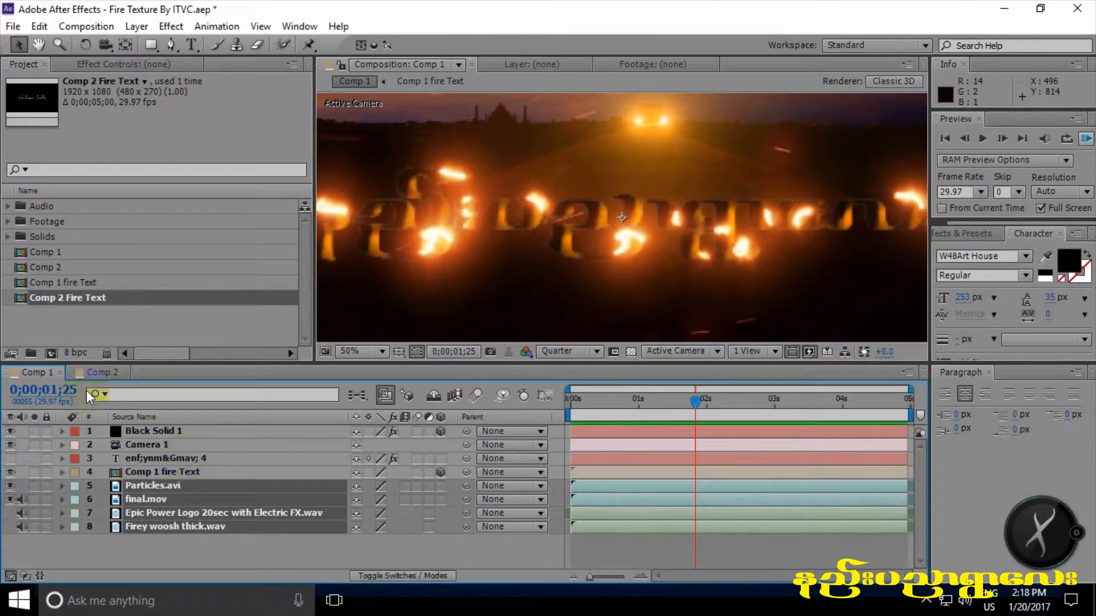
pyautogui.moveTo(657, 400); pyautogui.dragTo(687, 393)
pyautogui.scroll(4, 676, 239)
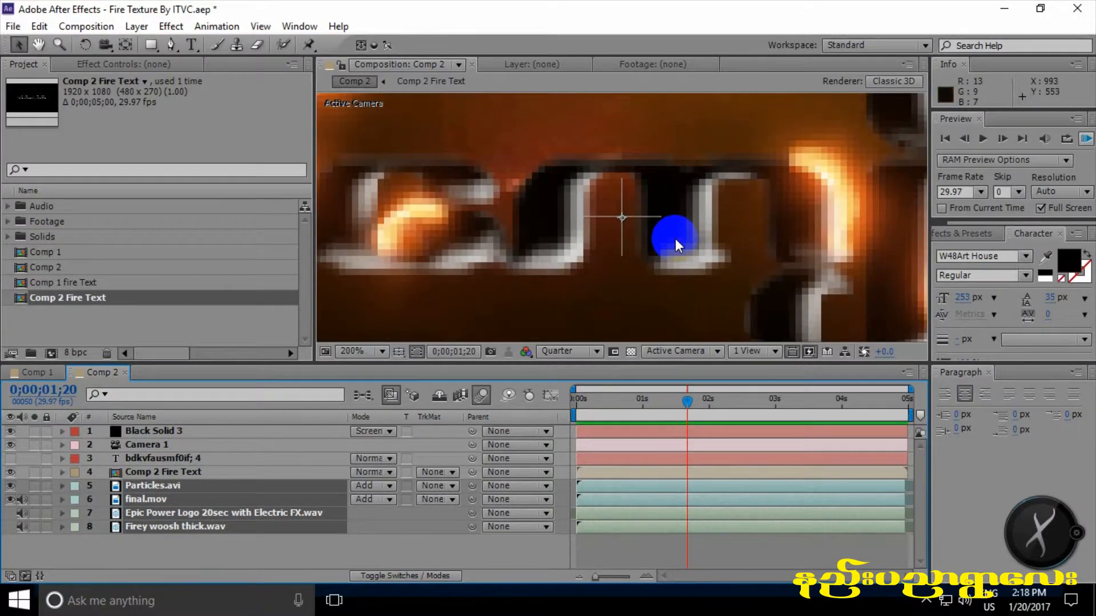
pyautogui.scroll(-2, 675, 238)
pyautogui.scroll(1, 643, 215)
# - Switch to Chrome and examine the Scratched Steel Texture by AaronDesign in its image search results
pyautogui.click(336, 599)
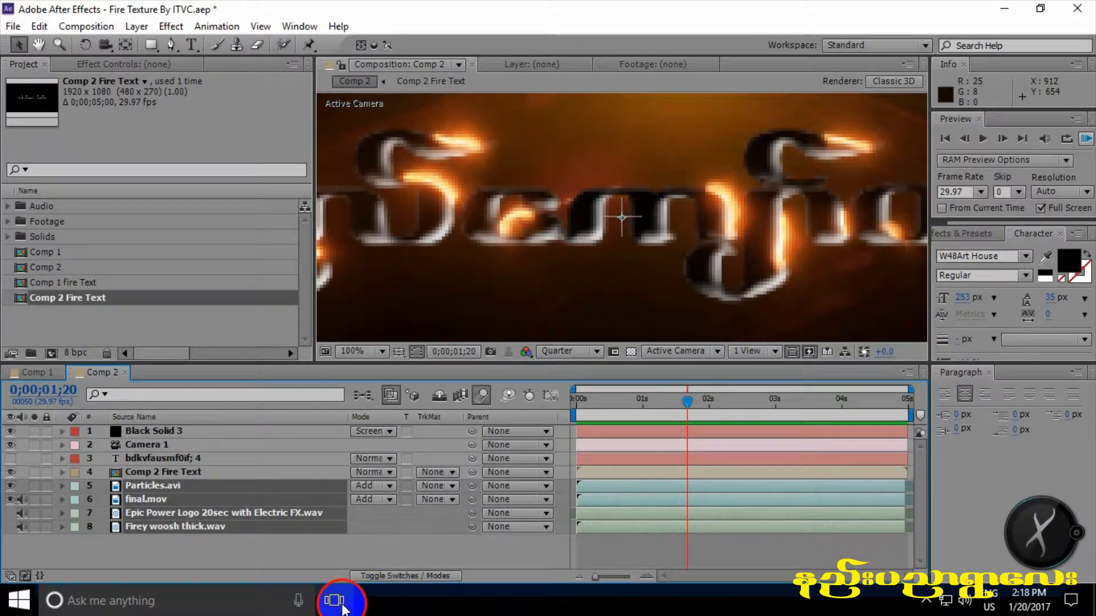
pyautogui.click(700, 322)
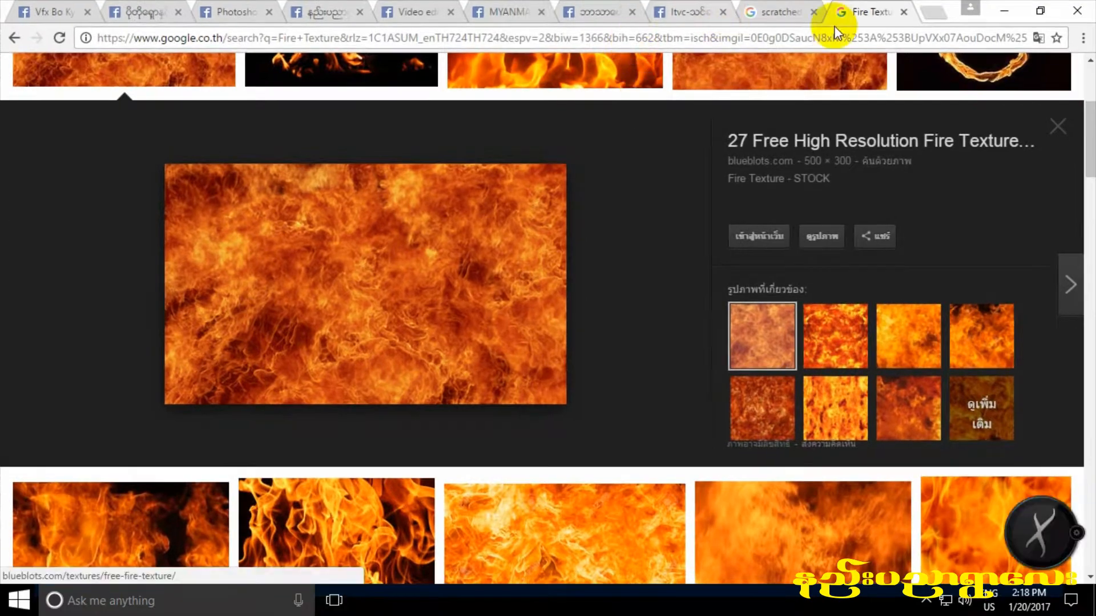
pyautogui.click(779, 12)
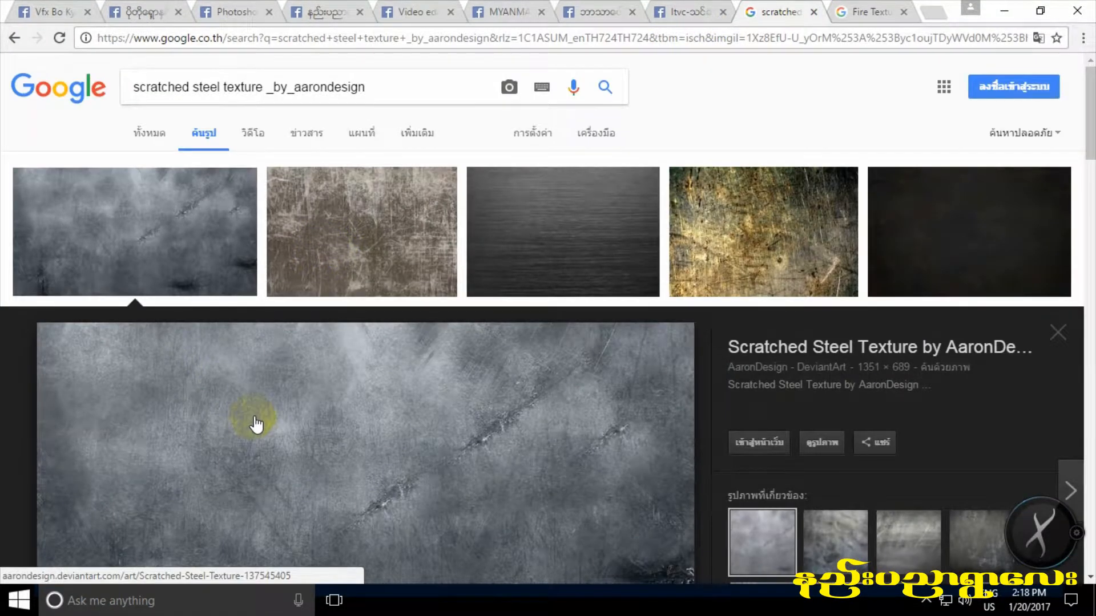
pyautogui.scroll(-3, 288, 401)
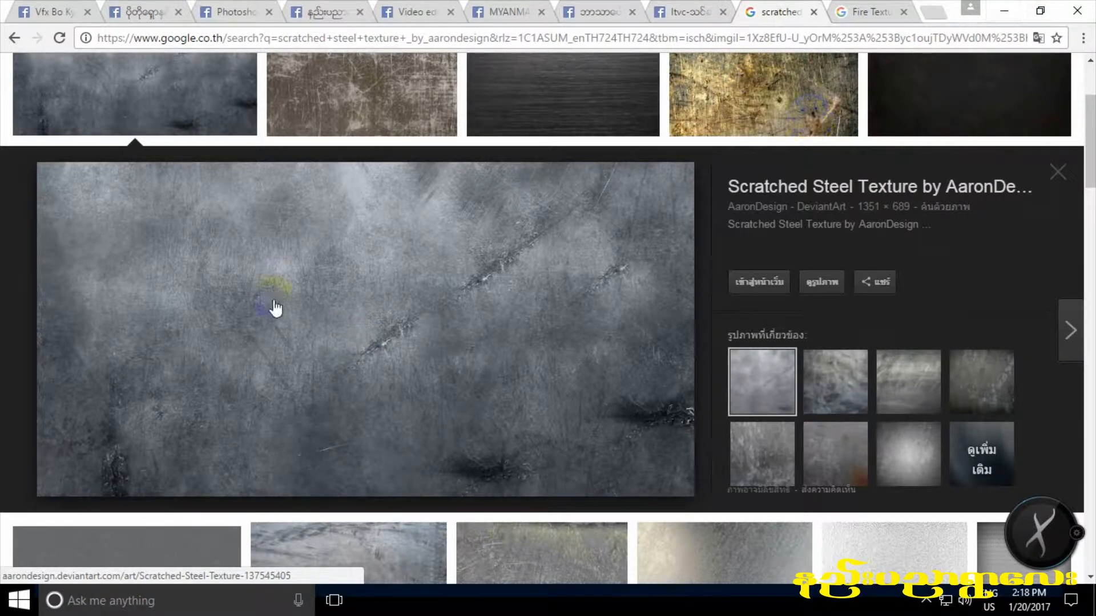
pyautogui.scroll(3, 279, 307)
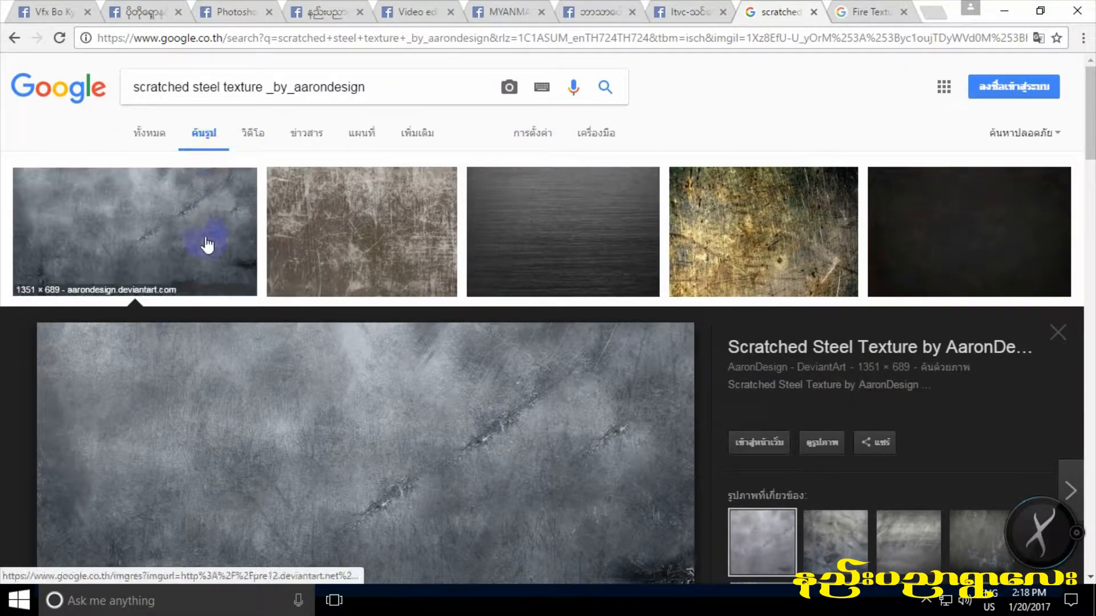
pyautogui.scroll(-4, 345, 343)
pyautogui.scroll(4, 351, 340)
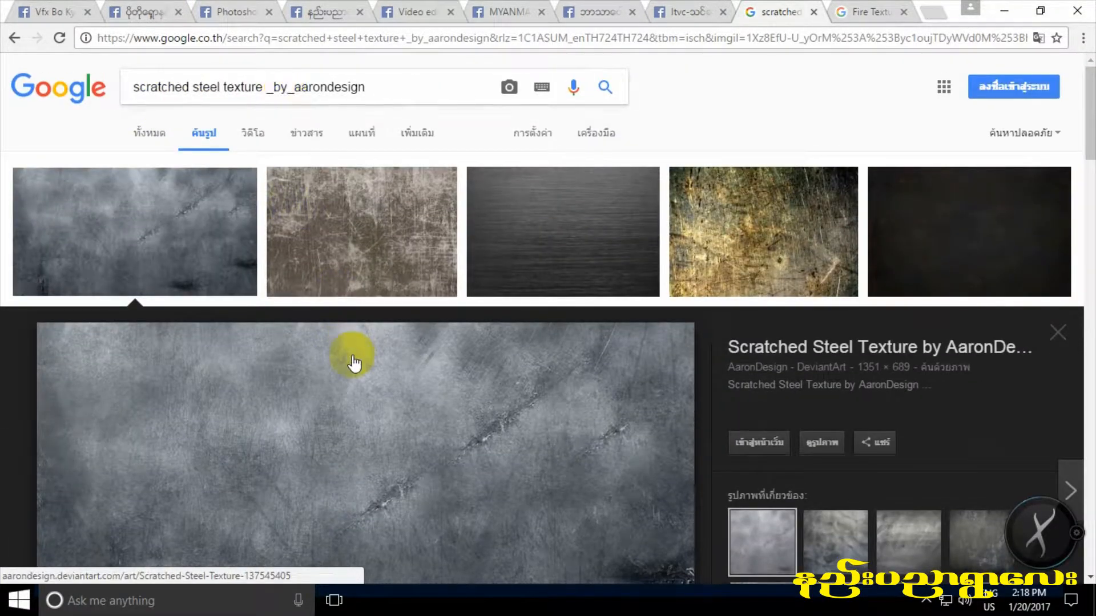
# - Browse the other steel texture image results and preview the raised-pattern metal plate texture
pyautogui.scroll(-9, 392, 388)
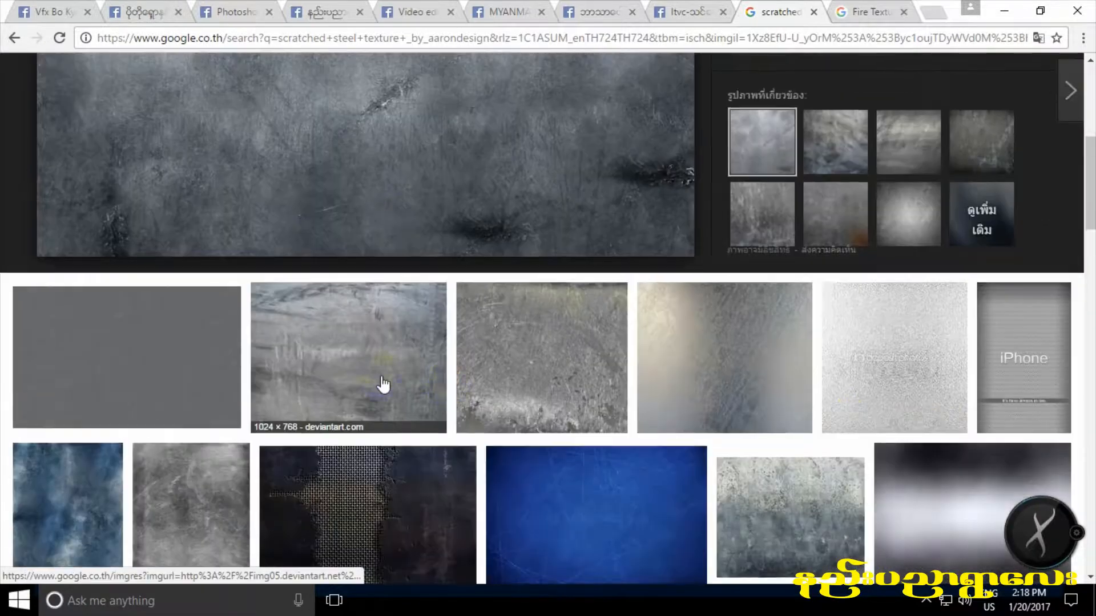
pyautogui.scroll(-7, 501, 421)
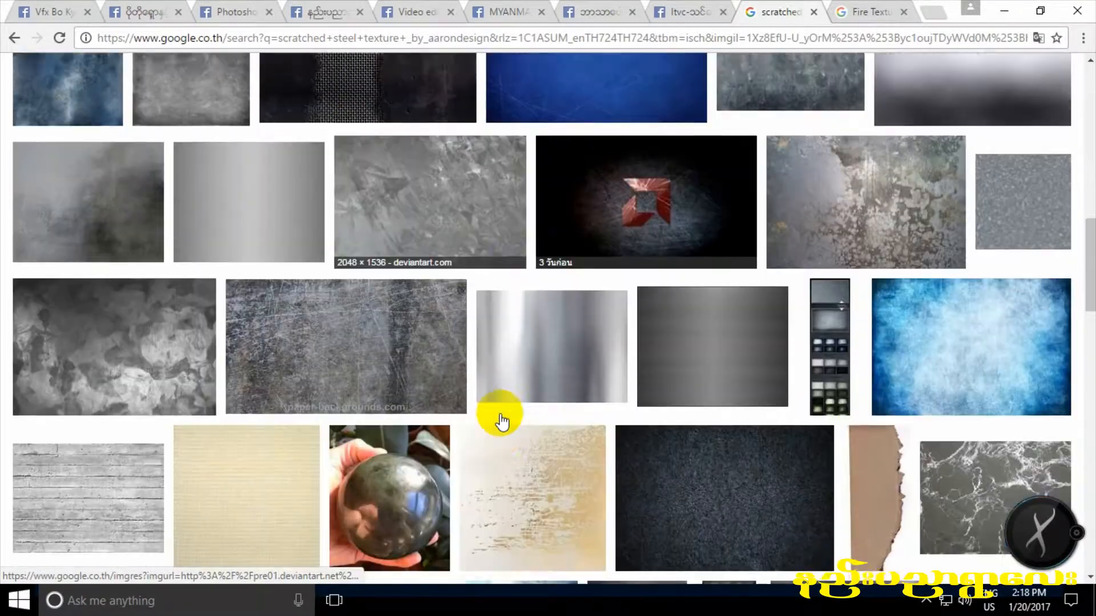
pyautogui.scroll(-7, 498, 421)
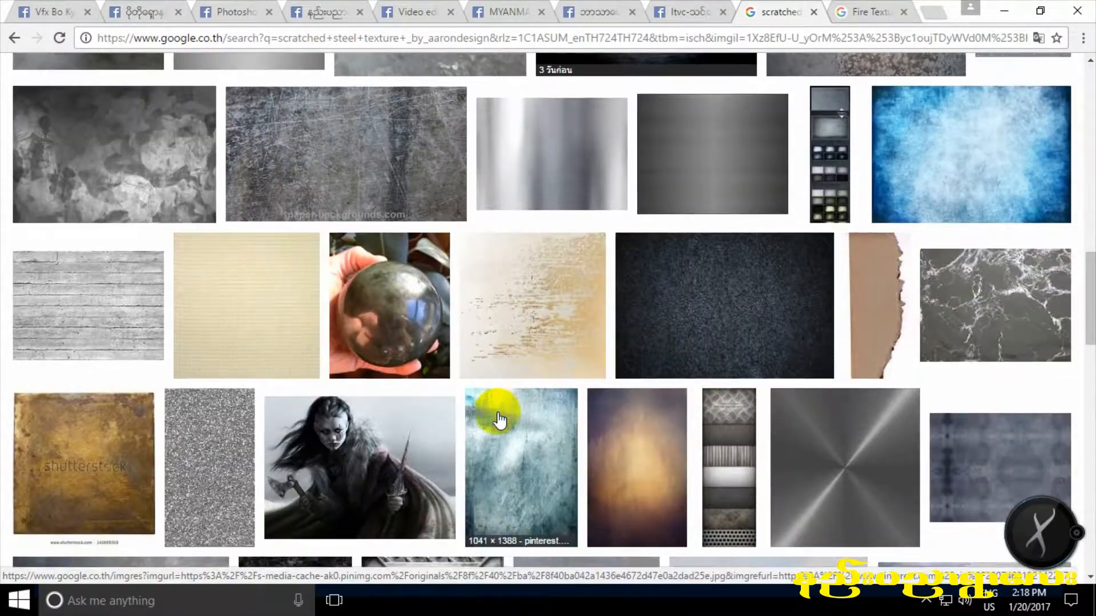
pyautogui.scroll(-1, 499, 402)
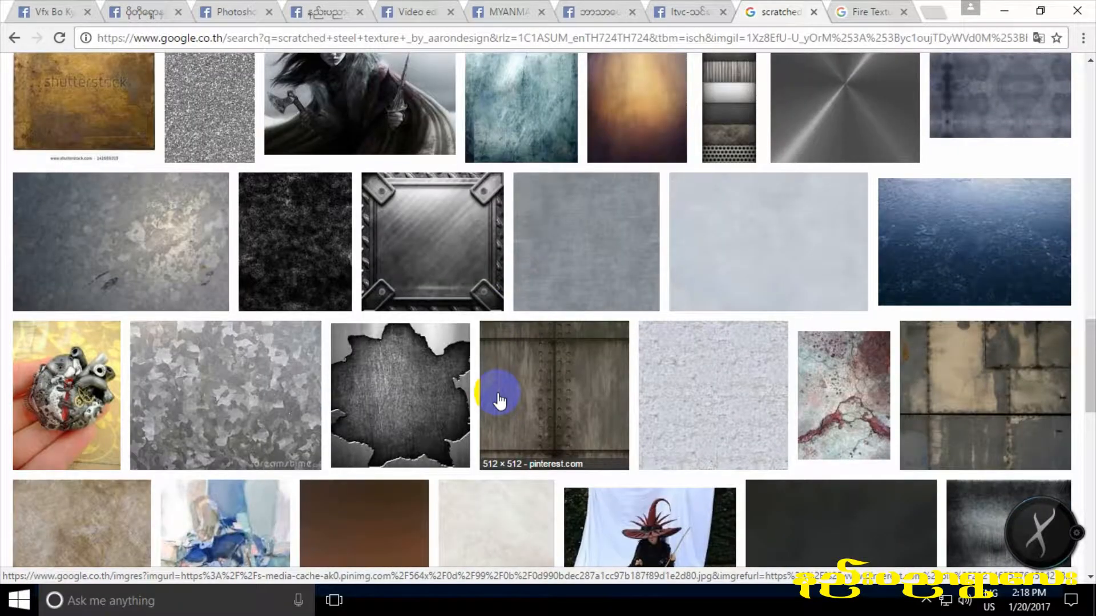
pyautogui.scroll(-6, 501, 397)
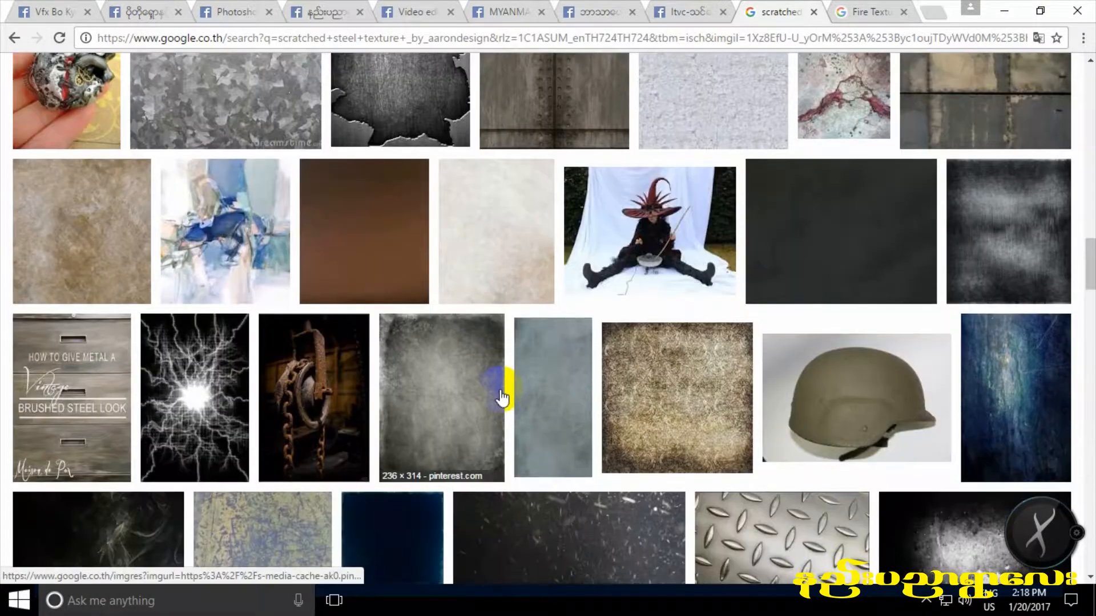
pyautogui.scroll(-4, 502, 393)
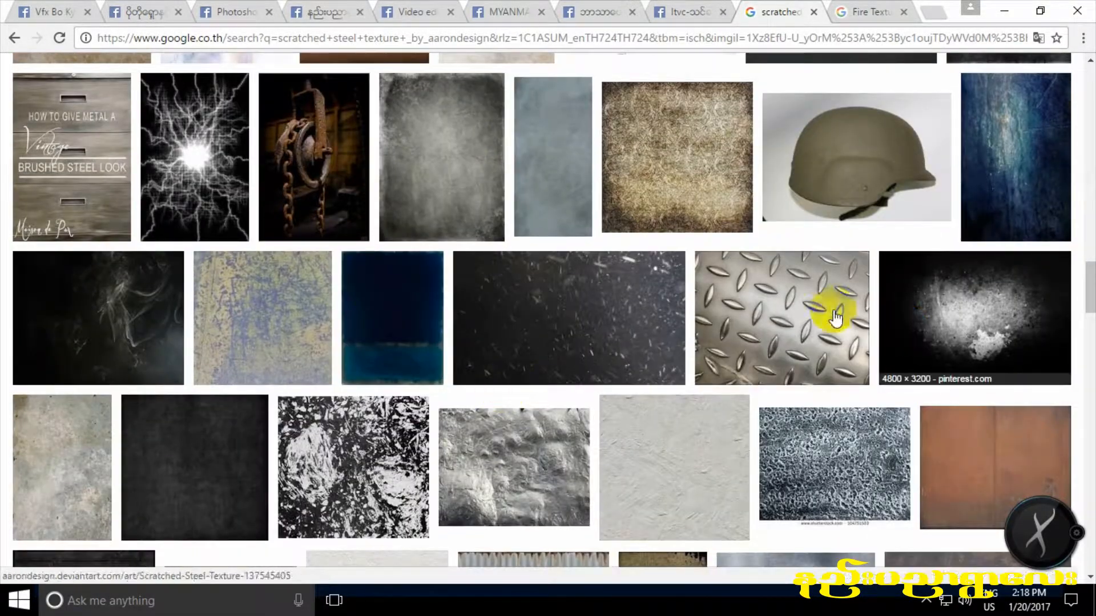
pyautogui.click(773, 373)
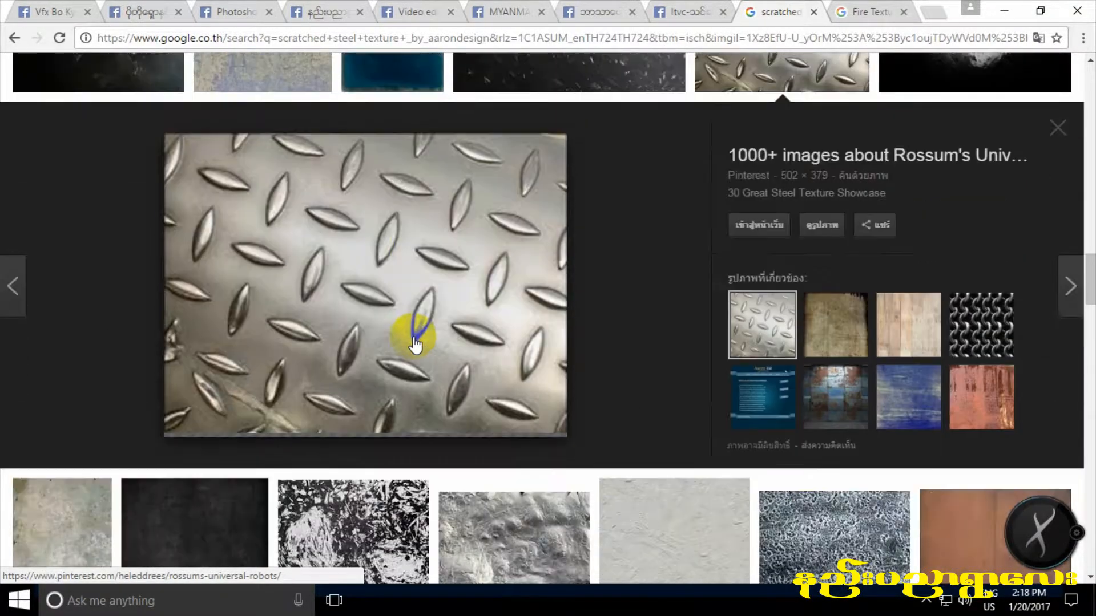
pyautogui.scroll(-10, 415, 343)
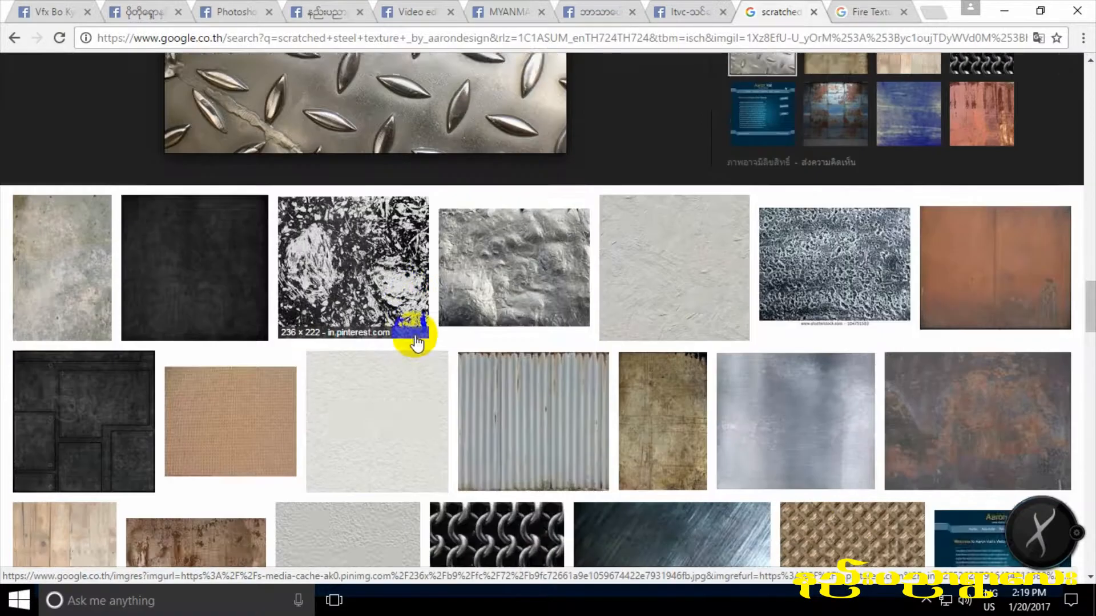
pyautogui.scroll(8, 411, 330)
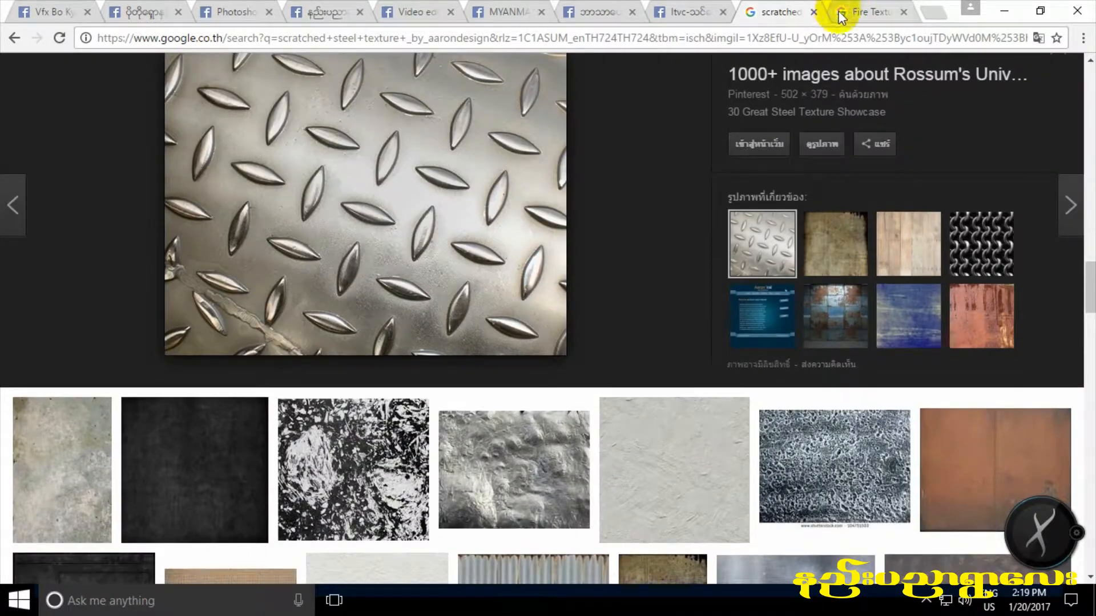
# - Browse the Fire Texture image search results for alternative flame textures
pyautogui.click(862, 12)
pyautogui.scroll(3, 489, 330)
pyautogui.scroll(-8, 491, 325)
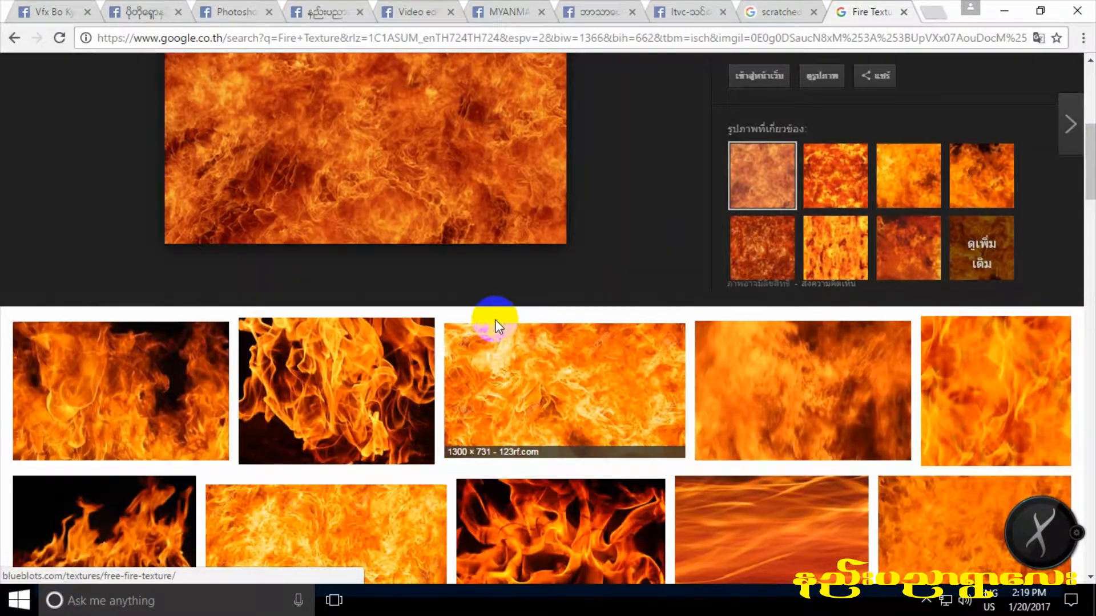
pyautogui.scroll(-4, 494, 320)
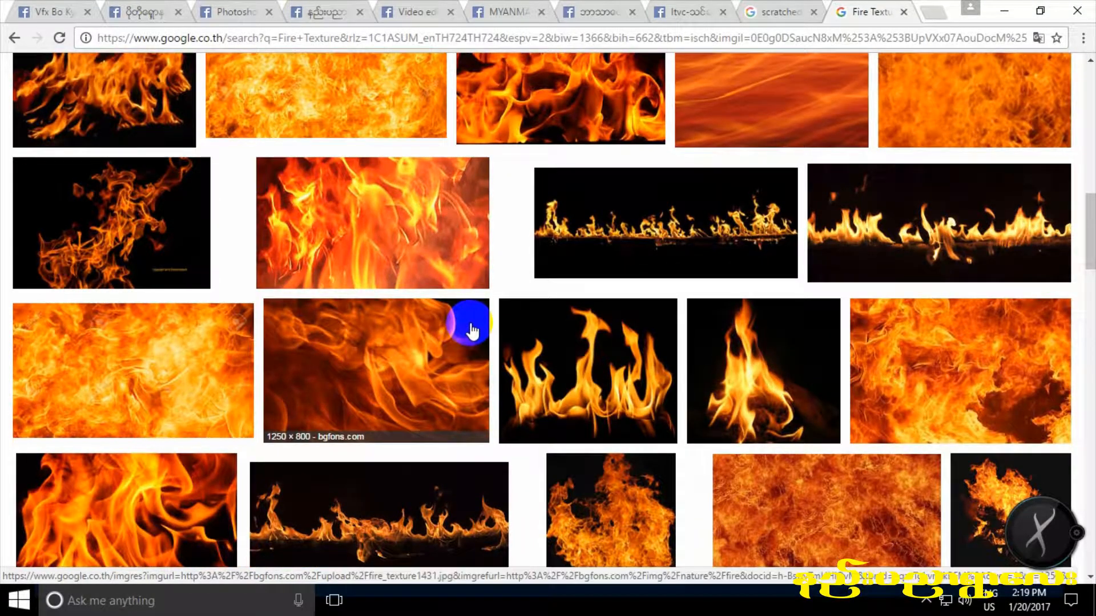
pyautogui.scroll(-7, 471, 331)
pyautogui.scroll(-5, 472, 327)
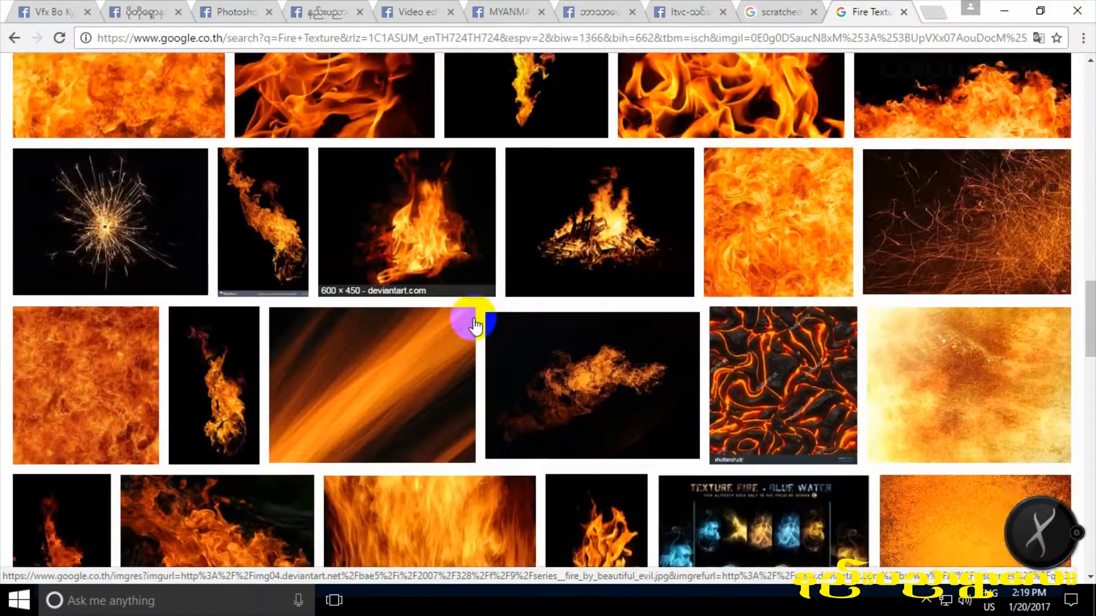
pyautogui.scroll(-10, 477, 324)
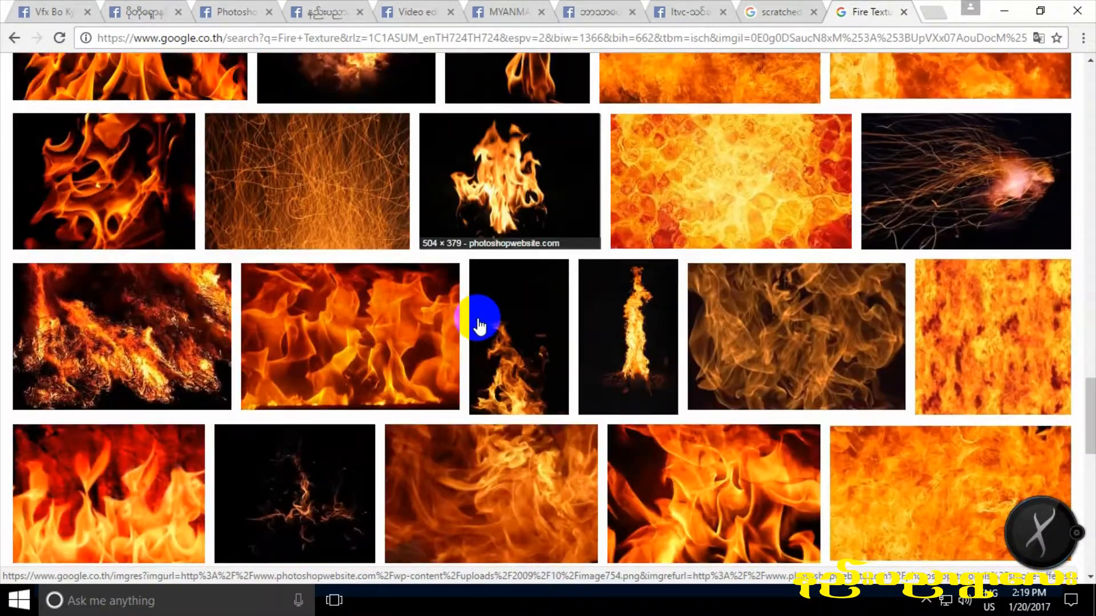
# - Return to After Effects and turn off the Full Screen option for RAM previews
pyautogui.click(1006, 10)
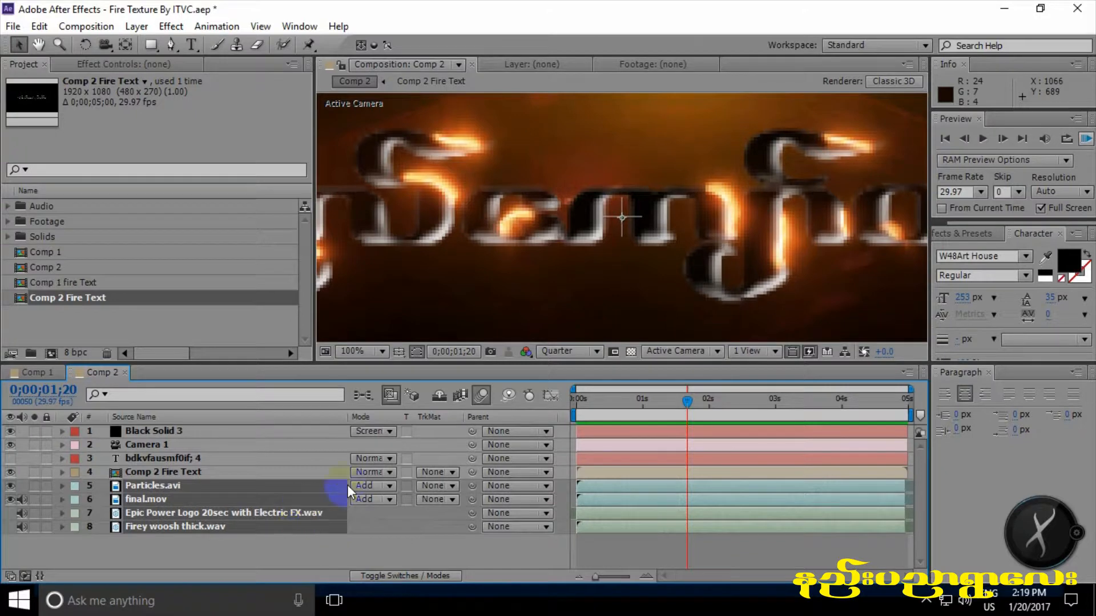
pyautogui.click(1040, 208)
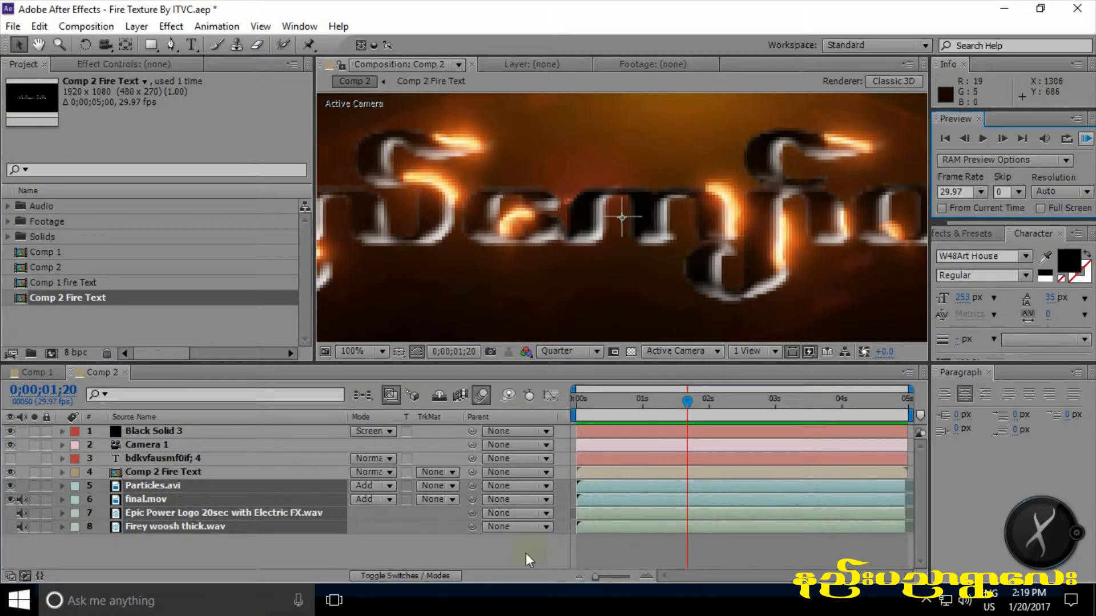
# - Play a RAM preview of Comp 2 from its start, and preview it again with the whole frame fitted at 25% magnification
pyautogui.moveTo(660, 405); pyautogui.dragTo(556, 407)
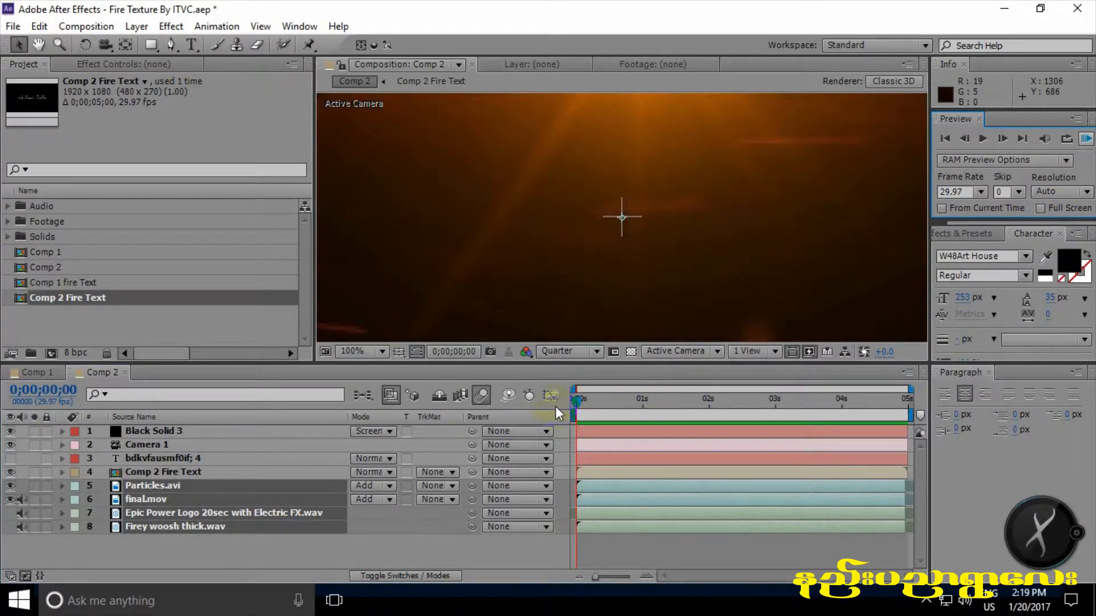
pyautogui.click(1086, 139)
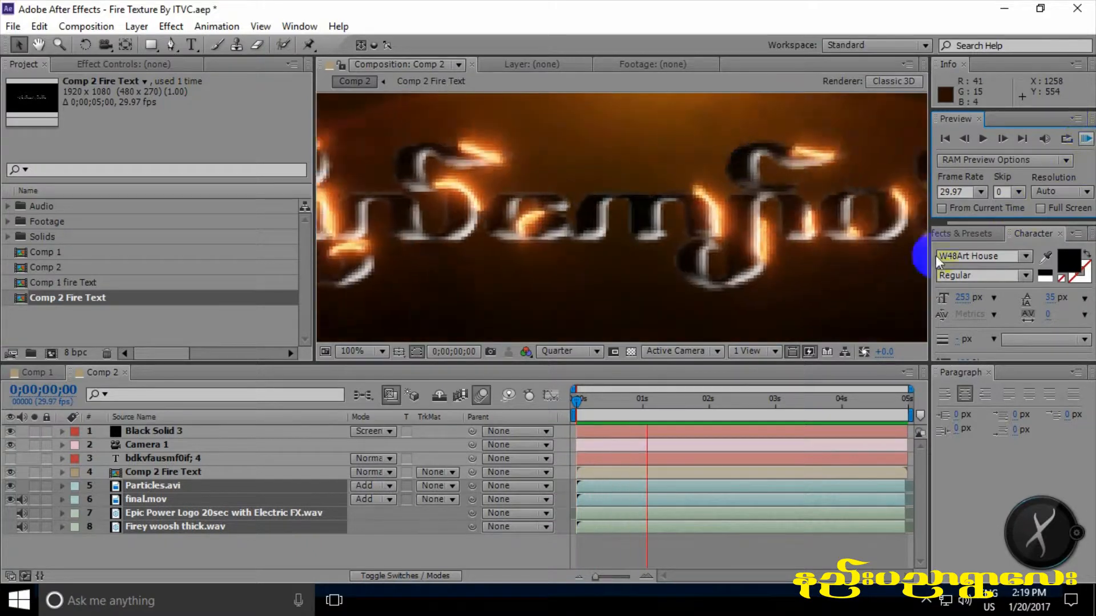
pyautogui.click(380, 352)
pyautogui.click(394, 81)
pyautogui.click(1086, 139)
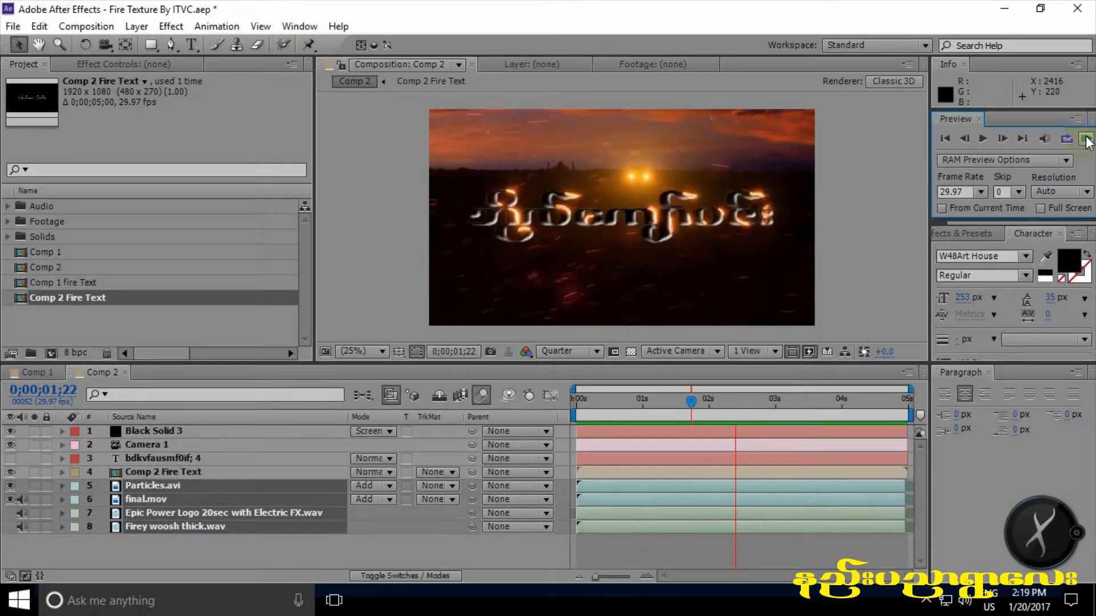
pyautogui.click(1086, 138)
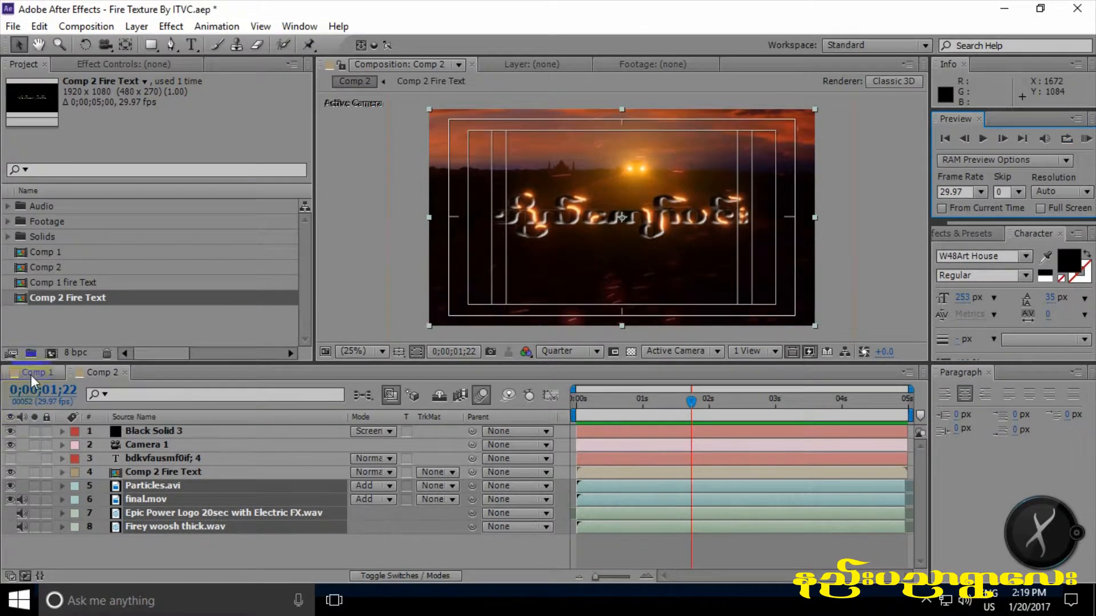
# - Switch to Comp 1 and RAM preview its fire title, including once with the whole frame shown at 25% magnification
pyautogui.click(35, 372)
pyautogui.click(1086, 139)
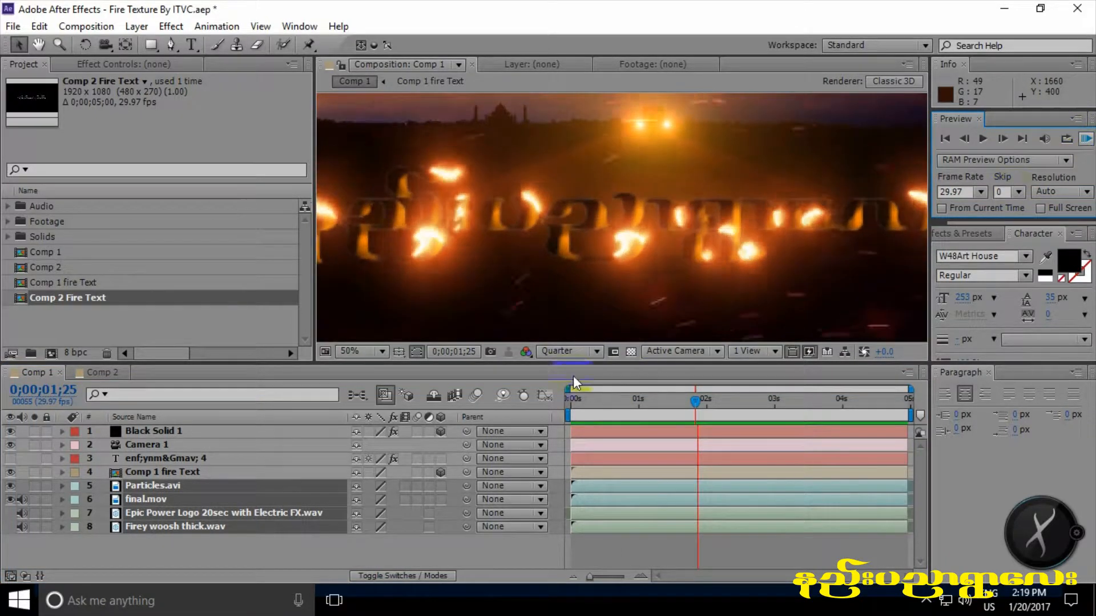
pyautogui.click(401, 241)
pyautogui.click(381, 352)
pyautogui.click(415, 88)
pyautogui.click(1086, 138)
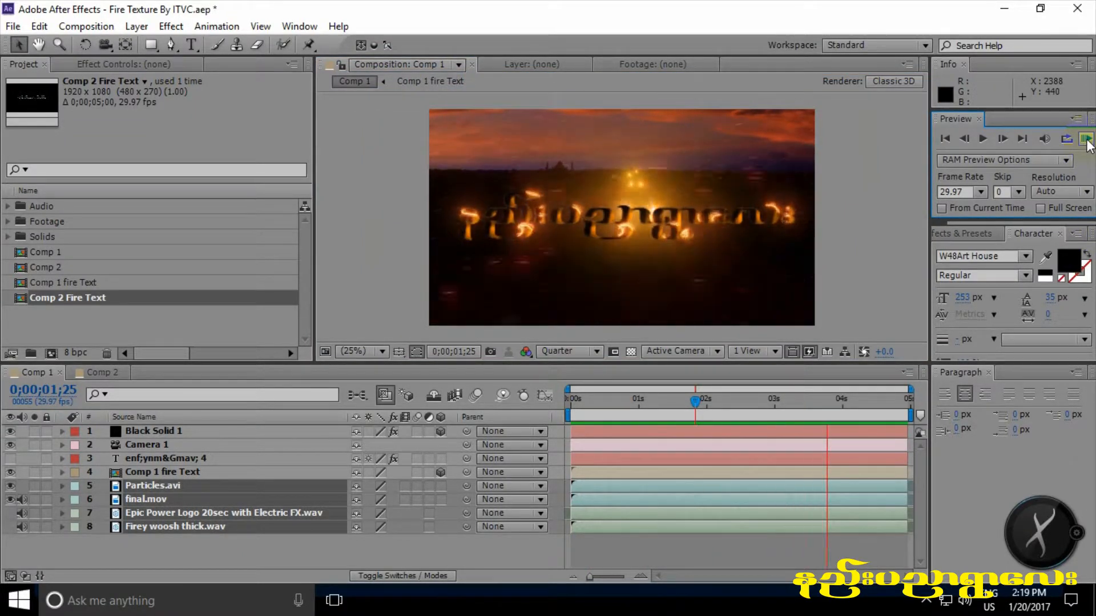
# - Return to Comp 2, preview its title again and scrub through the animation to 0;00;04;27
pyautogui.click(104, 375)
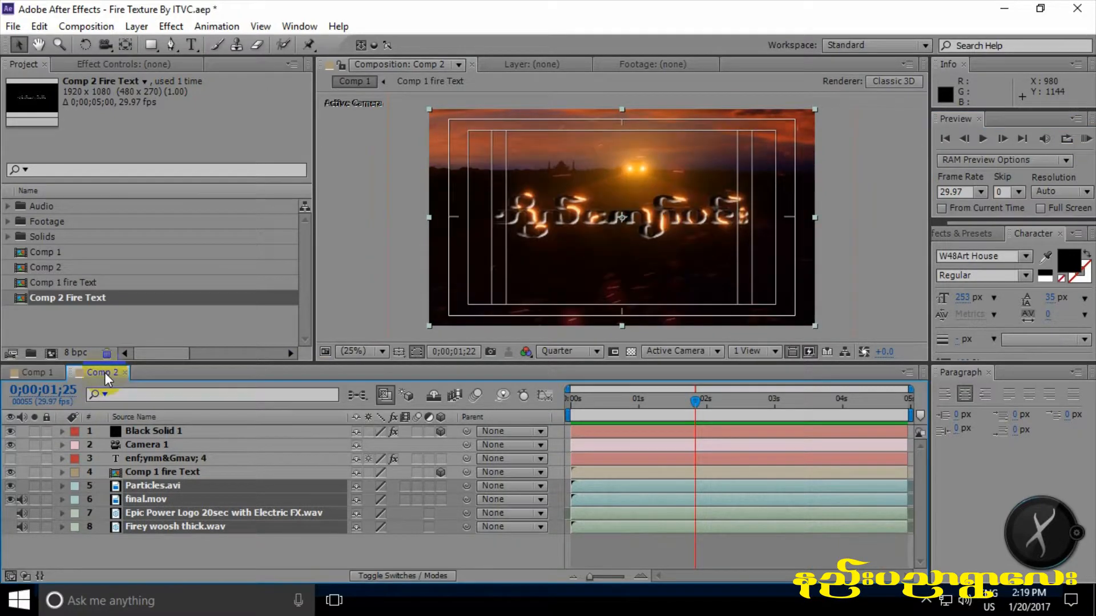
pyautogui.click(1086, 139)
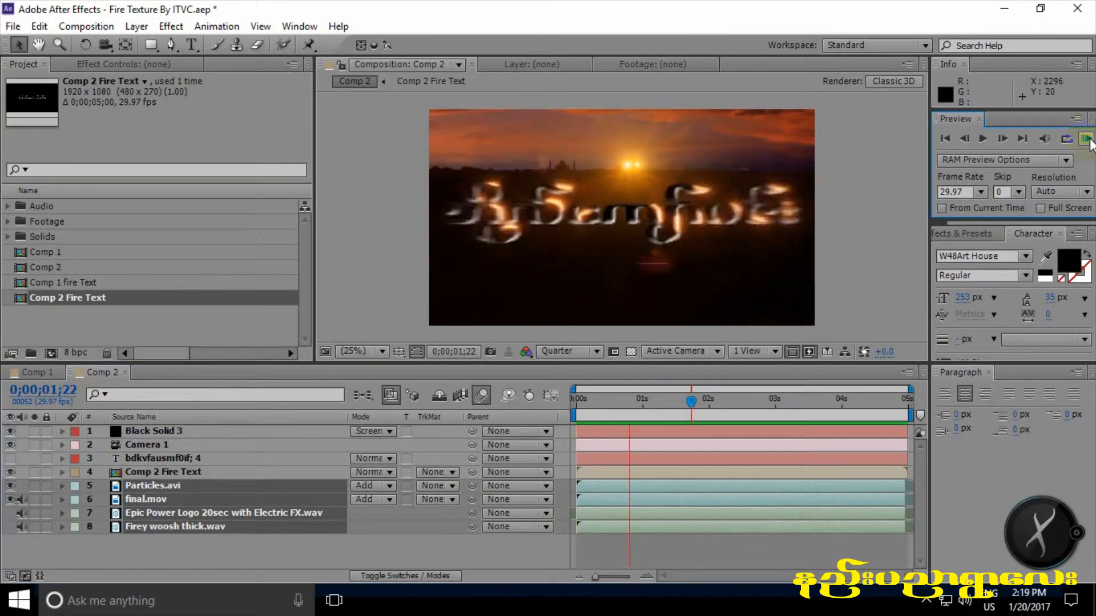
pyautogui.click(710, 379)
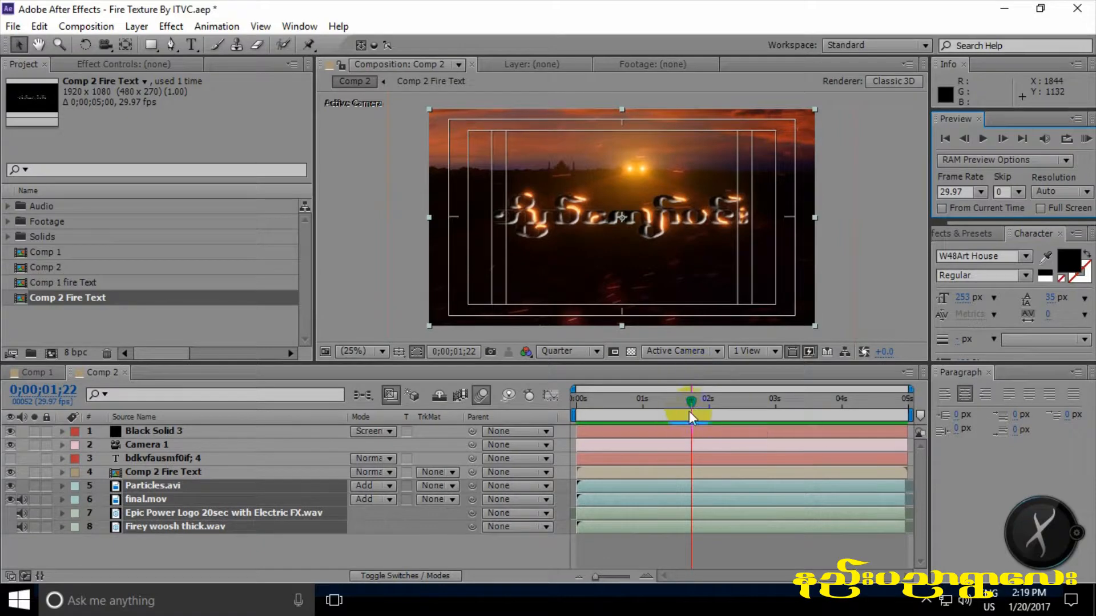
pyautogui.moveTo(692, 419)
pyautogui.mouseDown()
pyautogui.moveTo(586, 418)
pyautogui.moveTo(814, 407)
pyautogui.moveTo(906, 414)
pyautogui.mouseUp()
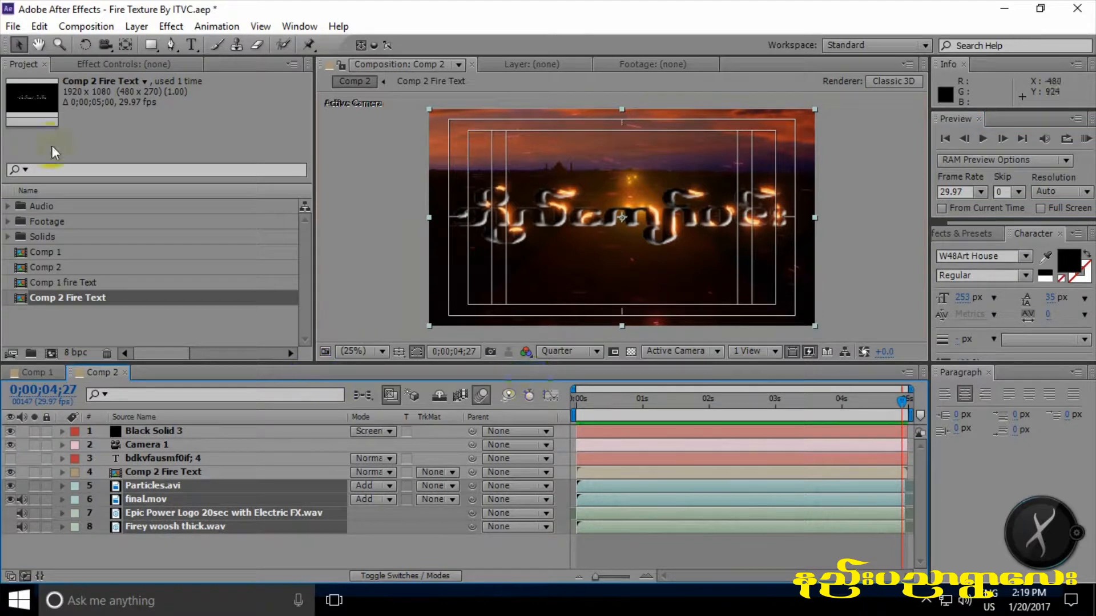
# - Create a new composition with the HDTV 1080 29.97 preset, Full resolution and a duration of 0;00;05;00
pyautogui.click(87, 27)
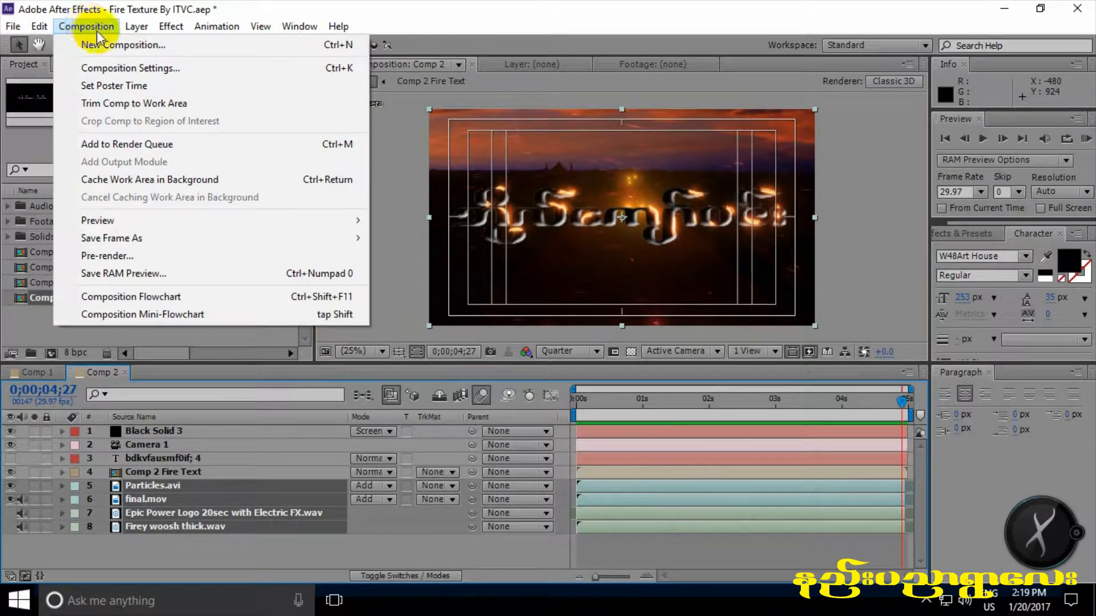
pyautogui.click(142, 45)
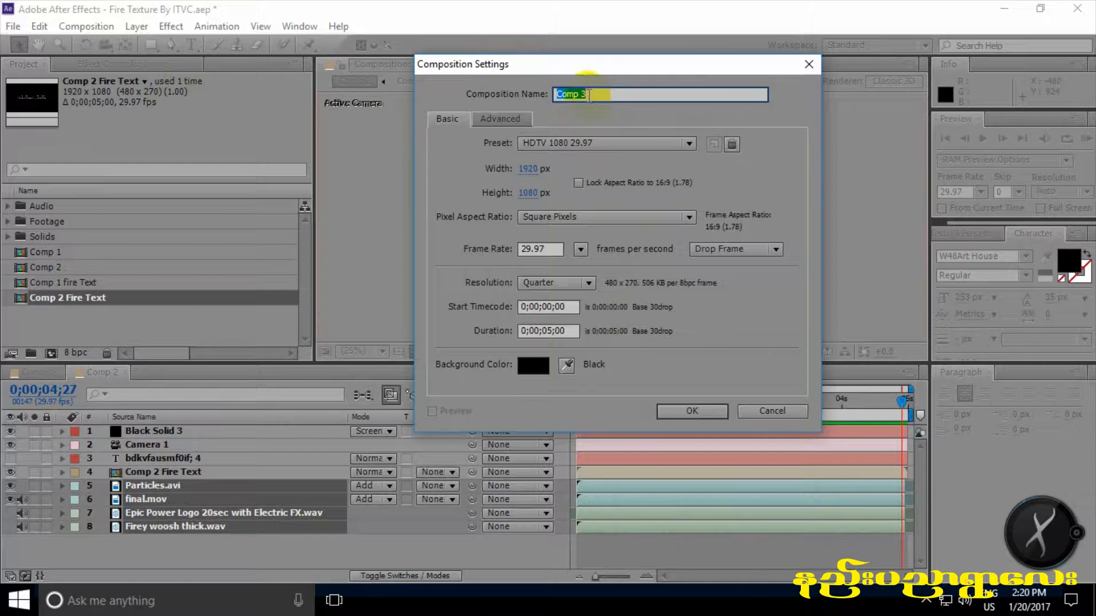
pyautogui.click(573, 283)
pyautogui.click(574, 315)
pyautogui.click(585, 283)
pyautogui.click(556, 303)
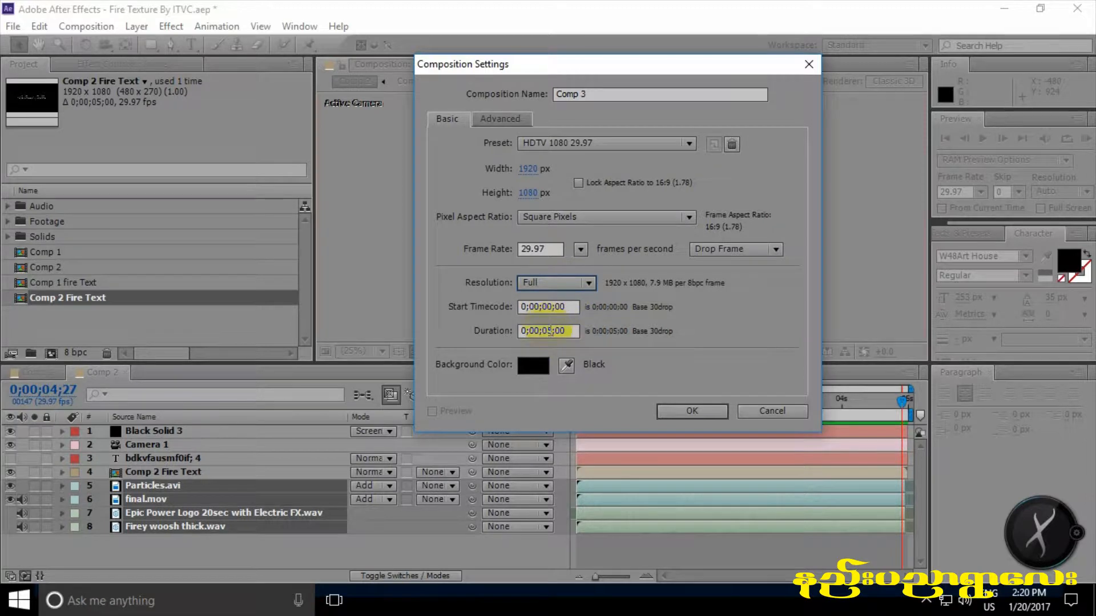
pyautogui.click(550, 331)
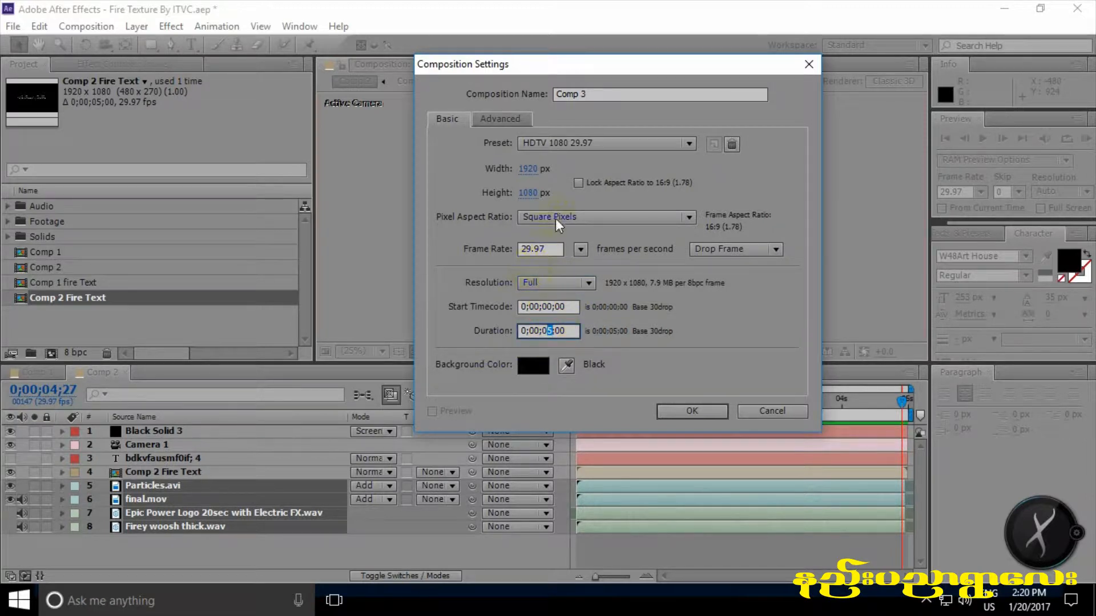
pyautogui.click(676, 411)
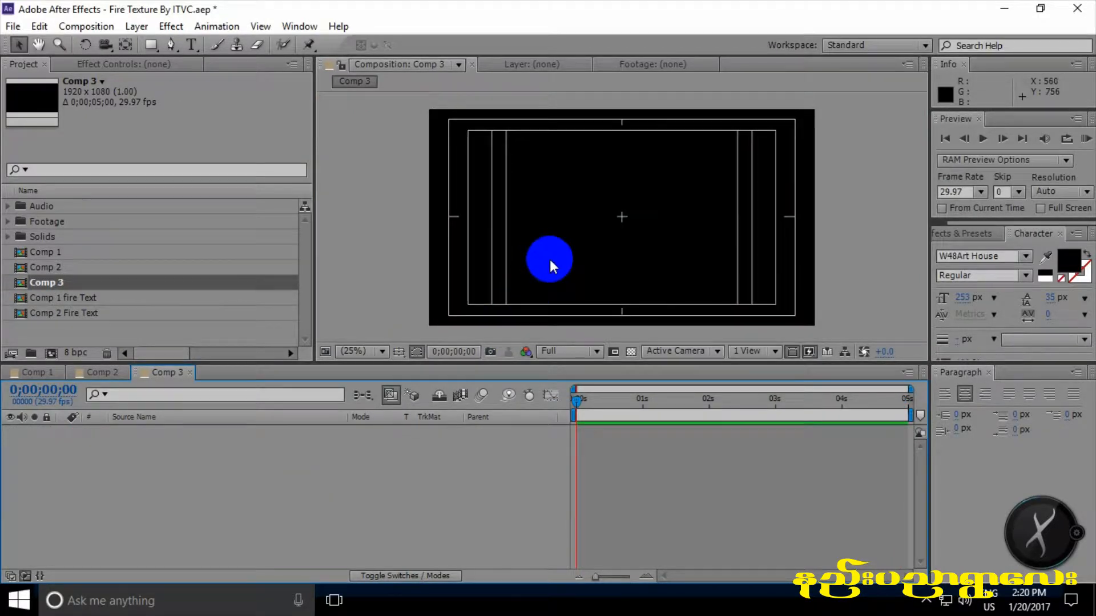
# - Toggle the title and action safe guides off and back on in the new composition's view
pyautogui.click(399, 352)
pyautogui.click(426, 369)
pyautogui.click(399, 352)
pyautogui.click(399, 352)
pyautogui.click(398, 352)
pyautogui.click(450, 369)
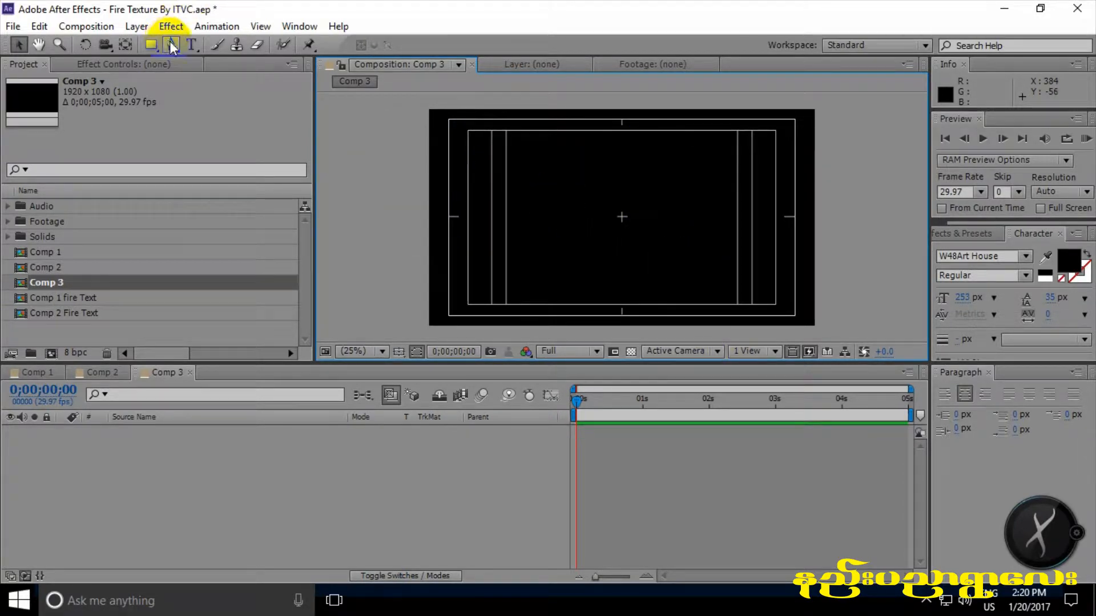
# - Add a horizontal text layer near the centre of the new composition reading "AFTER" in the Aircruiser 3D font
pyautogui.click(191, 45)
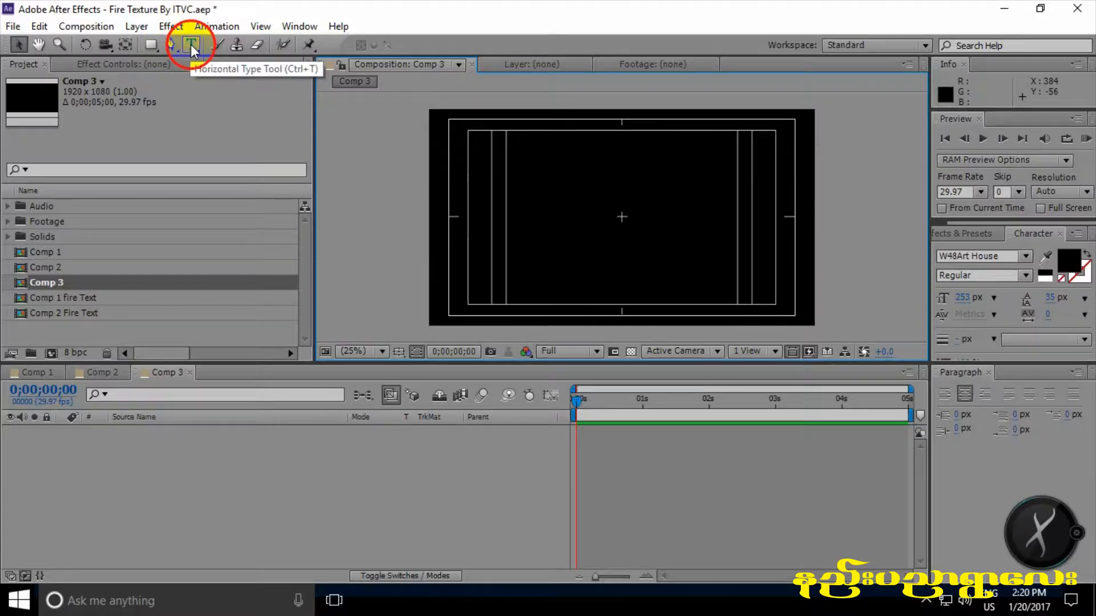
pyautogui.click(562, 218)
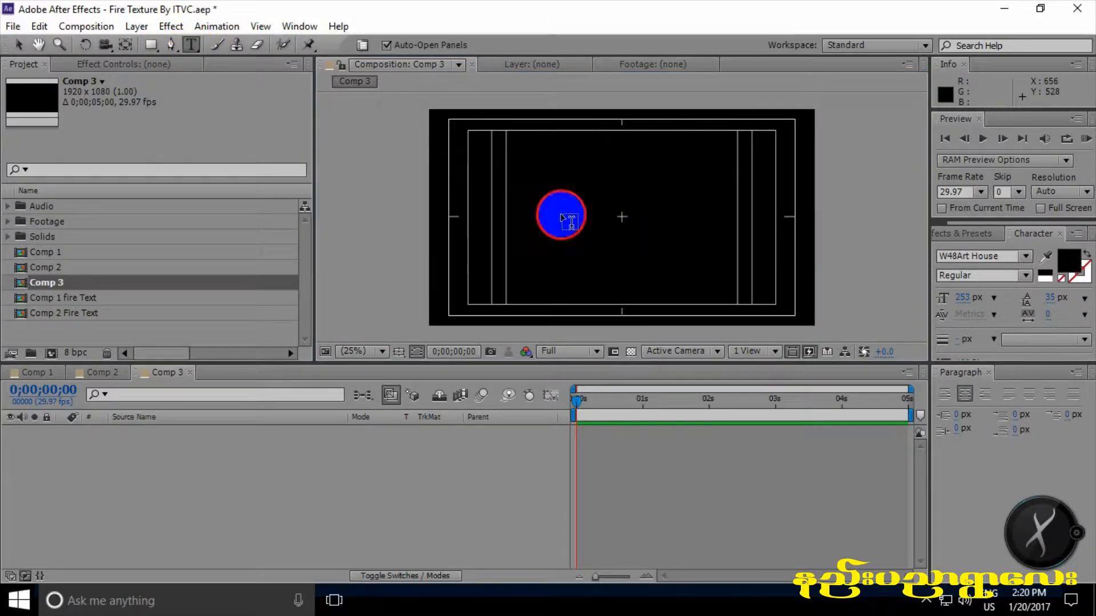
pyautogui.click(1022, 256)
pyautogui.moveTo(1089, 444); pyautogui.dragTo(1088, 273)
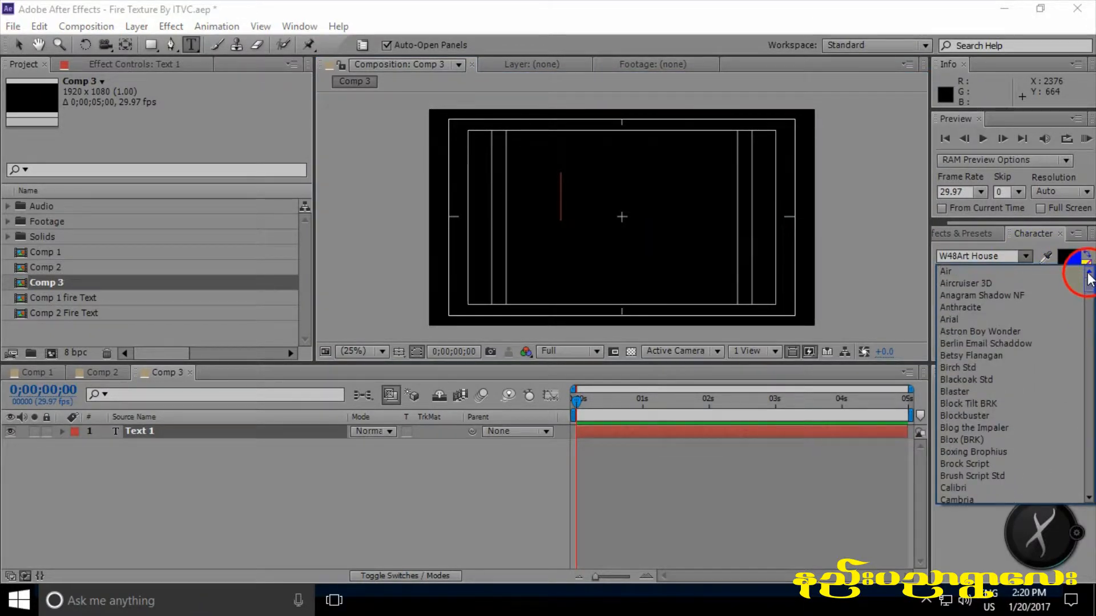
pyautogui.click(999, 283)
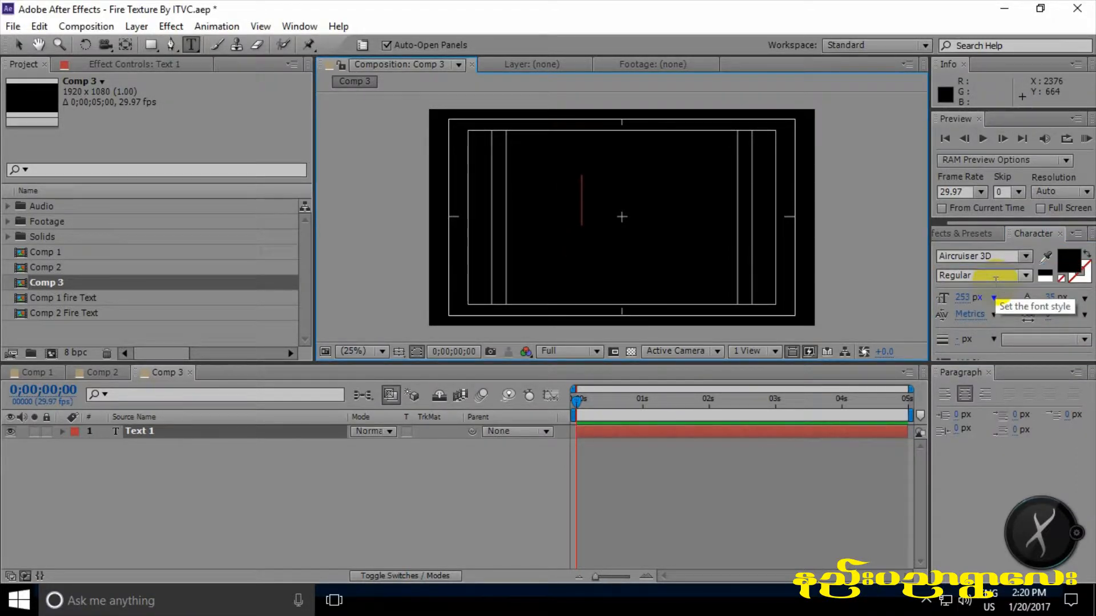
pyautogui.write('Fire')
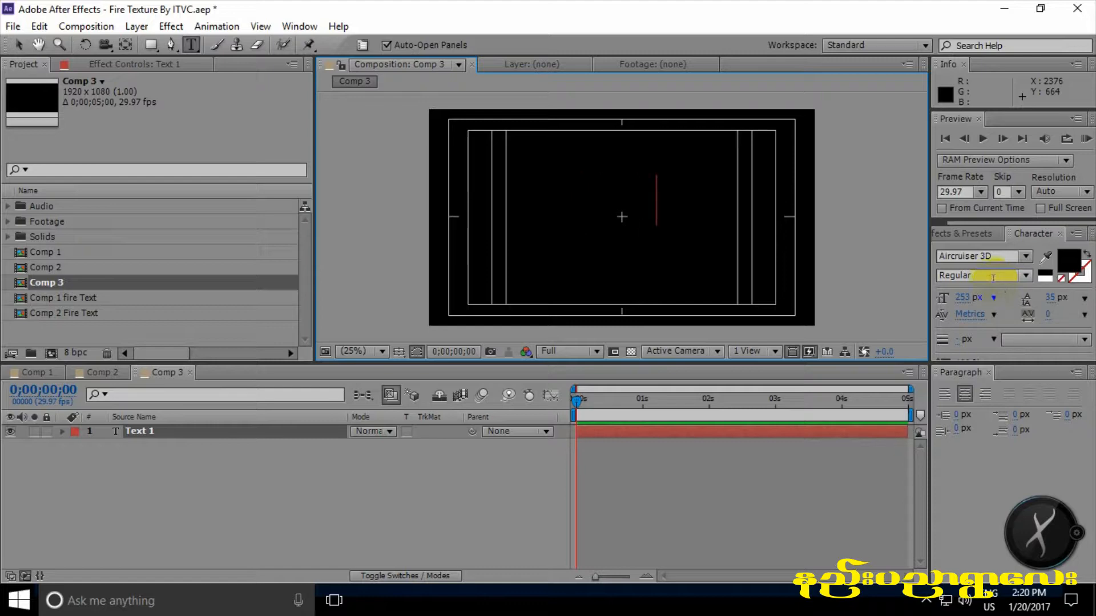
# - Select all of the title text and set its fill color to white
pyautogui.click(1073, 269)
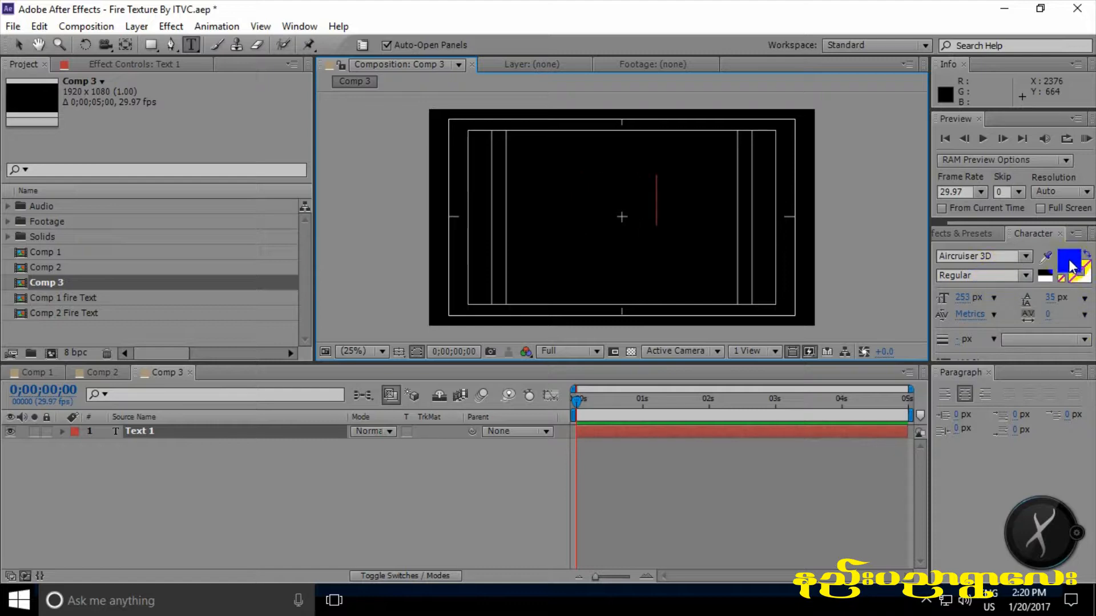
pyautogui.hotkey('ctrl', 'a')
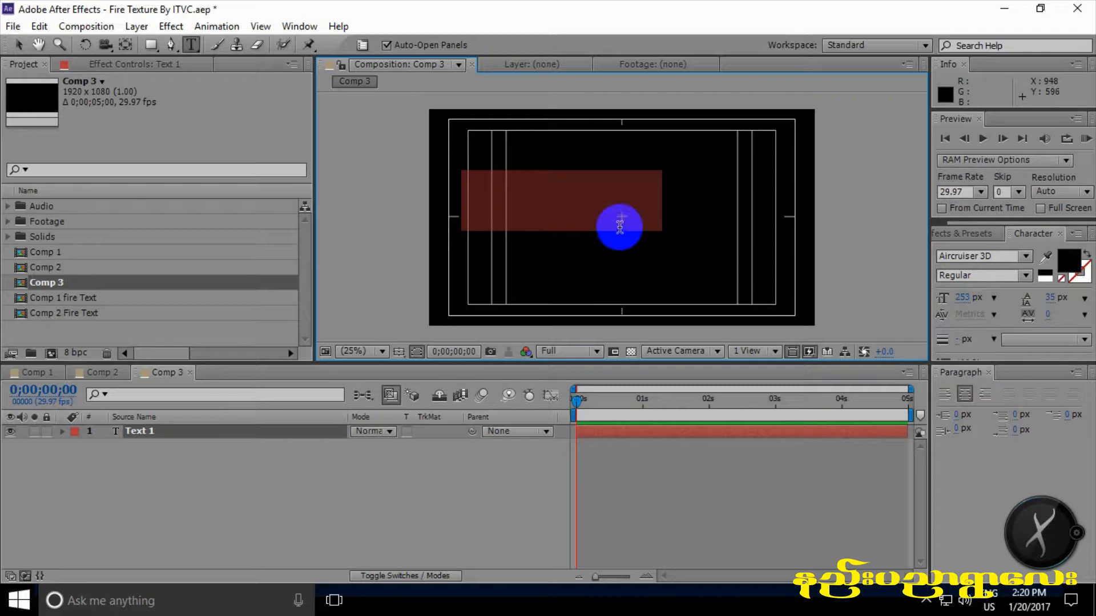
pyautogui.click(1069, 263)
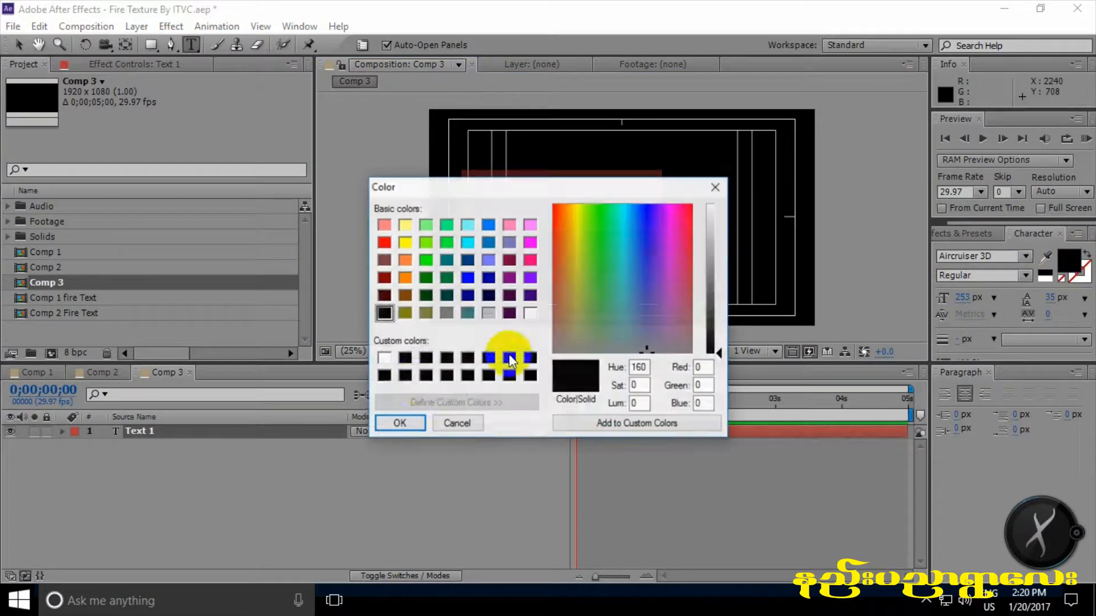
pyautogui.click(384, 358)
pyautogui.click(399, 424)
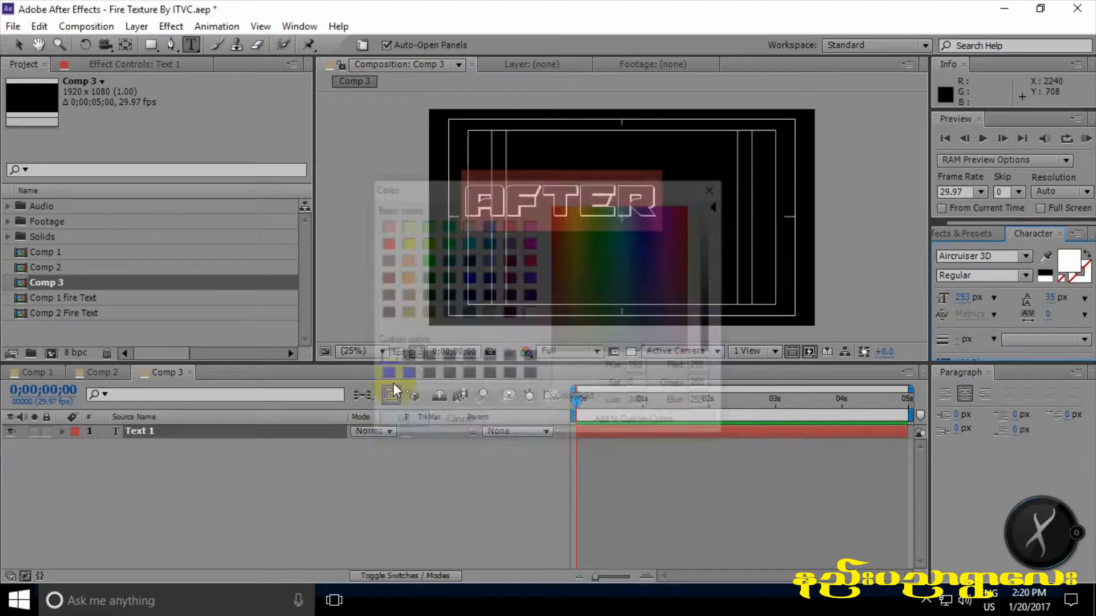
# - Extend the title by adding the word "EFFECTS" after "AFTER"
pyautogui.click(482, 217)
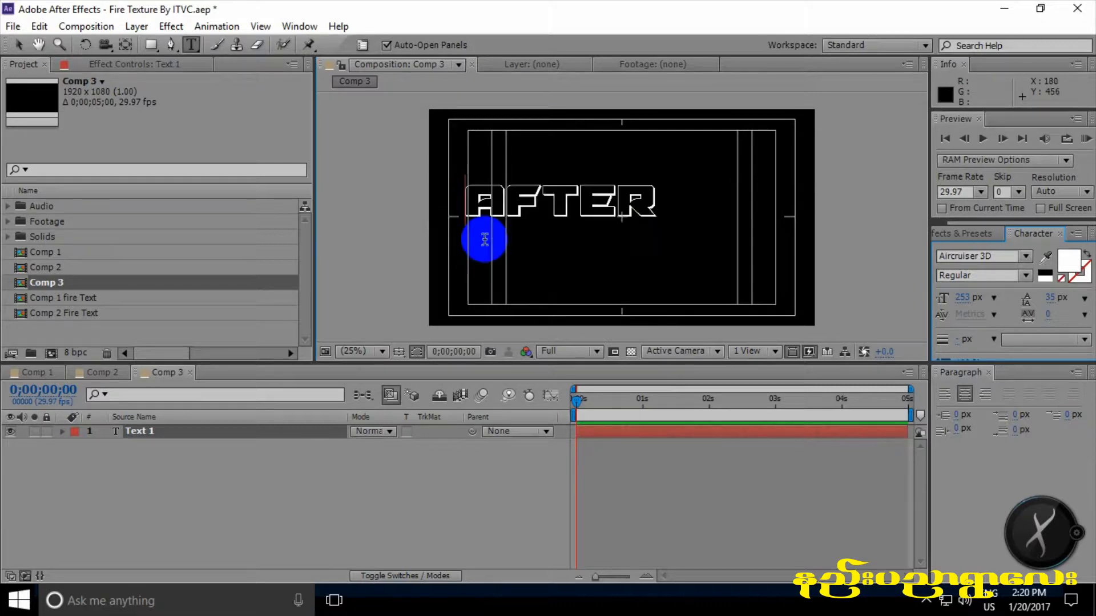
pyautogui.press('End')
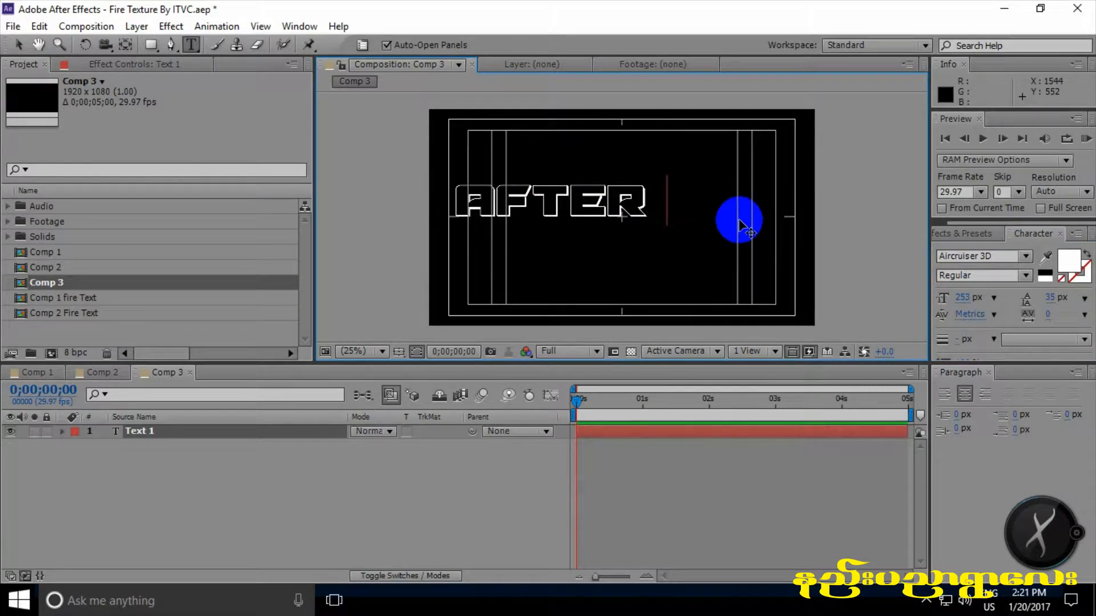
pyautogui.write('EFF')
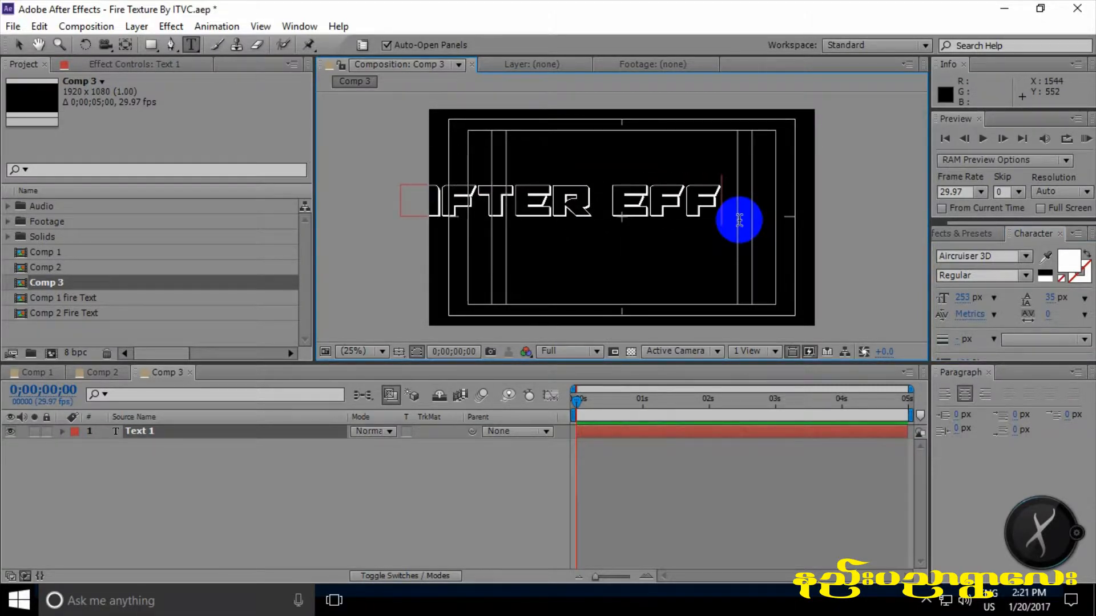
pyautogui.write('ECTS')
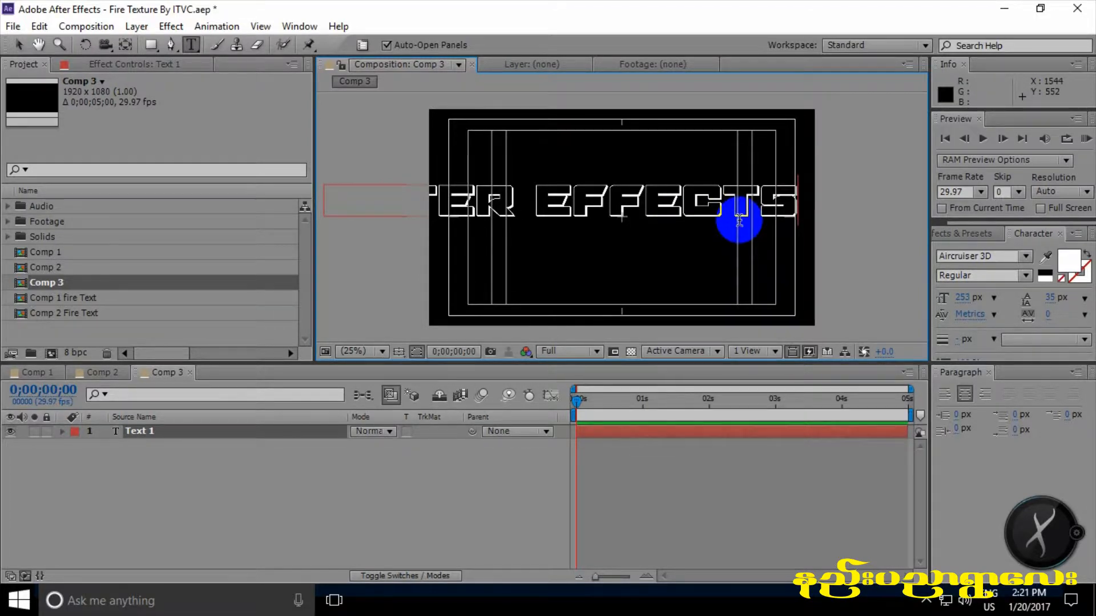
# - Set the whole title's font to Cambria Math and move the text to the middle of the composition
pyautogui.tripleClick(736, 225)
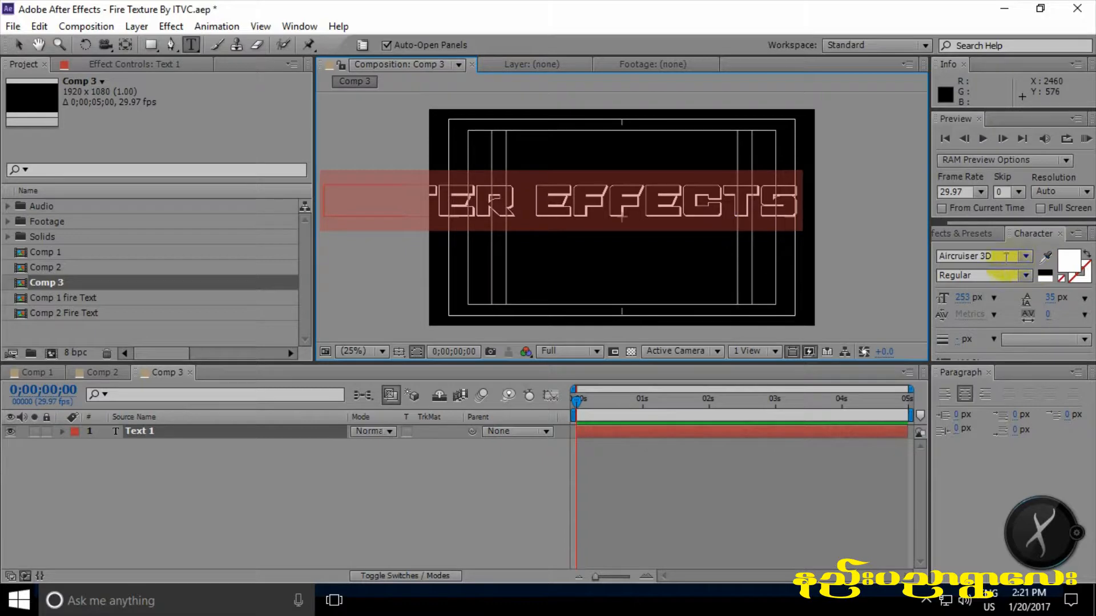
pyautogui.click(1025, 255)
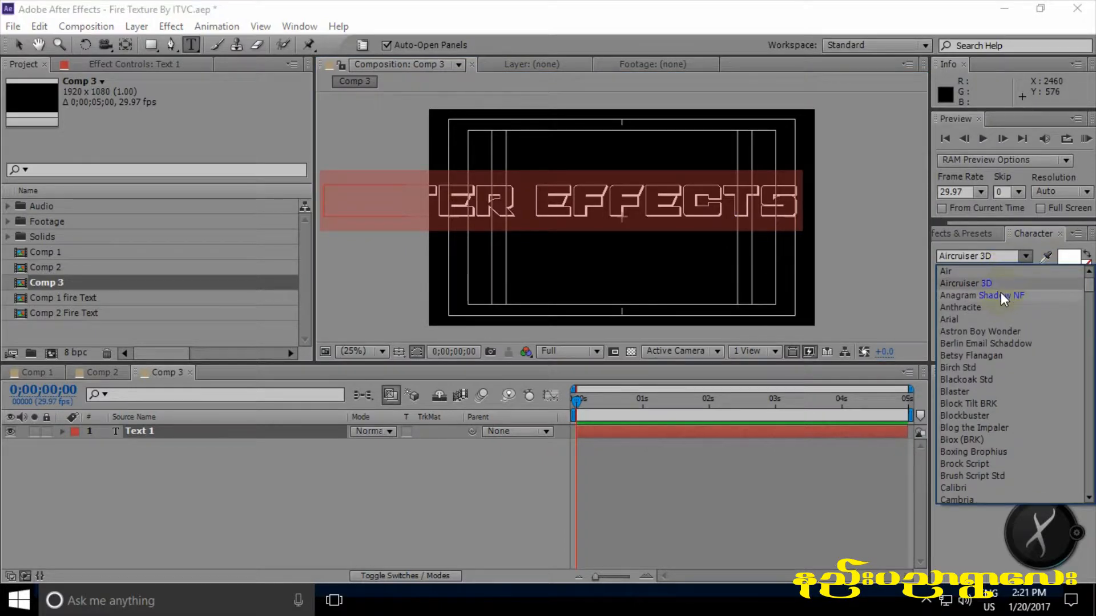
pyautogui.click(974, 271)
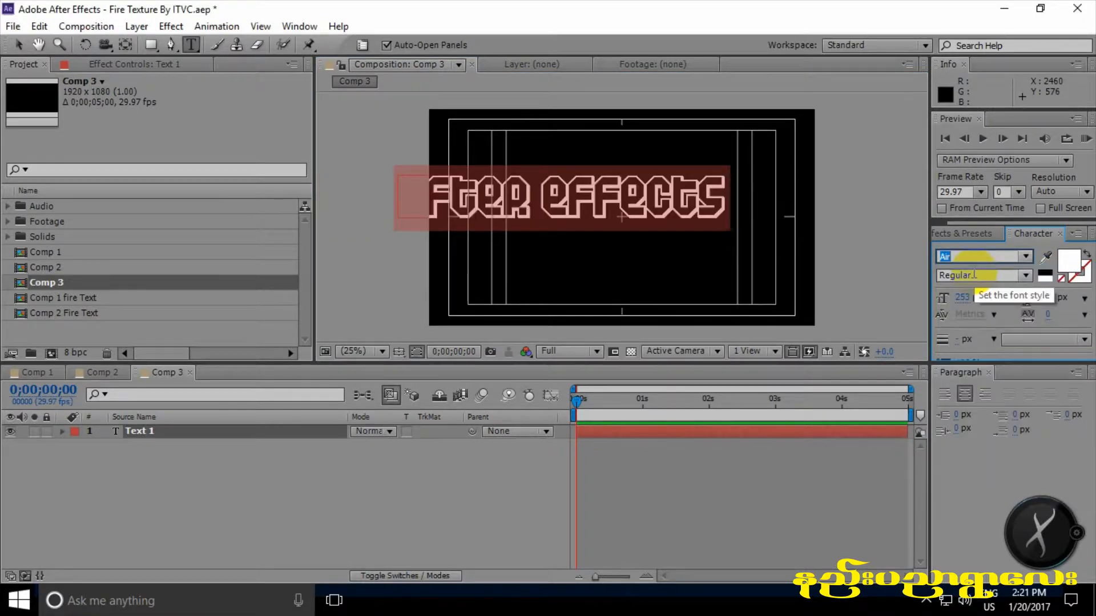
pyautogui.press('Down')
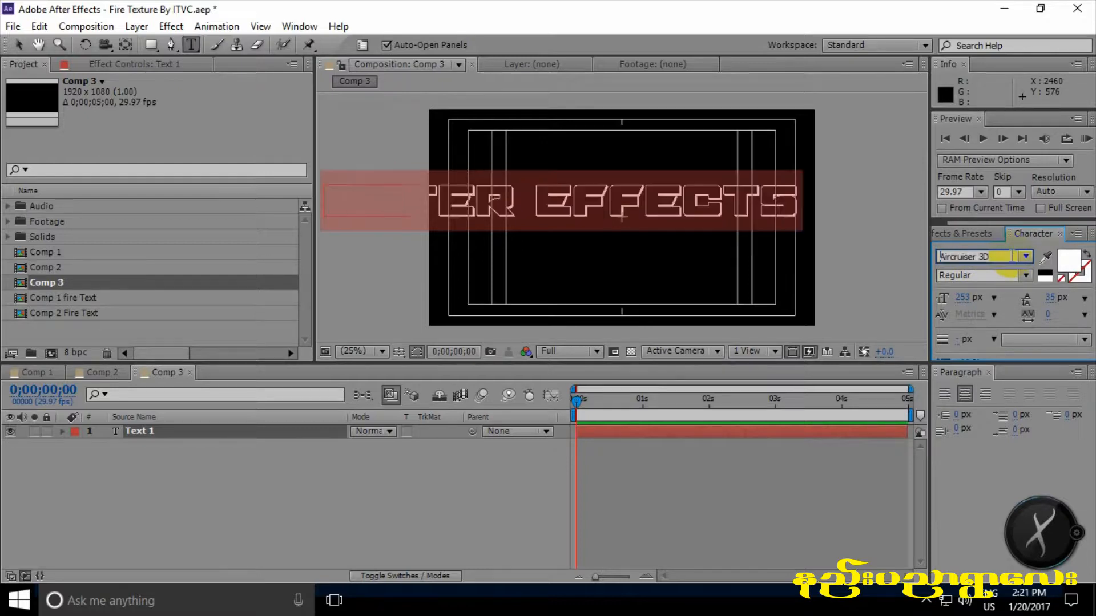
pyautogui.press('Down')
pyautogui.press('Down')
pyautogui.press('Down')
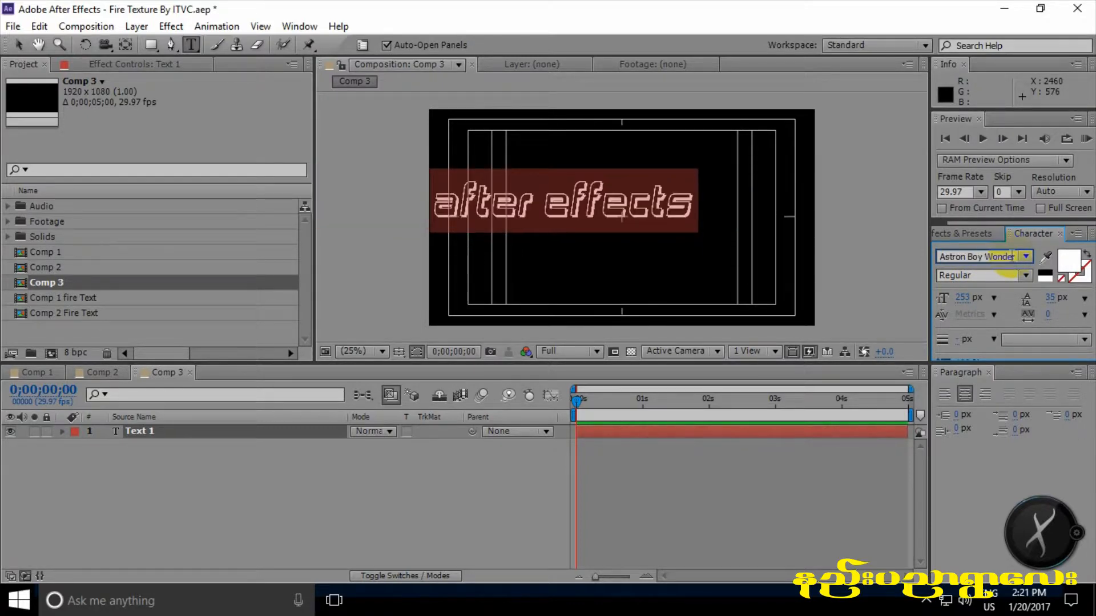
pyautogui.press('Down')
pyautogui.press('Down')
pyautogui.press('Down')
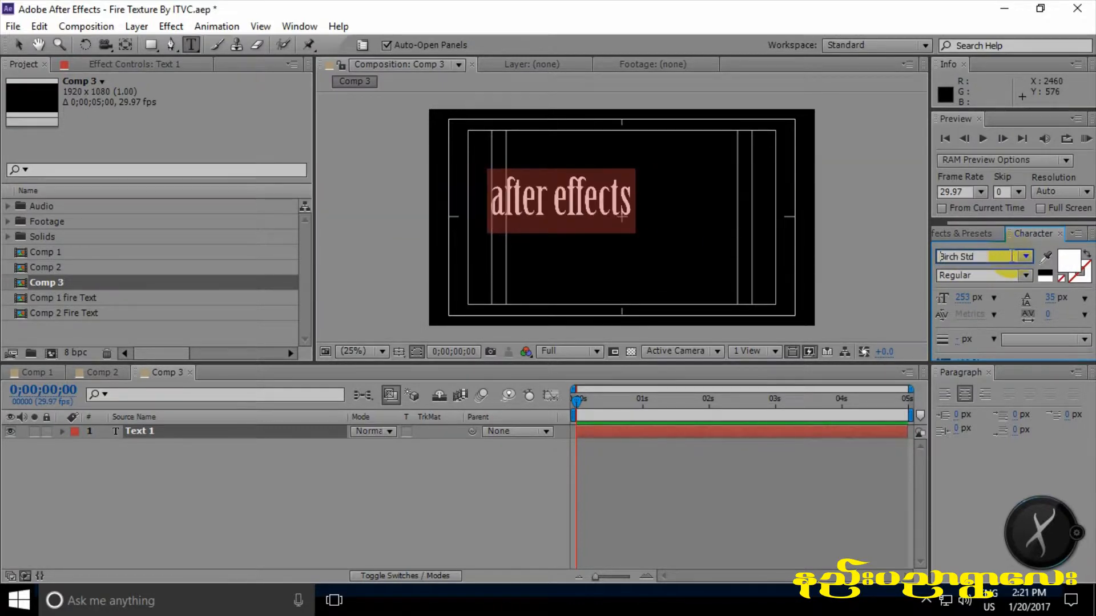
pyautogui.press('Down')
pyautogui.press('Down')
pyautogui.press('Down')
pyautogui.press('Down')
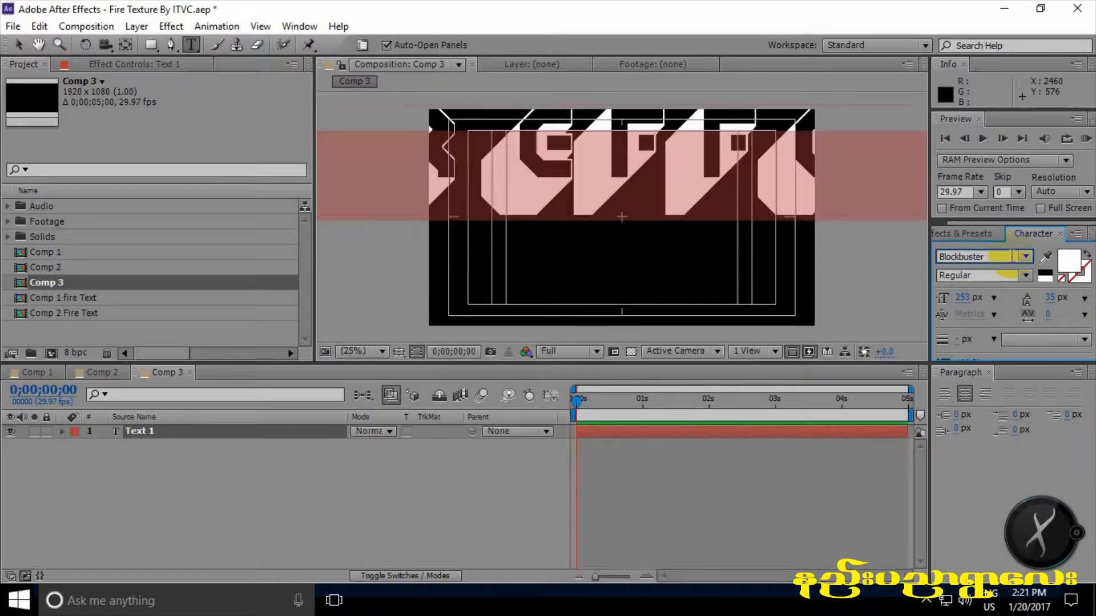
pyautogui.press('Down')
pyautogui.press('Down')
pyautogui.press('Down')
pyautogui.press('Down')
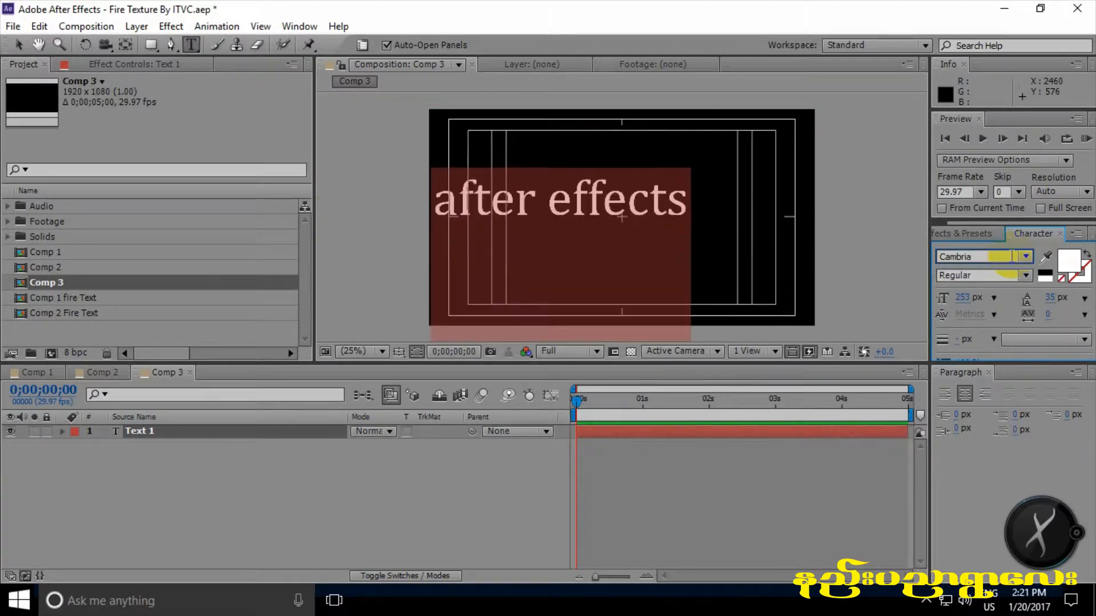
pyautogui.click(678, 225)
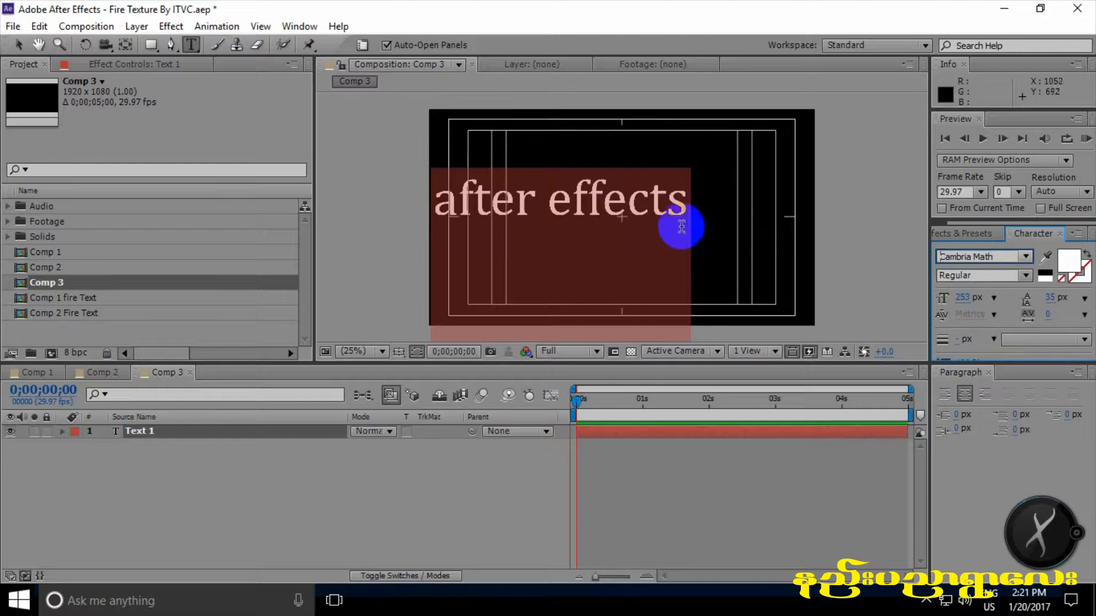
pyautogui.click(17, 43)
pyautogui.moveTo(628, 210); pyautogui.dragTo(639, 219)
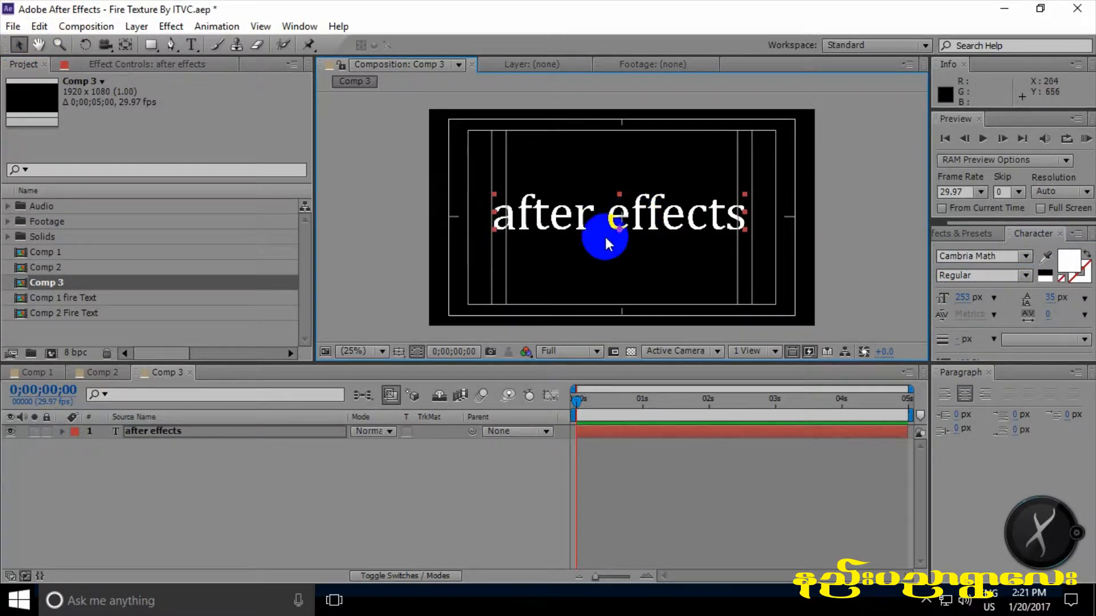
# - Capitalize the first letter of each word so the title reads "After Effects"
pyautogui.doubleClick(624, 217)
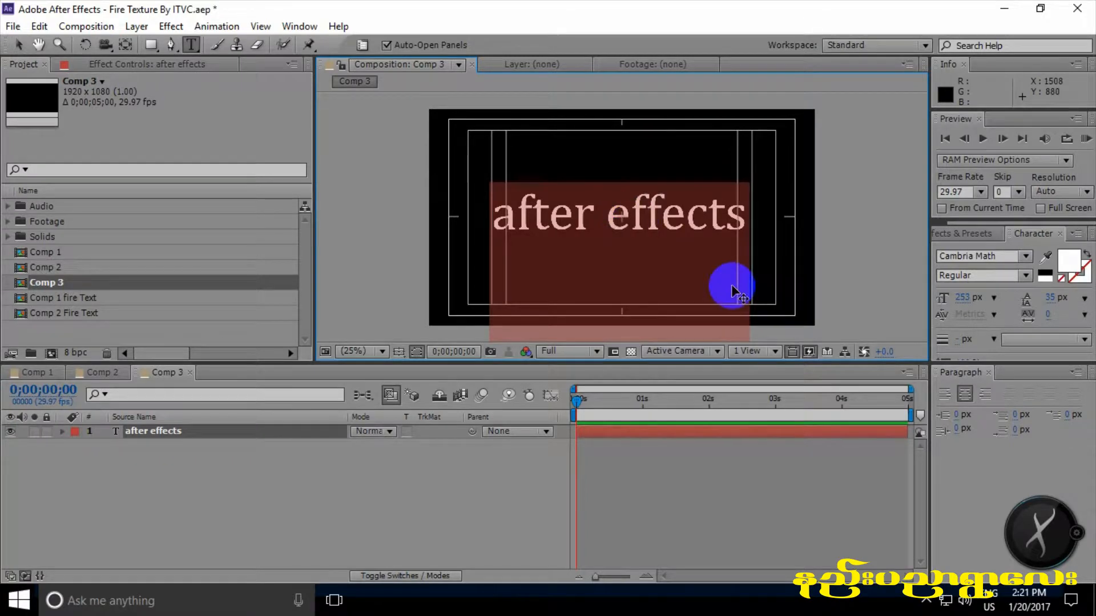
pyautogui.moveTo(627, 208); pyautogui.dragTo(638, 222)
pyautogui.press('BackSpace')
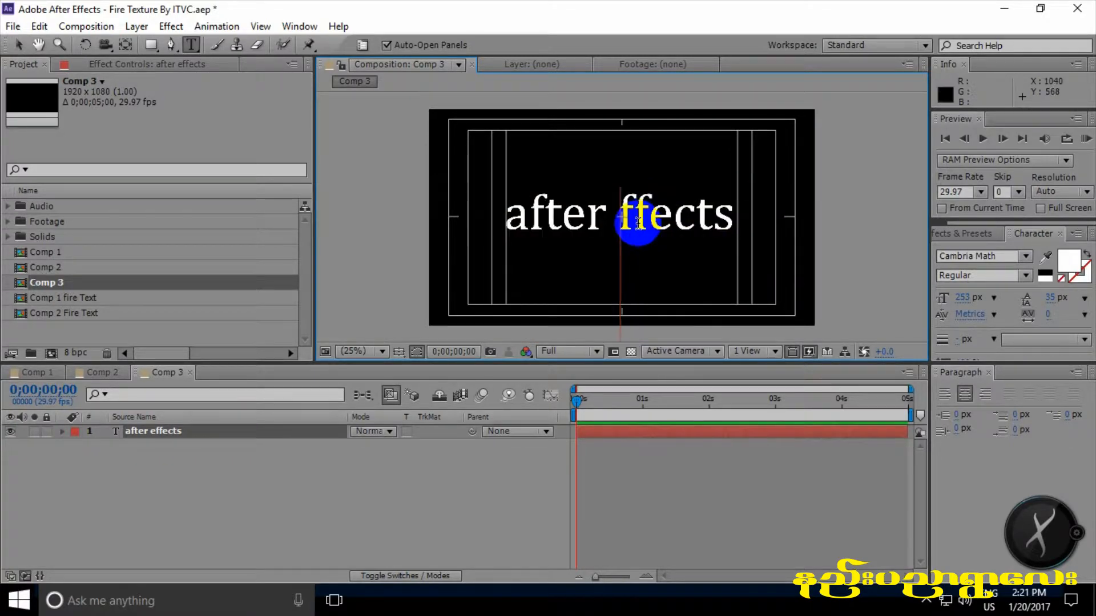
pyautogui.write('E')
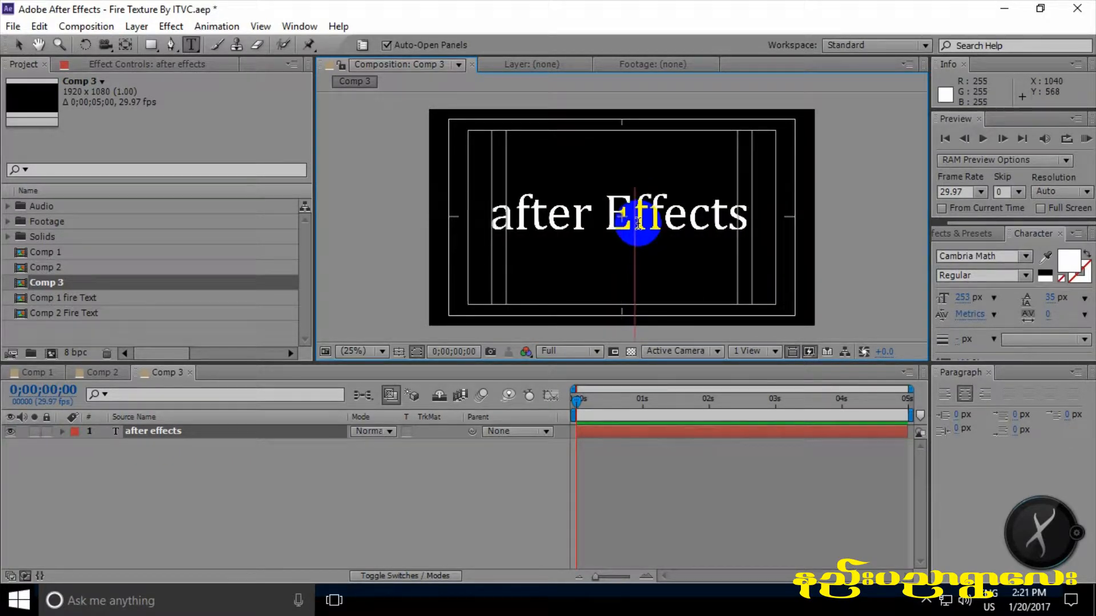
pyautogui.press('Left')
pyautogui.press('Left')
pyautogui.press('Left')
pyautogui.press('Left')
pyautogui.press('Left')
pyautogui.press('Left')
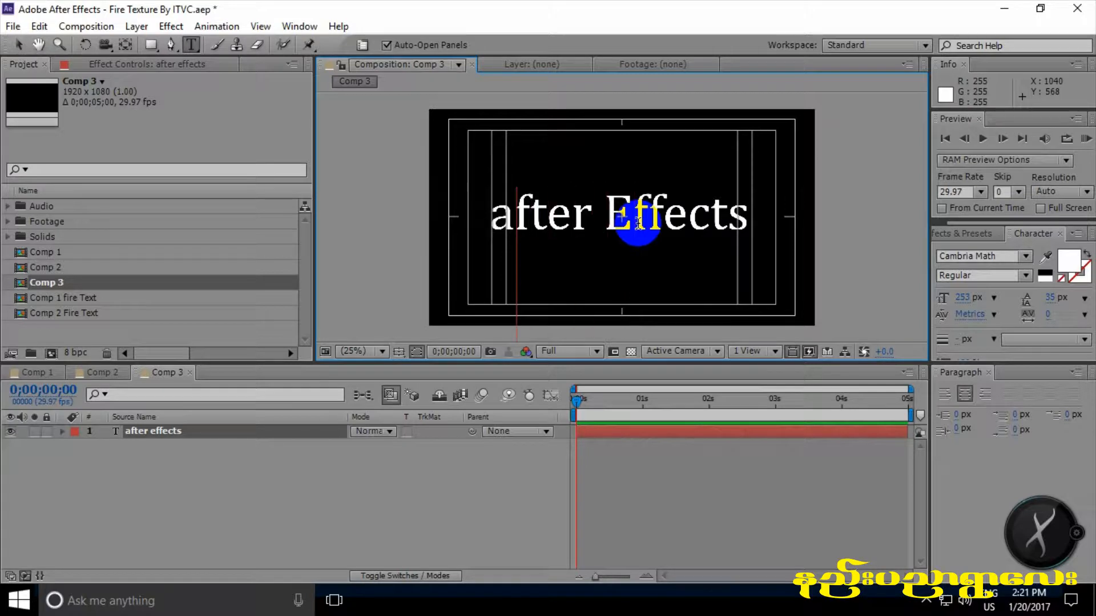
pyautogui.press('BackSpace')
pyautogui.write('A')
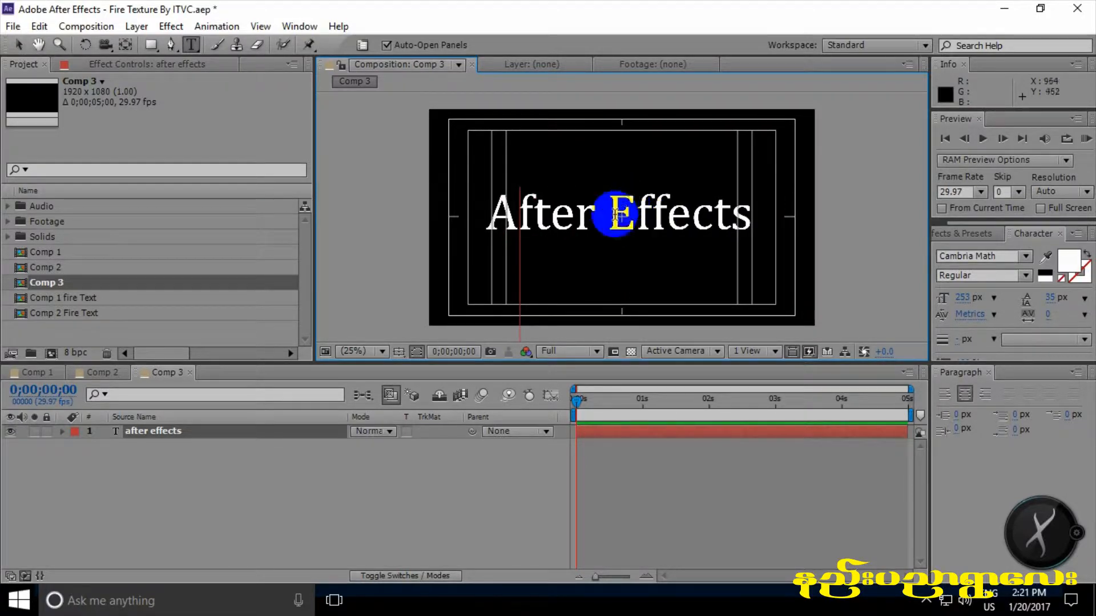
pyautogui.click(536, 260)
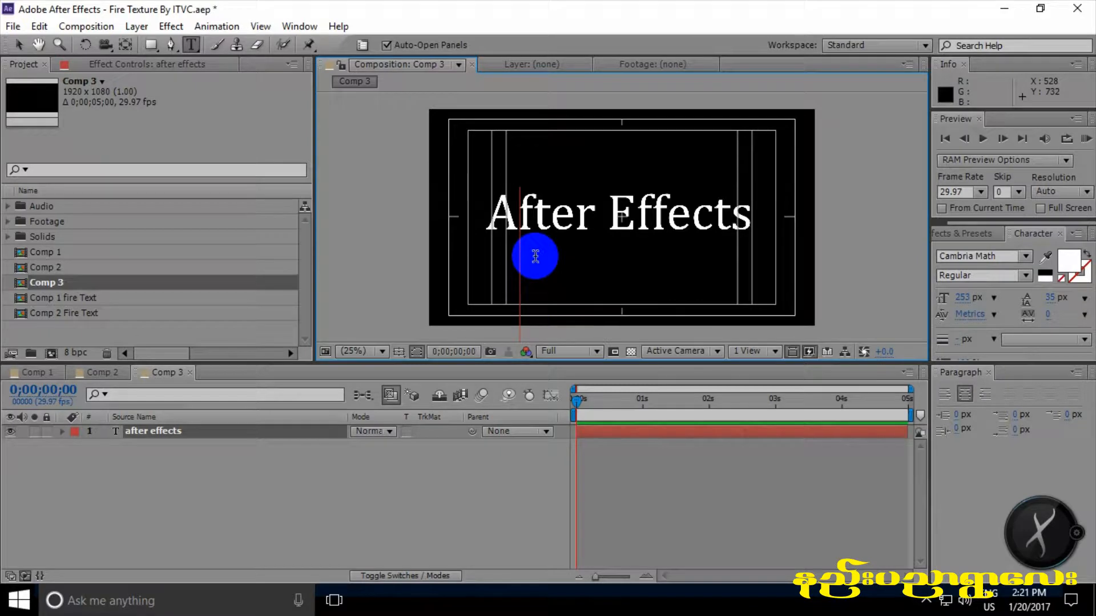
pyautogui.click(187, 433)
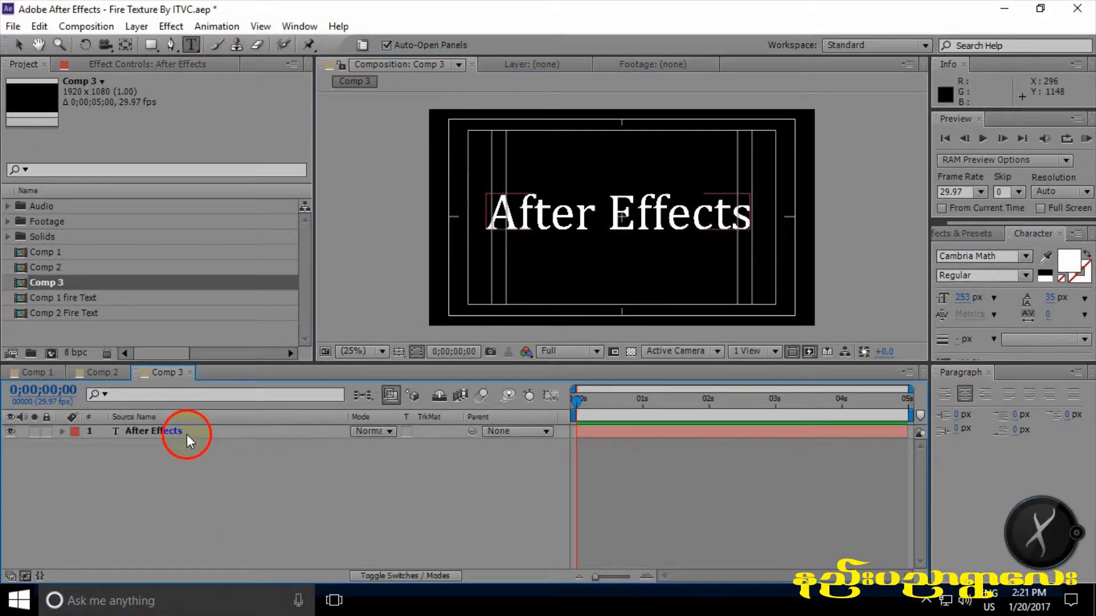
pyautogui.press('Return')
# - Nudge the title slightly so it is centred on the composition's centre mark
pyautogui.click(579, 245)
pyautogui.click(18, 44)
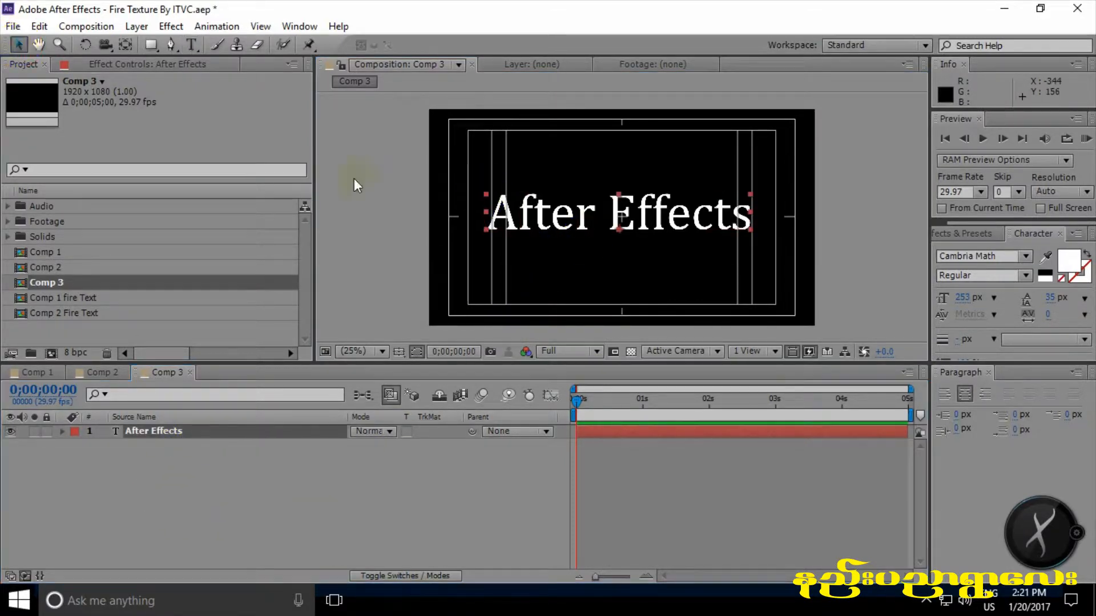
pyautogui.click(583, 208)
pyautogui.moveTo(583, 213); pyautogui.dragTo(591, 216)
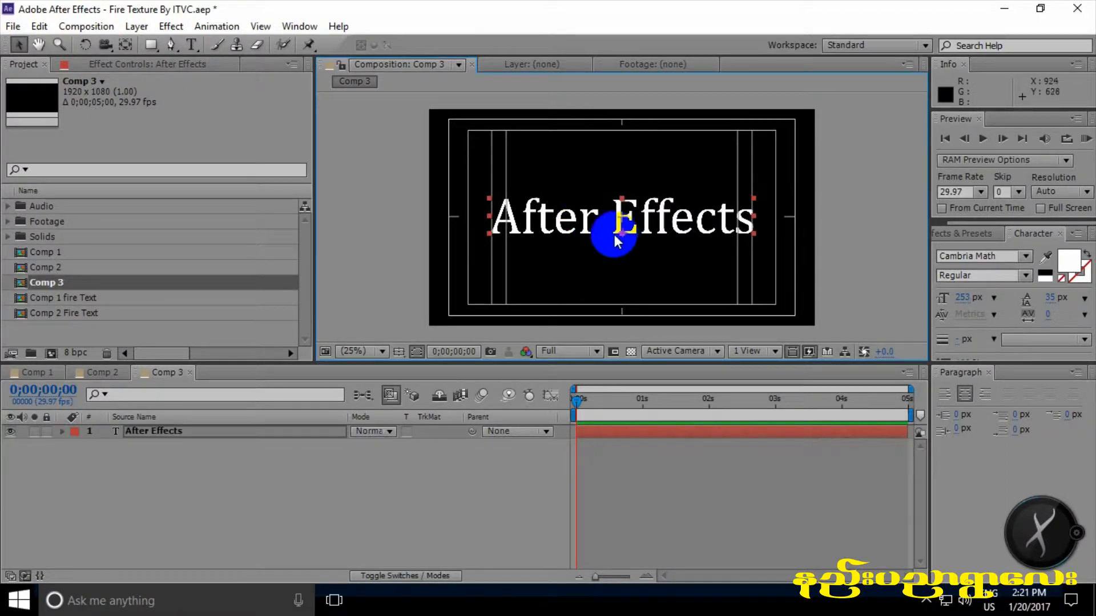
pyautogui.scroll(3, 616, 231)
pyautogui.scroll(-3, 625, 215)
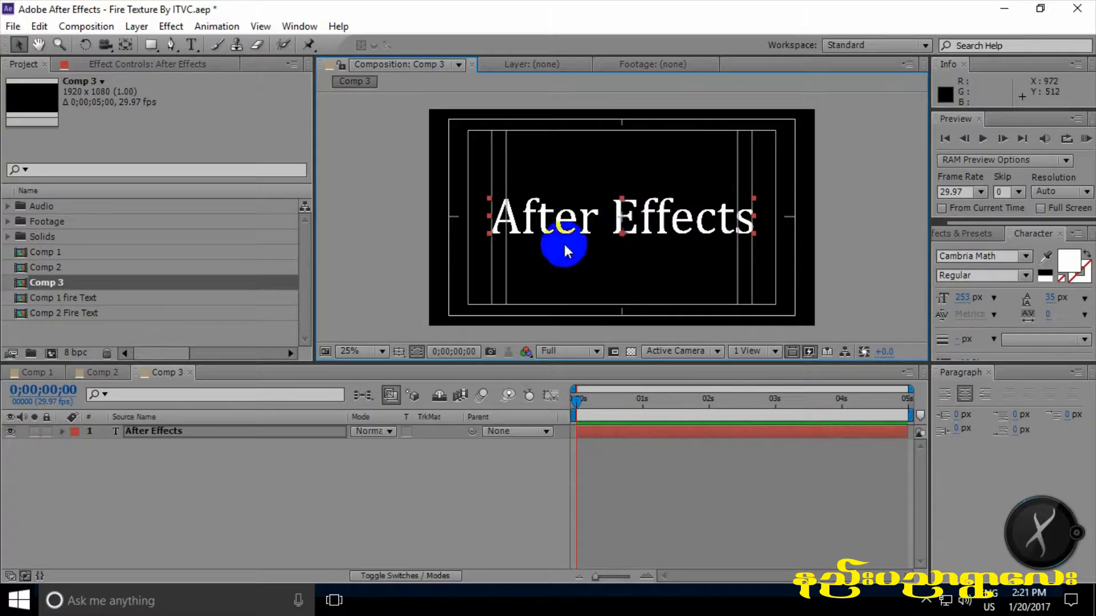
pyautogui.press('Return')
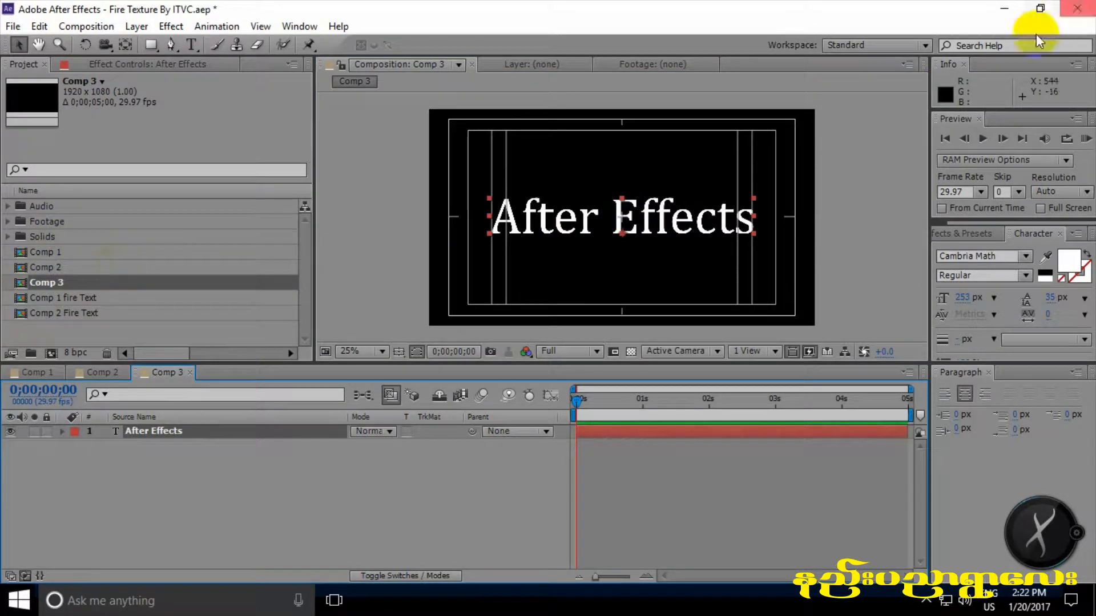
# - Switch to Chrome and look through the Google image results for "Fire Texture"
pyautogui.click(334, 600)
pyautogui.click(683, 272)
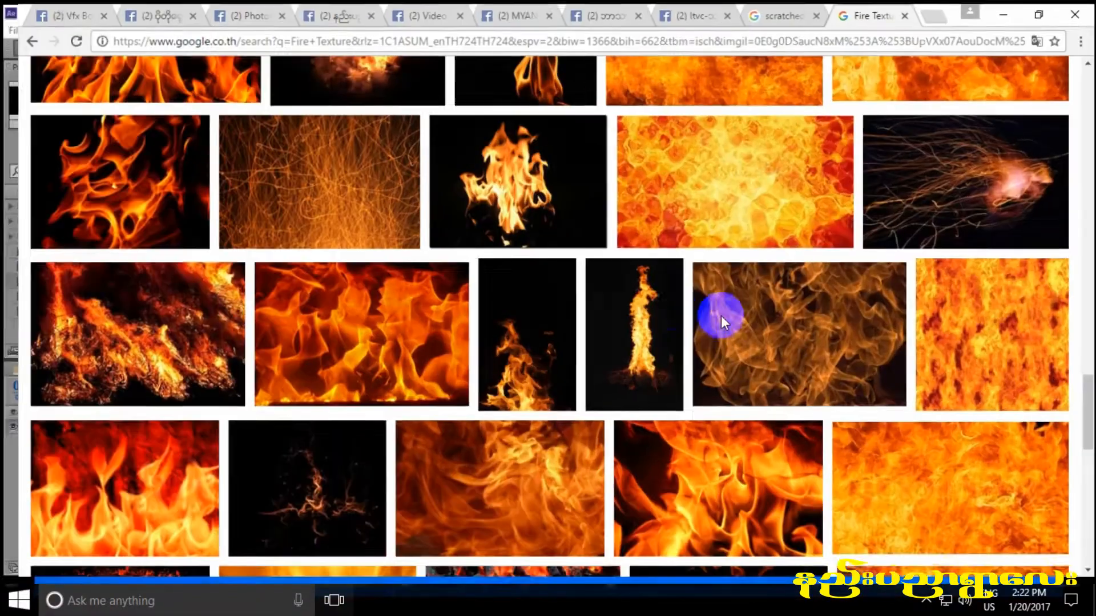
pyautogui.scroll(5, 662, 314)
pyautogui.scroll(5, 667, 316)
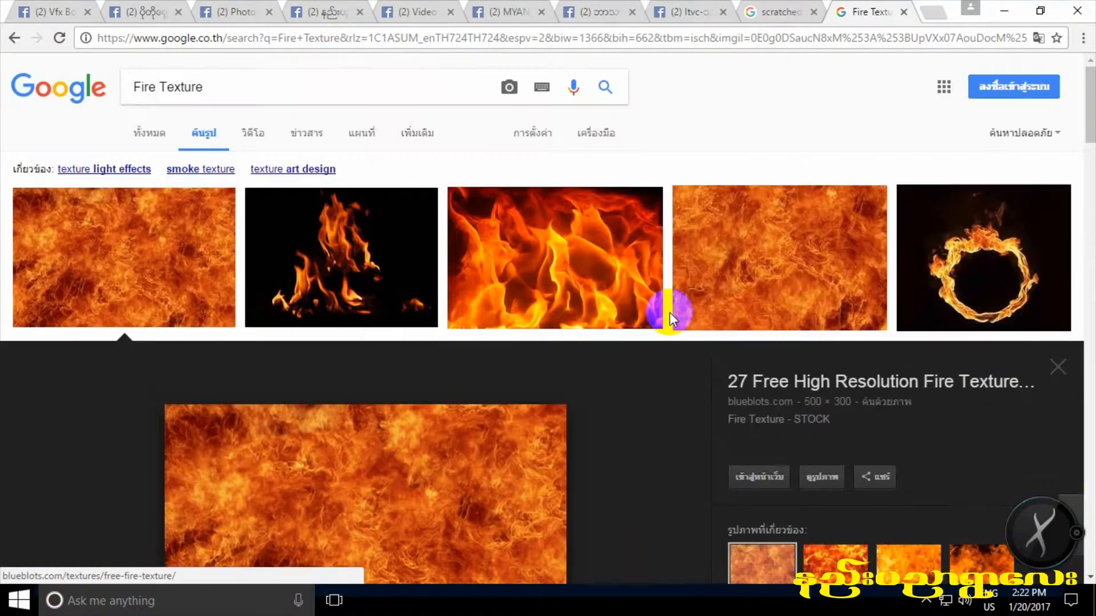
# - Browse the scratched steel texture image results, preview "Scratched Steel Texture by AaronDesign", and return to After Effects
pyautogui.click(772, 10)
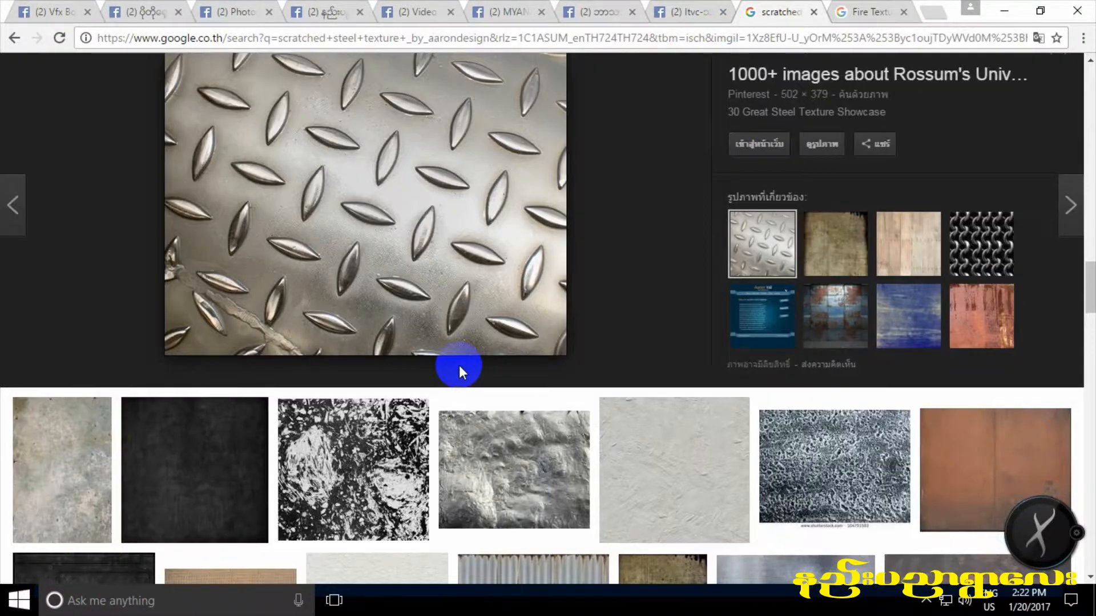
pyautogui.scroll(-5, 458, 365)
pyautogui.scroll(10, 456, 356)
pyautogui.scroll(5, 463, 358)
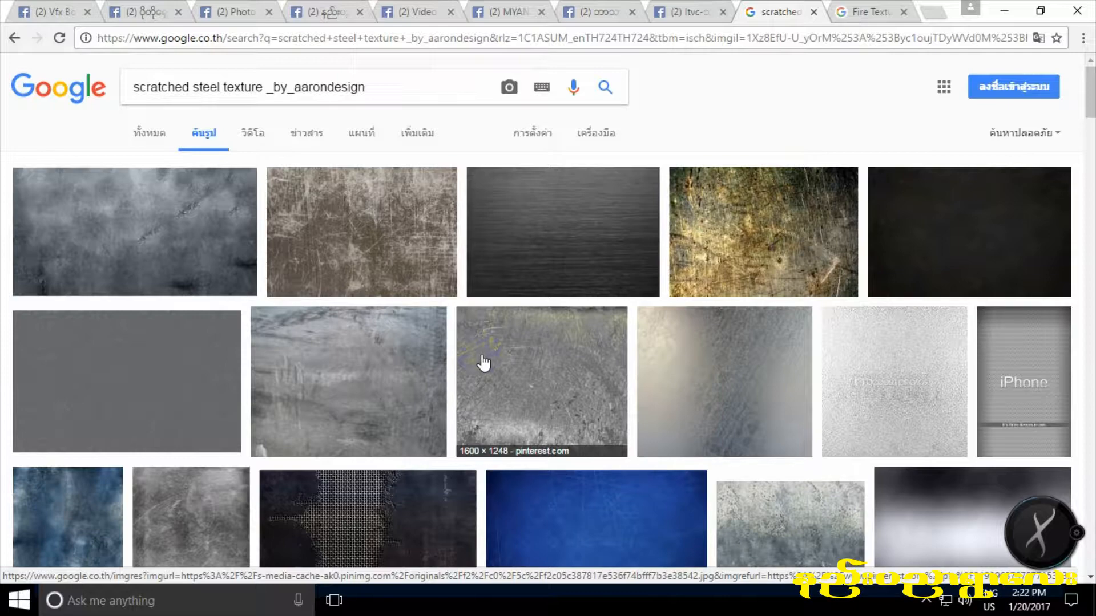
pyautogui.click(171, 237)
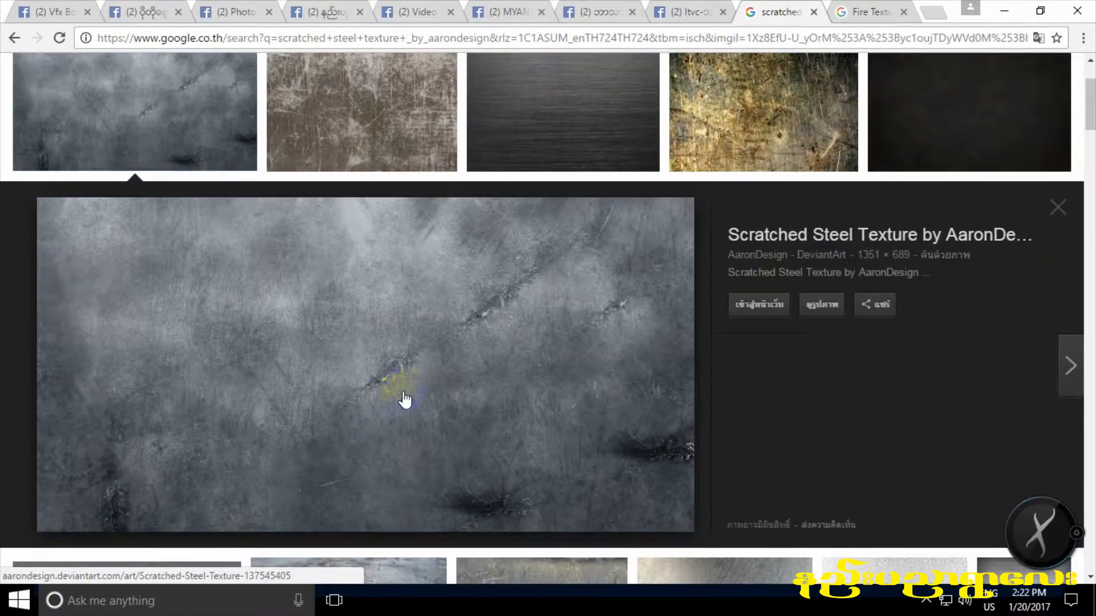
pyautogui.click(1005, 11)
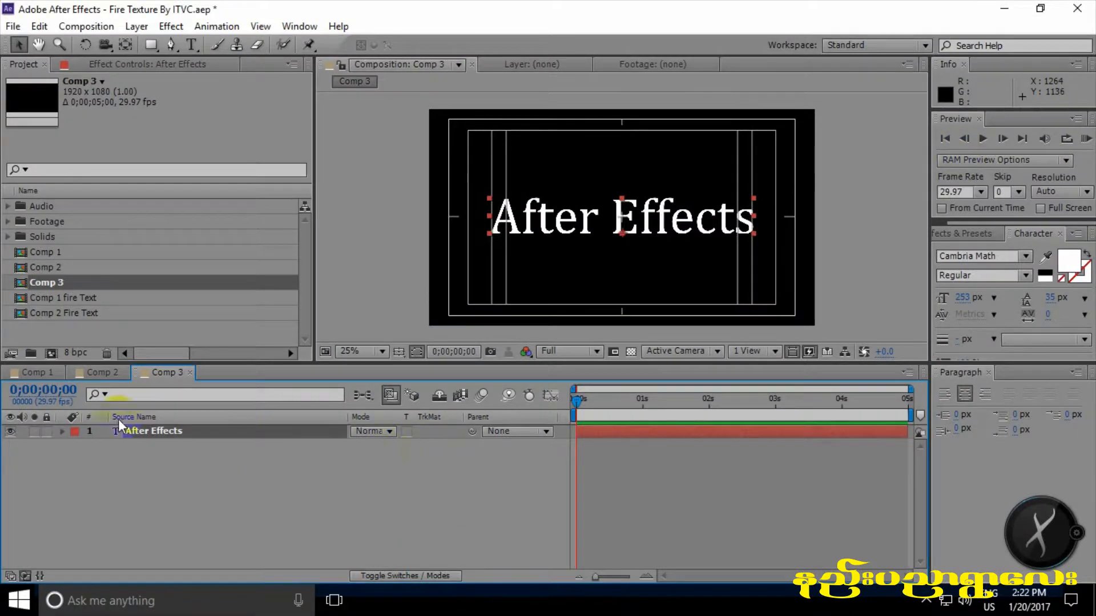
# - Add scratched_steel_texture_by_aarondesign.jpg from the Footage folder to Comp 3 beneath the title layer
pyautogui.click(8, 221)
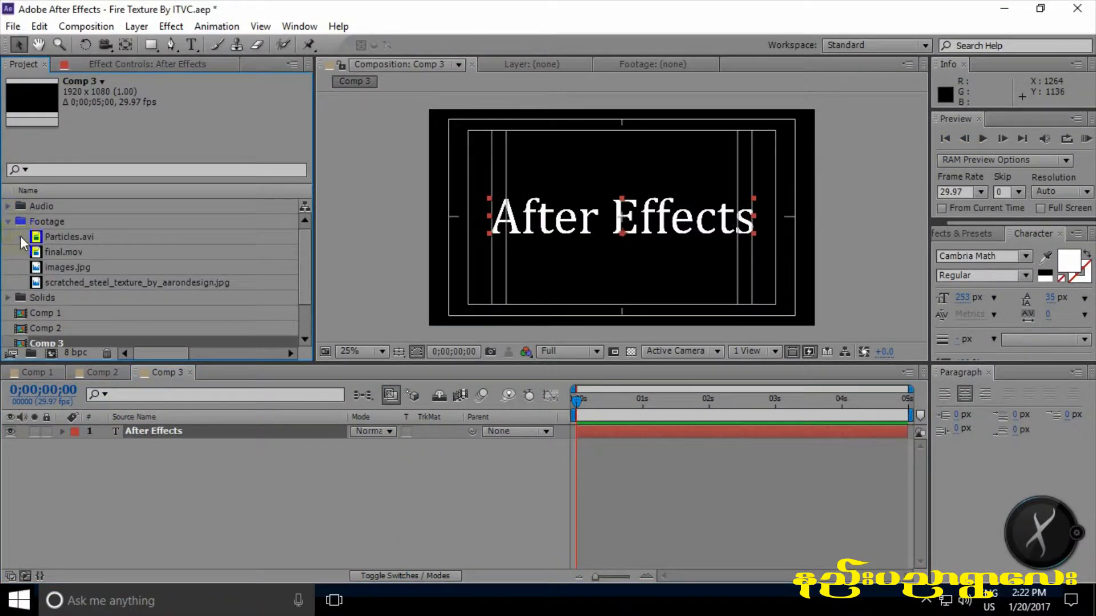
pyautogui.click(69, 282)
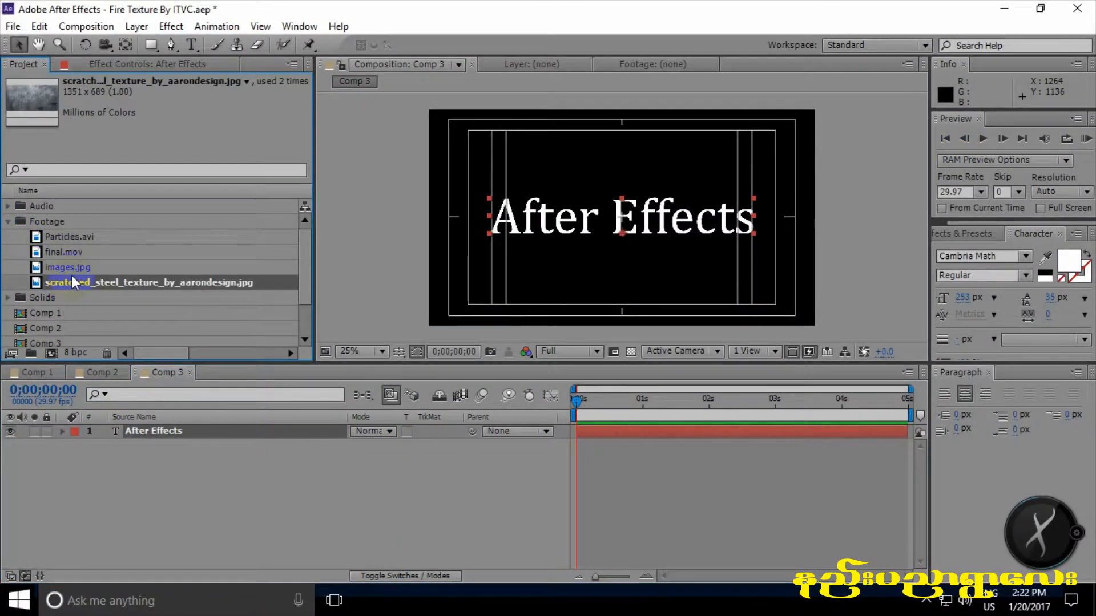
pyautogui.moveTo(74, 280); pyautogui.dragTo(125, 480)
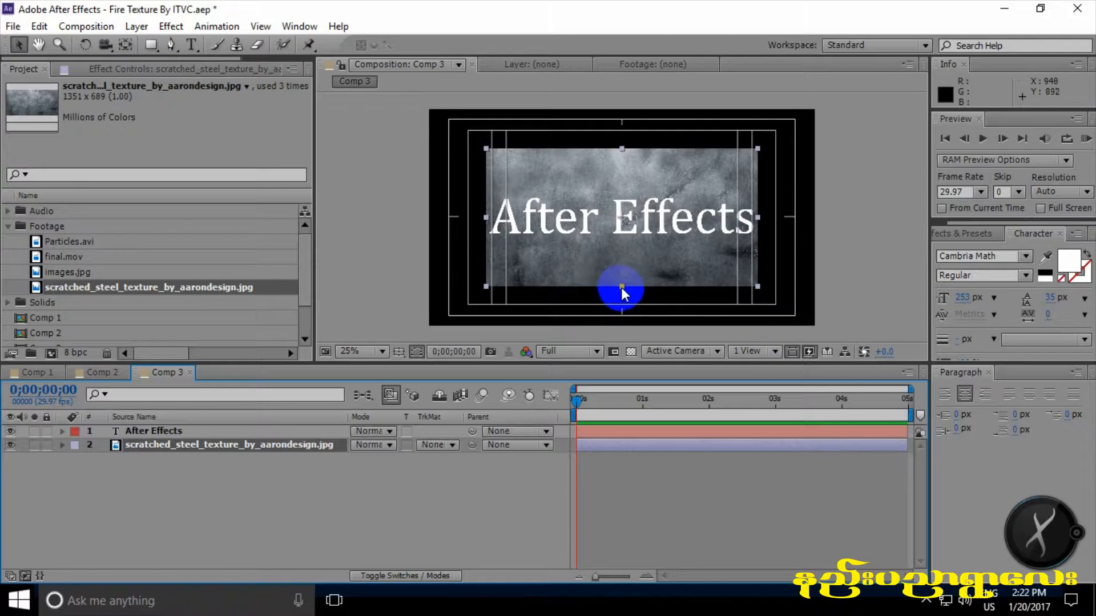
# - Check the layers of Comp 2, return to Comp 3 and hide the scratched steel texture layer
pyautogui.click(103, 373)
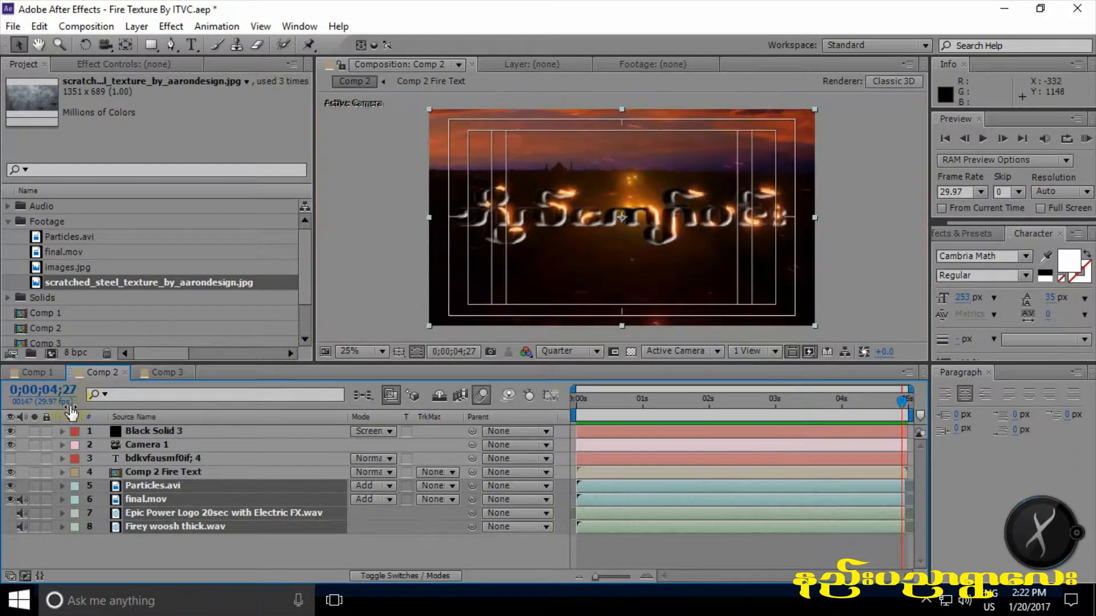
pyautogui.click(164, 373)
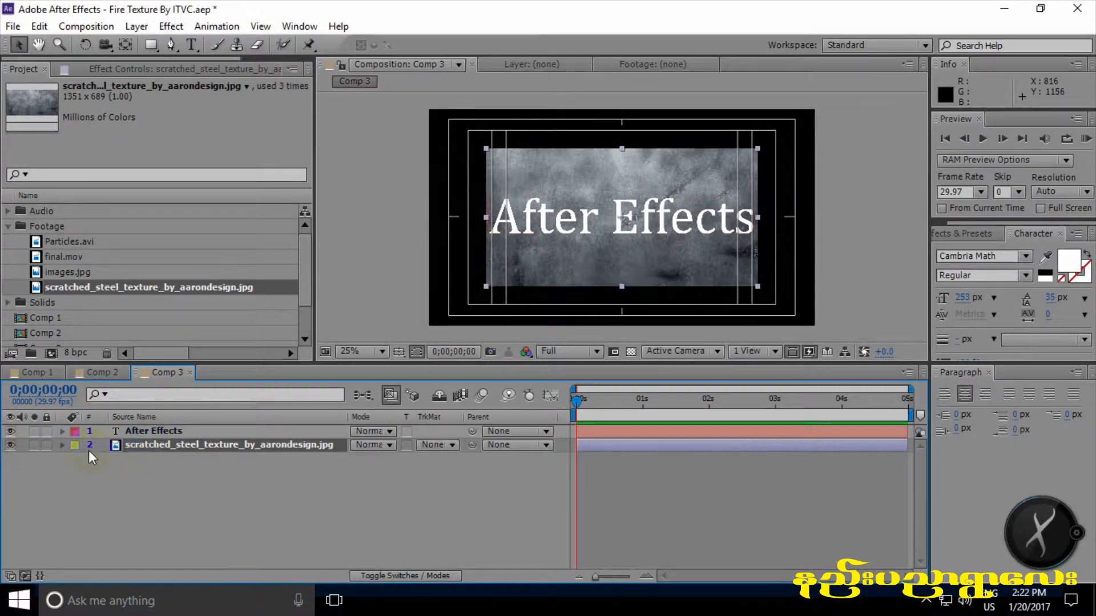
pyautogui.click(10, 444)
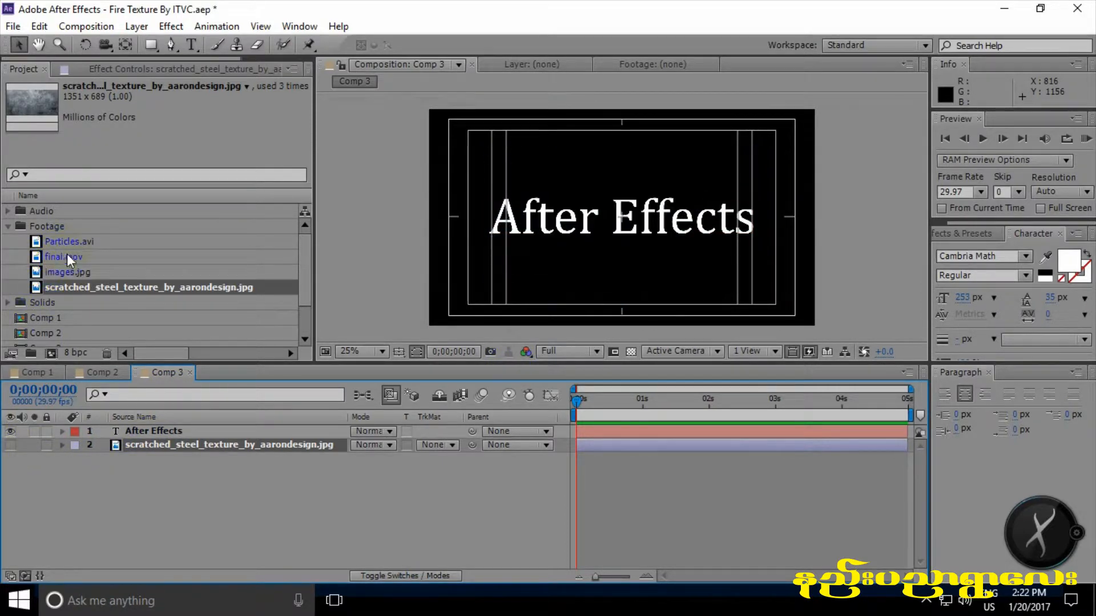
# - Rename images.jpg in the Footage folder as Fire
pyautogui.click(66, 258)
pyautogui.click(83, 273)
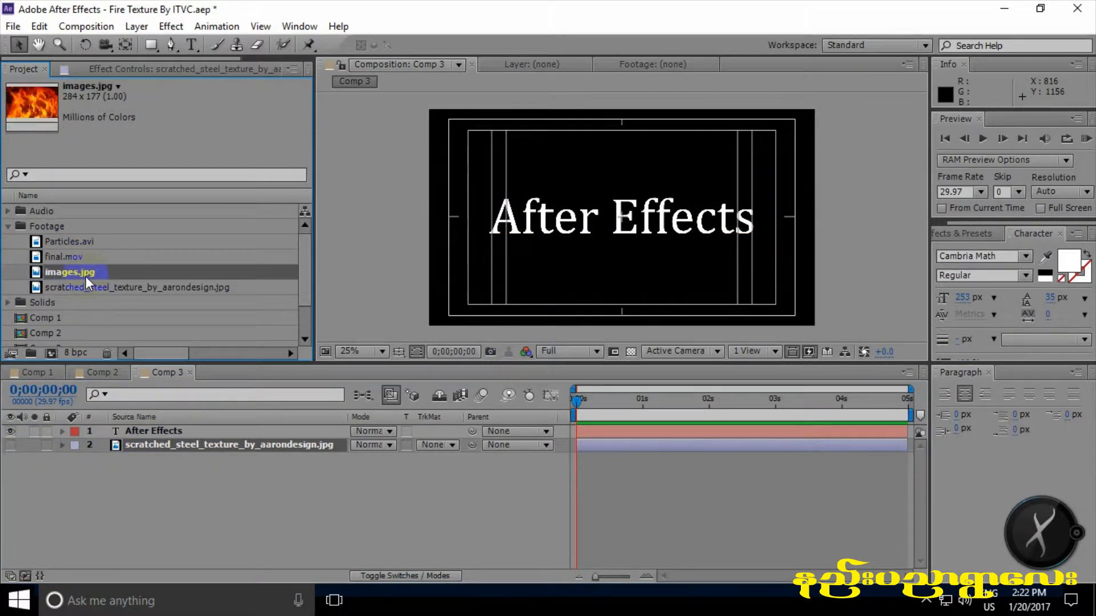
pyautogui.press('Return')
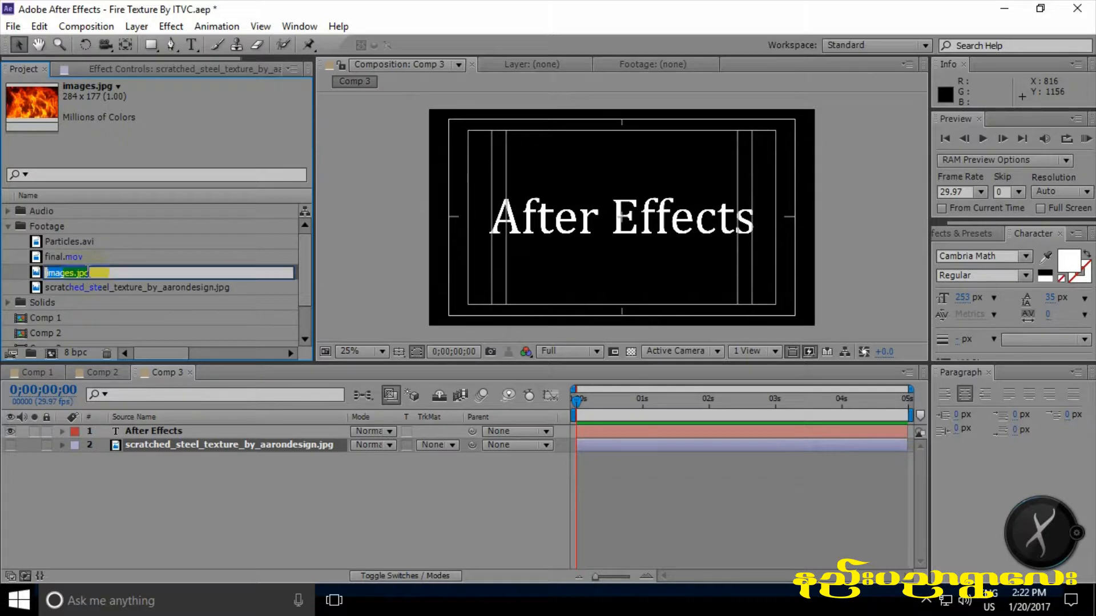
pyautogui.write('Fire')
pyautogui.press('Return')
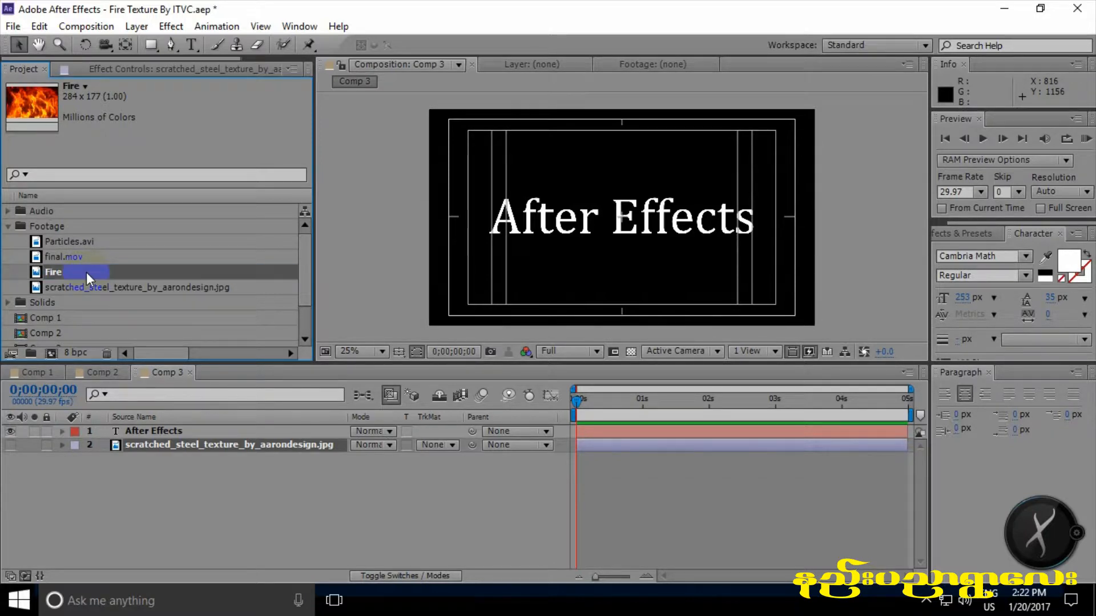
# - Place the Fire image directly beneath the title layer in Comp 3 and enlarge it to cover the whole text
pyautogui.moveTo(90, 273); pyautogui.dragTo(168, 443)
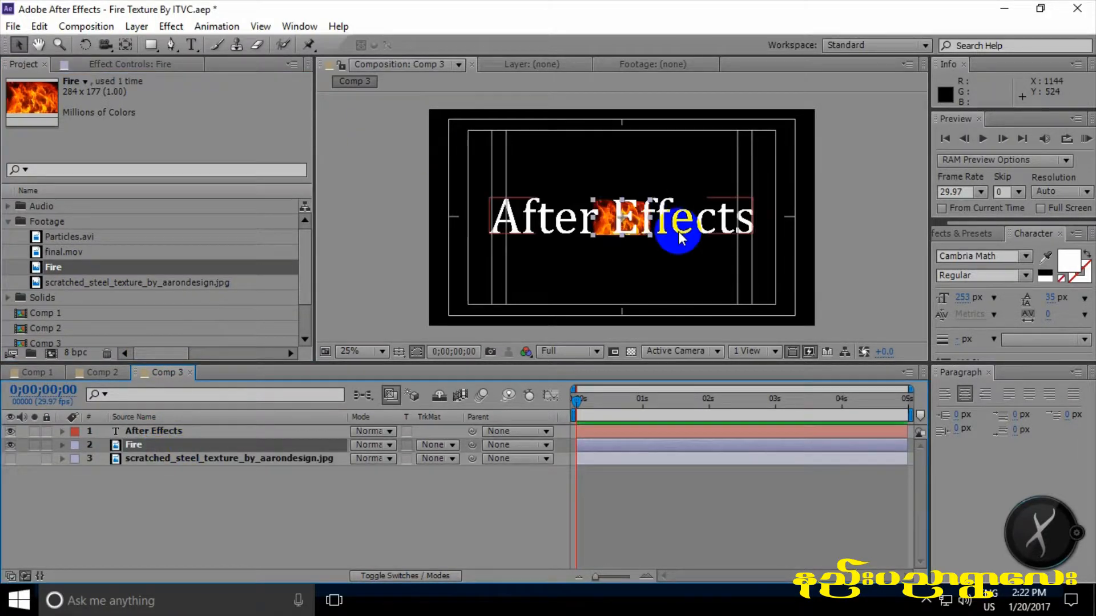
pyautogui.moveTo(651, 236); pyautogui.dragTo(758, 254)
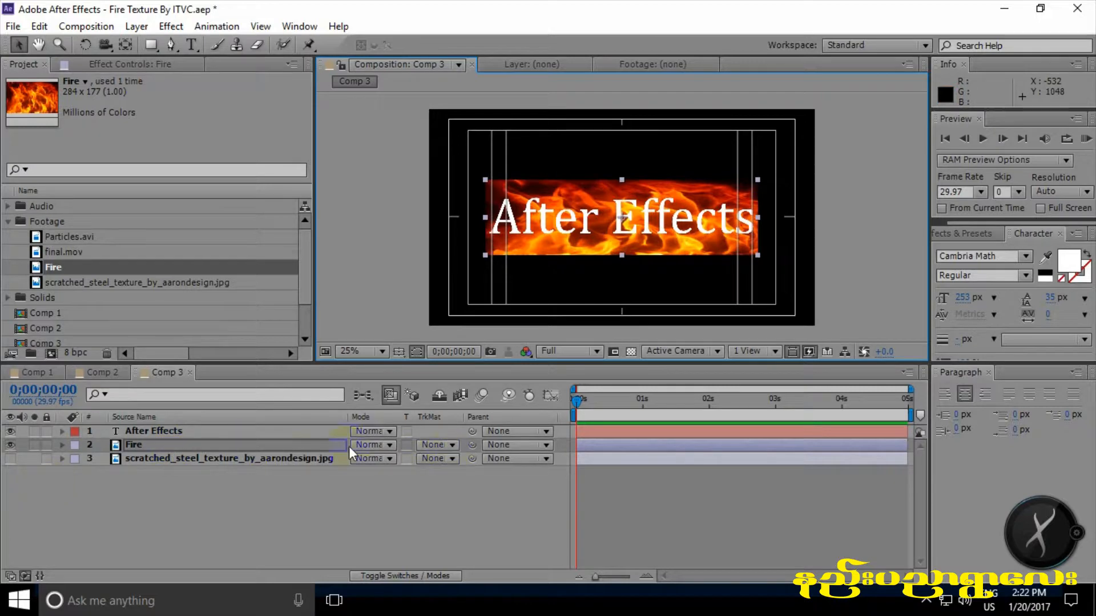
pyautogui.click(240, 443)
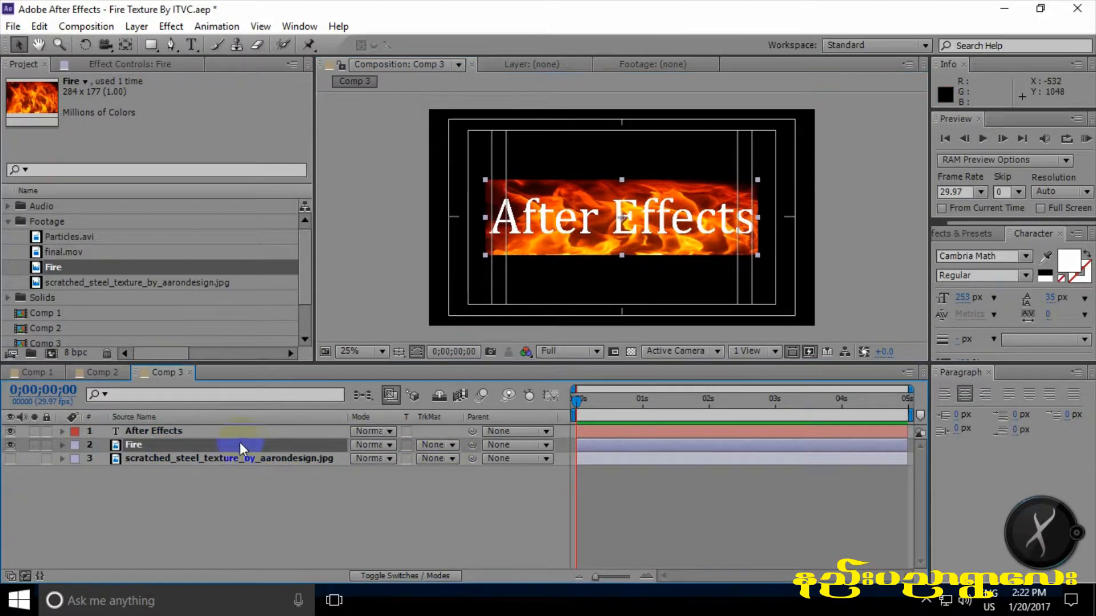
# - Set the Fire layer's track matte to Alpha Matte "After Effects" and inspect the textured title up close
pyautogui.click(449, 446)
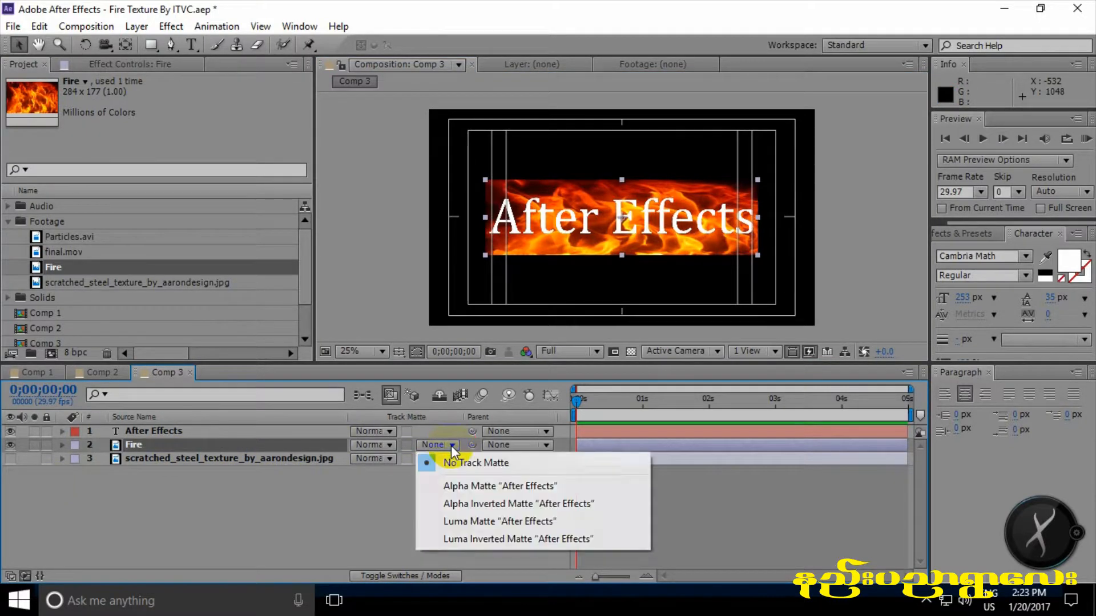
pyautogui.click(492, 488)
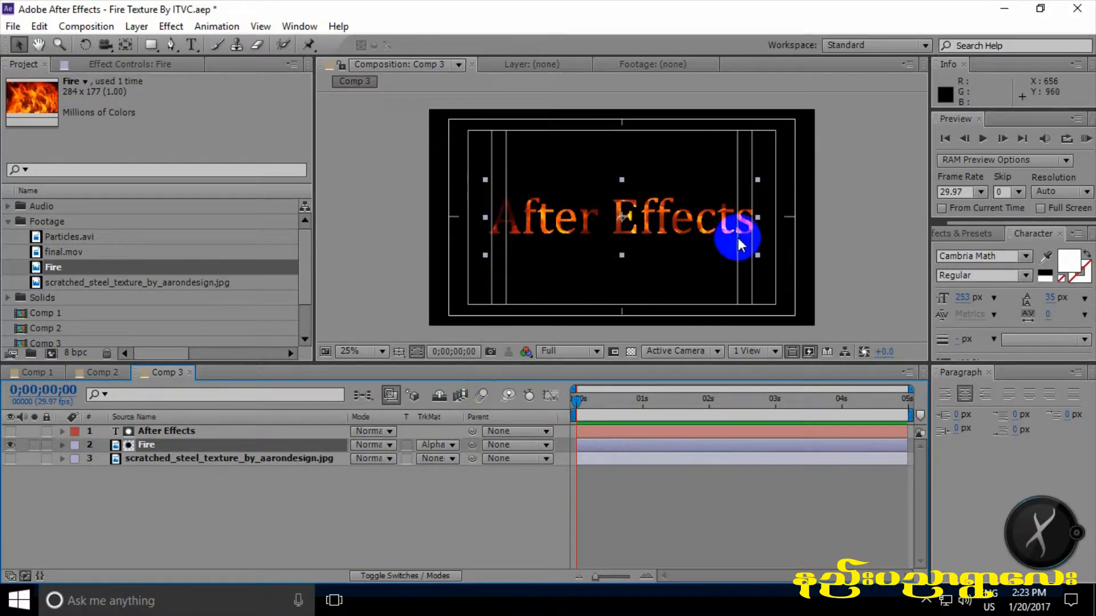
pyautogui.press('.')
pyautogui.press(',')
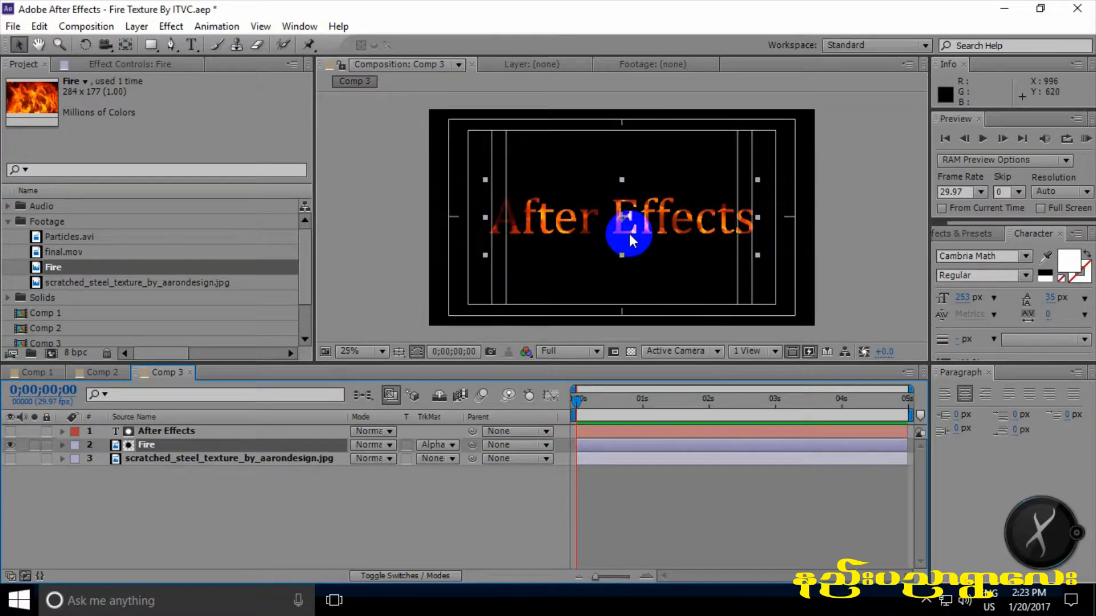
pyautogui.press('.')
pyautogui.press(',')
pyautogui.press('.')
pyautogui.press(',')
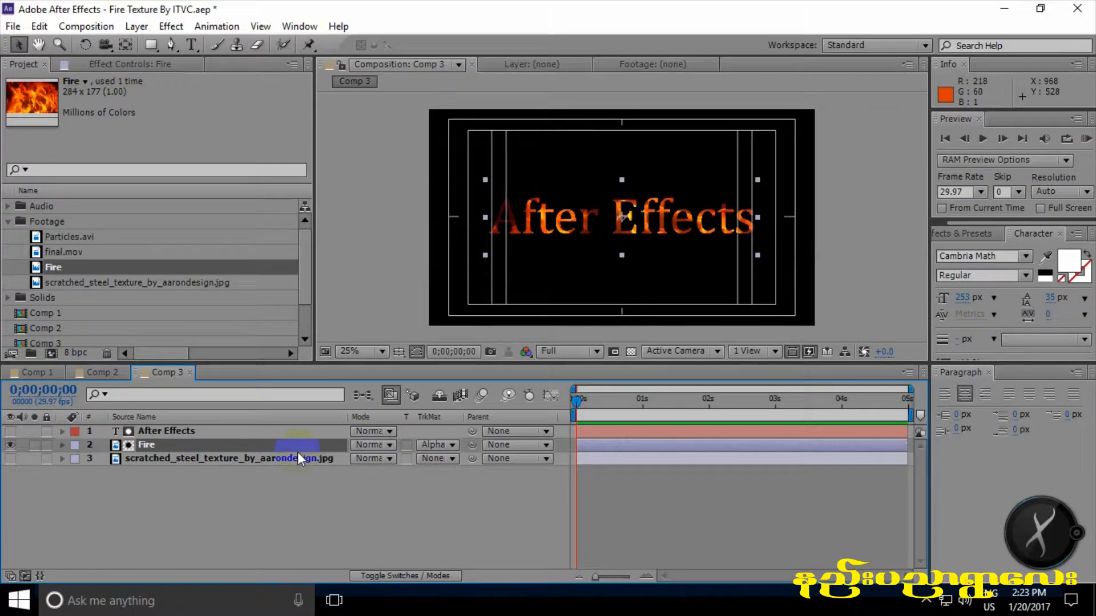
# - Duplicate the After Effects text layer and make the copy visible
pyautogui.click(158, 433)
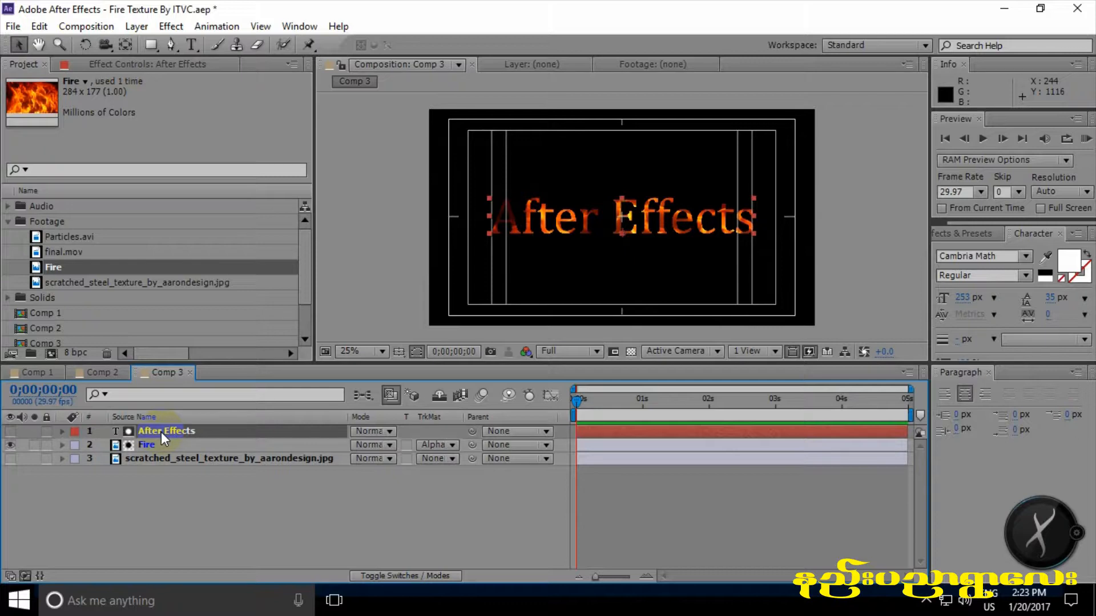
pyautogui.click(39, 26)
pyautogui.click(74, 197)
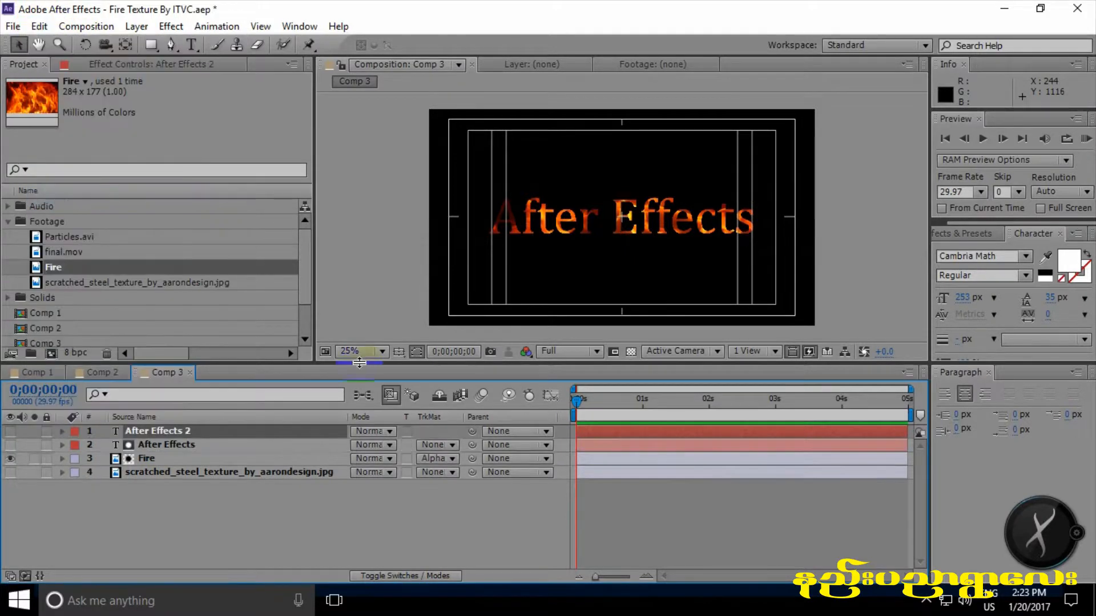
pyautogui.click(9, 432)
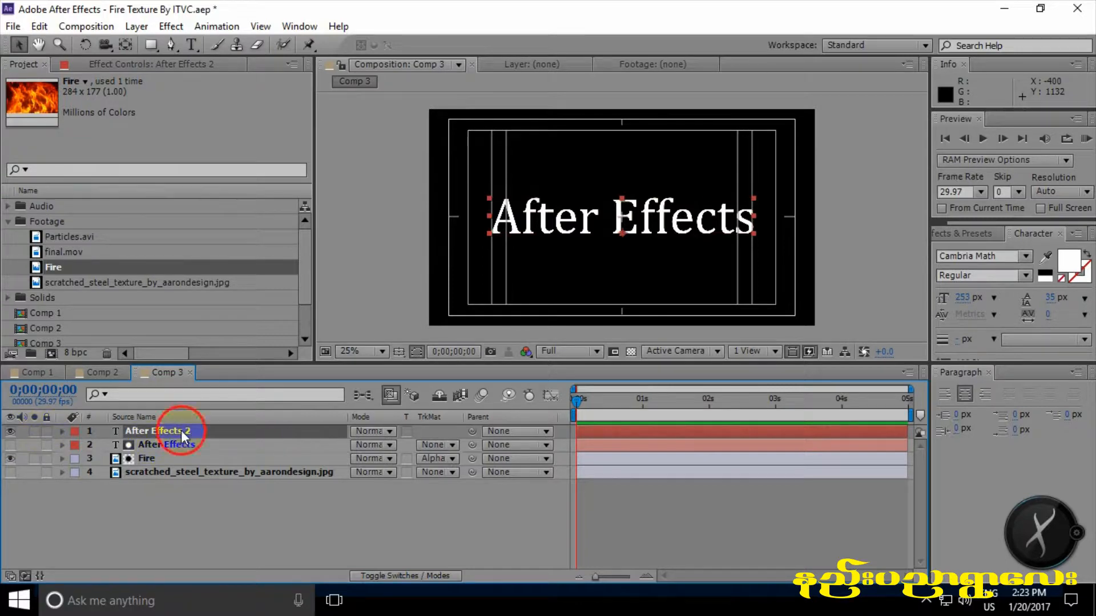
# - Change the fill colour of the duplicated title text to black
pyautogui.click(1068, 261)
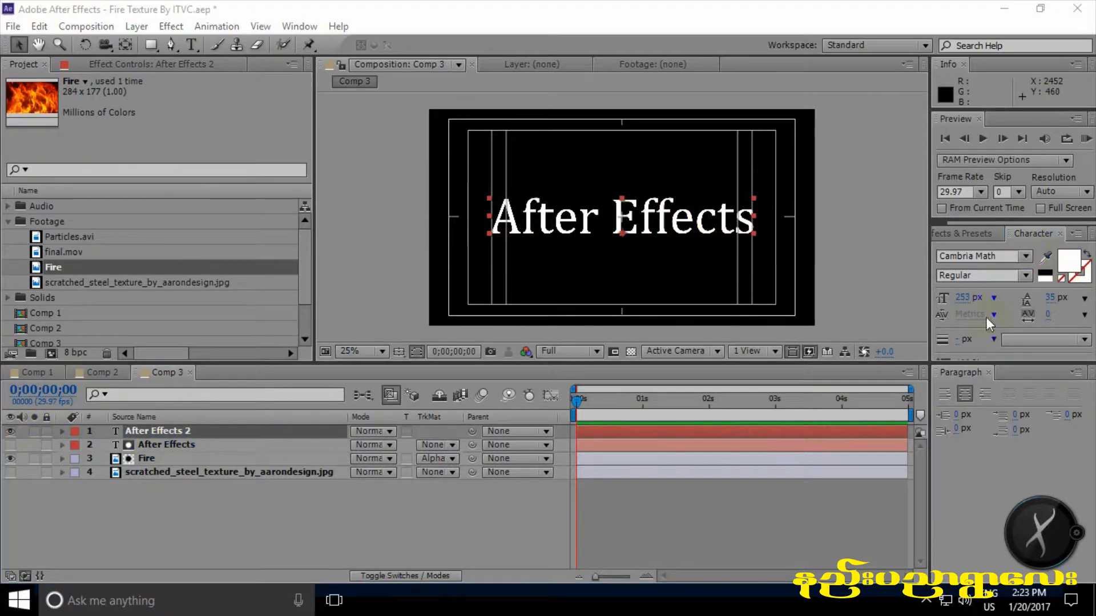
pyautogui.click(384, 313)
pyautogui.click(400, 423)
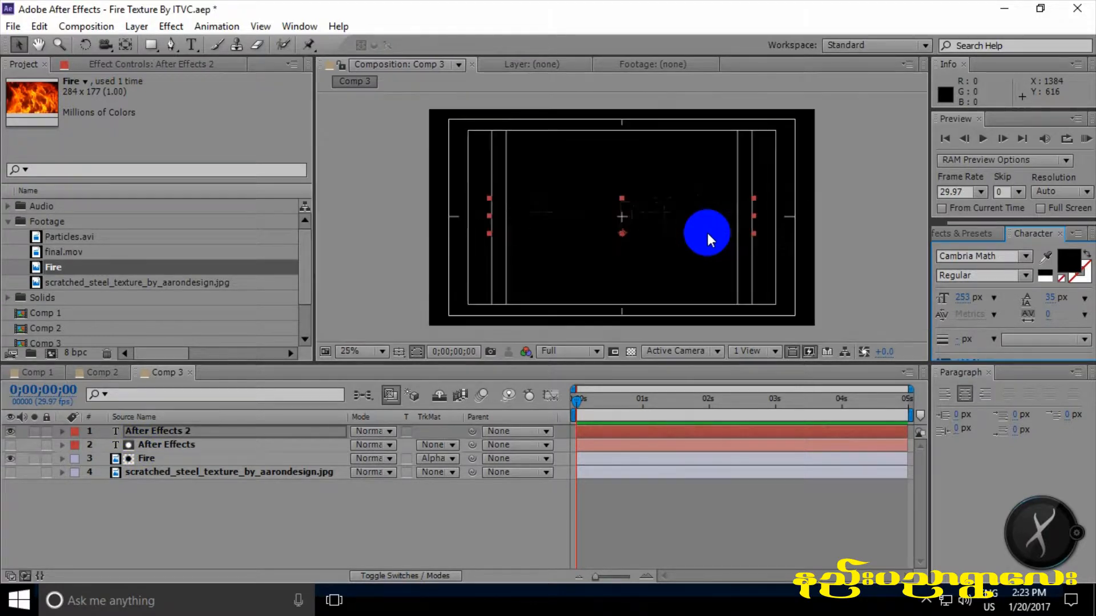
pyautogui.click(198, 432)
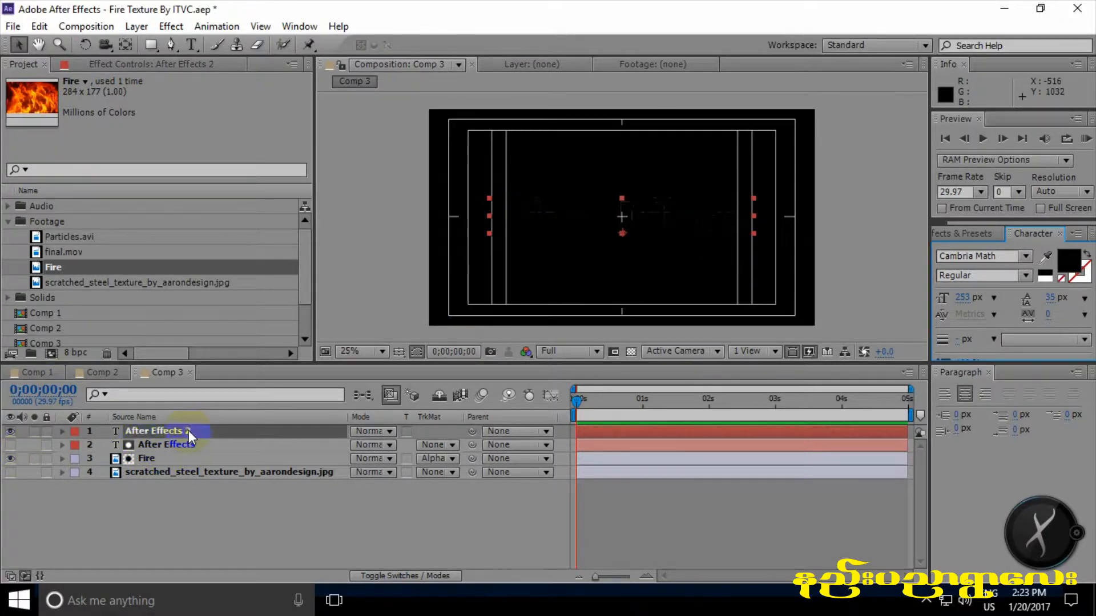
# - Select the Fire layer and hide the black duplicate text layer above it
pyautogui.click(160, 461)
pyautogui.click(10, 432)
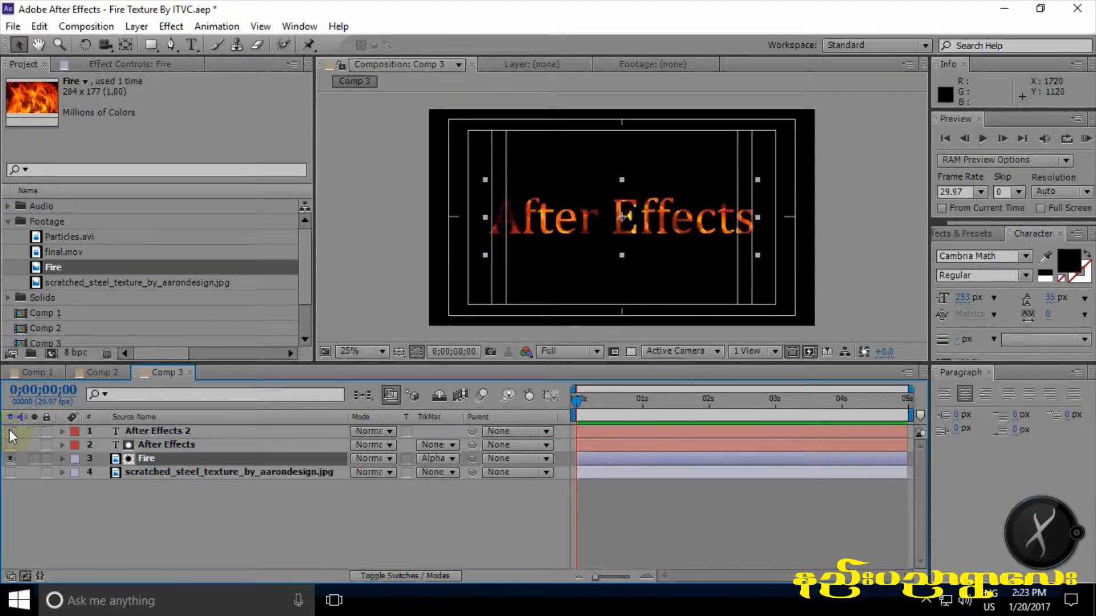
pyautogui.press('Return')
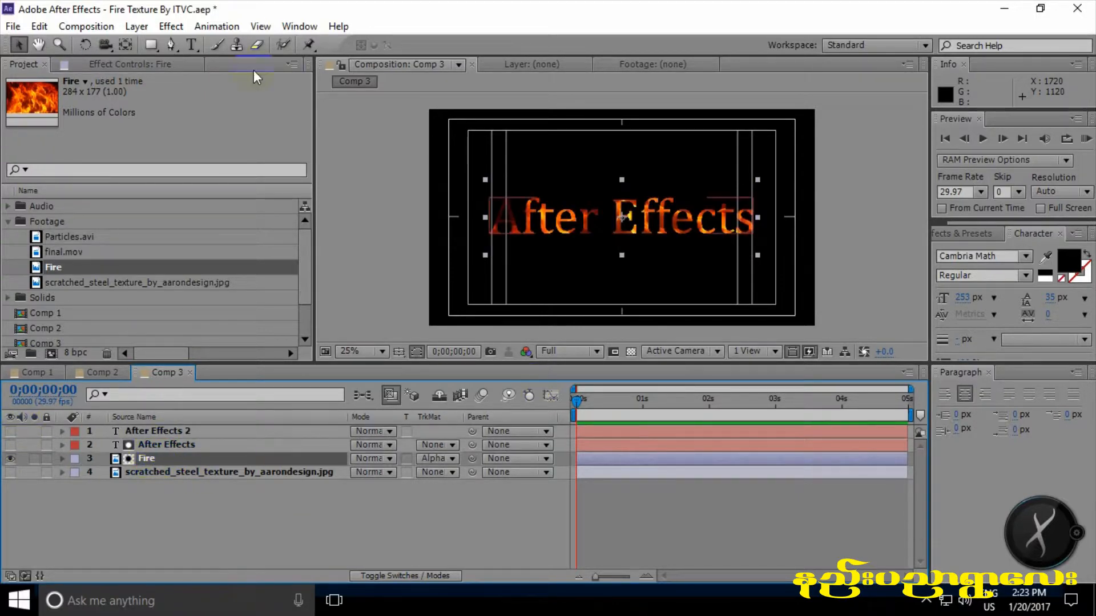
# - Apply the Curves effect to the Fire layer and brighten it by raising the middle of the RGB curve
pyautogui.click(170, 26)
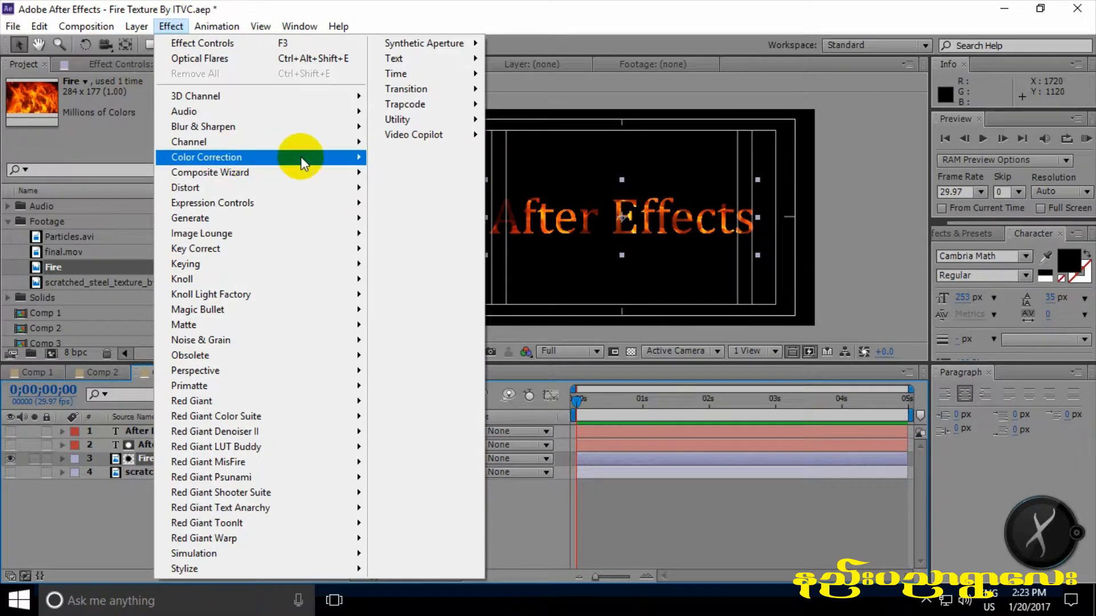
pyautogui.moveTo(300, 157)
pyautogui.click(436, 357)
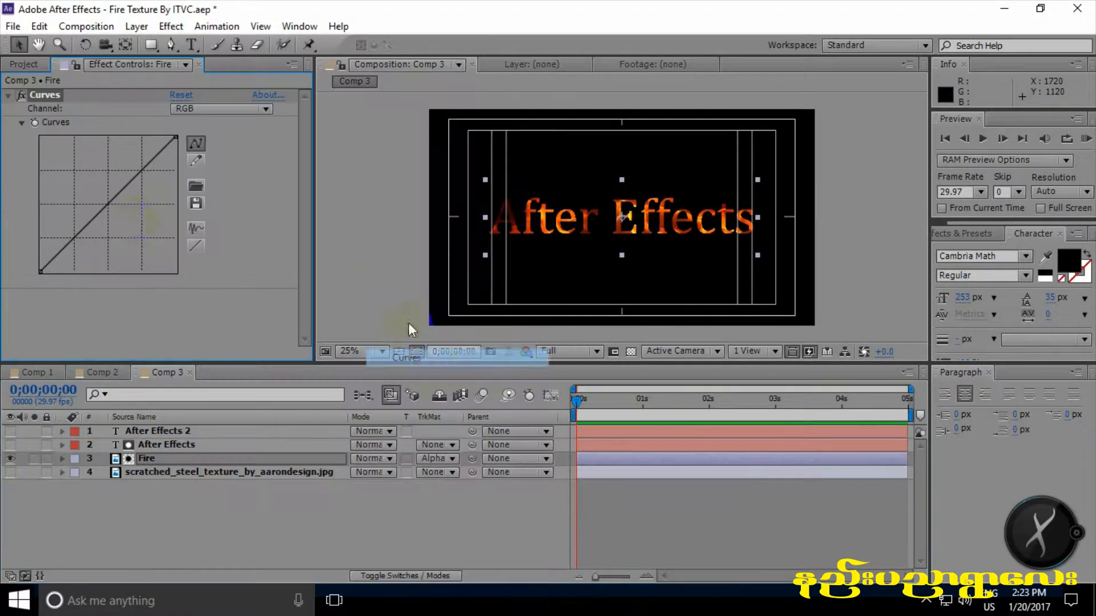
pyautogui.moveTo(121, 192); pyautogui.dragTo(84, 192)
pyautogui.moveTo(85, 193); pyautogui.dragTo(83, 193)
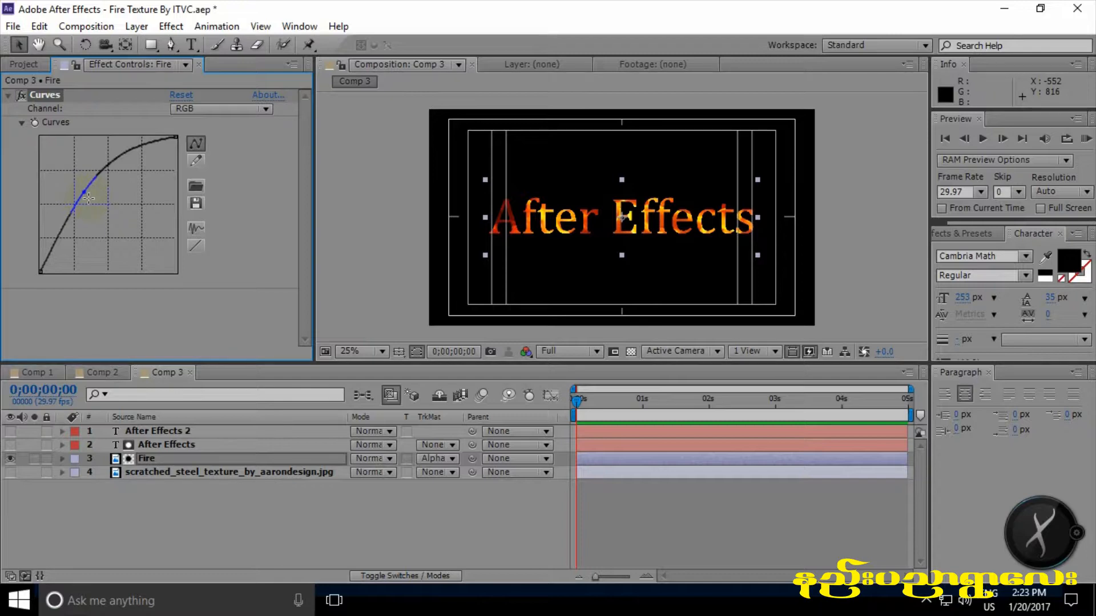
# - Show the black duplicate text layer again and apply the Bevel Alpha effect to it
pyautogui.click(108, 432)
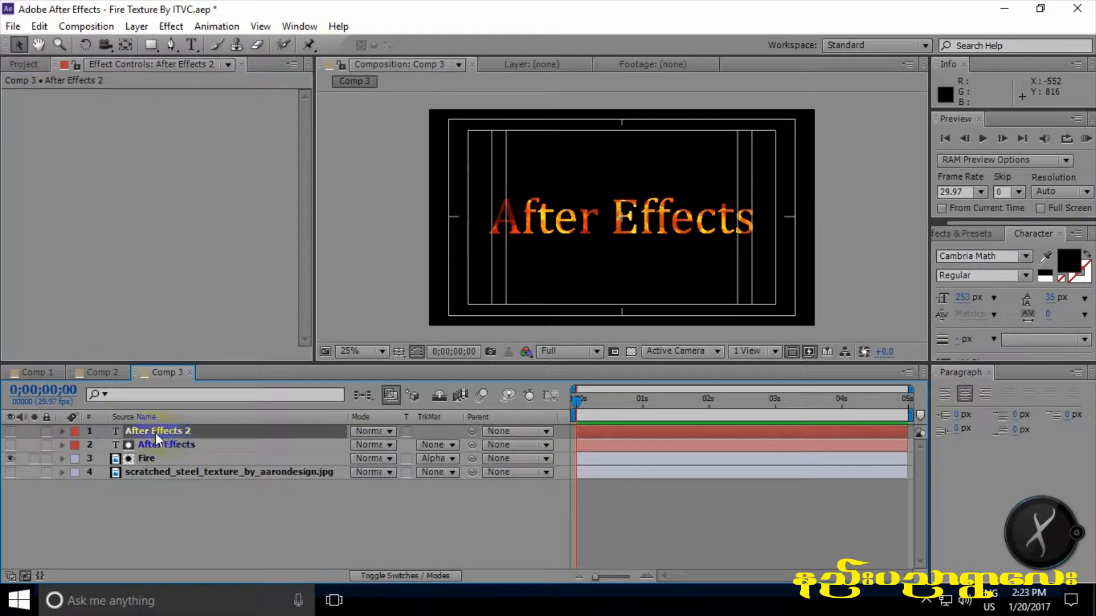
pyautogui.click(11, 431)
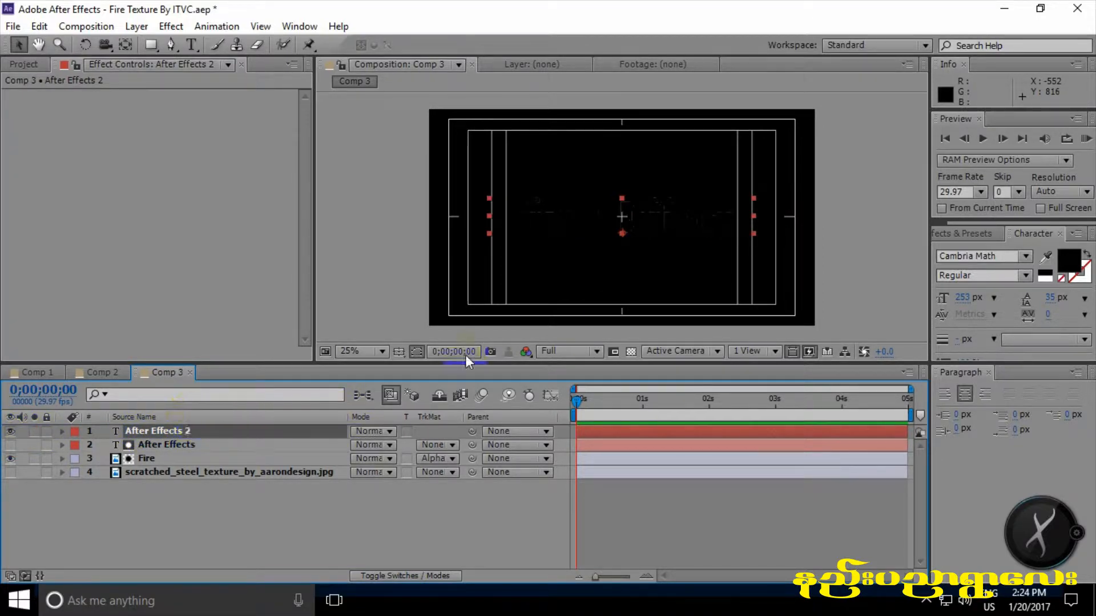
pyautogui.click(967, 234)
pyautogui.click(965, 251)
pyautogui.click(1005, 326)
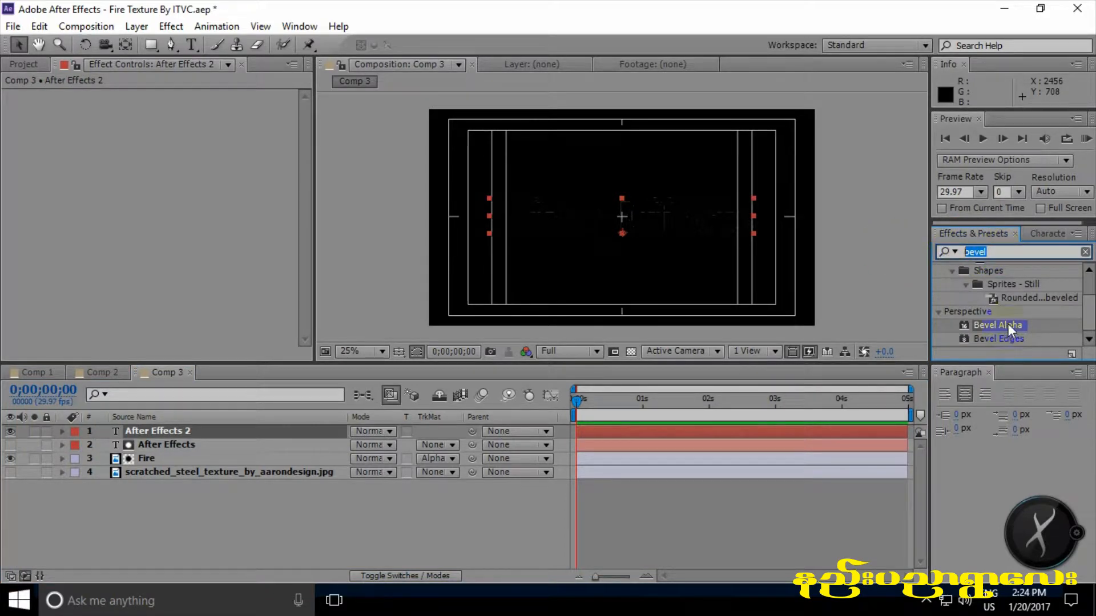
pyautogui.moveTo(1007, 326); pyautogui.dragTo(786, 431)
# - Try Bevel Alpha edge thickness values of 10, 15 and 30 on the black title, comparing the edges up close
pyautogui.click(173, 109)
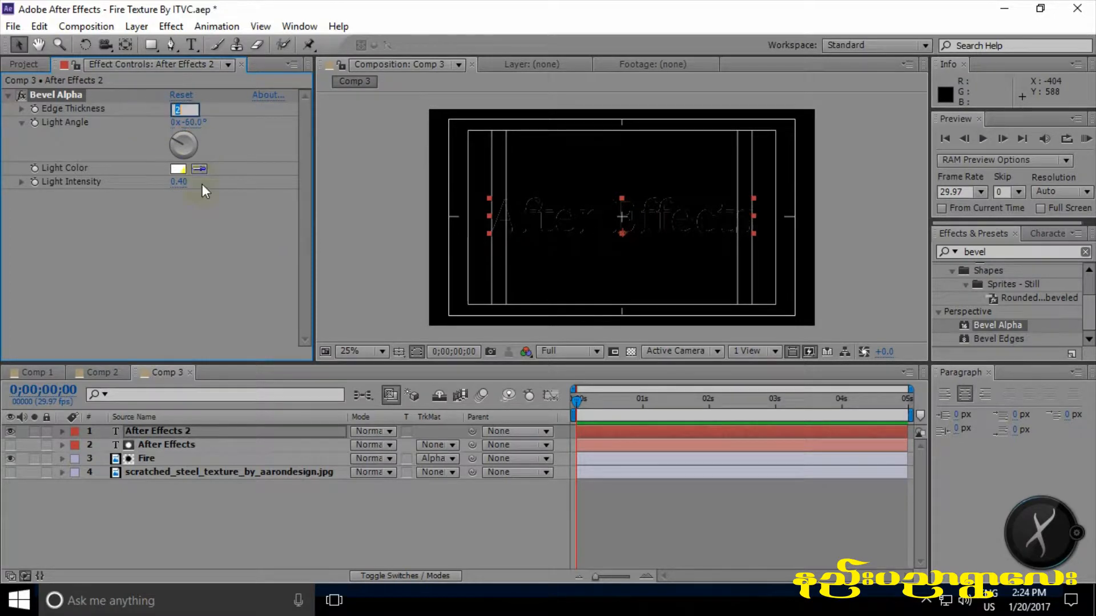
pyautogui.write('10')
pyautogui.press('Return')
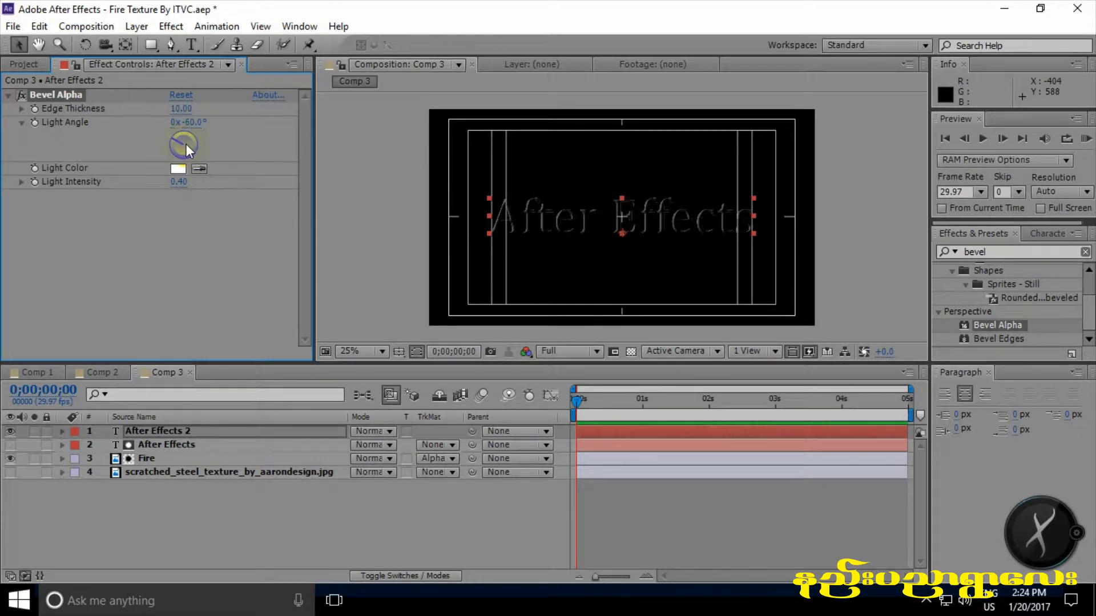
pyautogui.click(174, 108)
pyautogui.write('16')
pyautogui.press('BackSpace')
pyautogui.write('5')
pyautogui.press('Return')
pyautogui.scroll(2, 605, 234)
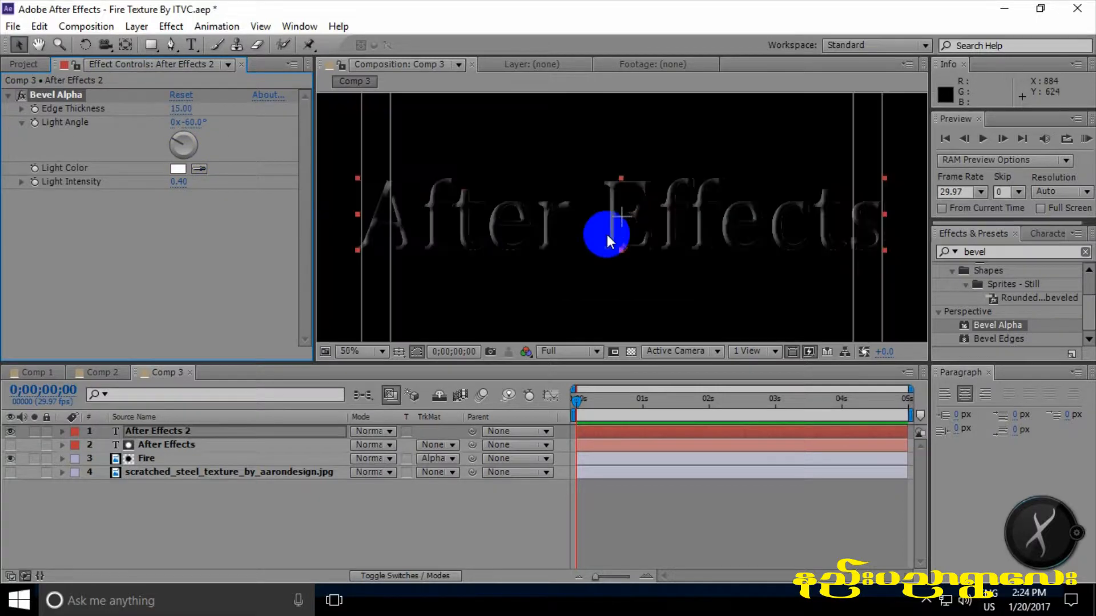
pyautogui.click(188, 109)
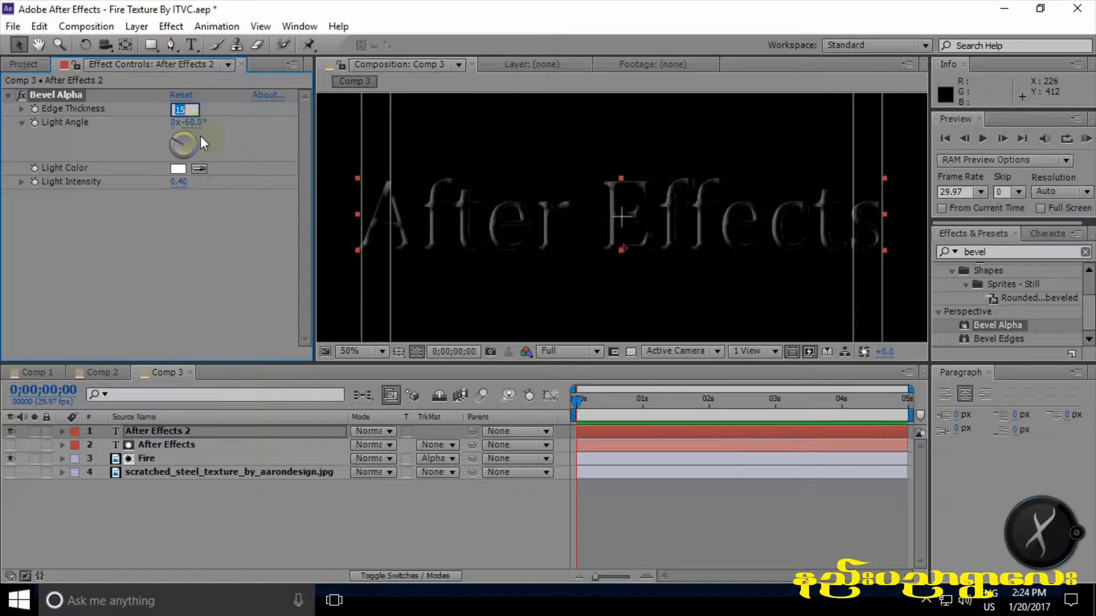
pyautogui.write('30')
pyautogui.press('Return')
pyautogui.scroll(-2, 609, 224)
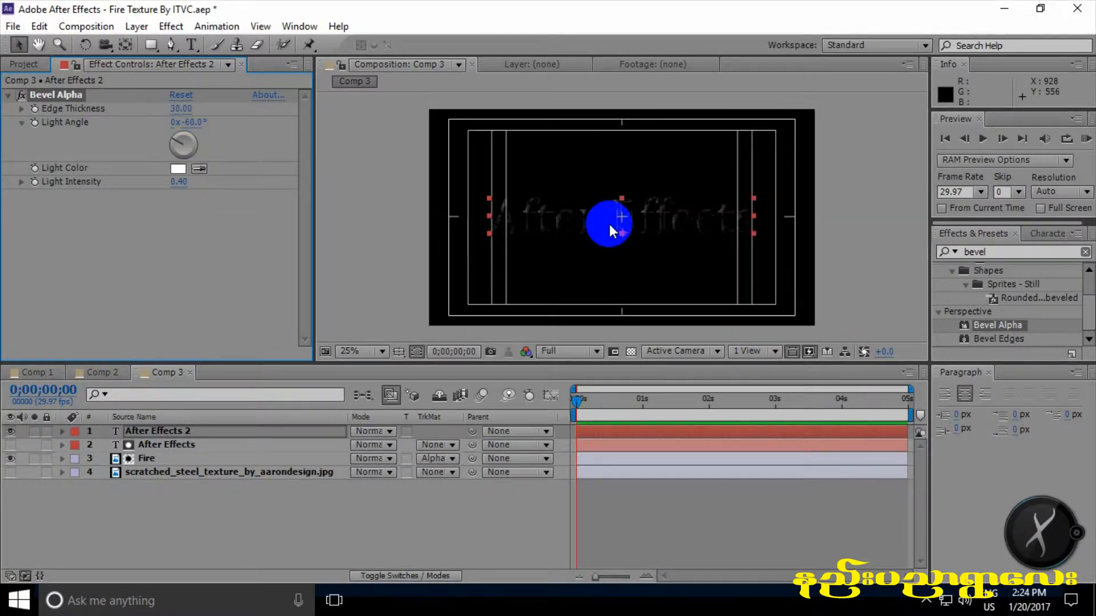
# - Set the Bevel Alpha edge thickness to 10 and its light angle to 118°
pyautogui.moveTo(181, 109); pyautogui.dragTo(38, 121)
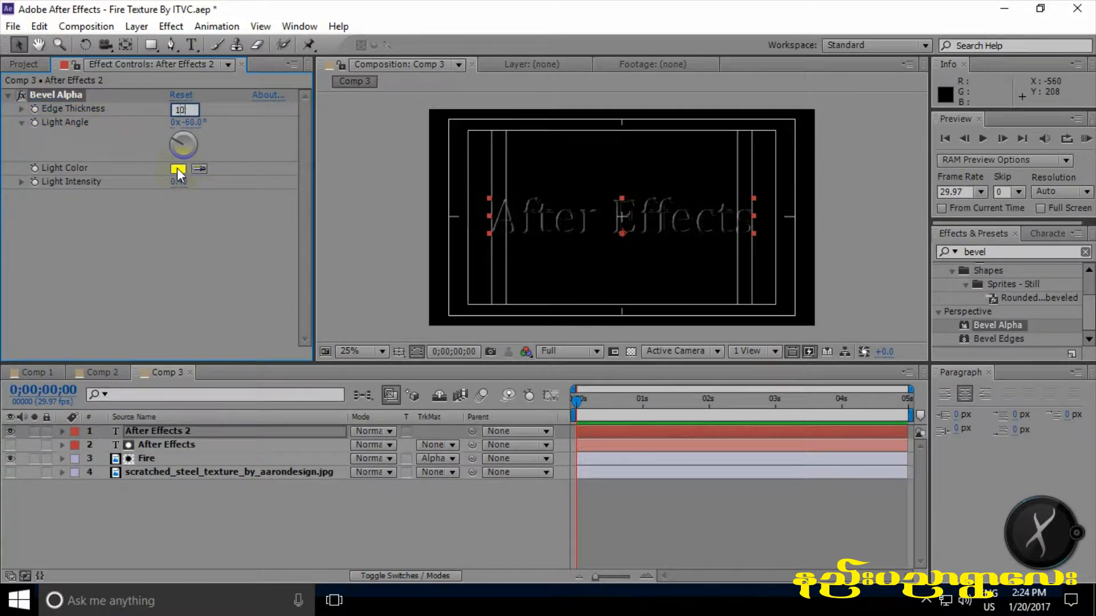
pyautogui.press('Return')
pyautogui.moveTo(186, 146)
pyautogui.mouseDown()
pyautogui.moveTo(189, 136)
pyautogui.moveTo(190, 148)
pyautogui.mouseUp()
pyautogui.scroll(1, 664, 178)
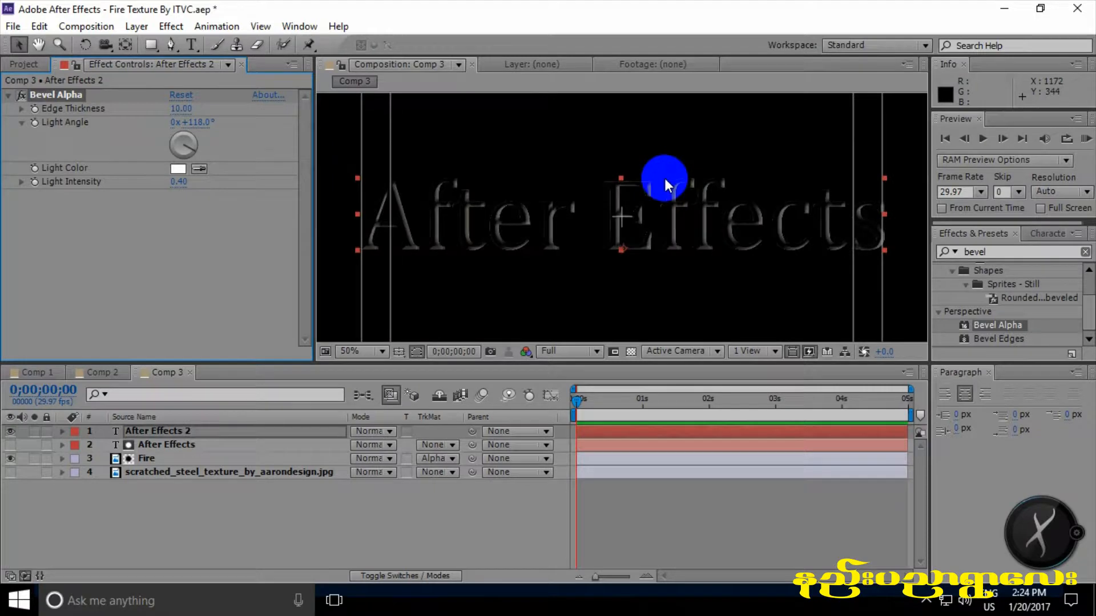
pyautogui.scroll(-1, 664, 178)
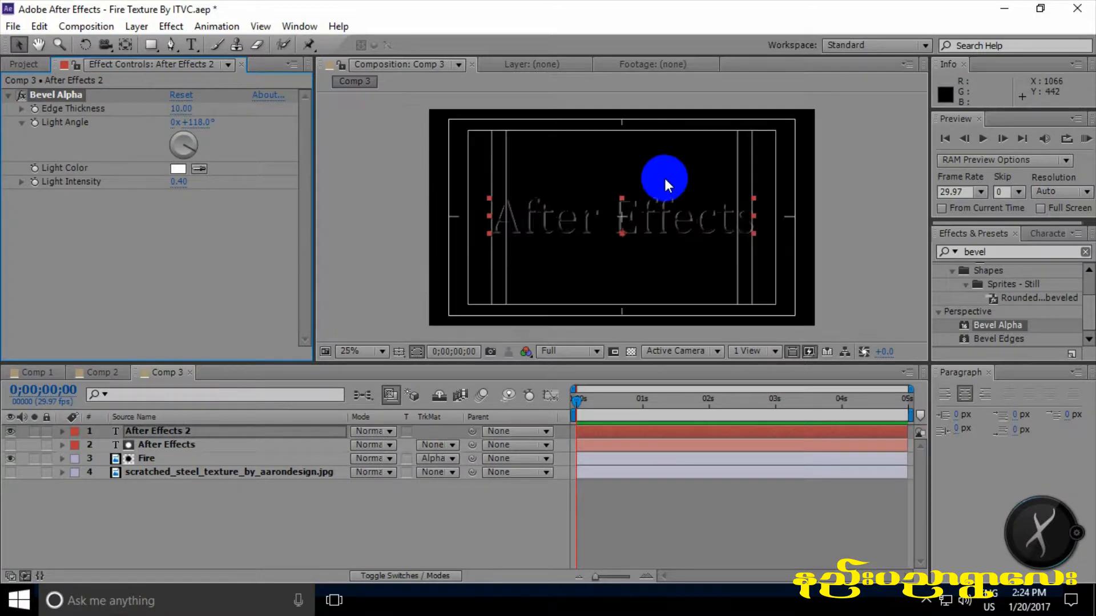
# - Change the Bevel Alpha light color to the basic orange
pyautogui.click(179, 169)
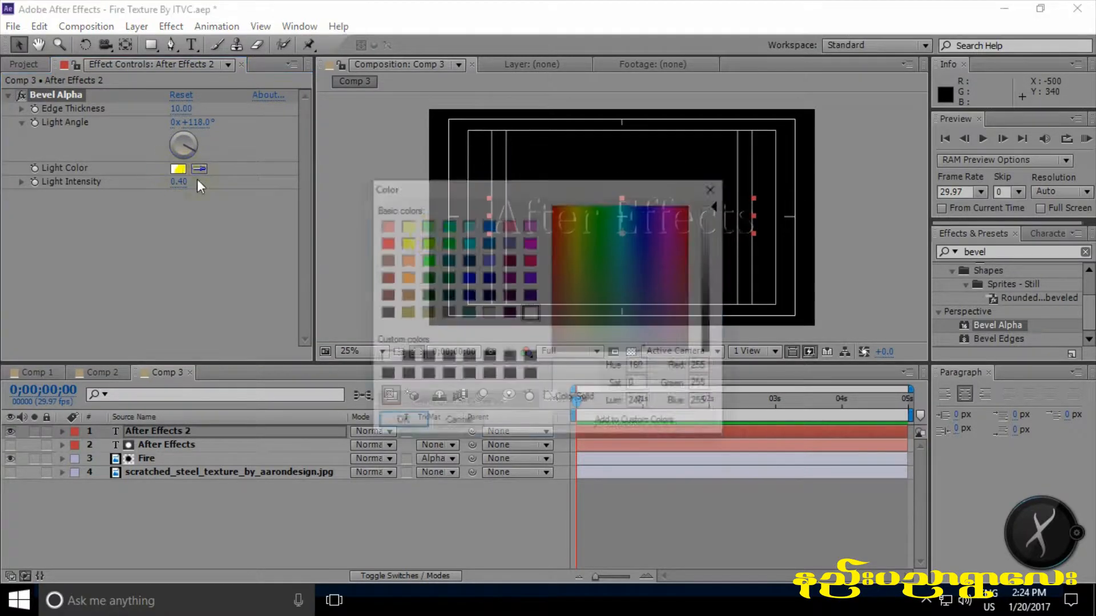
pyautogui.moveTo(562, 191); pyautogui.dragTo(648, 299)
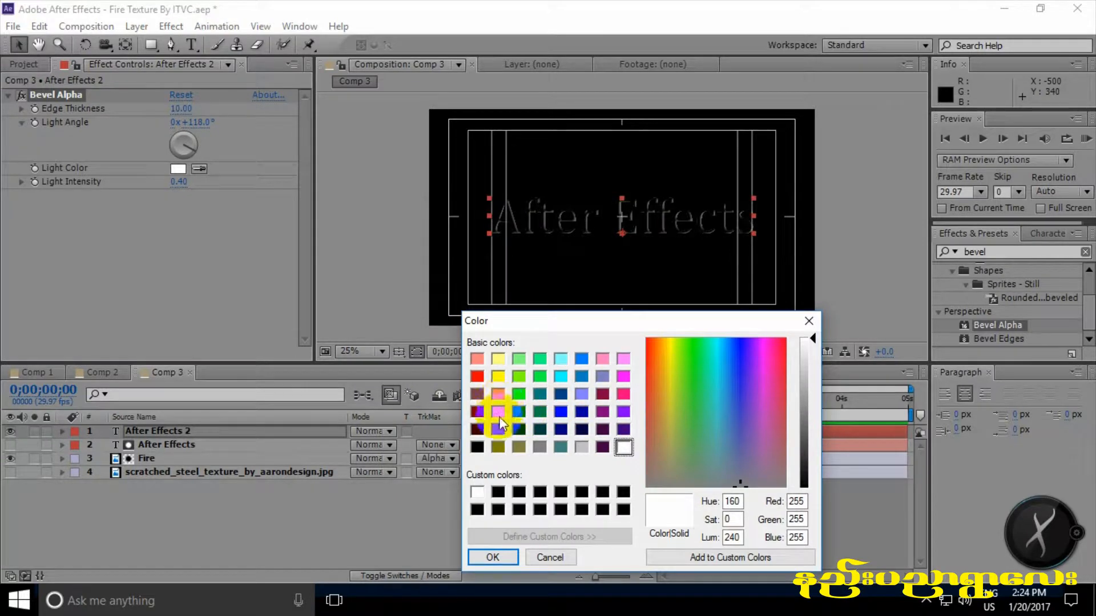
pyautogui.click(498, 412)
pyautogui.click(492, 555)
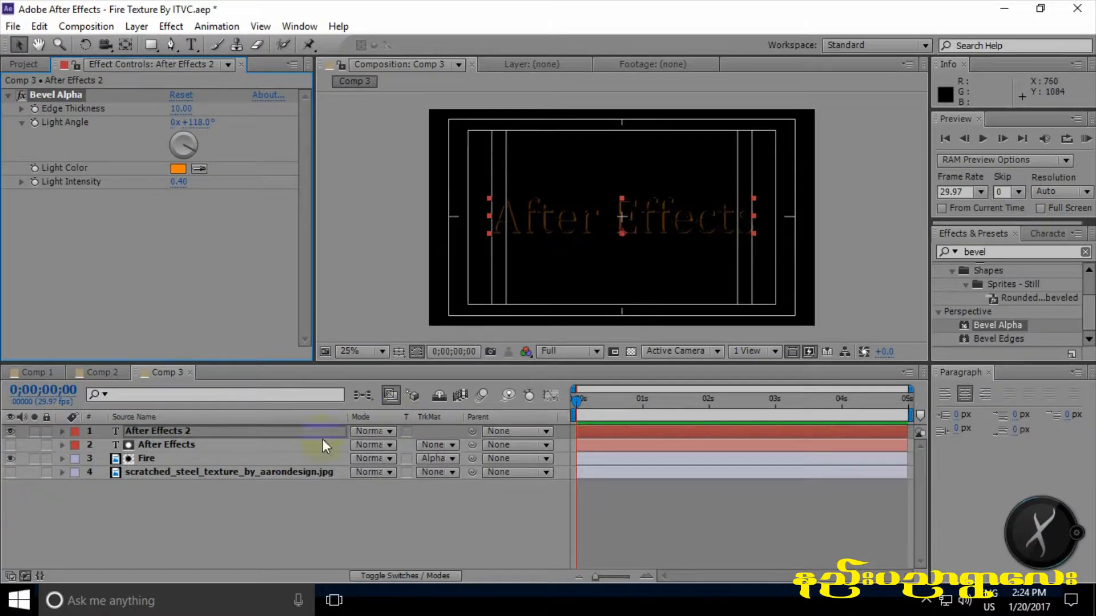
# - Show the scratched steel texture layer to check the bevelled title against it, and hide it again
pyautogui.click(11, 473)
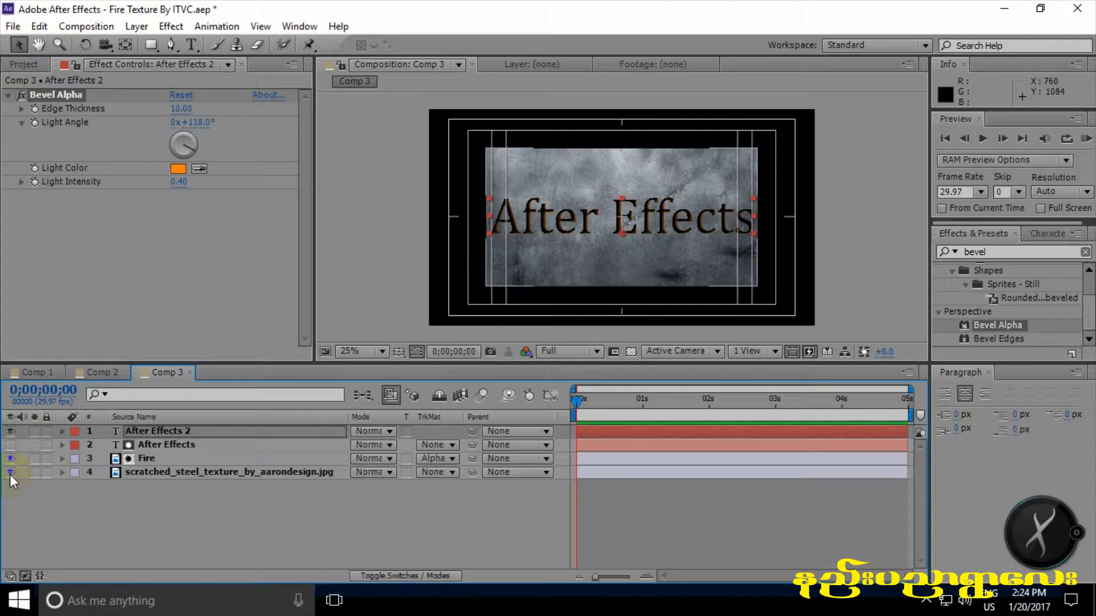
pyautogui.click(554, 266)
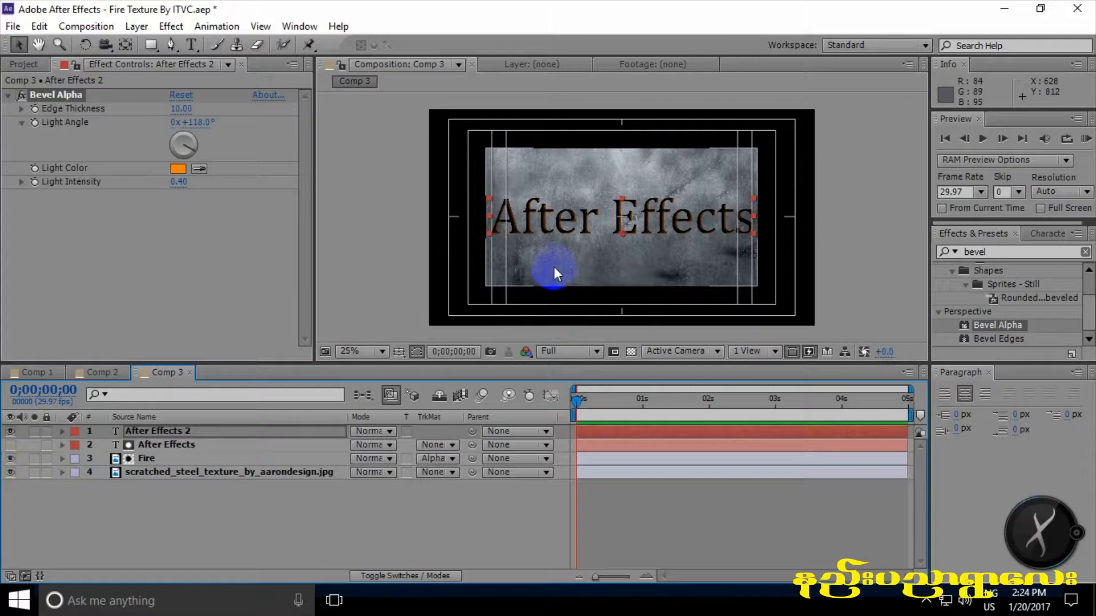
pyautogui.click(11, 472)
pyautogui.scroll(2, 662, 264)
pyautogui.scroll(-2, 660, 261)
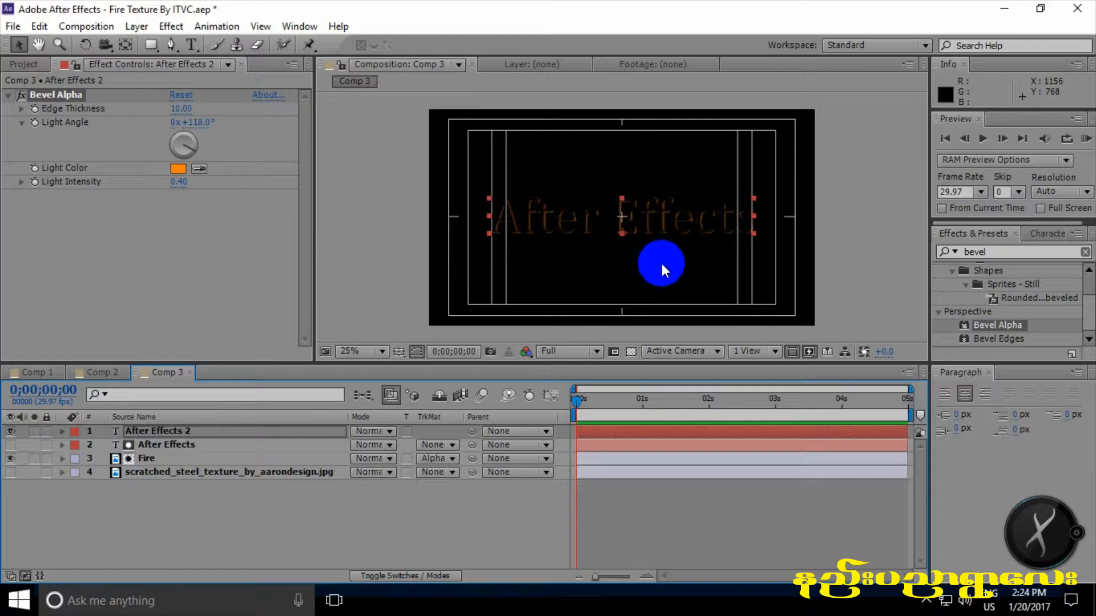
# - Duplicate the bevelled black "After Effects 2" text layer
pyautogui.press('Return')
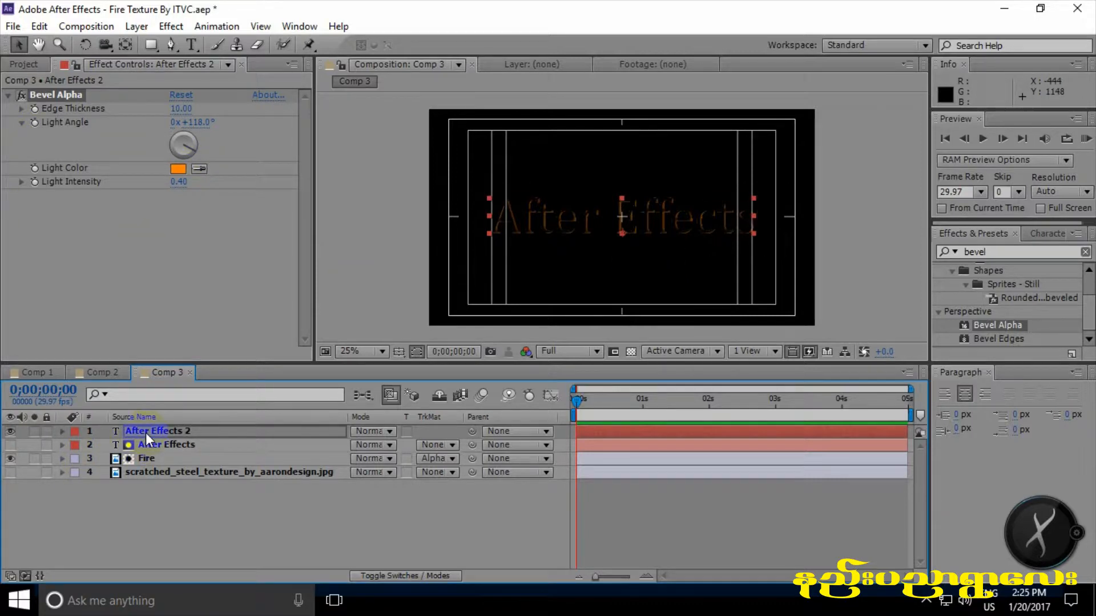
pyautogui.press('Return')
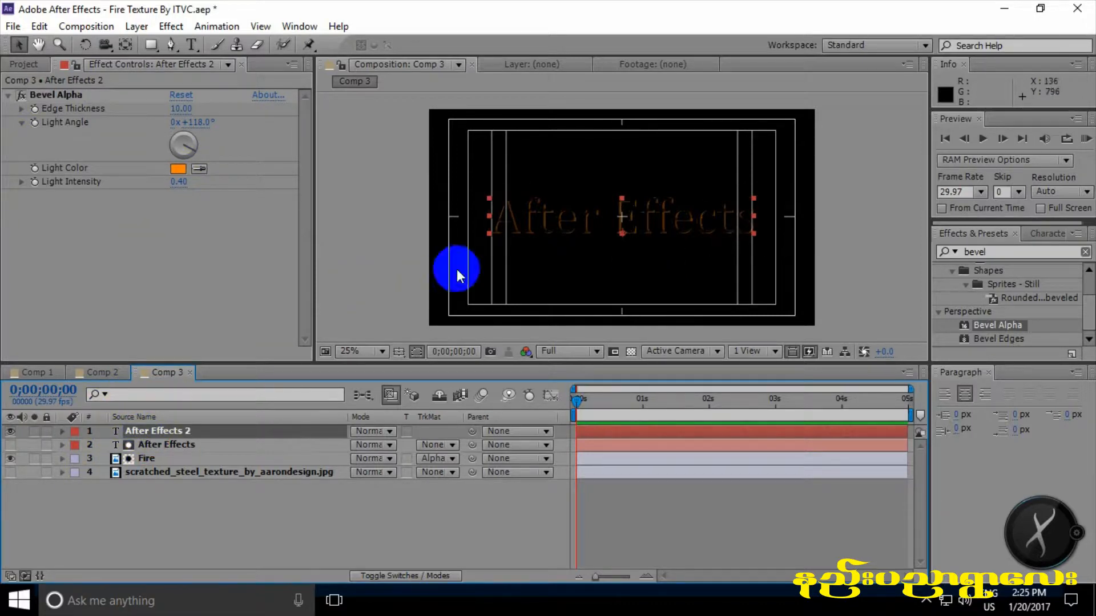
pyautogui.click(40, 27)
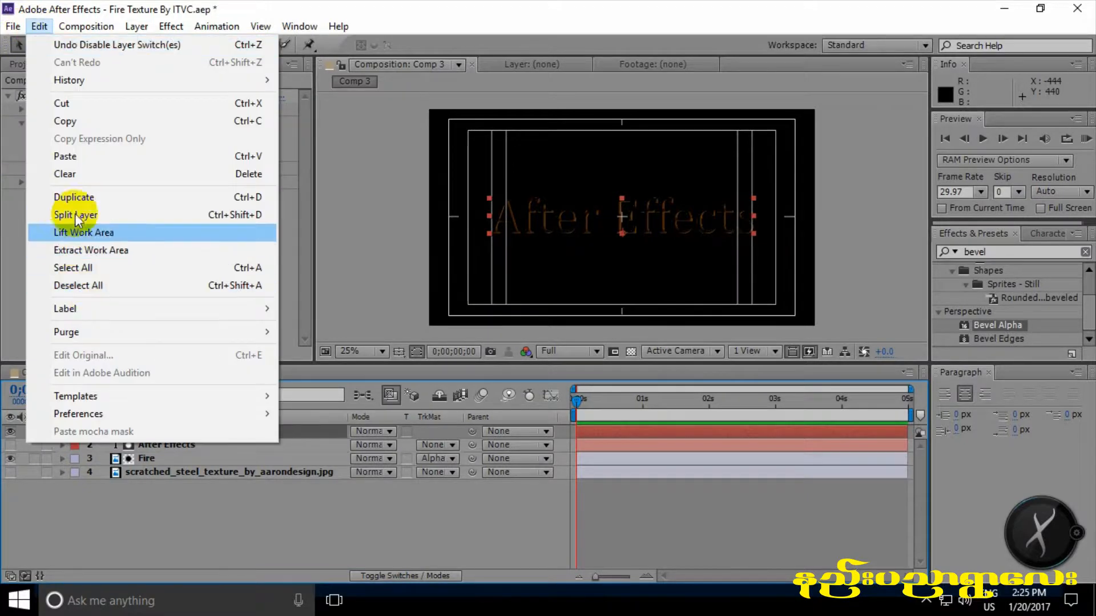
pyautogui.click(83, 197)
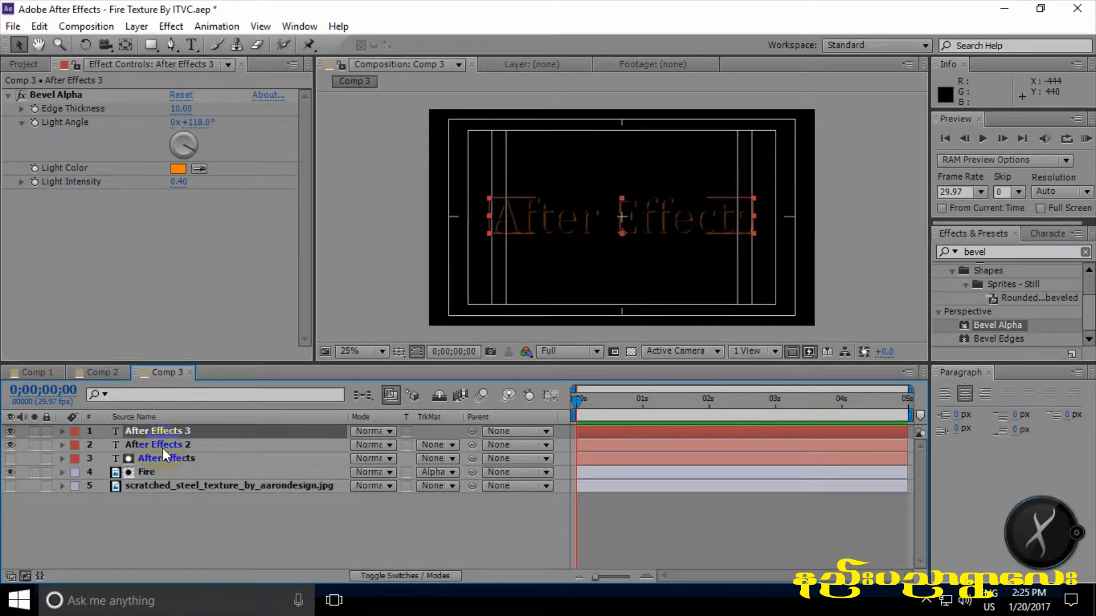
# - Toggle the new top title copy off and on, and delete the scratched_steel_texture_by_aarondesign.jpg layer
pyautogui.click(11, 432)
pyautogui.click(150, 486)
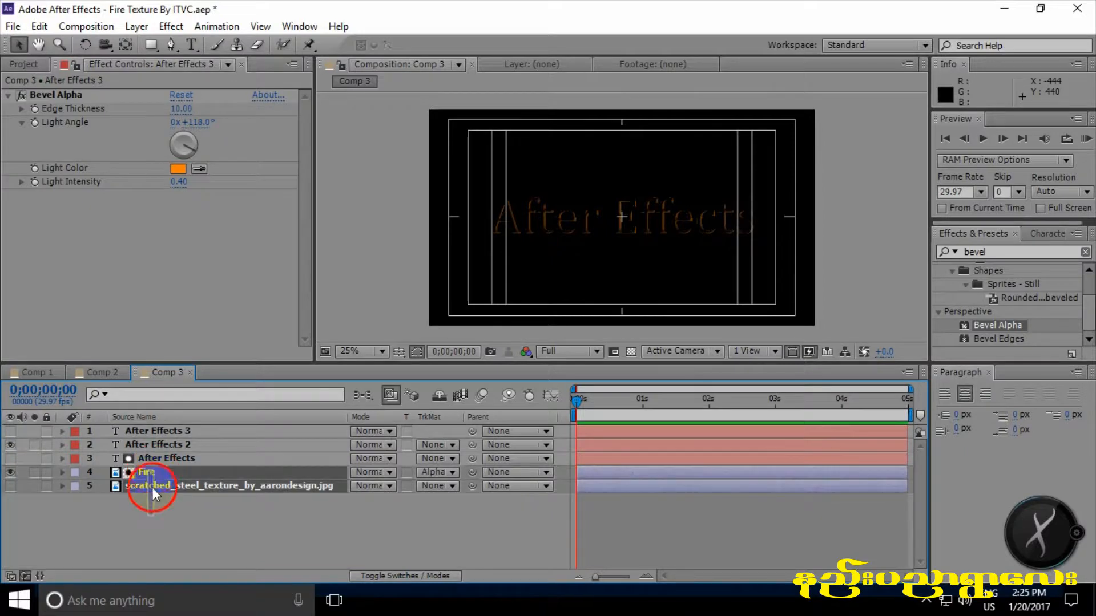
pyautogui.click(151, 505)
pyautogui.click(126, 433)
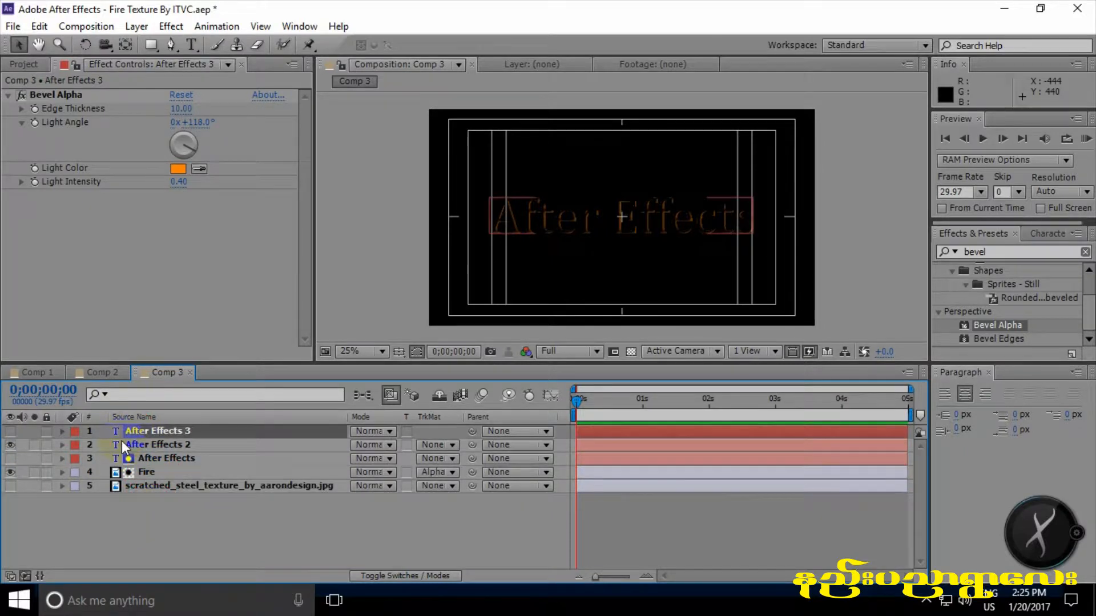
pyautogui.click(11, 431)
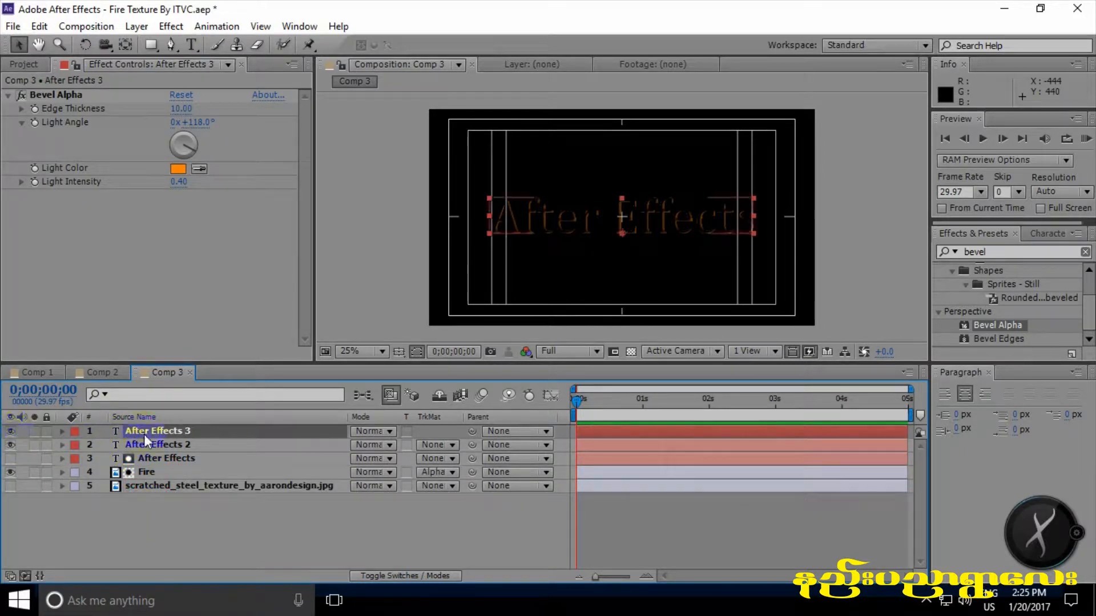
pyautogui.click(134, 488)
pyautogui.press('Delete')
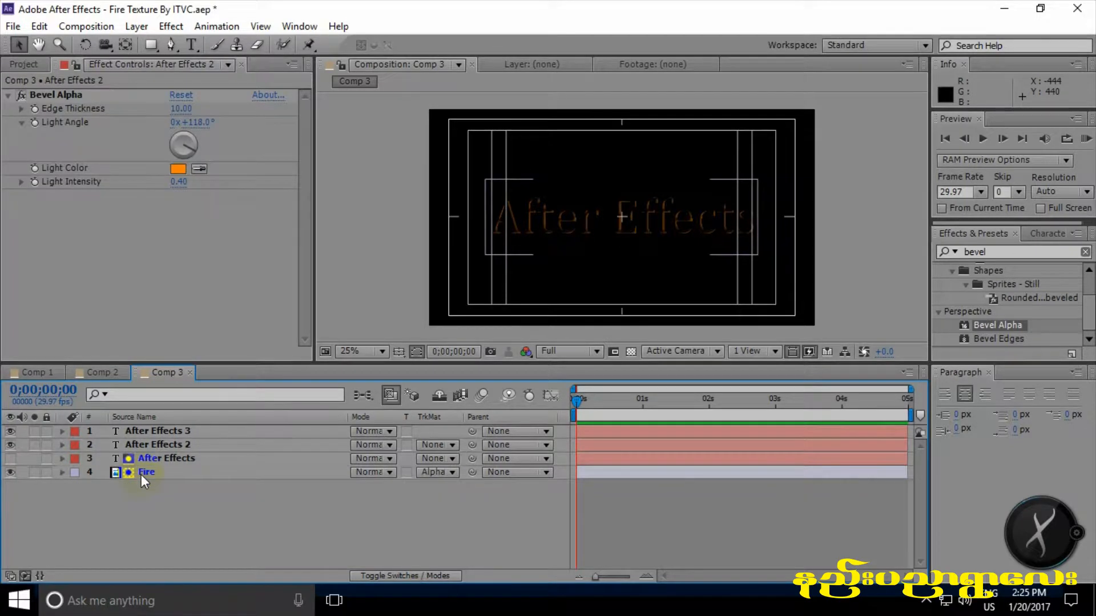
# - Set the Bevel Alpha light intensity of the "After Effects 3" layer to 1.00
pyautogui.click(166, 431)
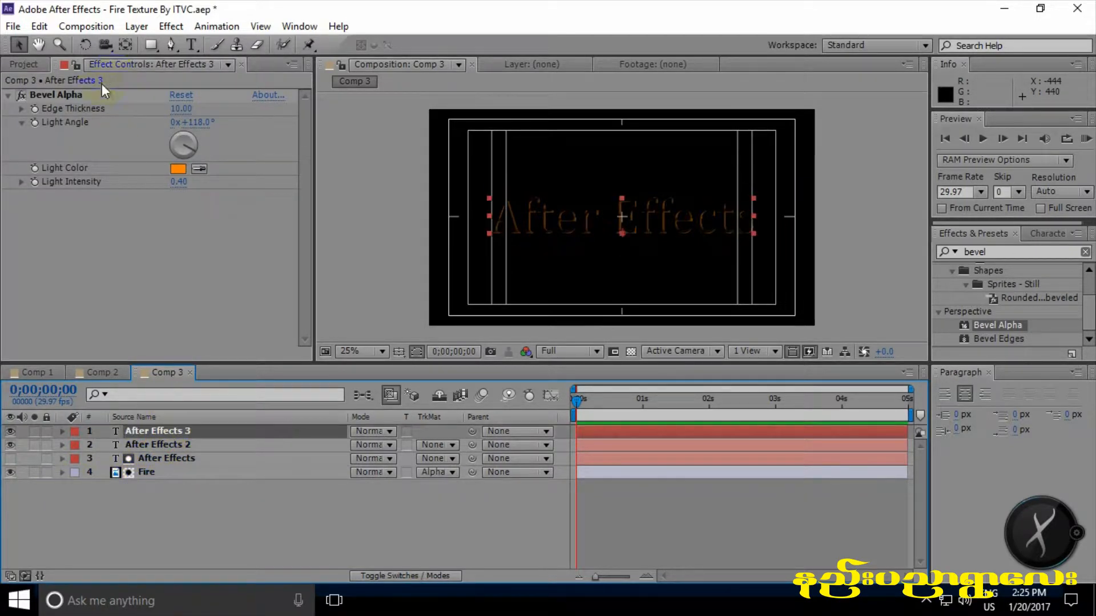
pyautogui.click(179, 182)
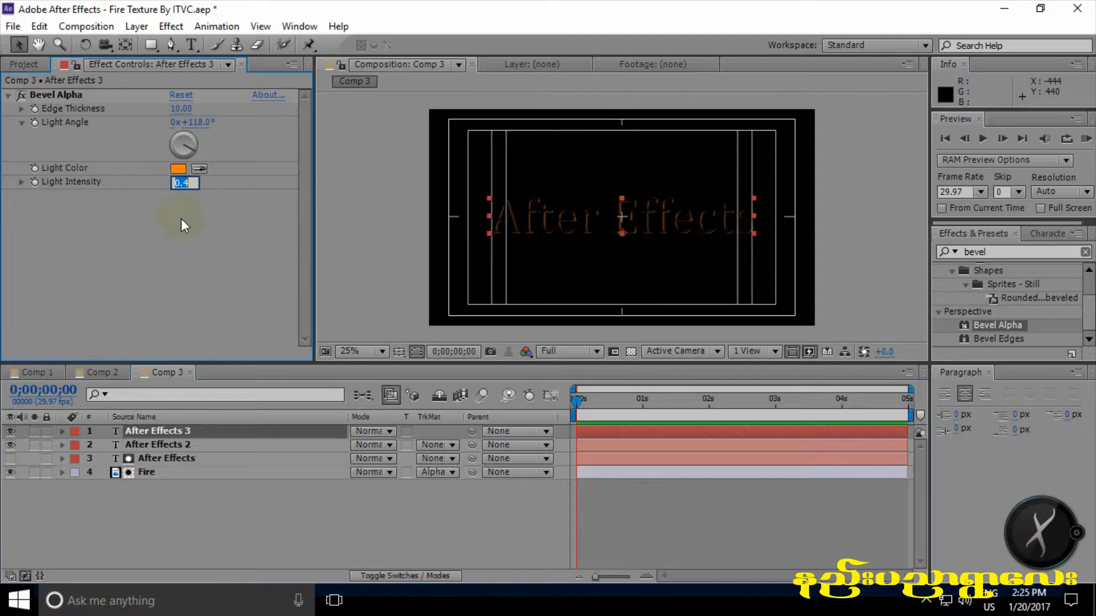
pyautogui.write('1')
pyautogui.press('Return')
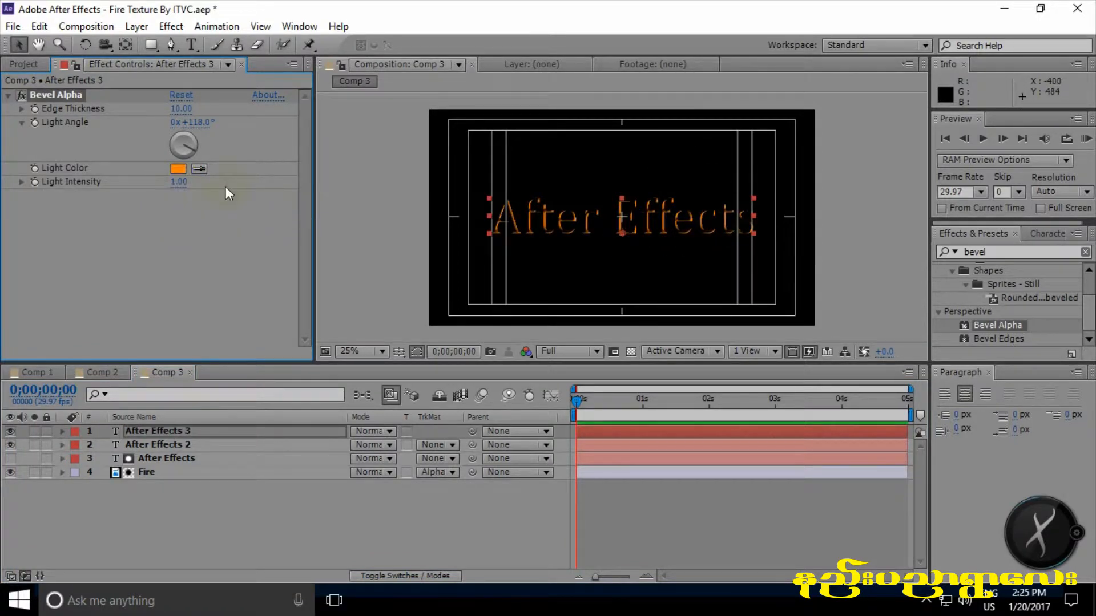
# - Hide the "After Effects 3" layer and set the Bevel Alpha light intensity of "After Effects 2" to 0.72
pyautogui.click(10, 431)
pyautogui.click(645, 253)
pyautogui.click(149, 446)
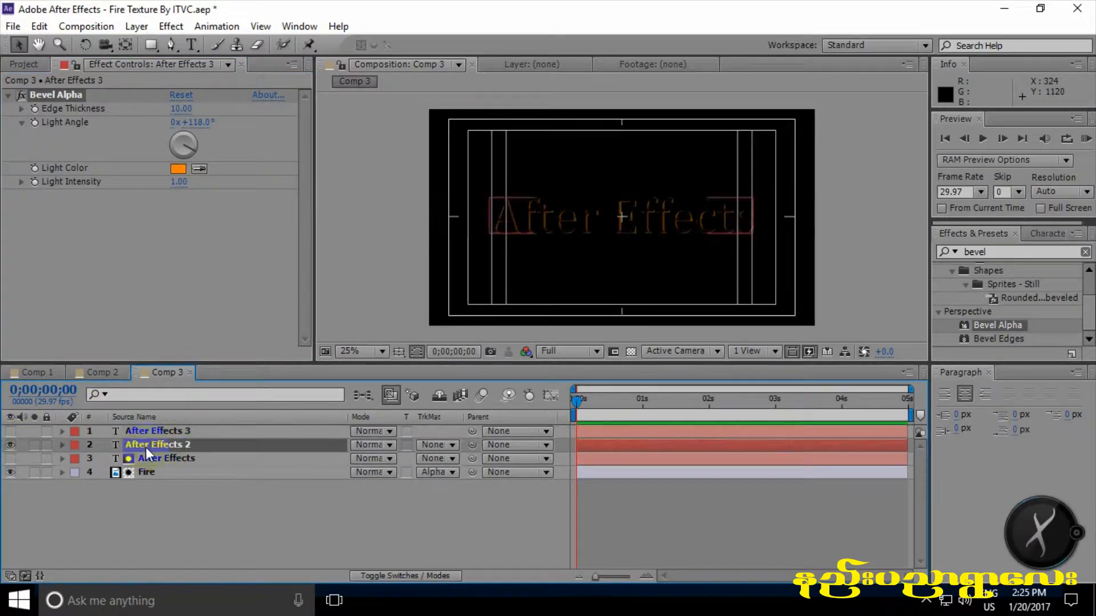
pyautogui.click(186, 183)
pyautogui.moveTo(189, 183); pyautogui.dragTo(208, 184)
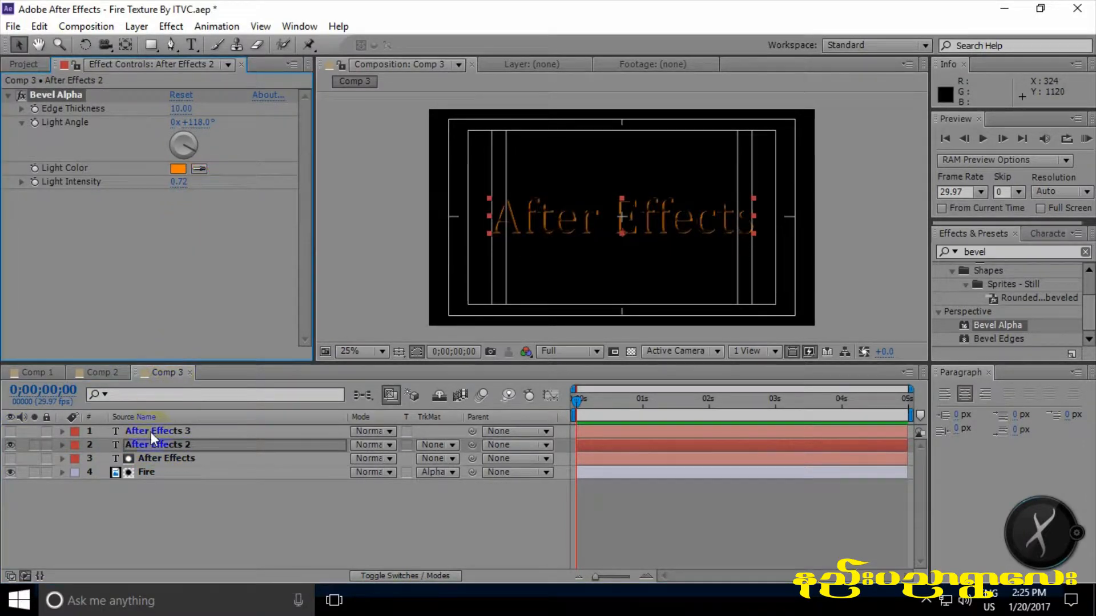
# - Show the "After Effects 3" layer again and examine the combined bevel edges of the title up close
pyautogui.click(165, 429)
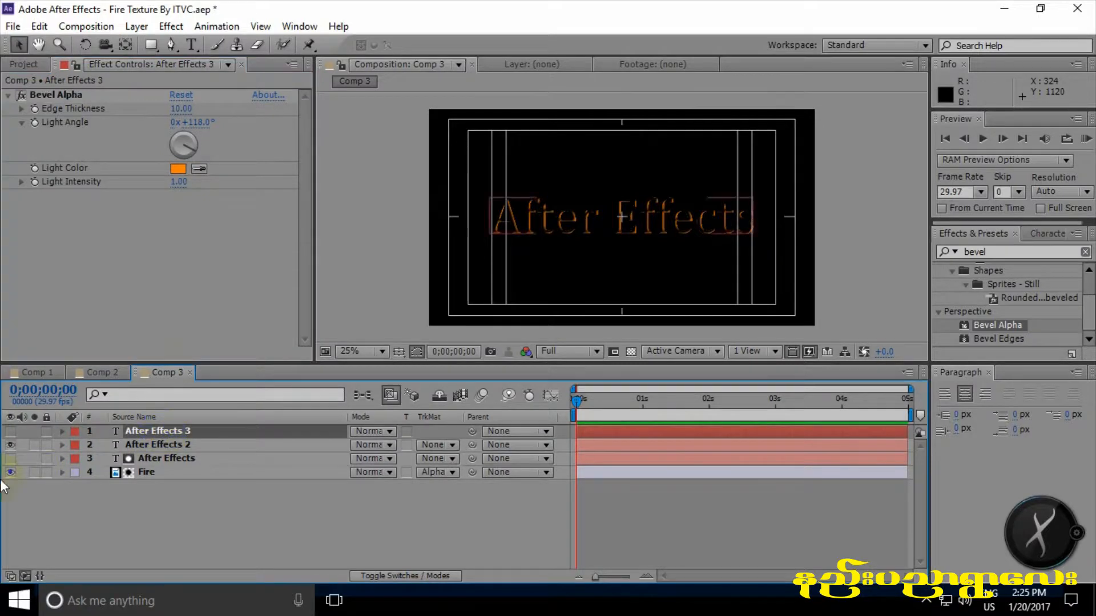
pyautogui.click(11, 432)
pyautogui.scroll(2, 638, 231)
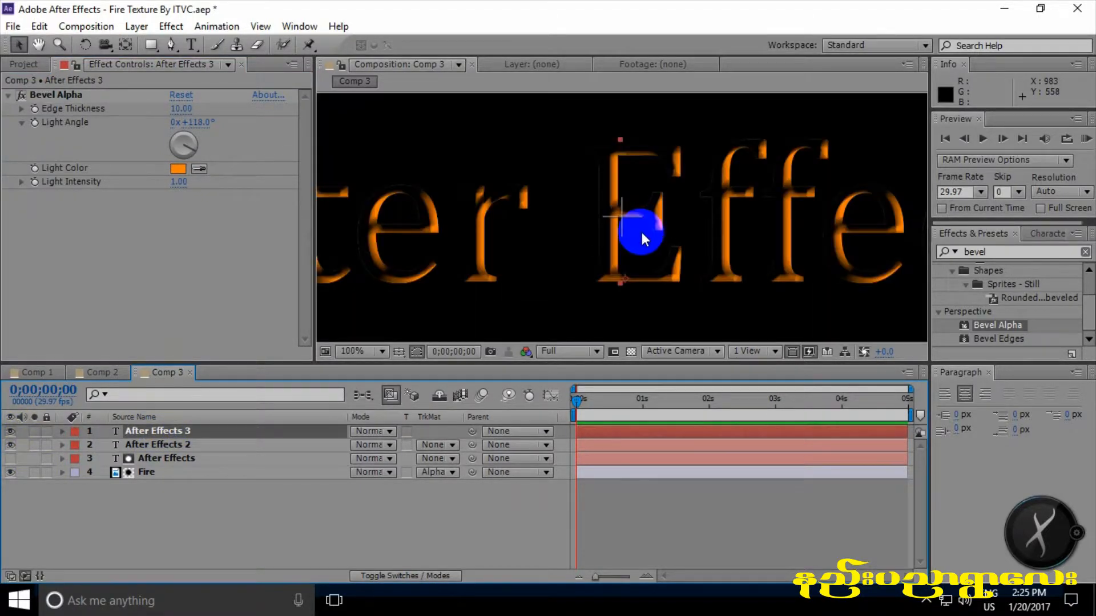
pyautogui.scroll(-2, 644, 233)
pyautogui.scroll(2, 645, 235)
pyautogui.scroll(-2, 646, 234)
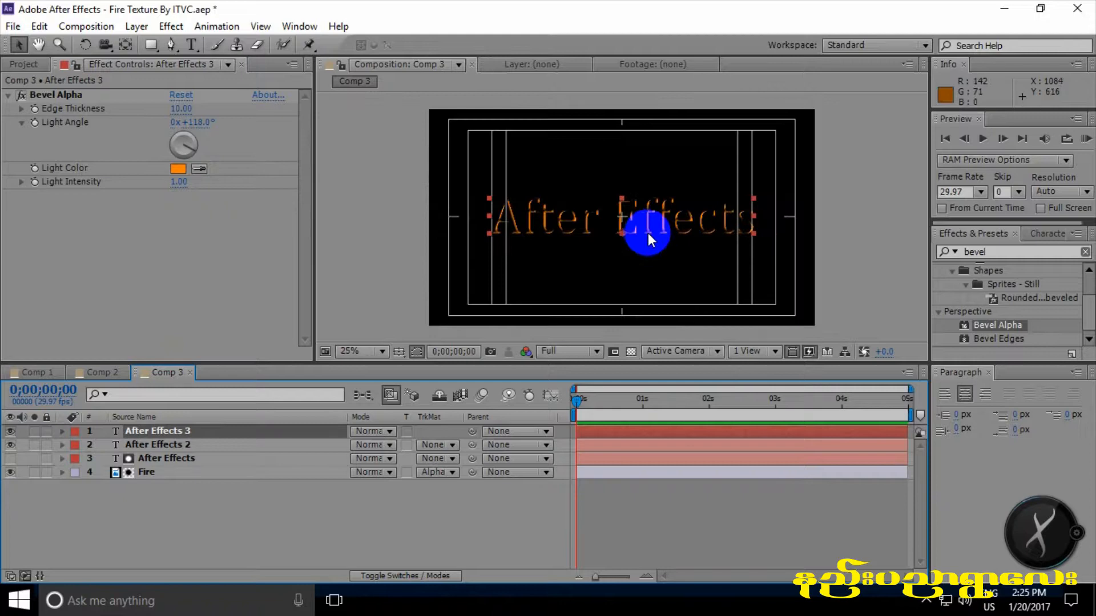
pyautogui.scroll(2, 649, 231)
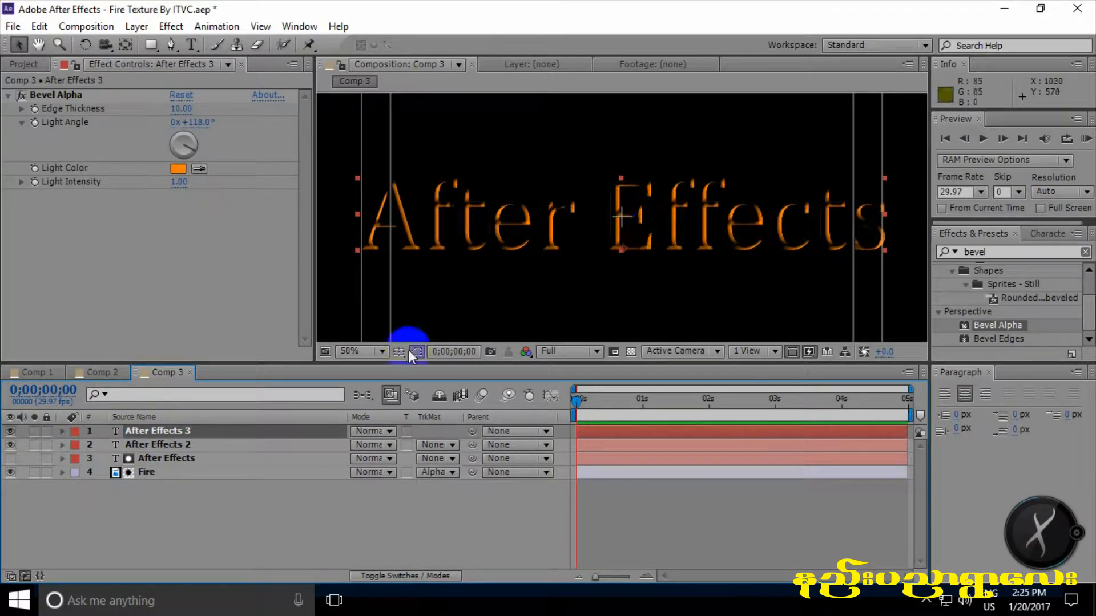
# - Duplicate the "After Effects 3" text layer
pyautogui.moveTo(137, 512); pyautogui.dragTo(167, 442)
pyautogui.click(184, 515)
pyautogui.click(176, 431)
pyautogui.click(39, 26)
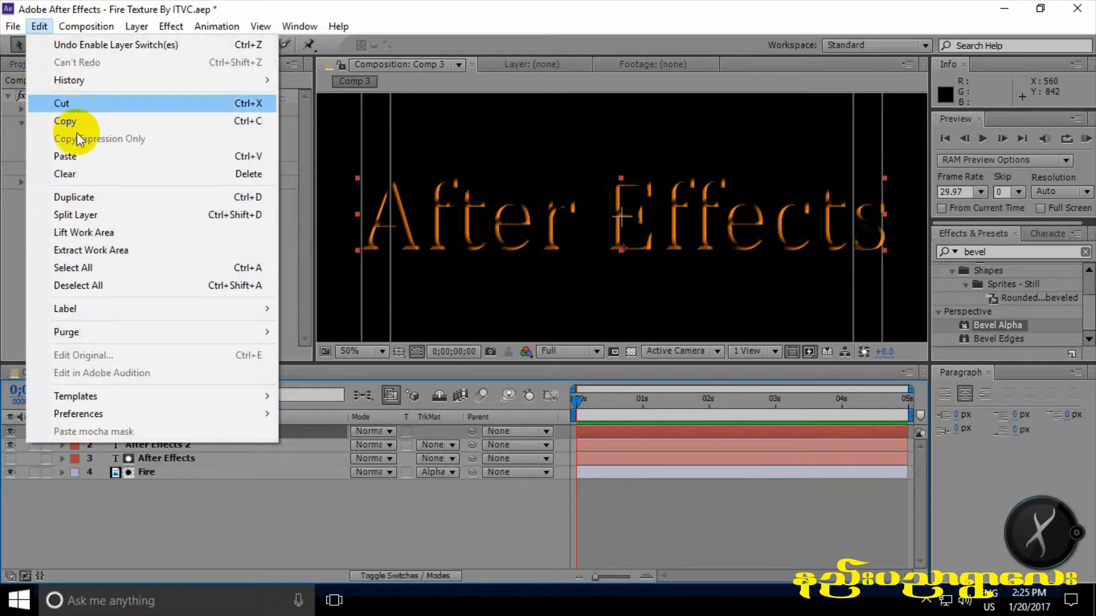
pyautogui.click(113, 204)
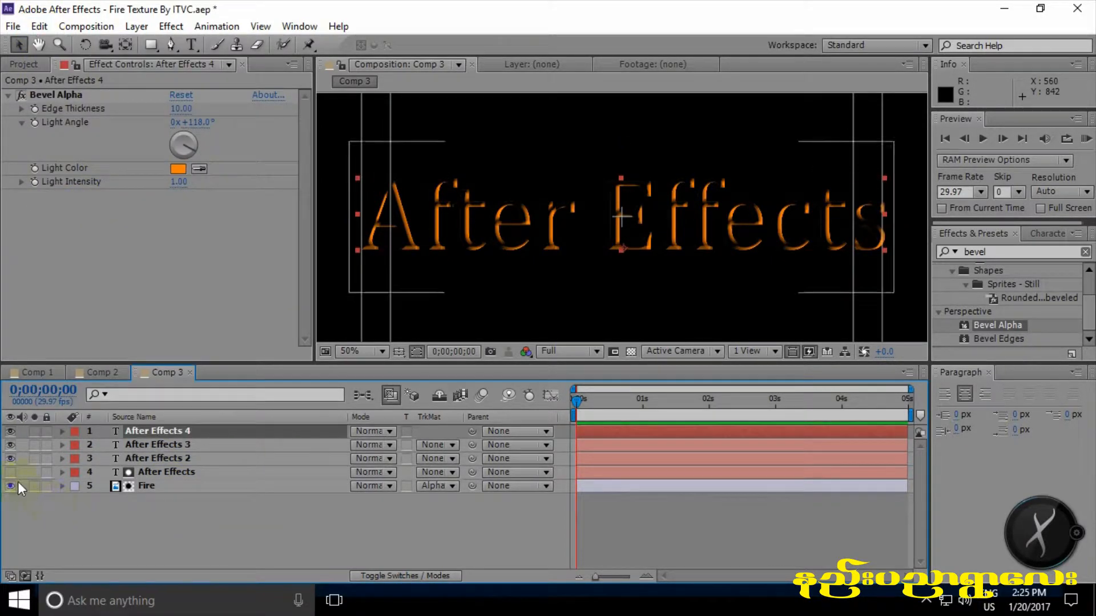
pyautogui.moveTo(155, 535); pyautogui.dragTo(163, 444)
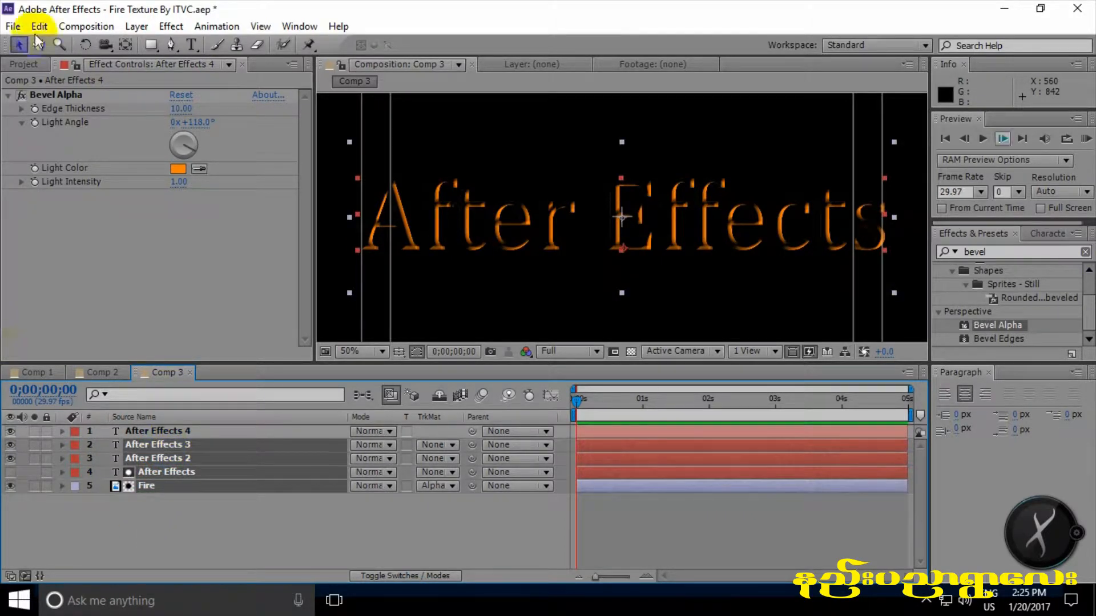
pyautogui.click(136, 25)
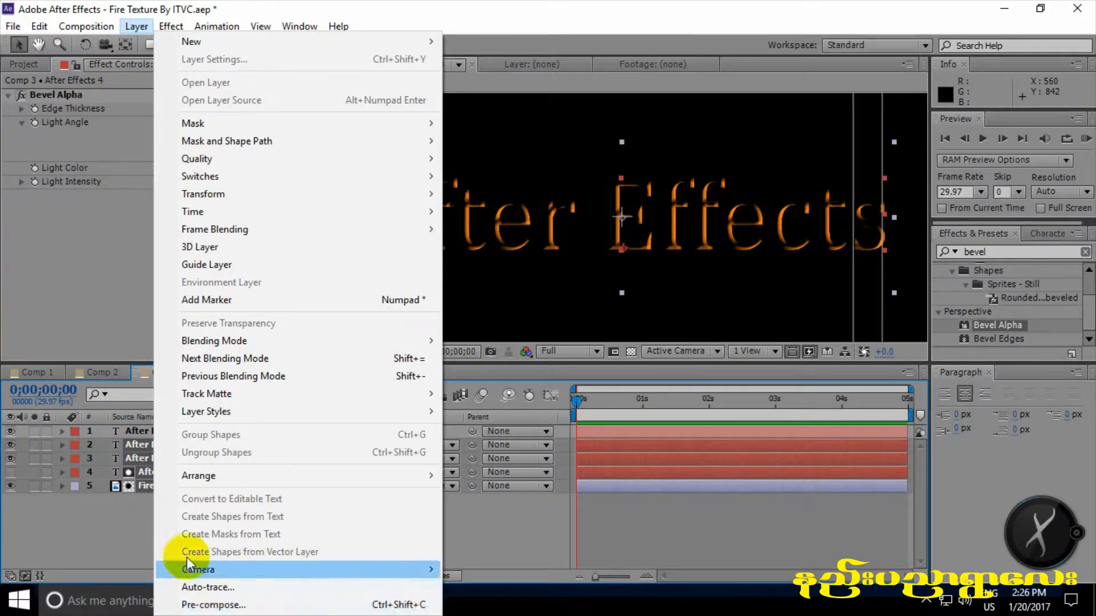
pyautogui.click(112, 529)
# - Pre-compose the Fire layer and the three text layers above it, excluding "After Effects 4", as "Comp 3 Fire Text" with all attributes moved
pyautogui.moveTo(153, 534); pyautogui.dragTo(176, 447)
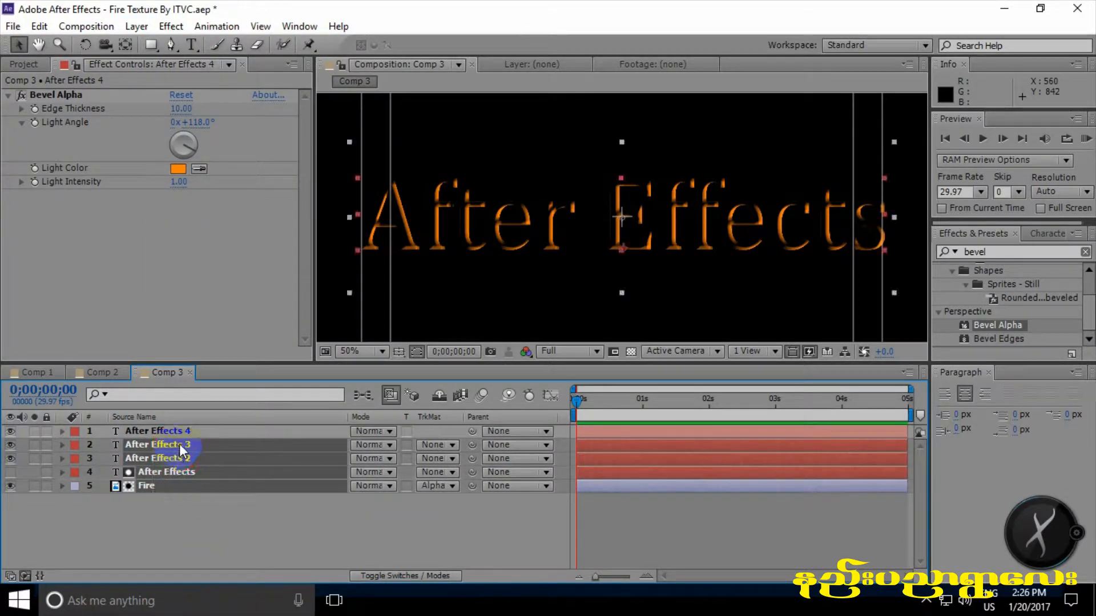
pyautogui.rightClick(180, 444)
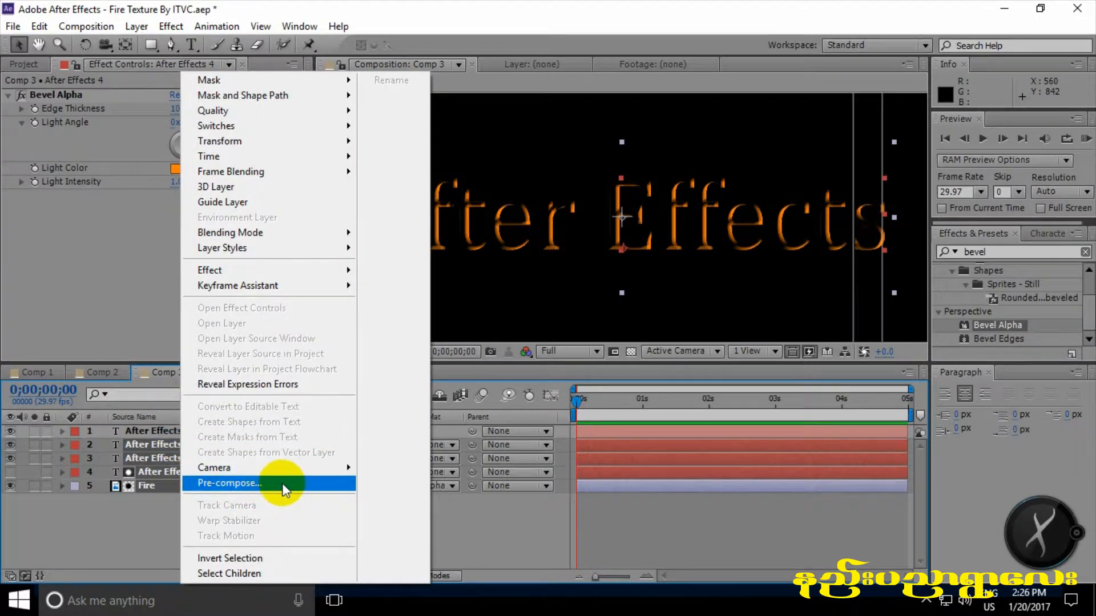
pyautogui.click(258, 485)
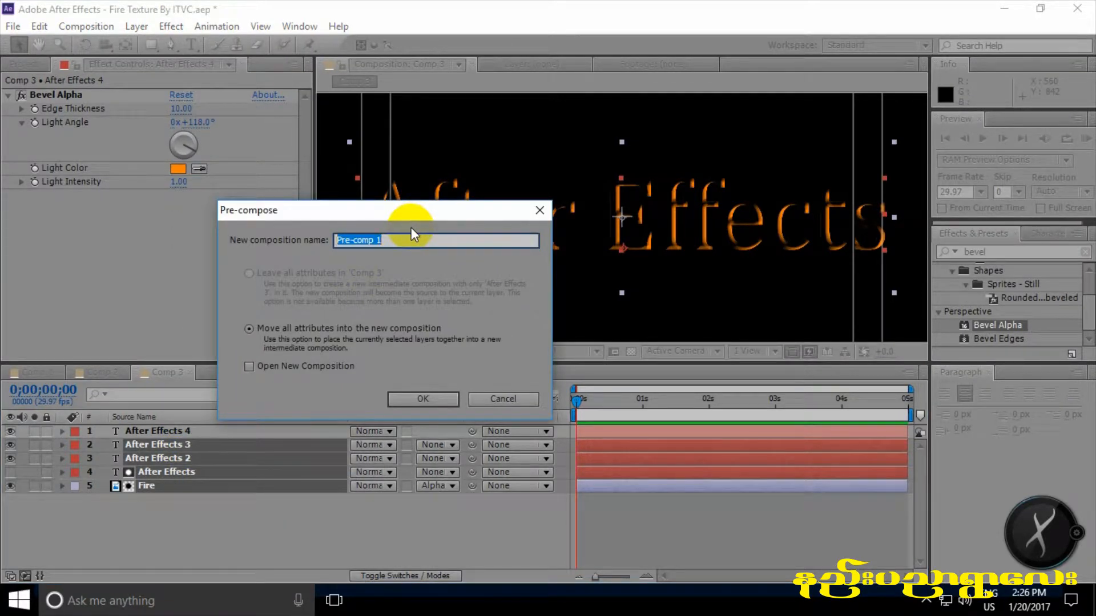
pyautogui.write('Comp 3 Fire Text')
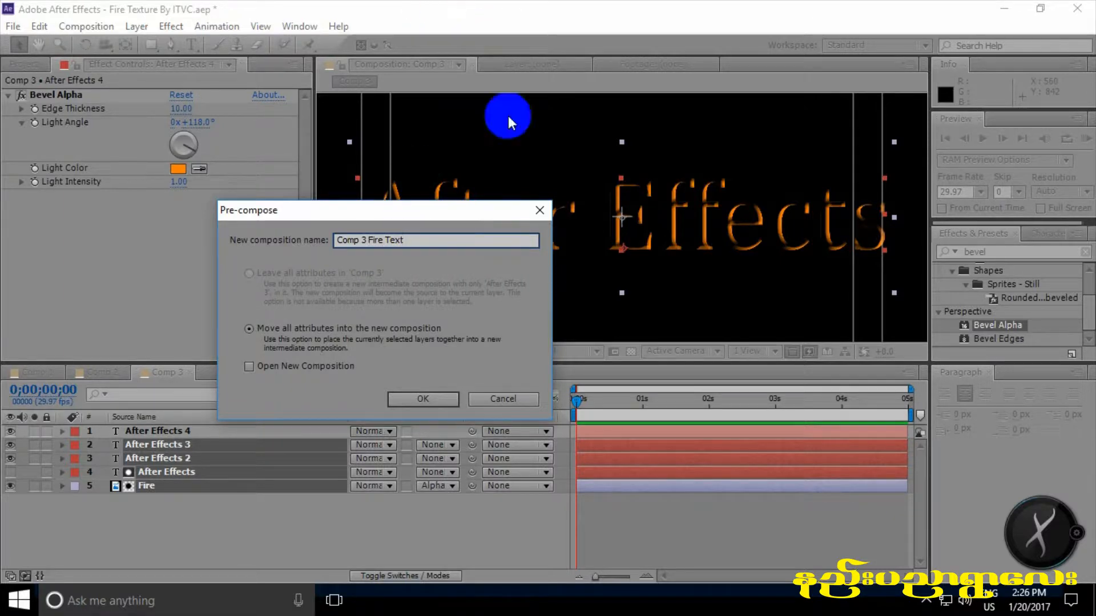
pyautogui.click(410, 398)
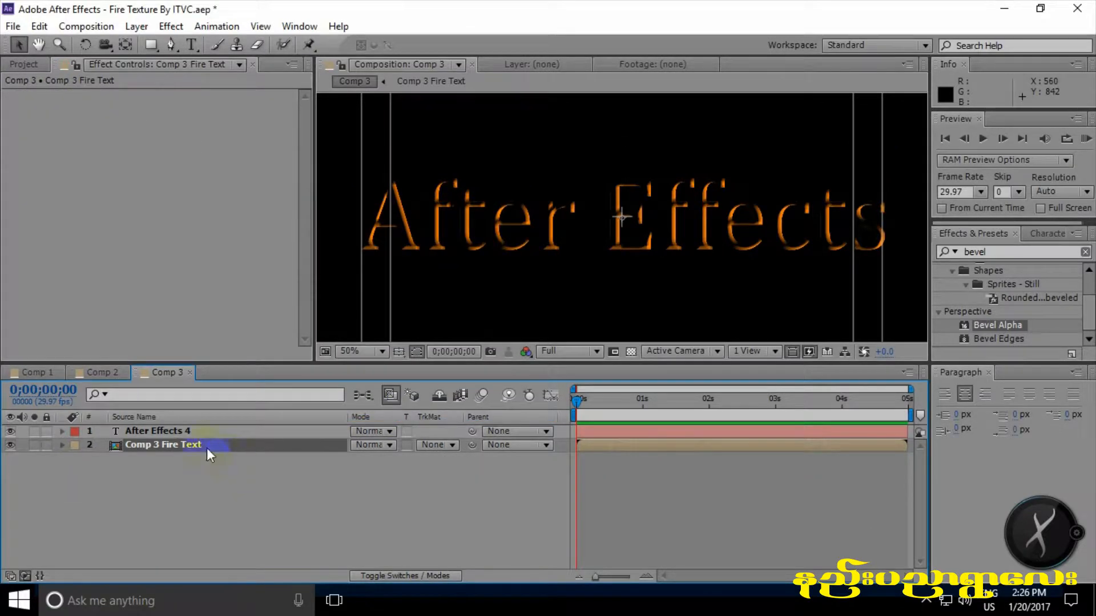
# - Hide the "After Effects 4" text layer above the Comp 3 Fire Text pre-composition
pyautogui.scroll(-1, 559, 238)
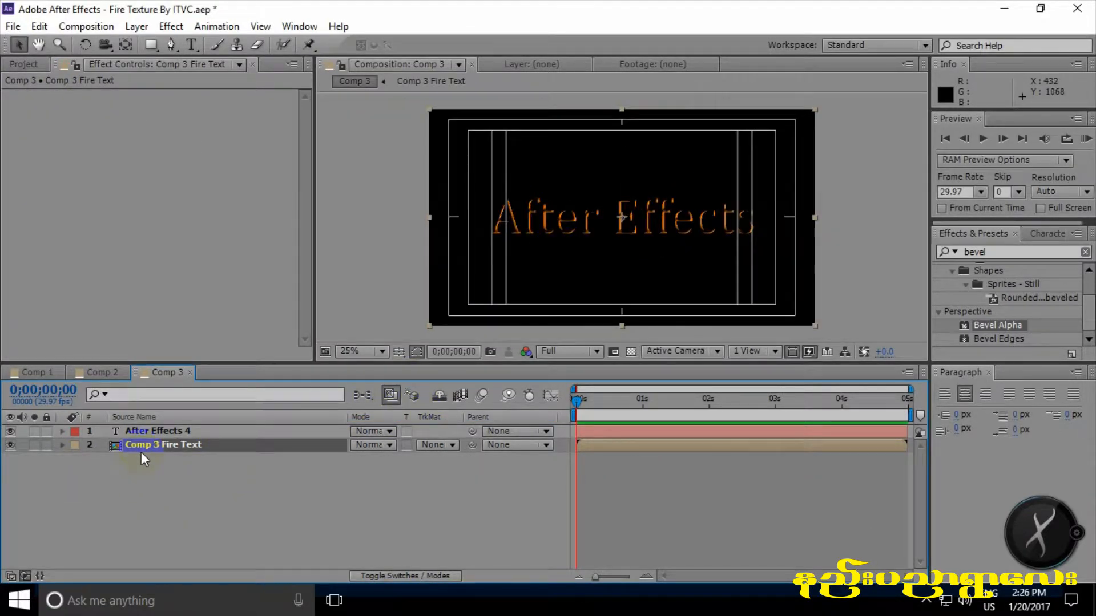
pyautogui.click(144, 434)
pyautogui.click(11, 431)
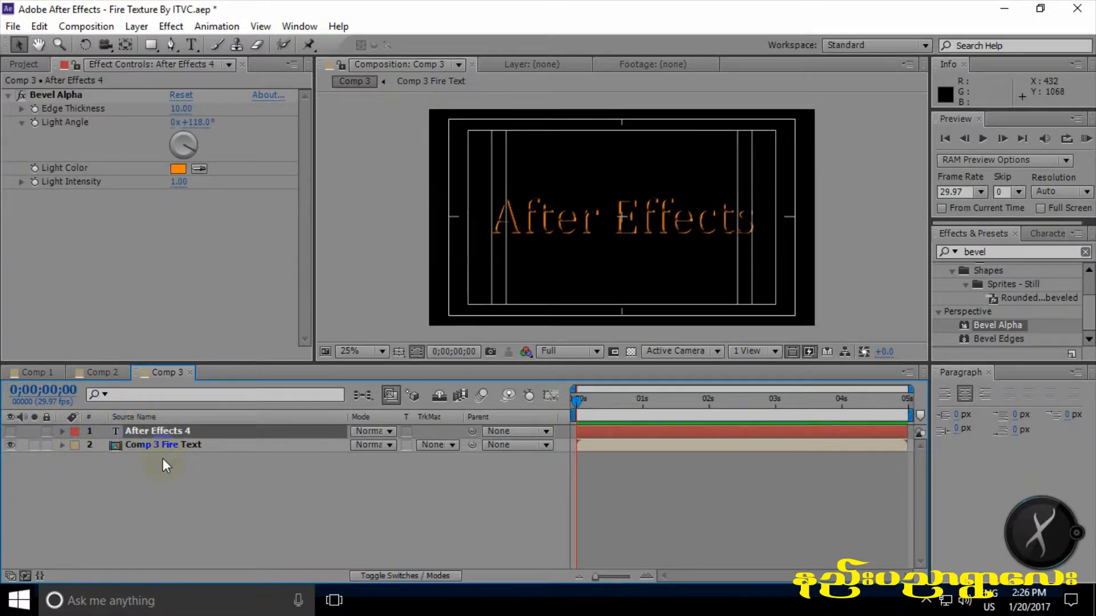
# - Add a two-node camera named Camera 1 with the 28mm preset and dismiss the 2D layer warning
pyautogui.click(138, 27)
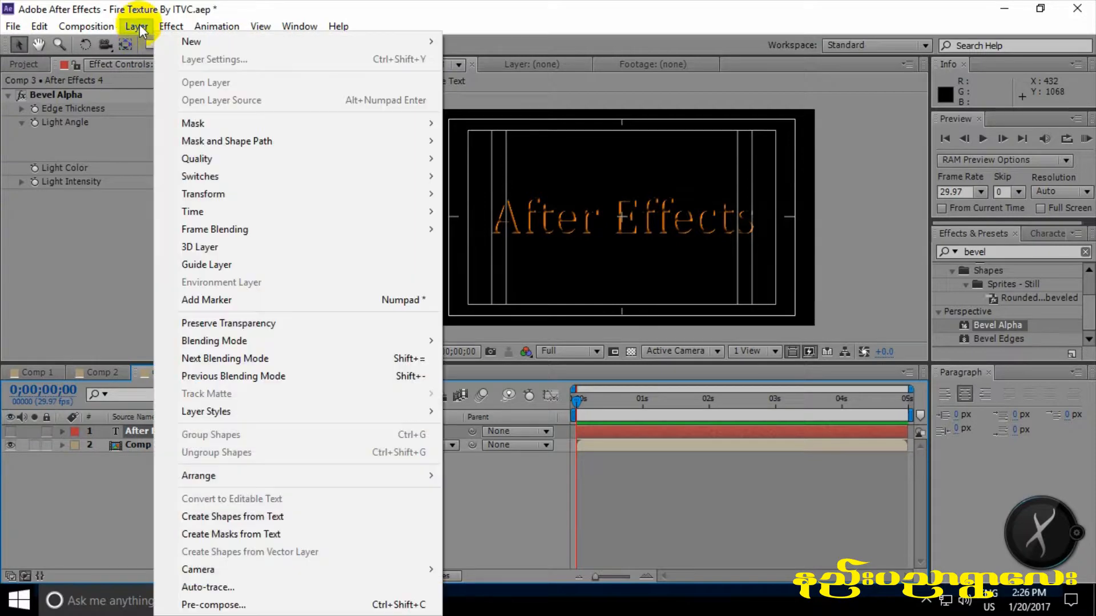
pyautogui.moveTo(397, 43)
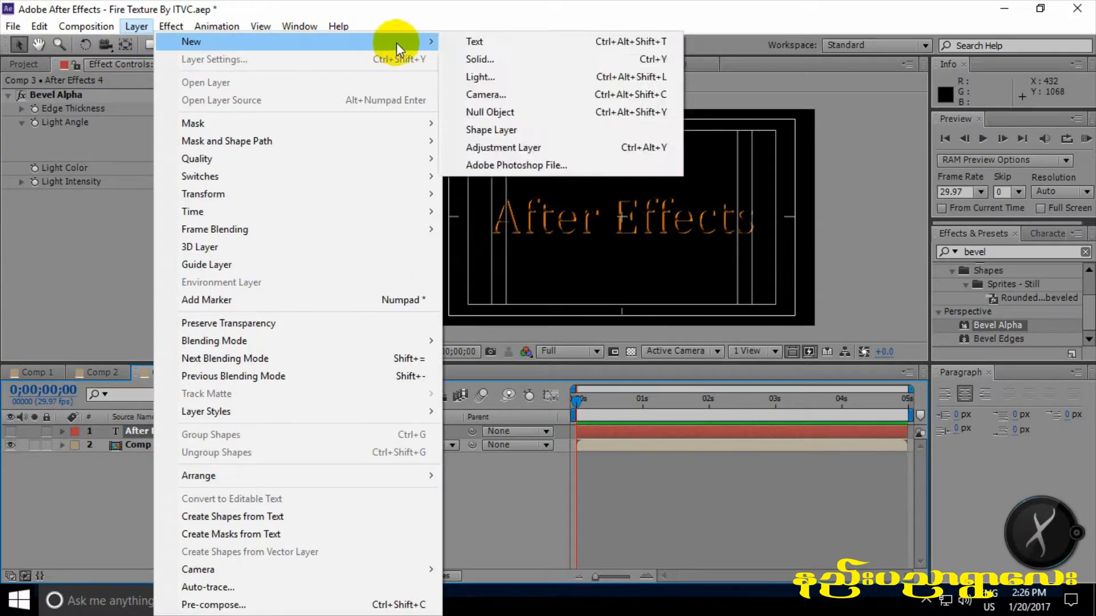
pyautogui.click(506, 96)
pyautogui.click(633, 175)
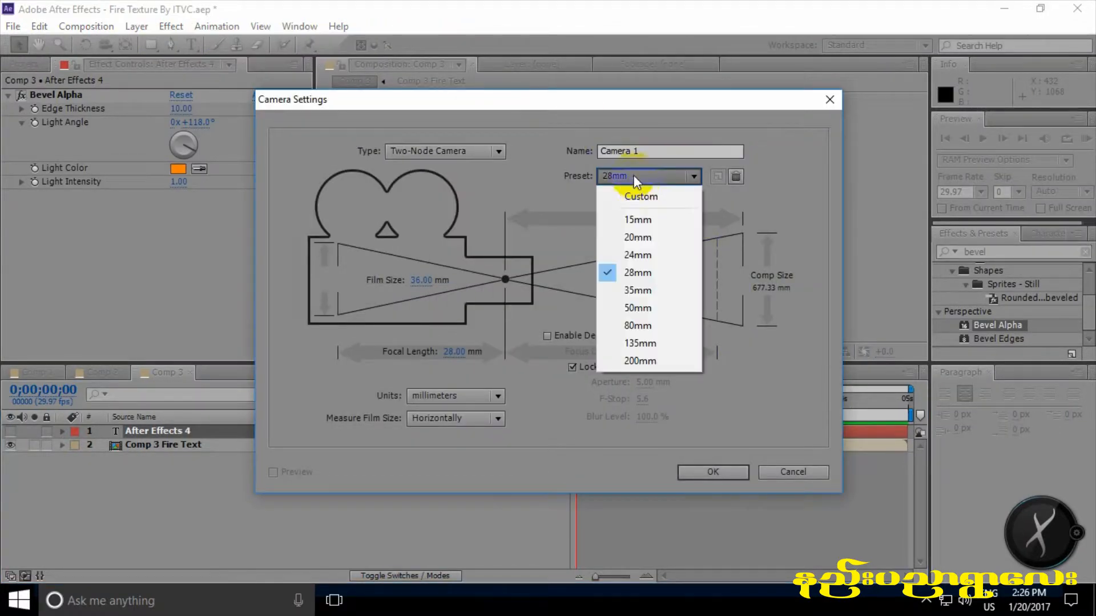
pyautogui.click(652, 274)
pyautogui.click(702, 470)
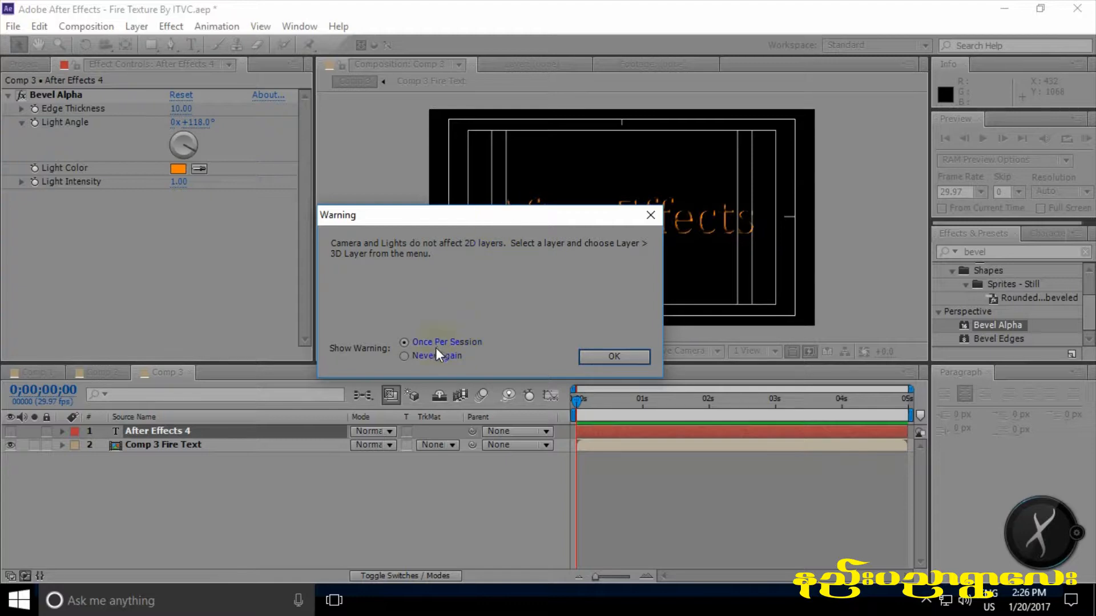
pyautogui.moveTo(526, 218); pyautogui.dragTo(581, 225)
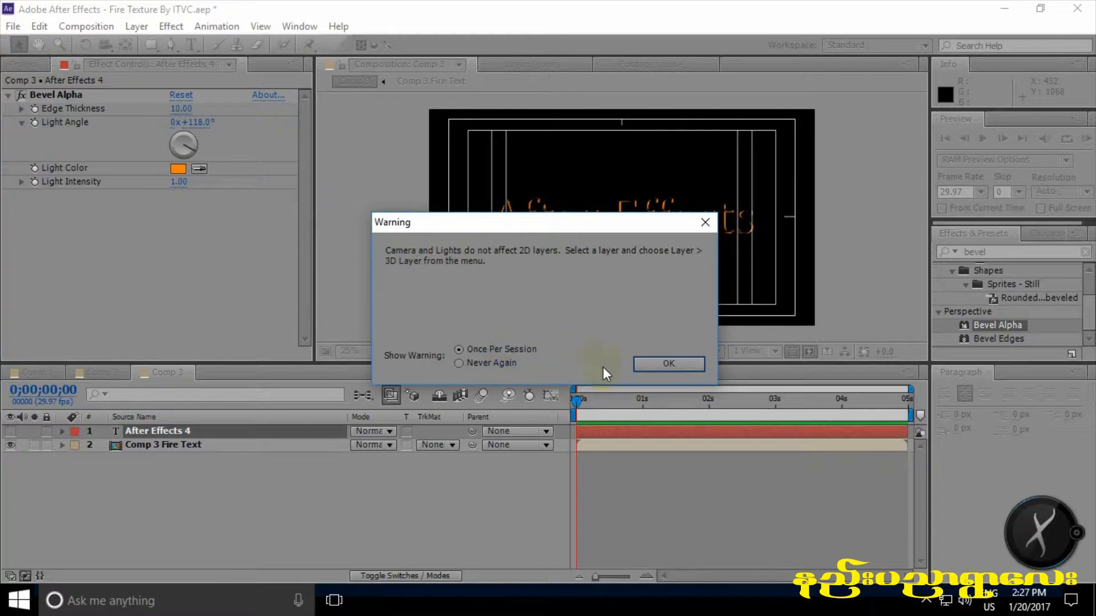
pyautogui.click(650, 360)
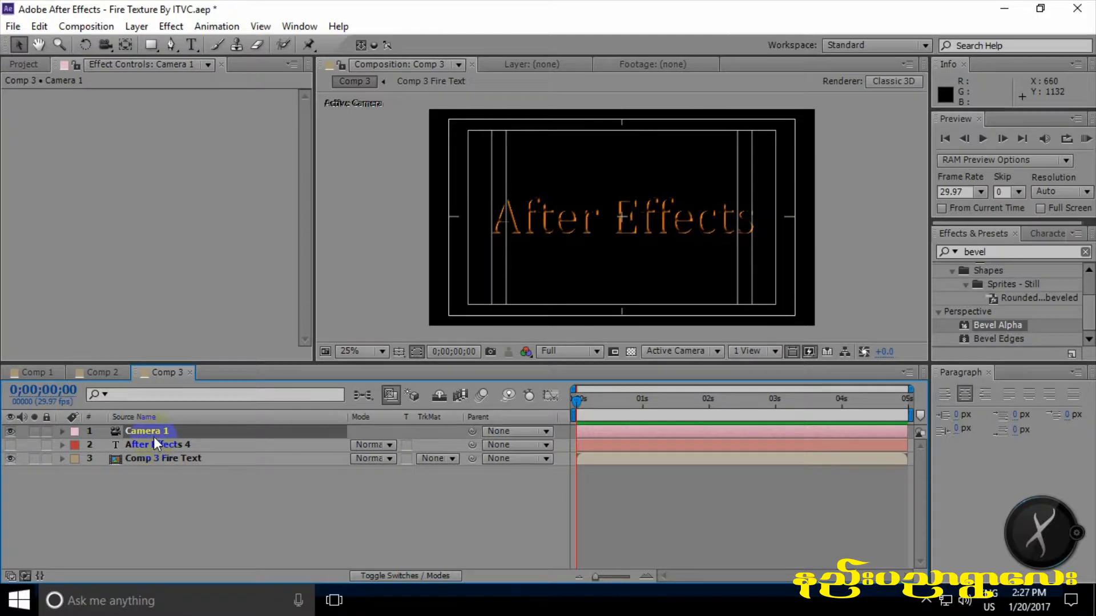
# - Select the Comp 3 Fire Text layer and show the layer switches columns in the timeline in place of the mode columns
pyautogui.click(162, 459)
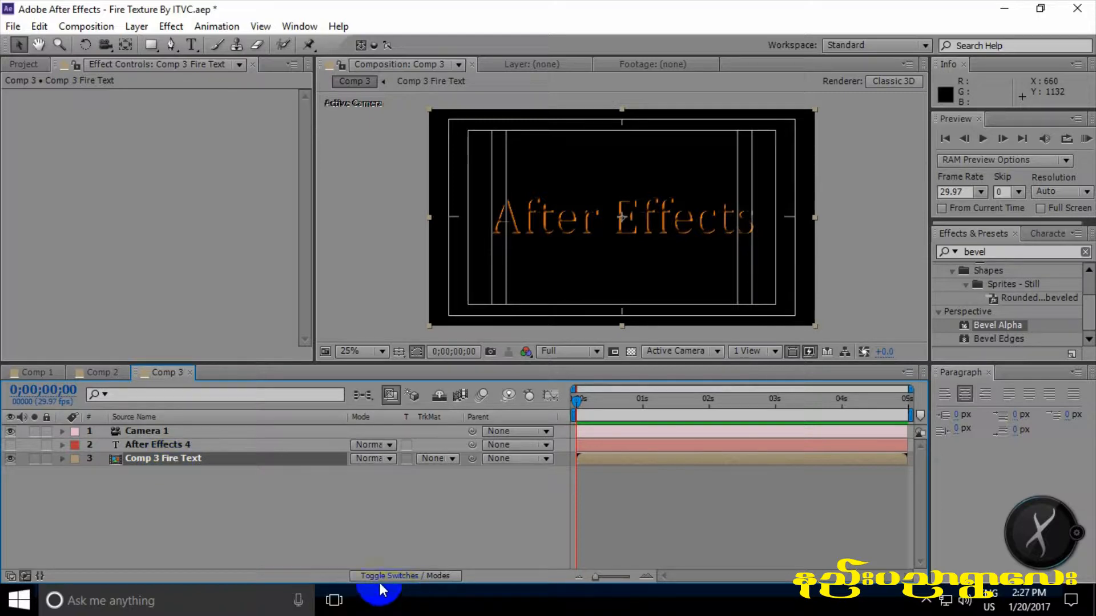
pyautogui.click(25, 575)
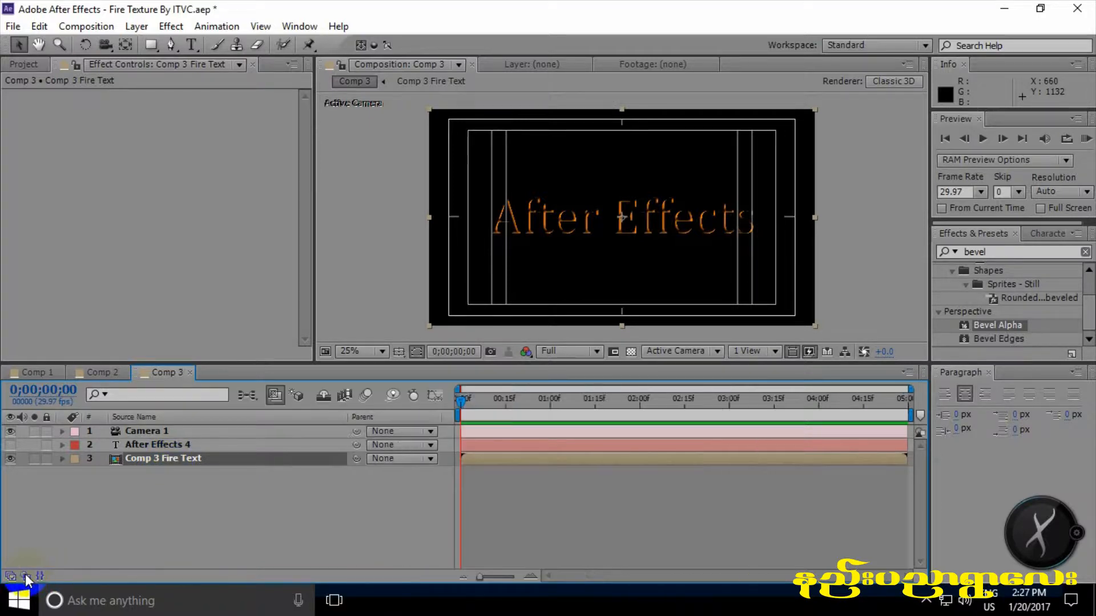
pyautogui.click(210, 576)
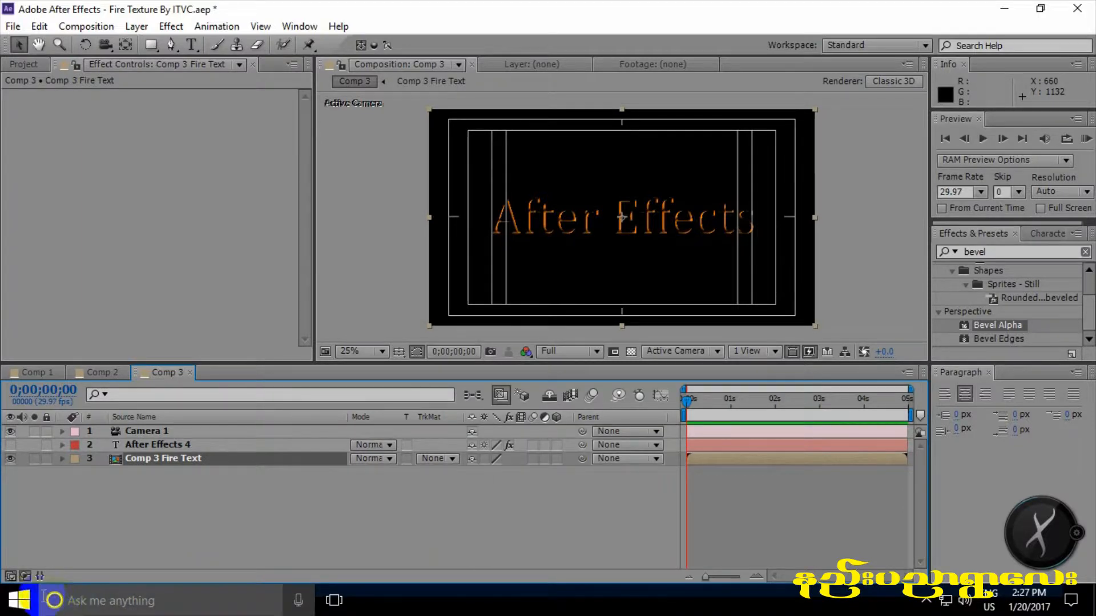
pyautogui.click(25, 576)
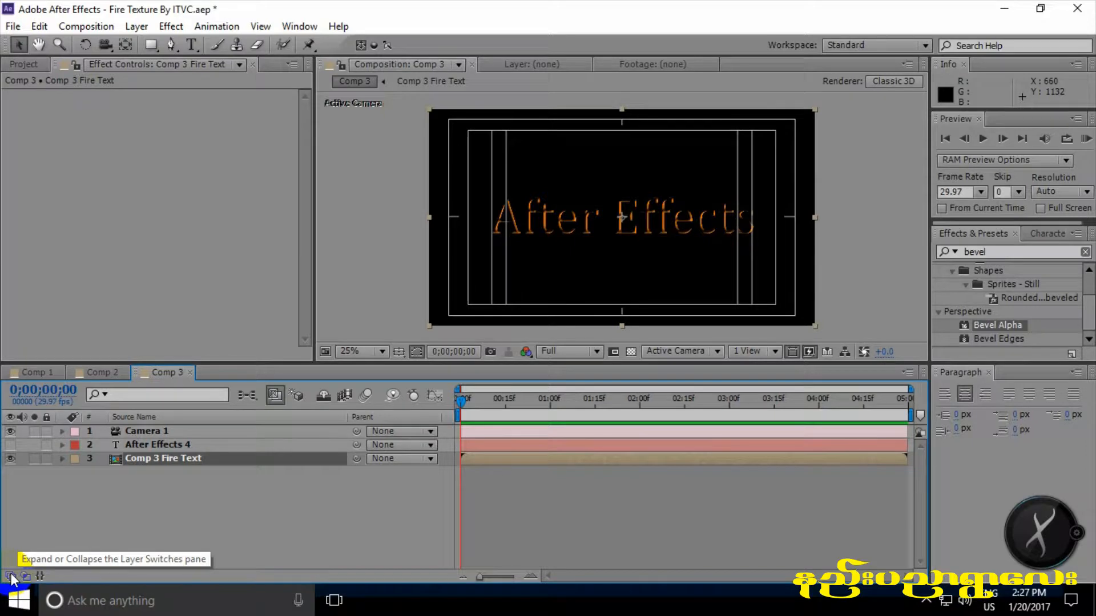
pyautogui.click(10, 577)
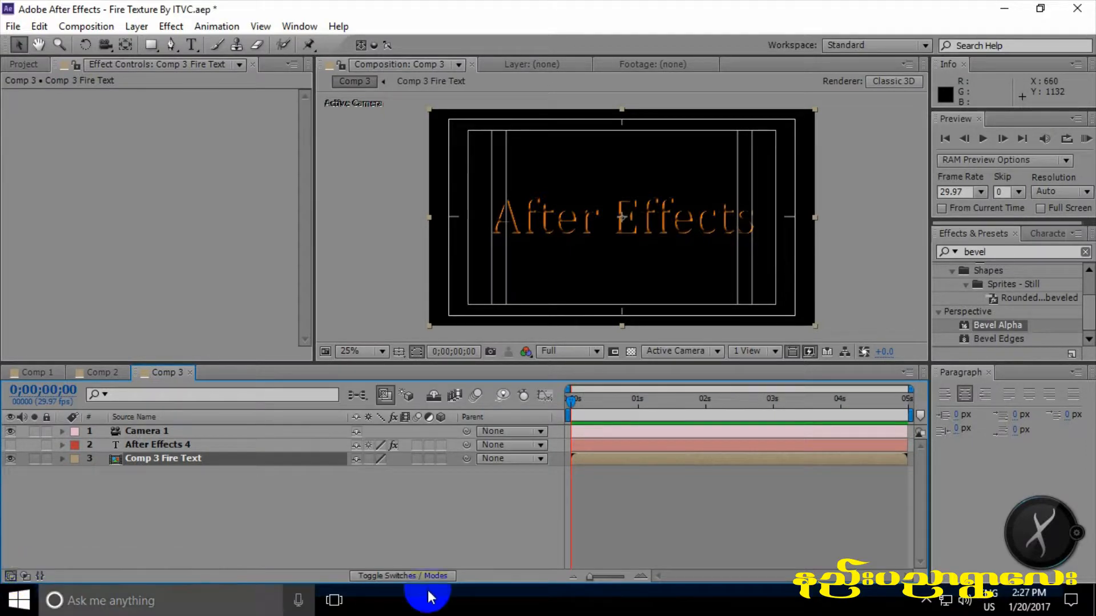
pyautogui.click(25, 576)
pyautogui.click(26, 576)
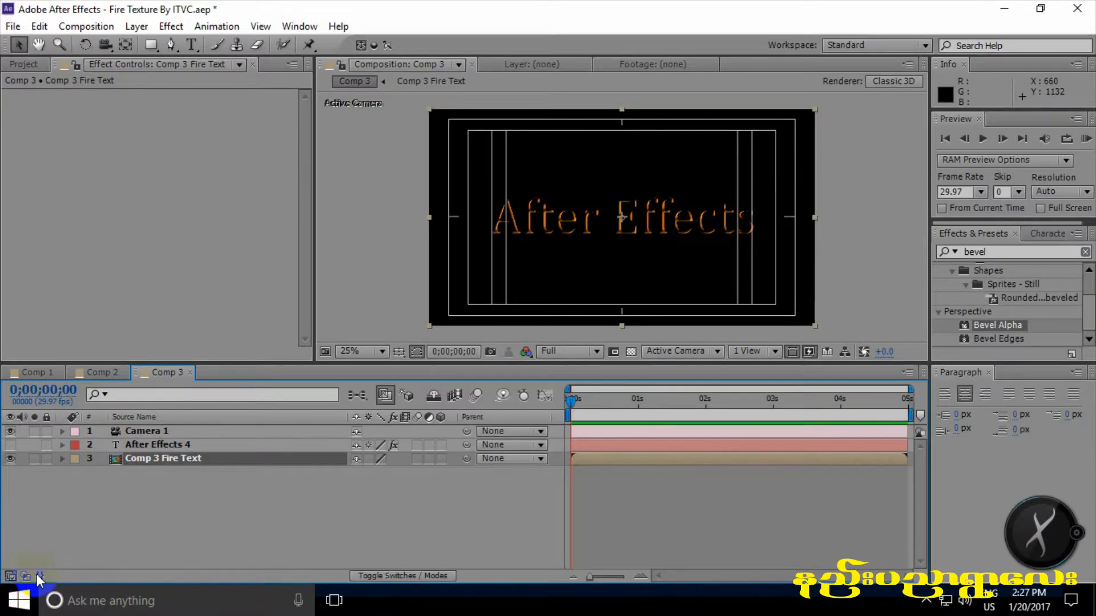
pyautogui.click(40, 575)
pyautogui.click(40, 575)
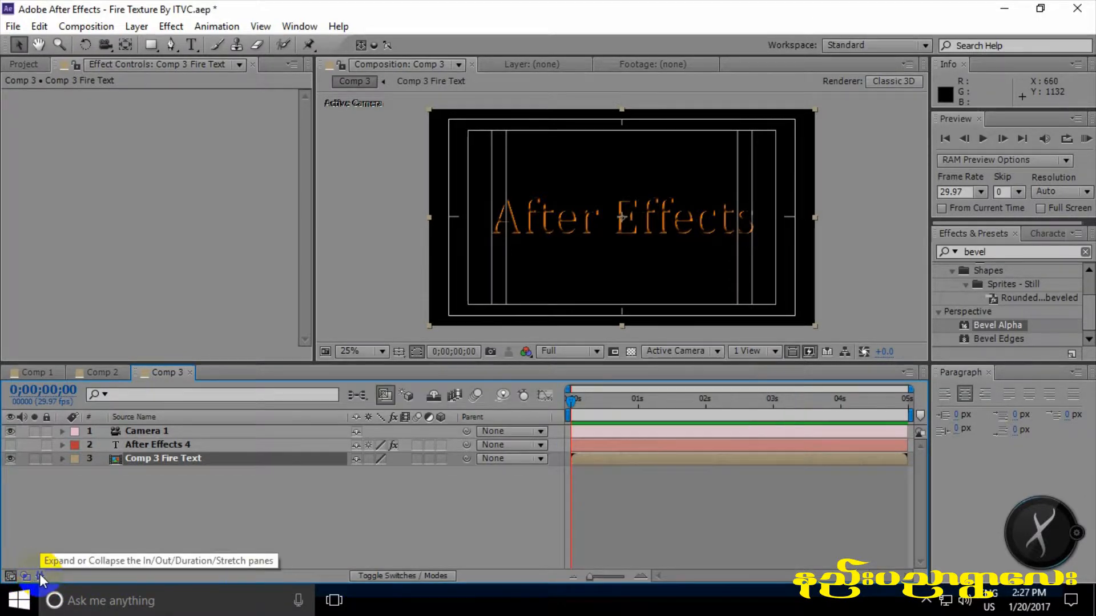
# - Alternate the timeline columns between layer switches and transfer modes, finishing on the switches
pyautogui.click(388, 575)
pyautogui.click(388, 575)
pyautogui.click(388, 575)
pyautogui.click(388, 575)
pyautogui.click(386, 576)
pyautogui.press('F4')
pyautogui.press('F4')
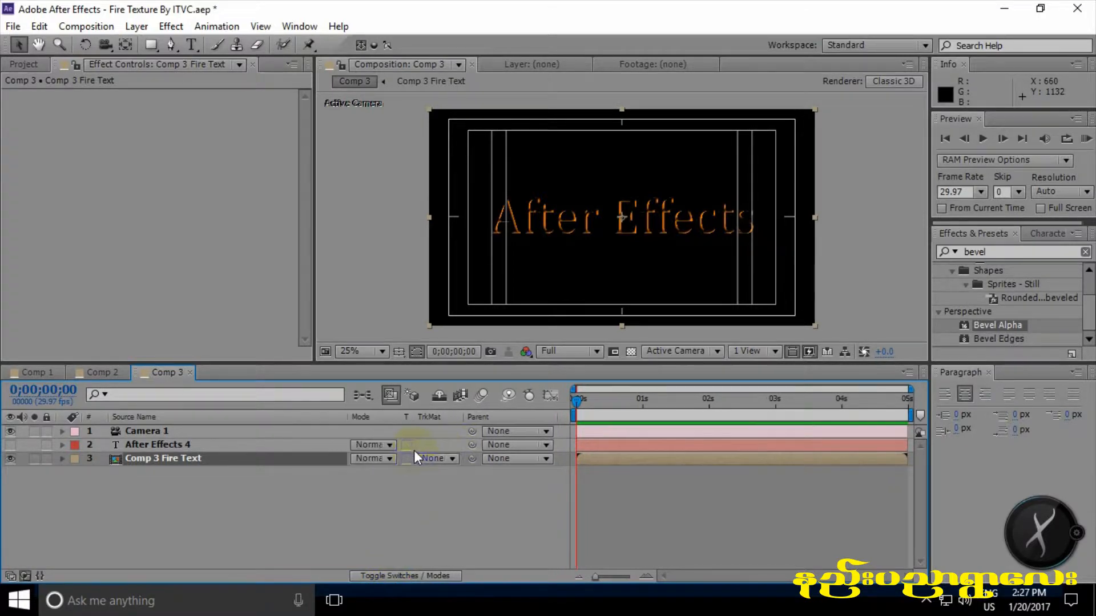
pyautogui.press('F4')
pyautogui.press('F4')
pyautogui.press('F4')
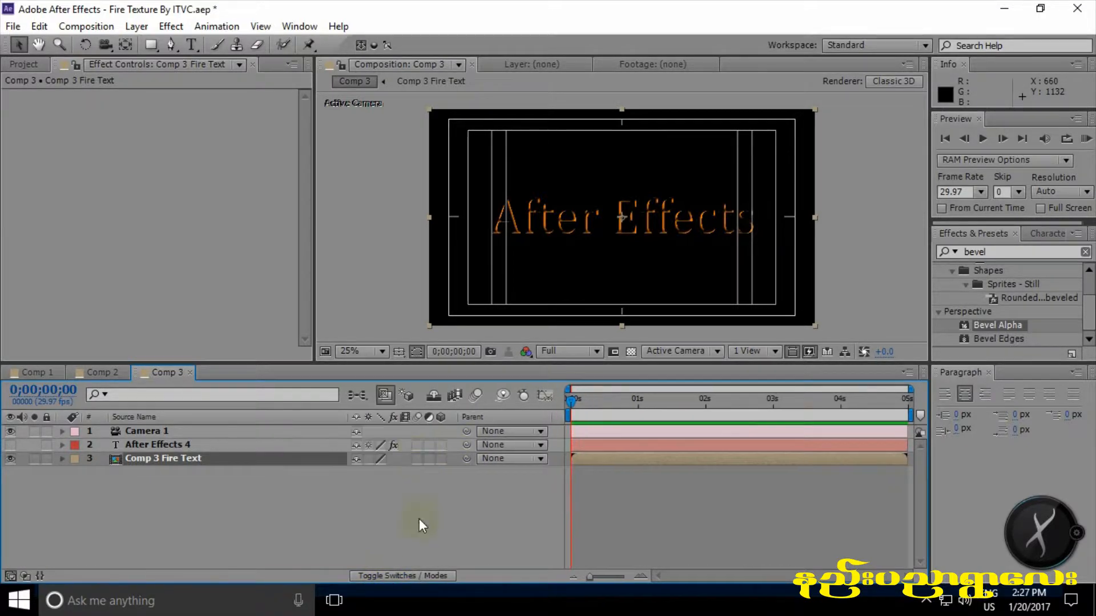
pyautogui.click(408, 573)
pyautogui.click(407, 573)
# - Make the Comp 3 Fire Text layer 3D with motion blur and keyframe its current Position at 0;00;01;00
pyautogui.click(440, 459)
pyautogui.click(418, 459)
pyautogui.click(219, 454)
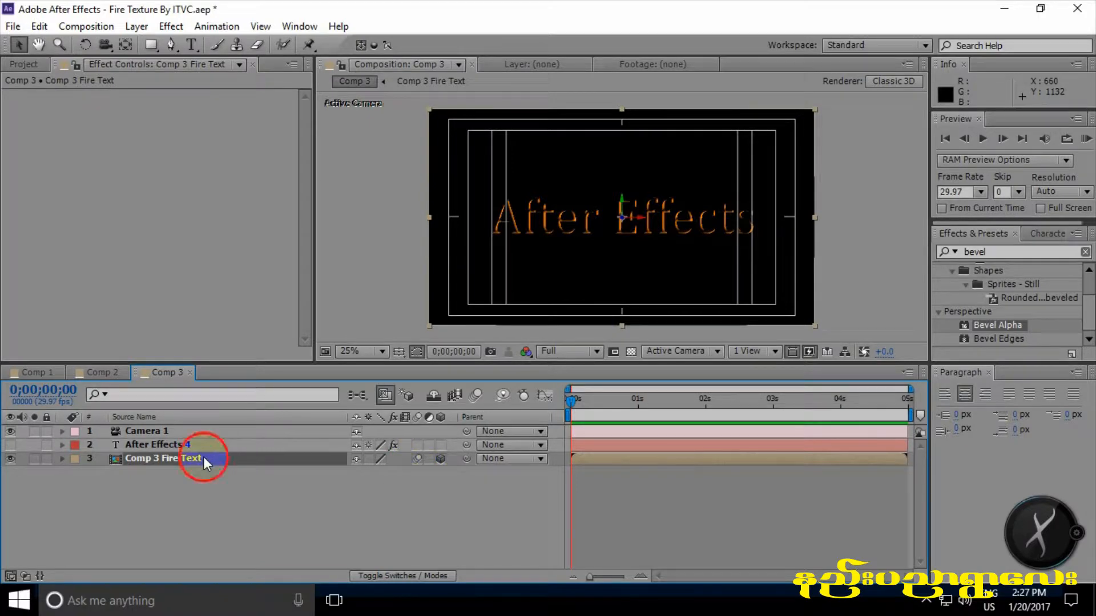
pyautogui.press('p')
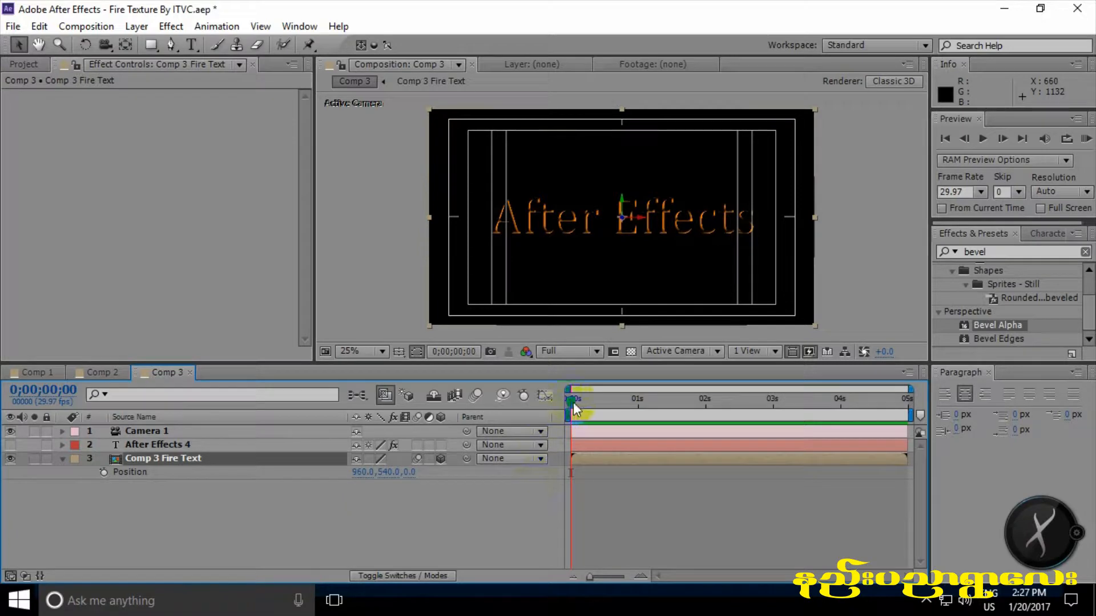
pyautogui.moveTo(575, 403); pyautogui.dragTo(639, 407)
pyautogui.click(103, 473)
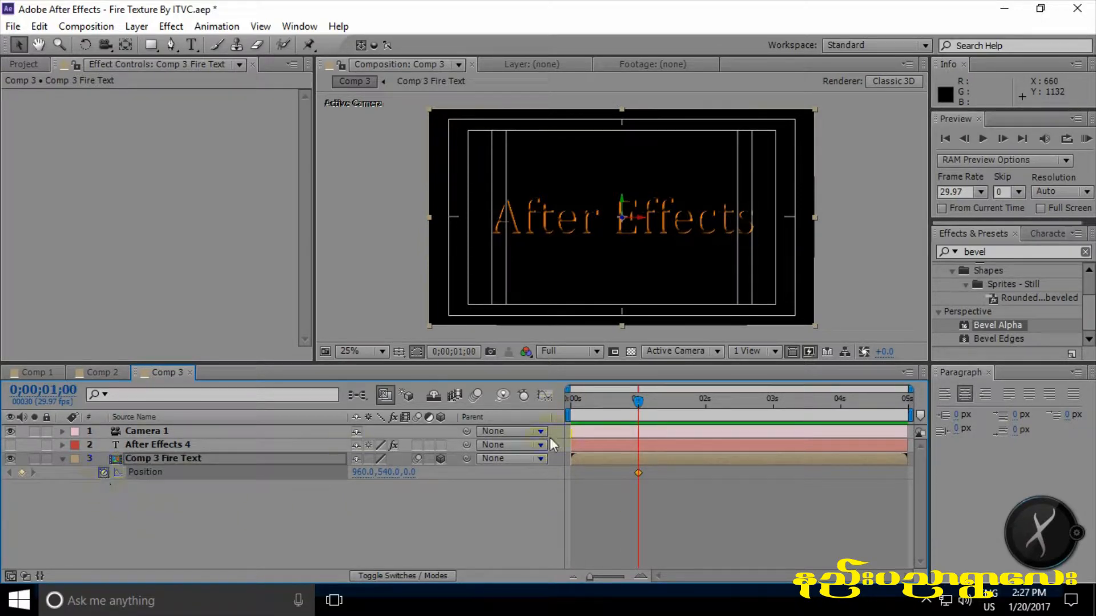
# - Set the Comp 3 Fire Text layer's Z position to -3000 at 0;00;00;00
pyautogui.moveTo(639, 400); pyautogui.dragTo(538, 398)
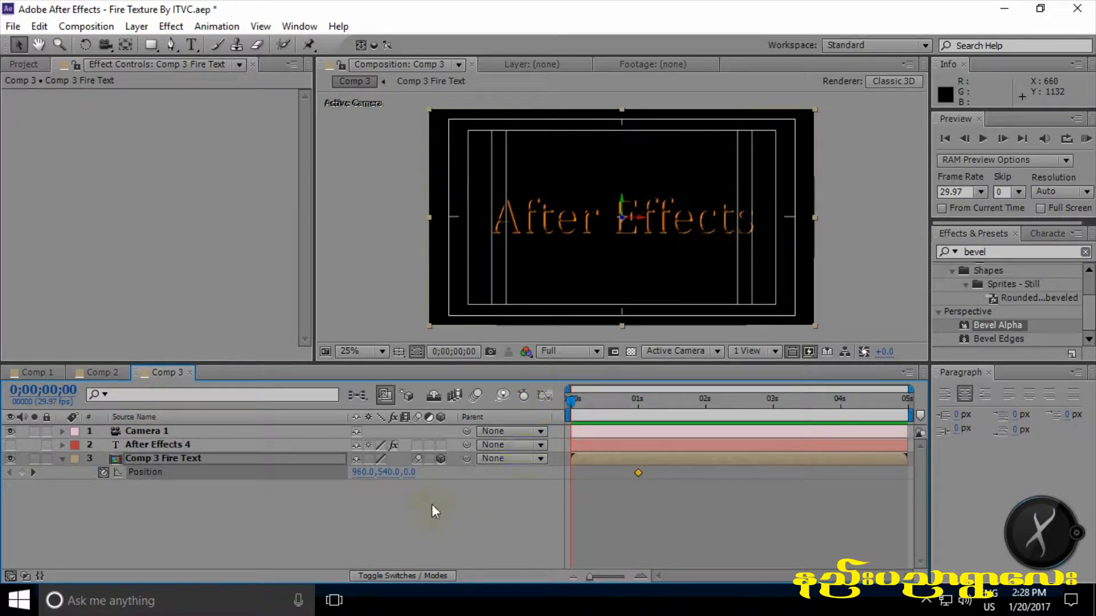
pyautogui.click(411, 473)
pyautogui.write('-3000')
pyautogui.press('Return')
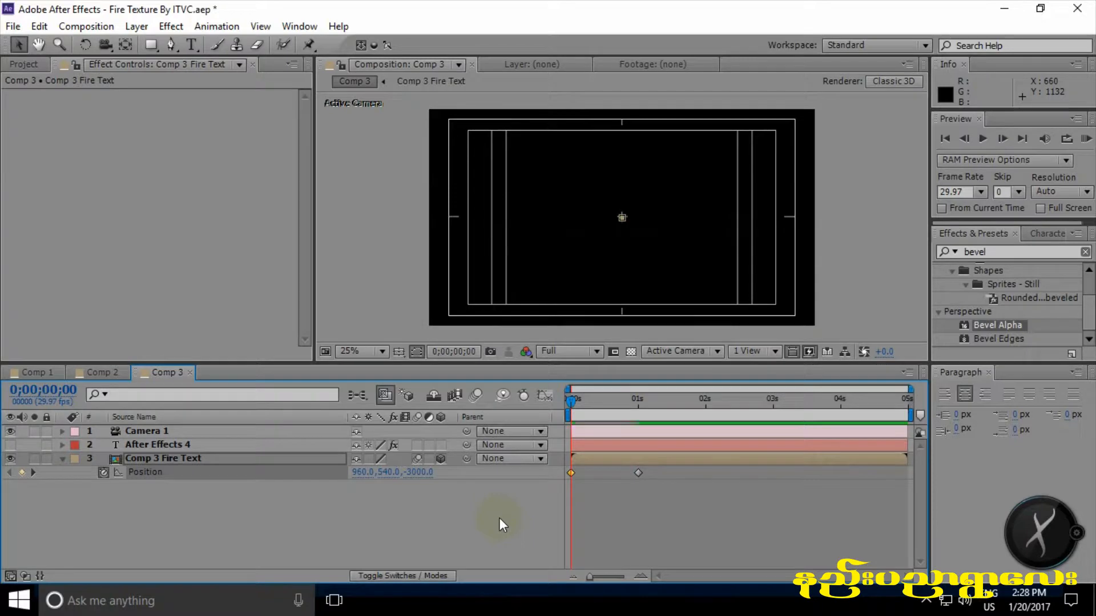
# - Try a Y position of 600 for the Comp 3 Fire Text layer's starting keyframe
pyautogui.moveTo(574, 400)
pyautogui.mouseDown()
pyautogui.moveTo(628, 403)
pyautogui.moveTo(570, 407)
pyautogui.mouseUp()
pyautogui.click(391, 472)
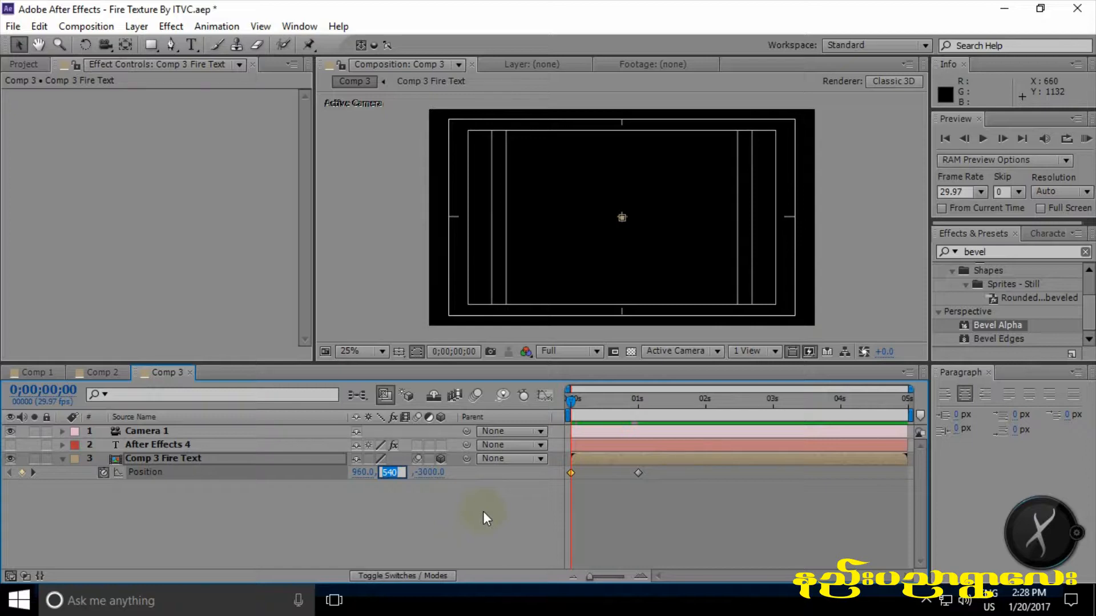
pyautogui.write('660')
pyautogui.press('Return')
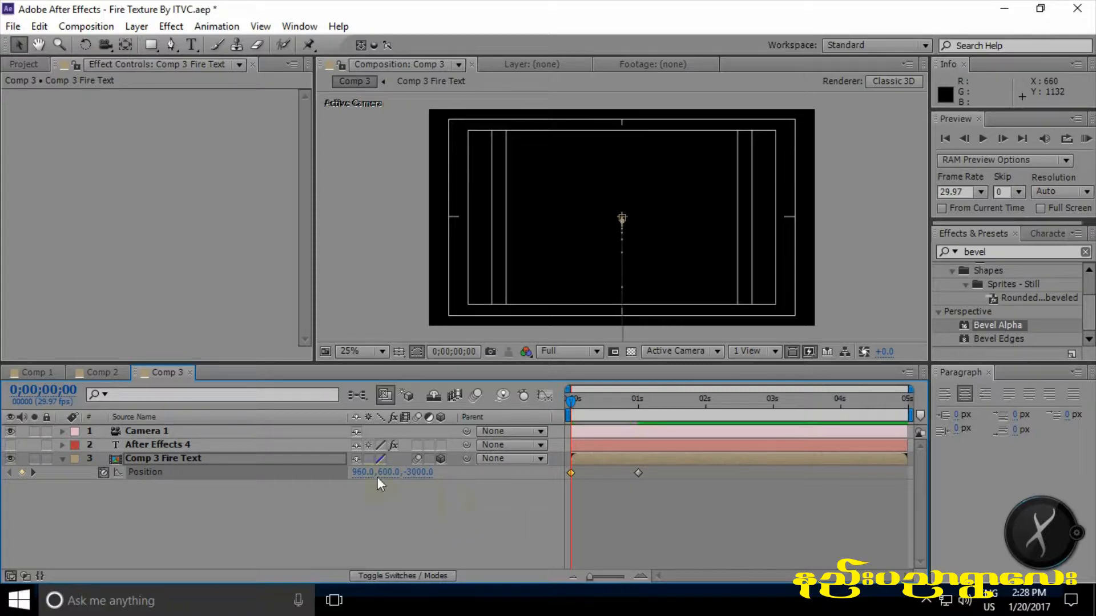
# - Set the Comp 3 Fire Text layer's Y position to -600 at 0;00;00;00
pyautogui.click(389, 472)
pyautogui.write('-600')
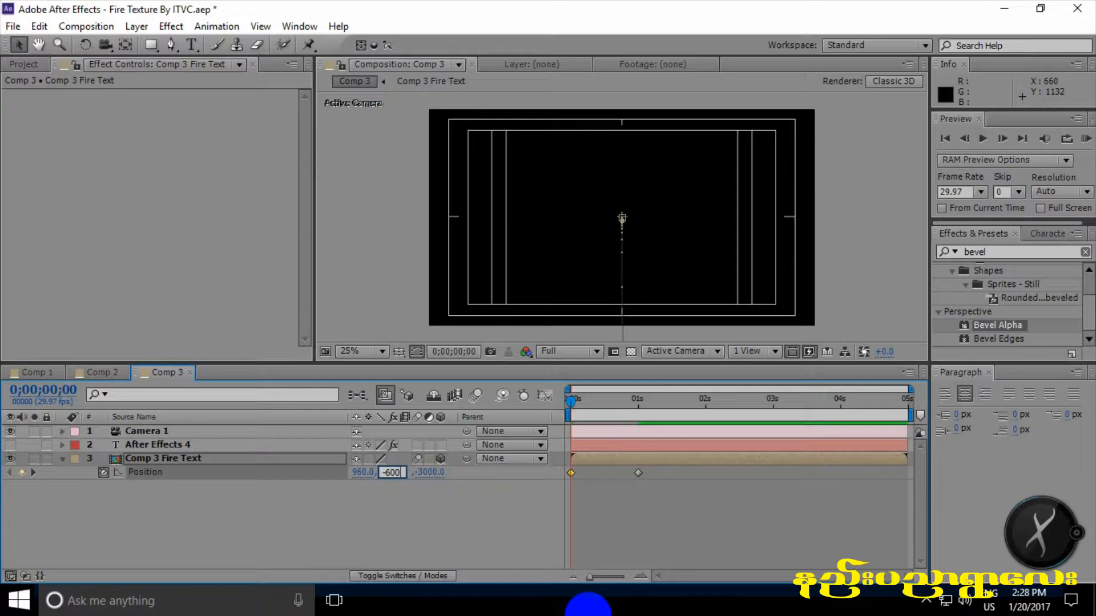
pyautogui.press('Return')
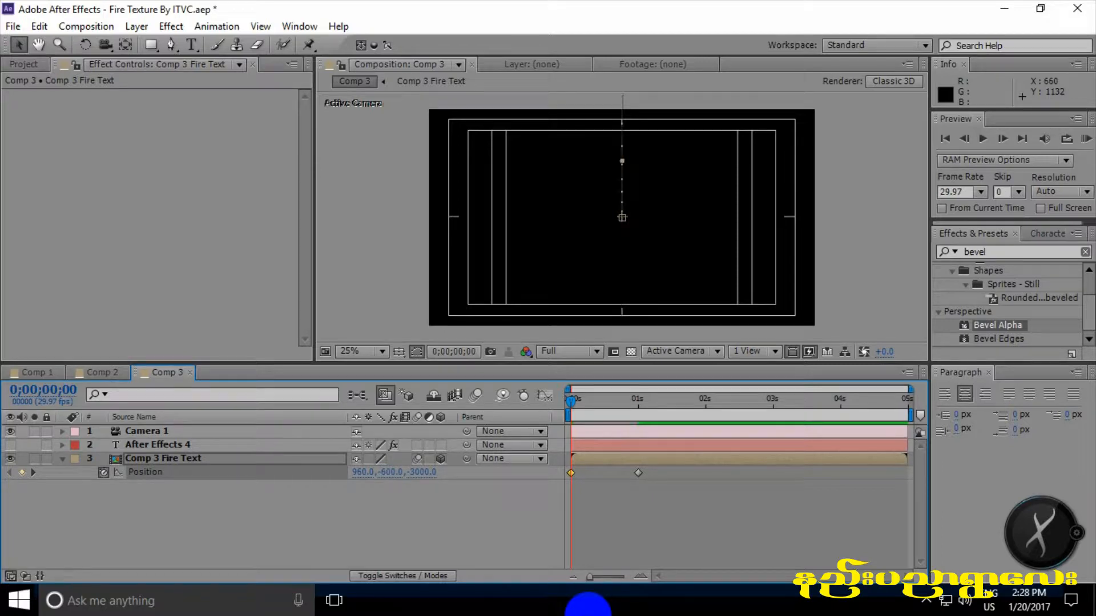
# - Enable motion blur for the composition, comparing the moving title with it on and off at 0;00;00;27
pyautogui.moveTo(572, 401); pyautogui.dragTo(638, 404)
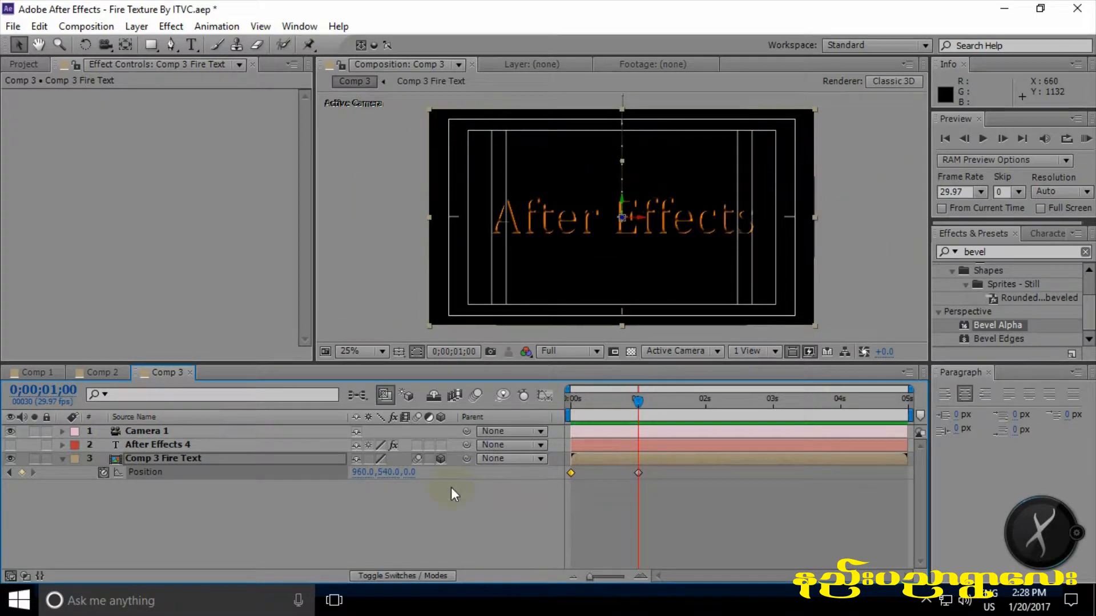
pyautogui.click(476, 395)
pyautogui.moveTo(646, 399)
pyautogui.mouseDown()
pyautogui.moveTo(606, 403)
pyautogui.moveTo(632, 399)
pyautogui.mouseUp()
pyautogui.click(478, 396)
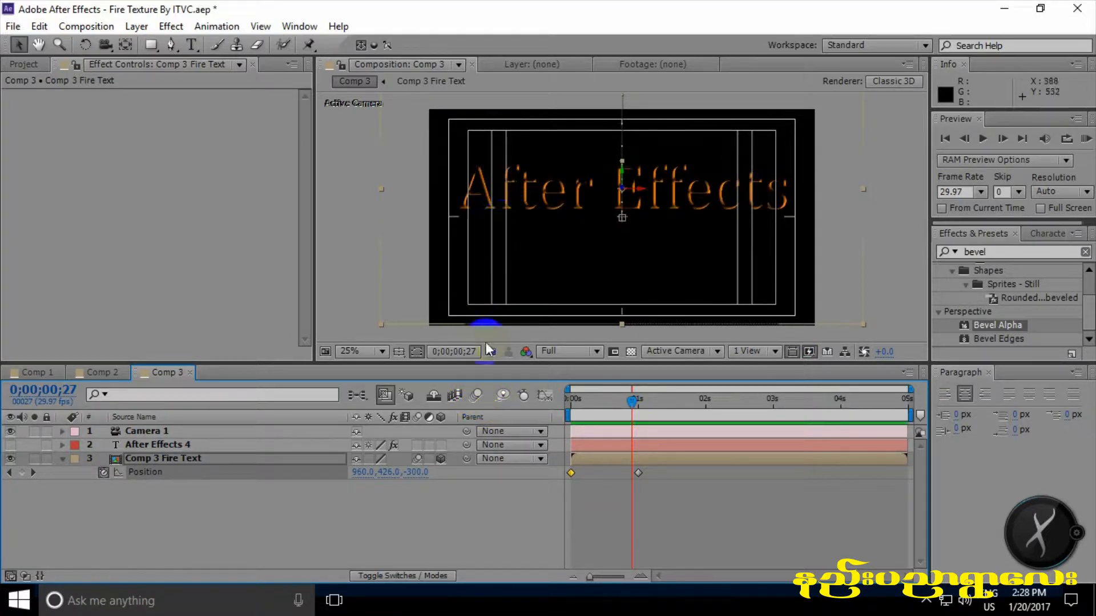
pyautogui.click(477, 396)
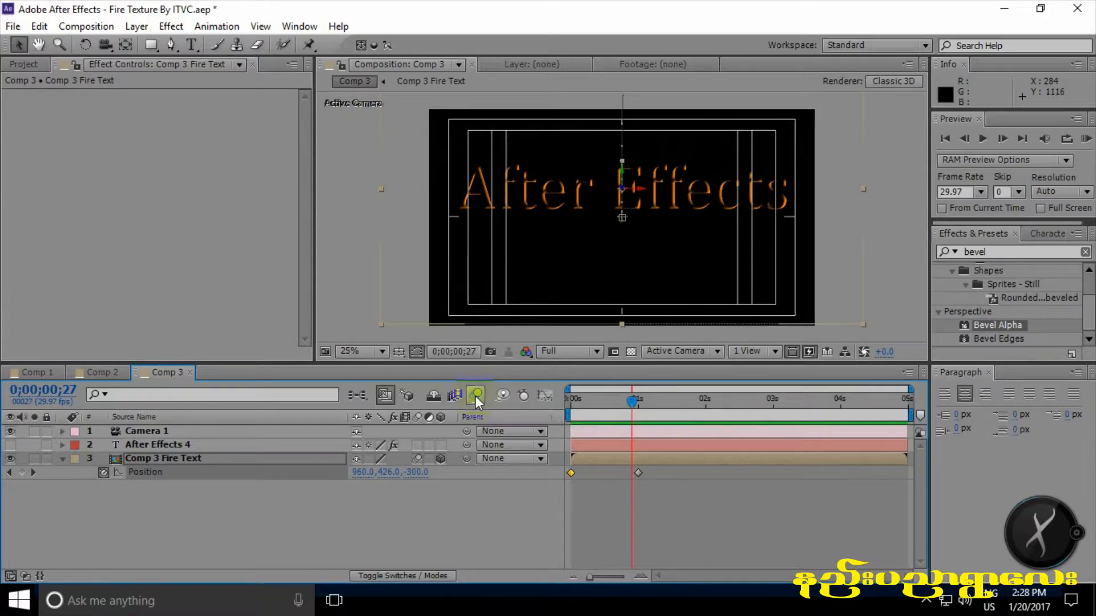
# - Add a keyframe for Camera 1's Zoom at 0;00;01;00
pyautogui.click(631, 399)
pyautogui.moveTo(631, 399)
pyautogui.mouseDown()
pyautogui.moveTo(576, 401)
pyautogui.moveTo(638, 409)
pyautogui.mouseUp()
pyautogui.click(123, 473)
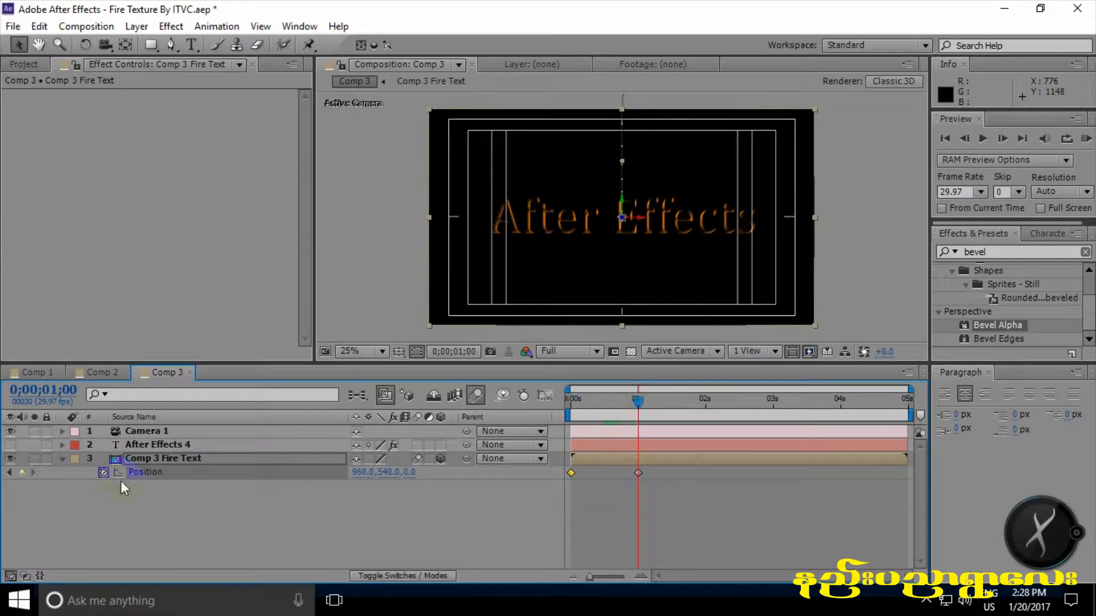
pyautogui.click(144, 432)
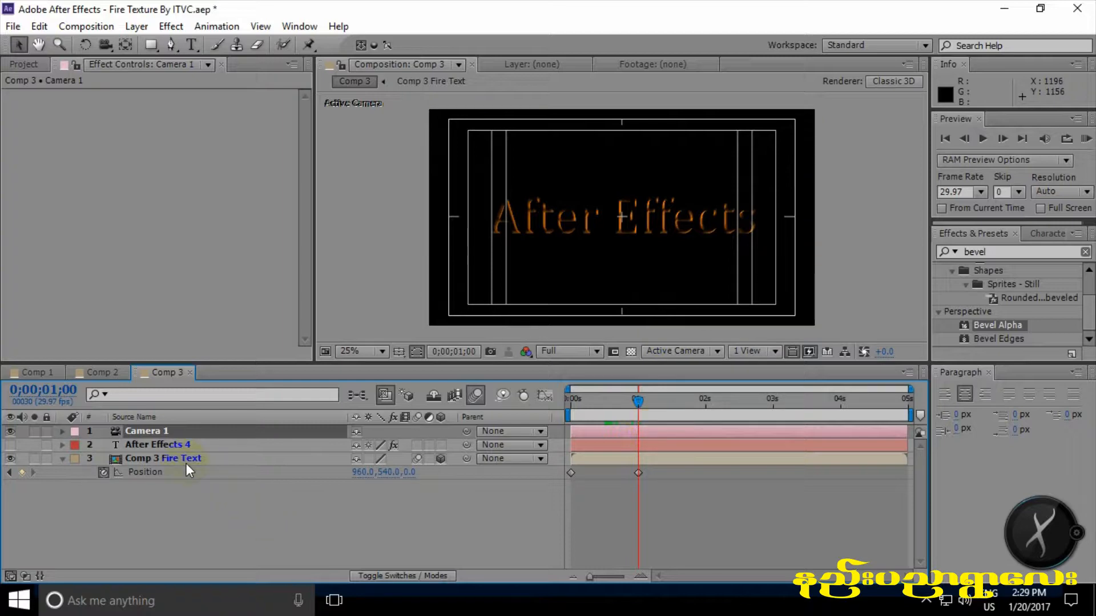
pyautogui.click(62, 431)
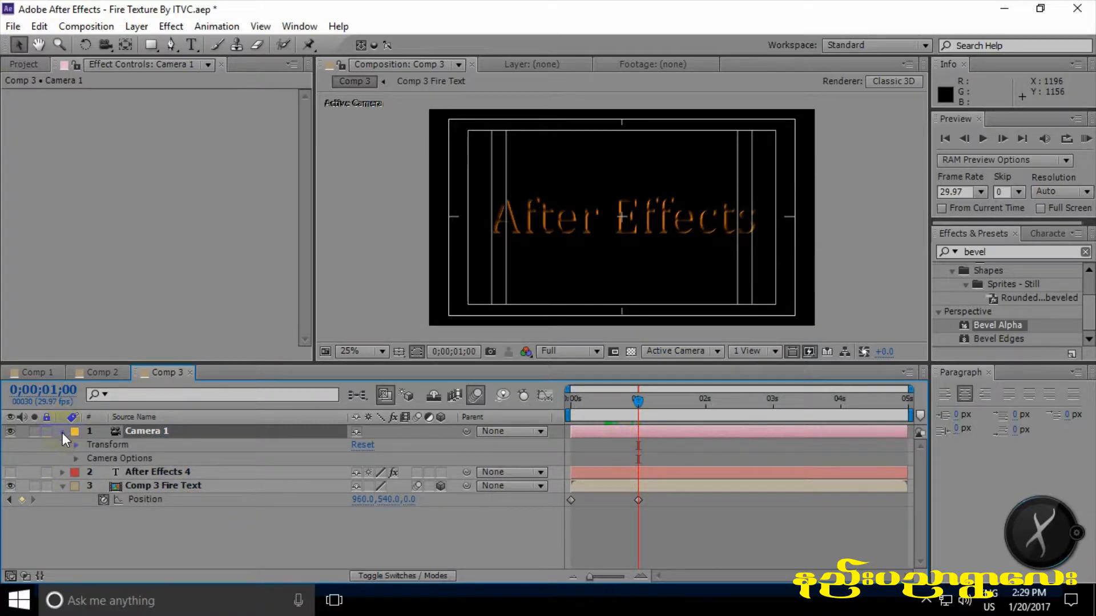
pyautogui.click(76, 459)
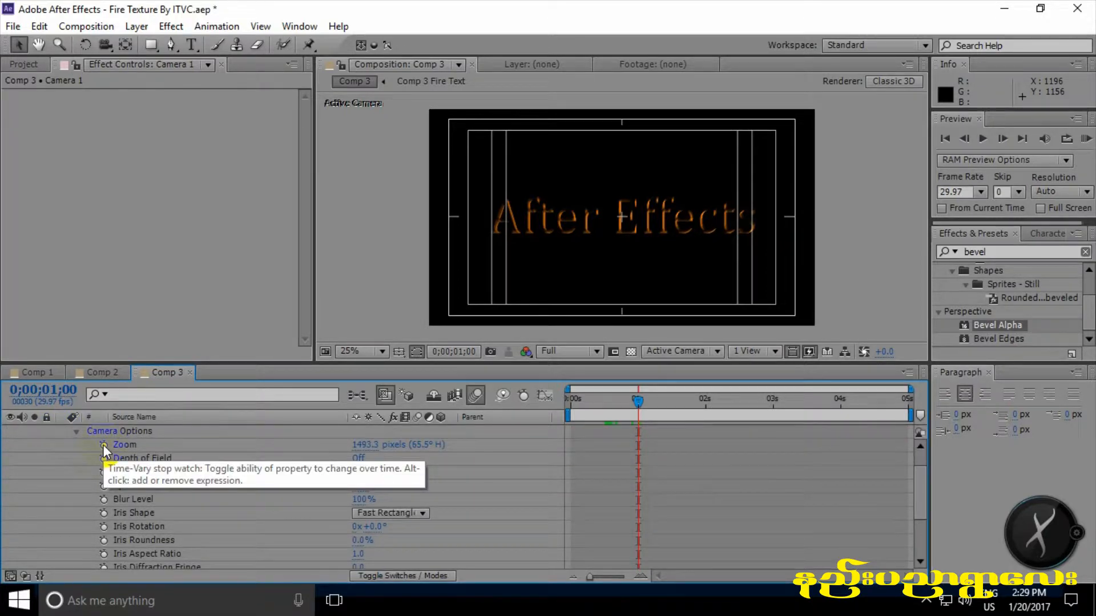
pyautogui.click(104, 445)
# - Increase Camera 1's Zoom to about 1920.3 pixels at 0;00;03;00
pyautogui.moveTo(638, 401); pyautogui.dragTo(774, 407)
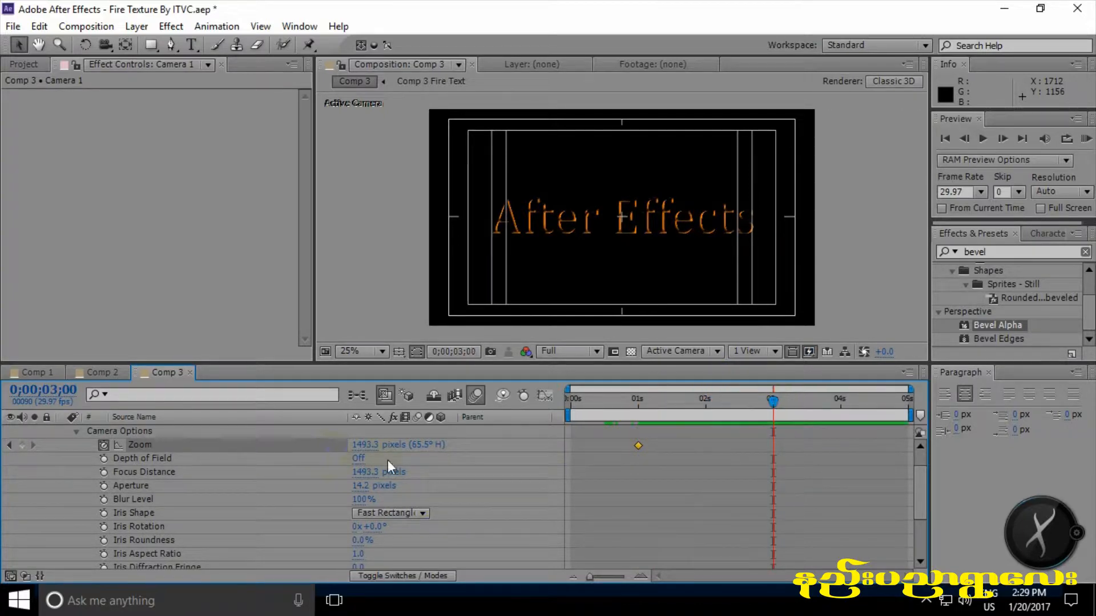
pyautogui.moveTo(364, 444); pyautogui.dragTo(736, 465)
pyautogui.moveTo(772, 401); pyautogui.dragTo(773, 435)
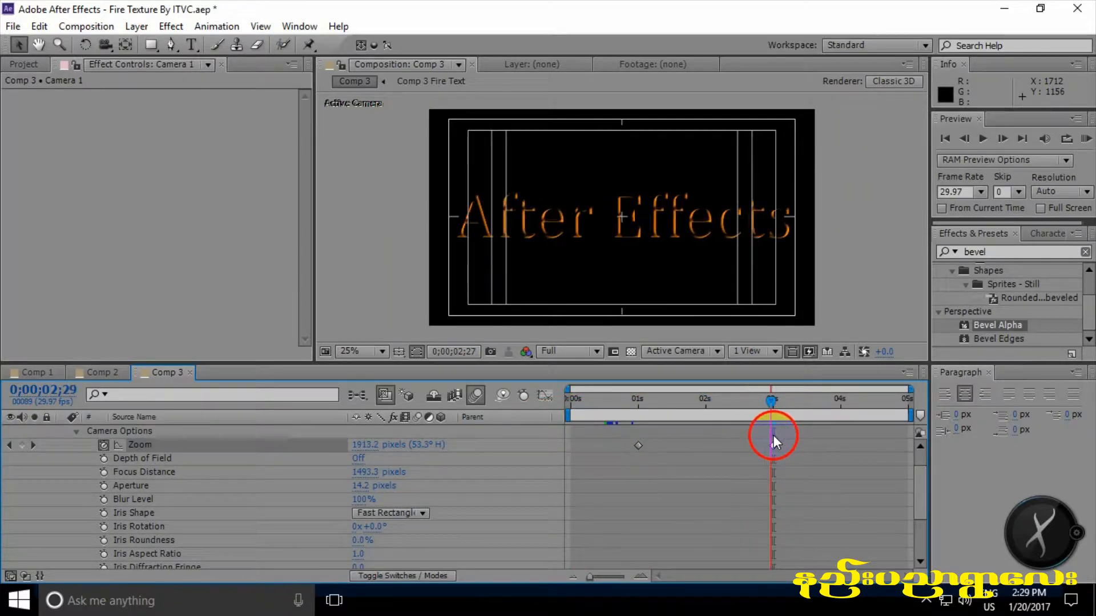
# - Set the composition preview resolution to Half and return the current time to 0;00;00;00
pyautogui.click(577, 351)
pyautogui.click(573, 410)
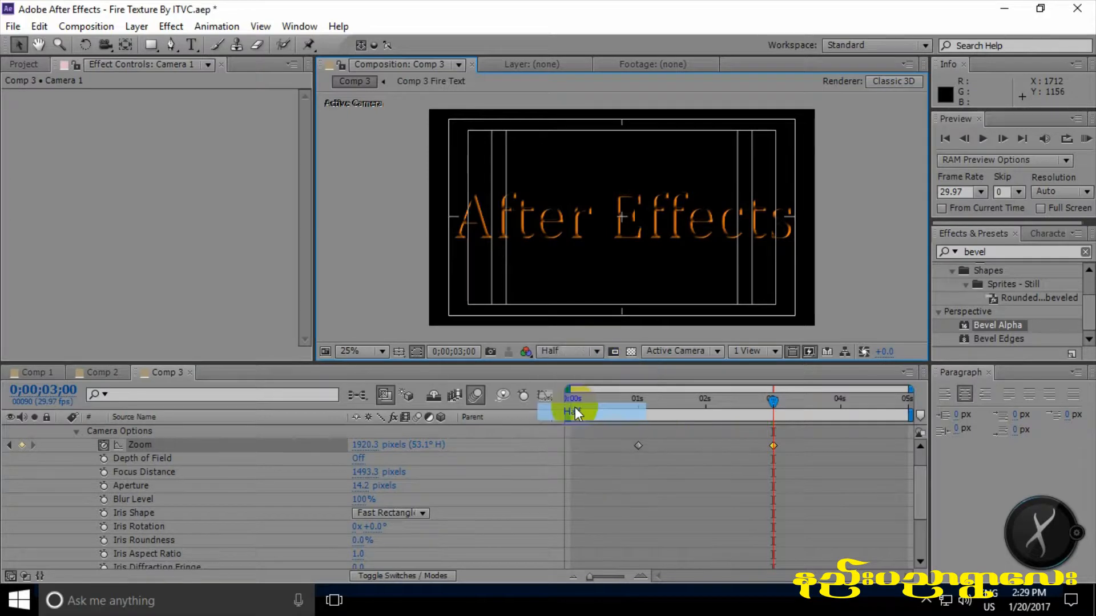
pyautogui.moveTo(773, 401); pyautogui.dragTo(541, 413)
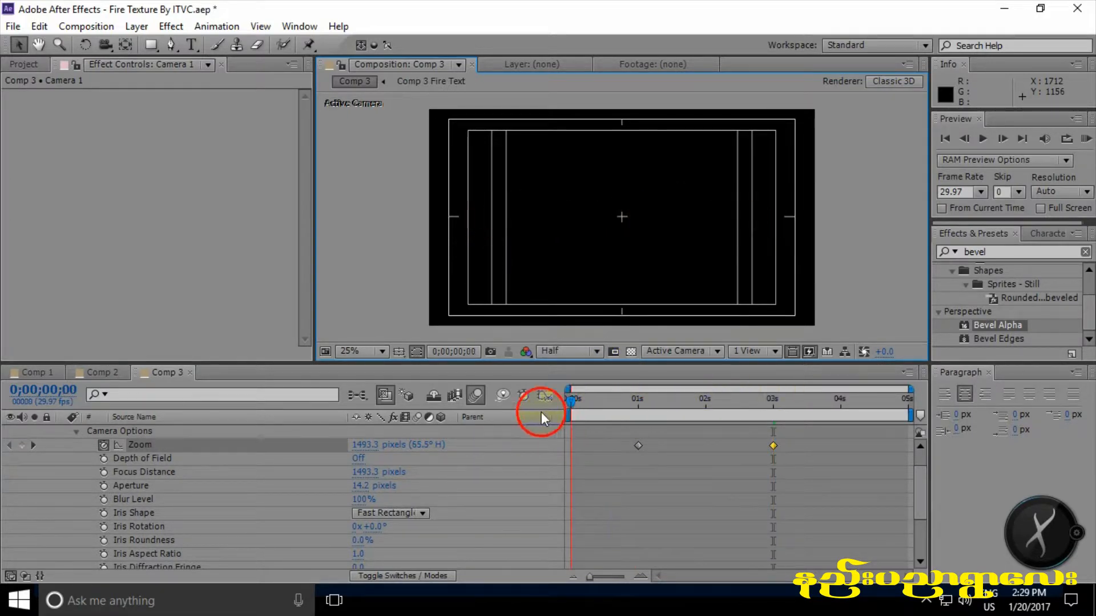
# - Collapse the properties of Camera 1 and the Comp 3 Fire Text layer, and move the current time to 0;00;01;00
pyautogui.scroll(1, 117, 495)
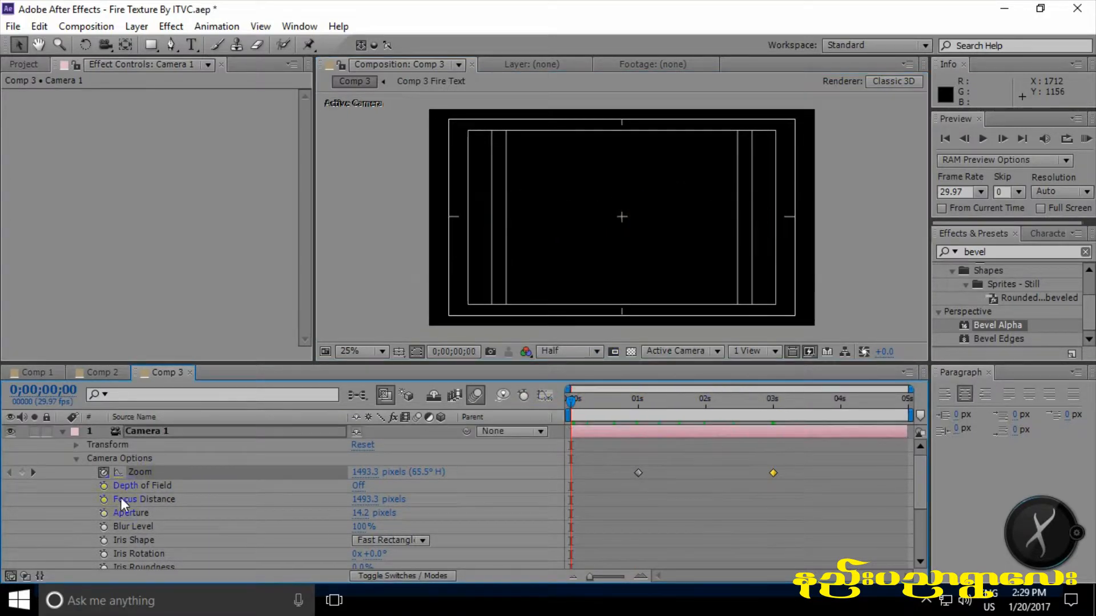
pyautogui.click(63, 431)
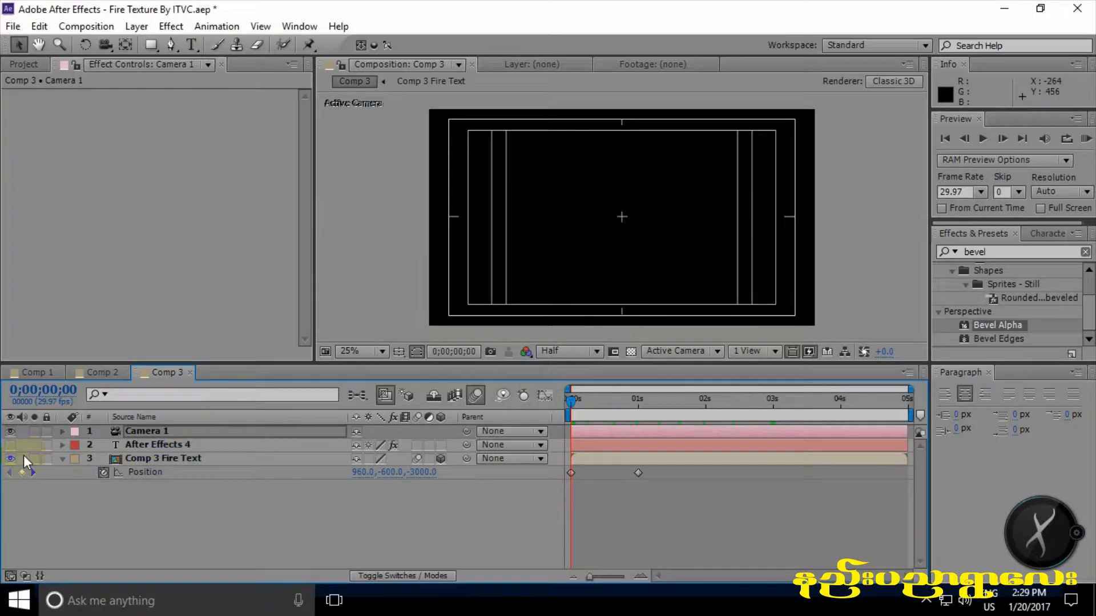
pyautogui.click(62, 459)
pyautogui.click(160, 464)
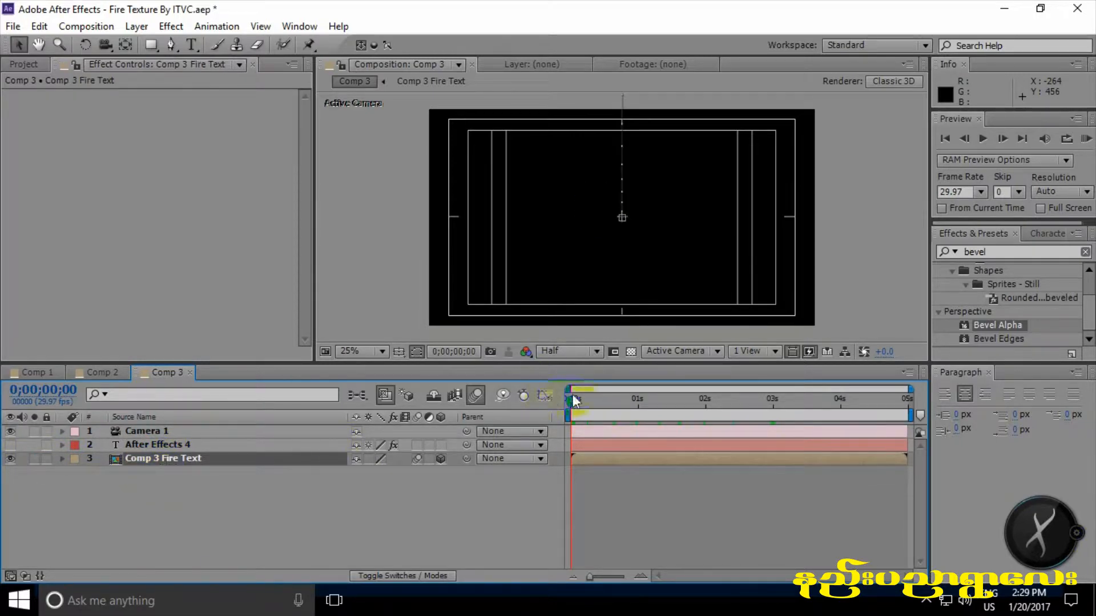
pyautogui.moveTo(570, 405); pyautogui.dragTo(638, 403)
# - Examine the finished burning title in Comp 1 up close around 0;00;01;25, comparing it with Comp 3, and return to Comp 3
pyautogui.click(34, 372)
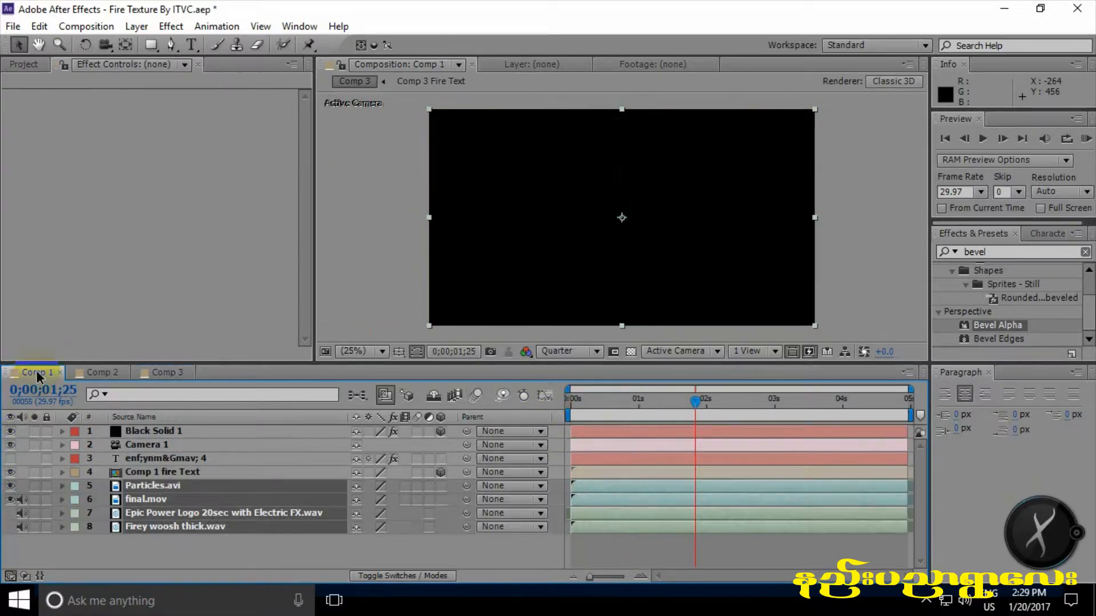
pyautogui.click(703, 410)
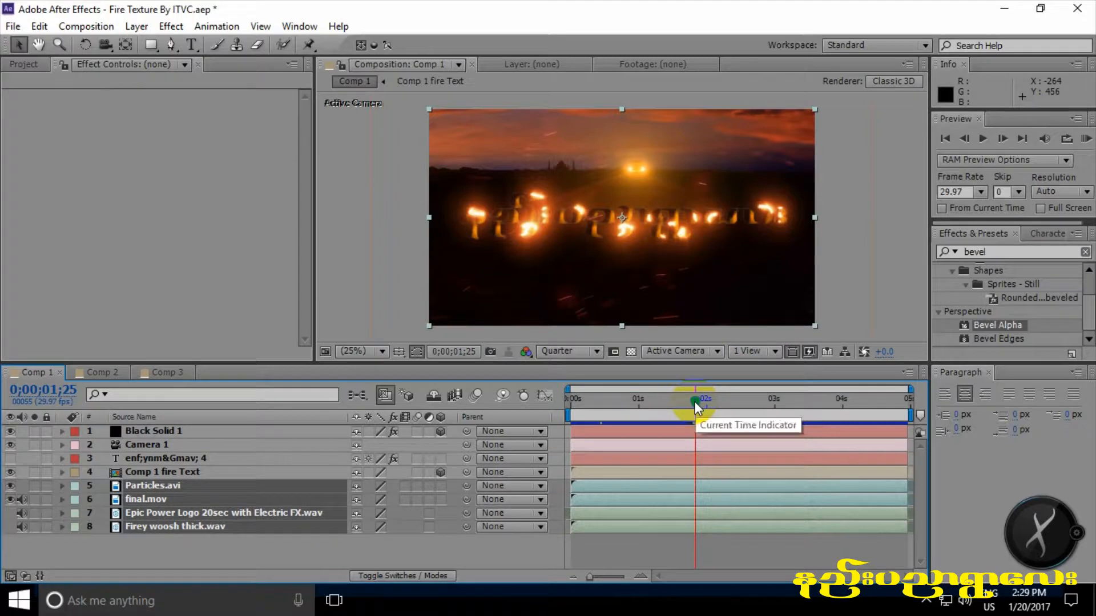
pyautogui.scroll(2, 626, 251)
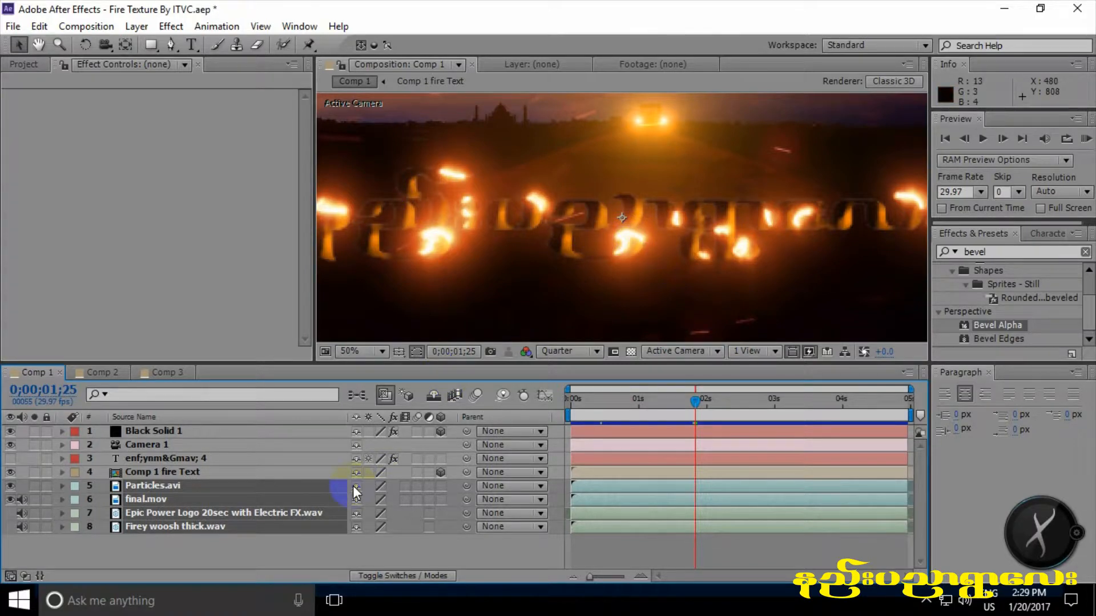
pyautogui.click(169, 557)
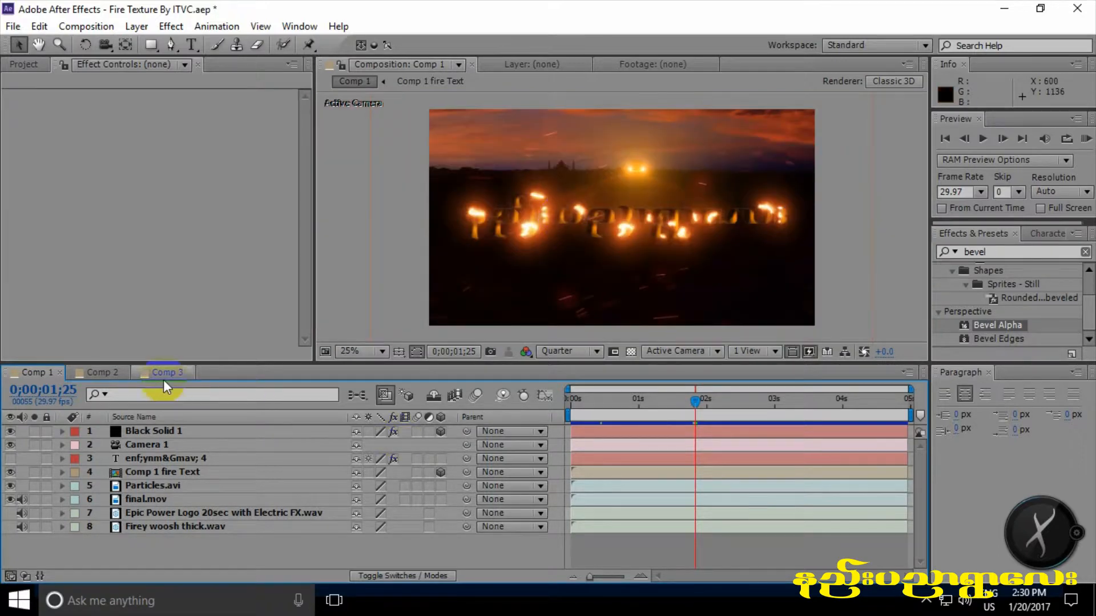
pyautogui.click(166, 372)
pyautogui.click(36, 372)
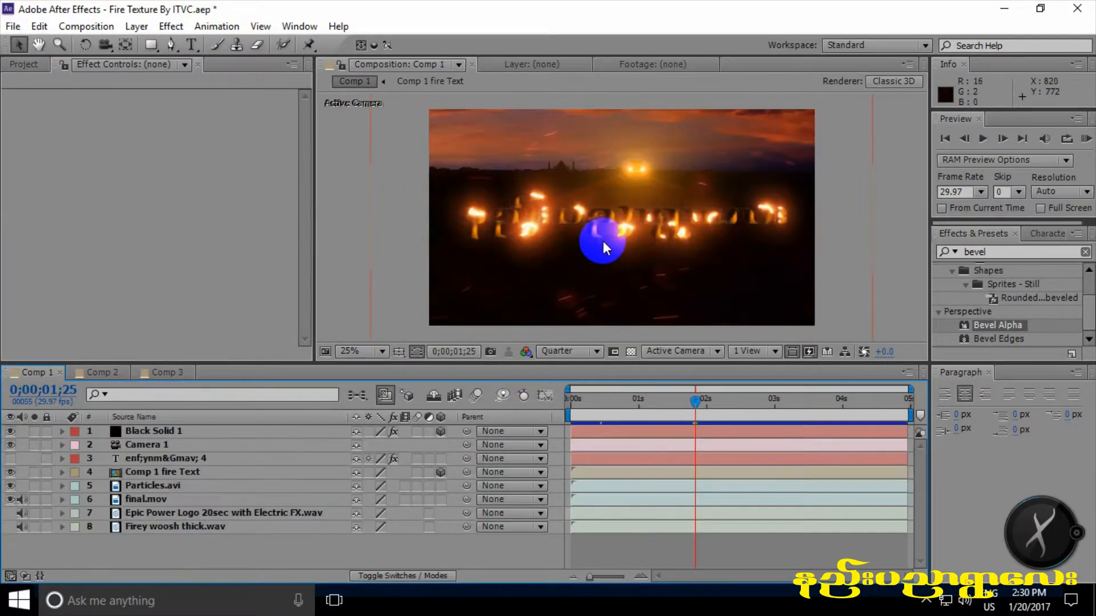
pyautogui.scroll(2, 628, 227)
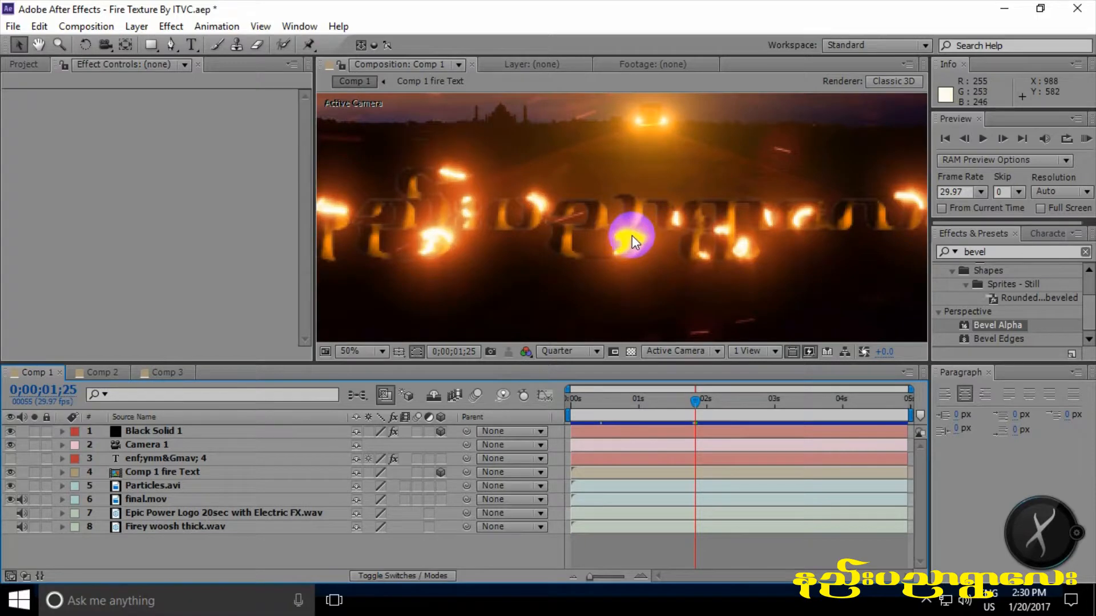
pyautogui.click(579, 352)
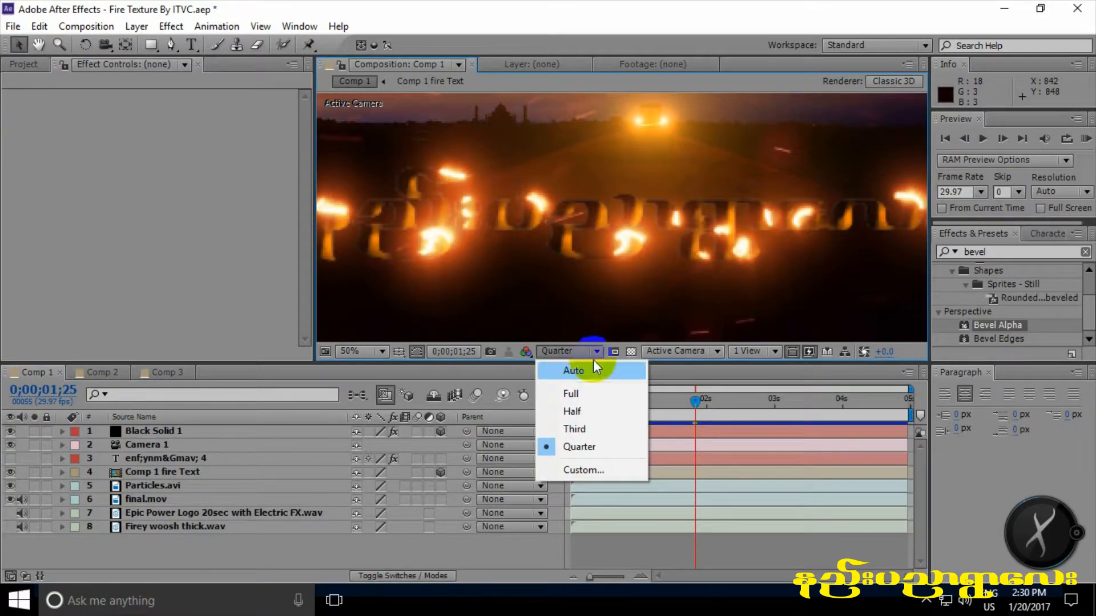
pyautogui.click(577, 388)
pyautogui.moveTo(695, 400)
pyautogui.mouseDown()
pyautogui.moveTo(539, 398)
pyautogui.moveTo(678, 403)
pyautogui.mouseUp()
pyautogui.click(168, 373)
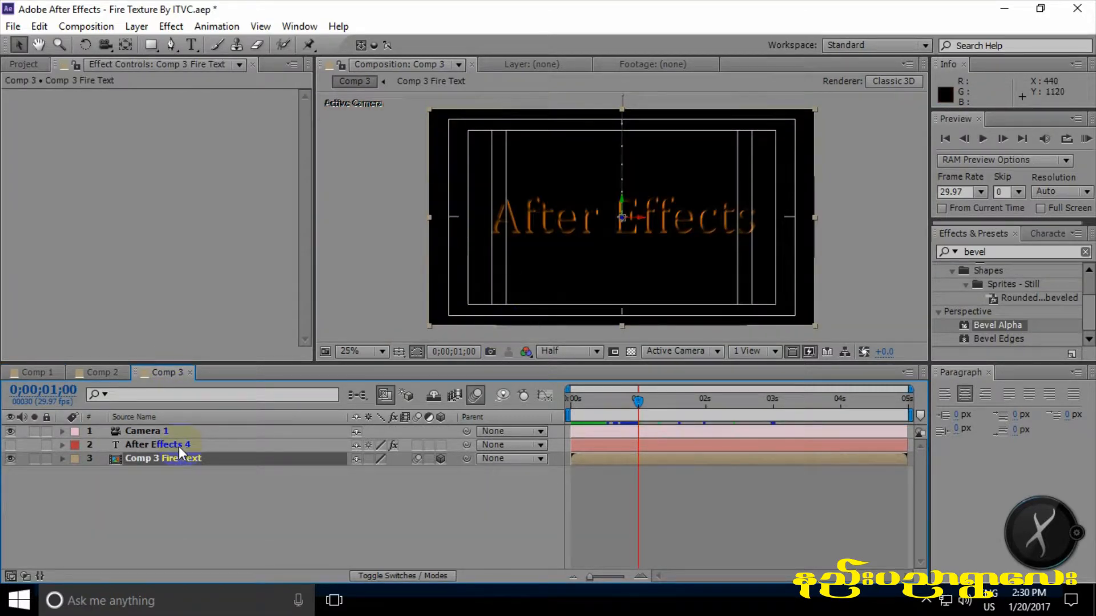
# - Create a black 1920 x 1080 px solid layer named Saber in Comp 3
pyautogui.click(171, 494)
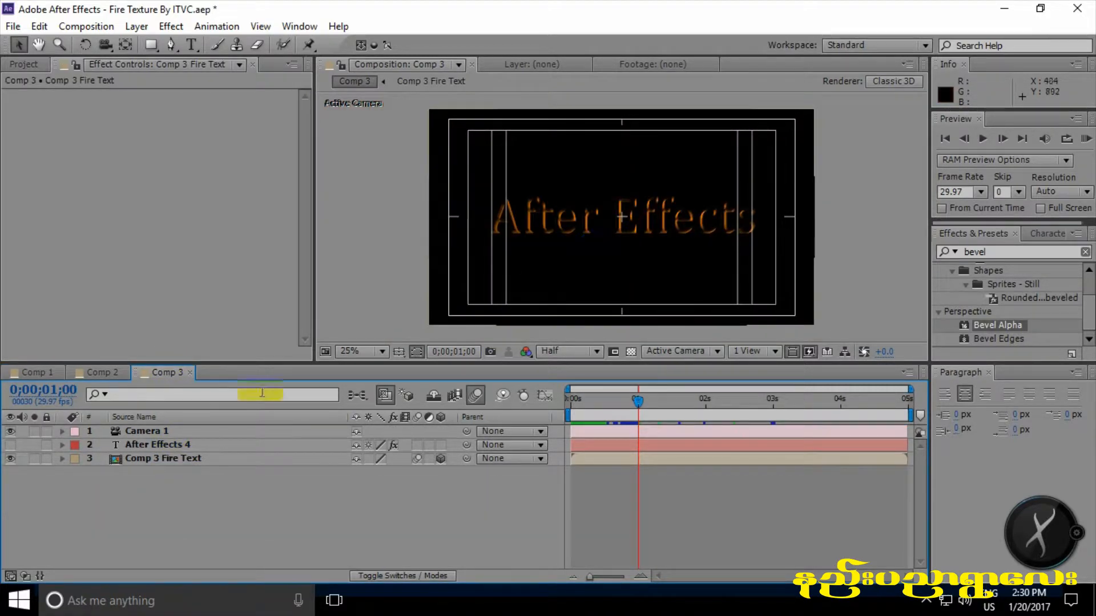
pyautogui.click(132, 26)
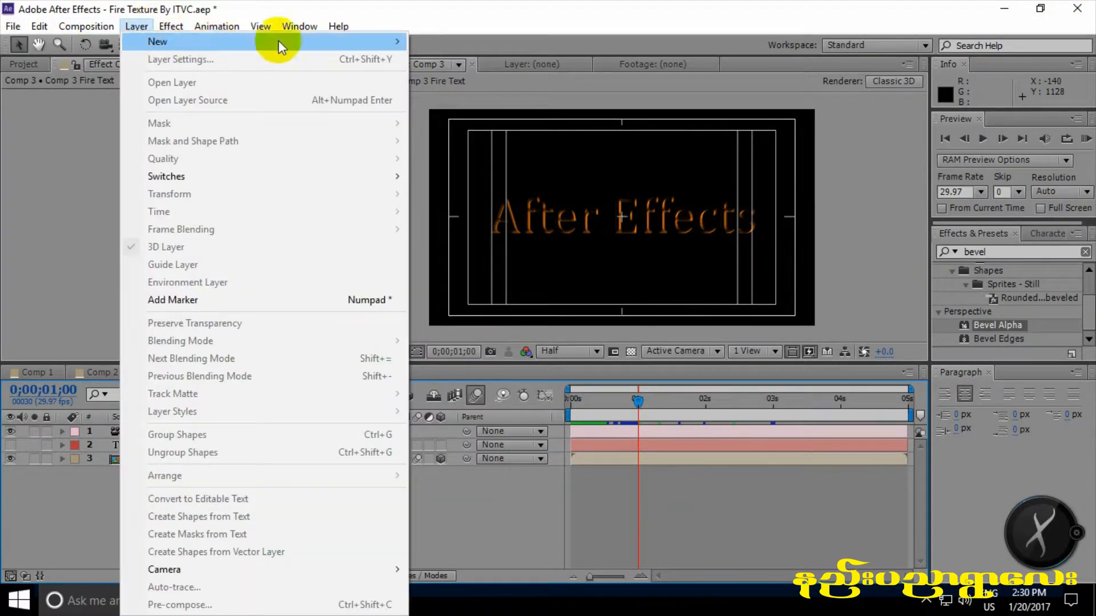
pyautogui.moveTo(281, 42)
pyautogui.click(467, 57)
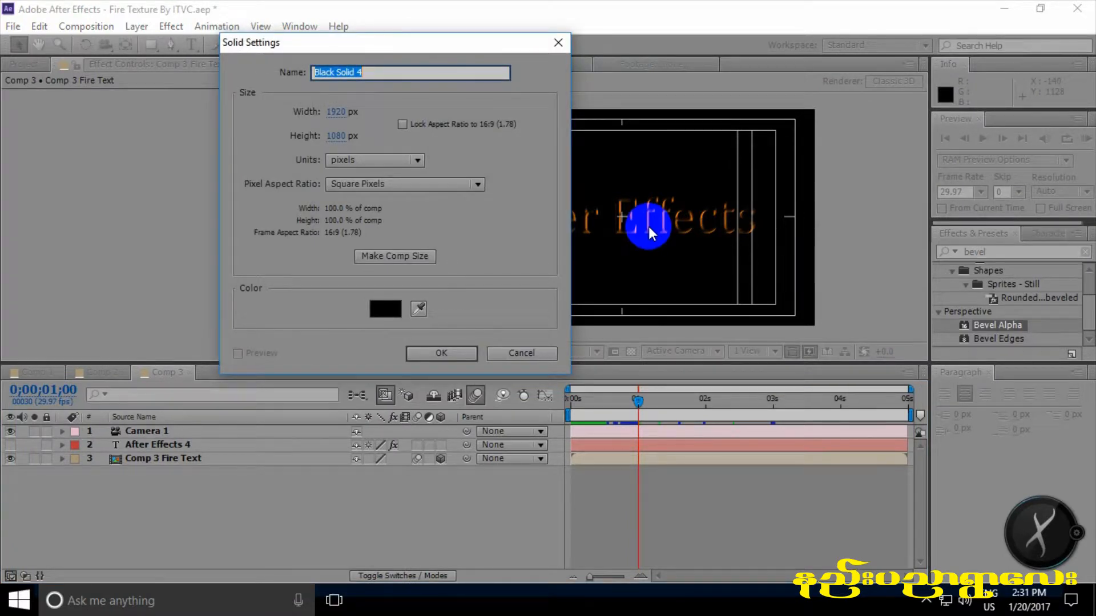
pyautogui.write('Saber')
pyautogui.press('Return')
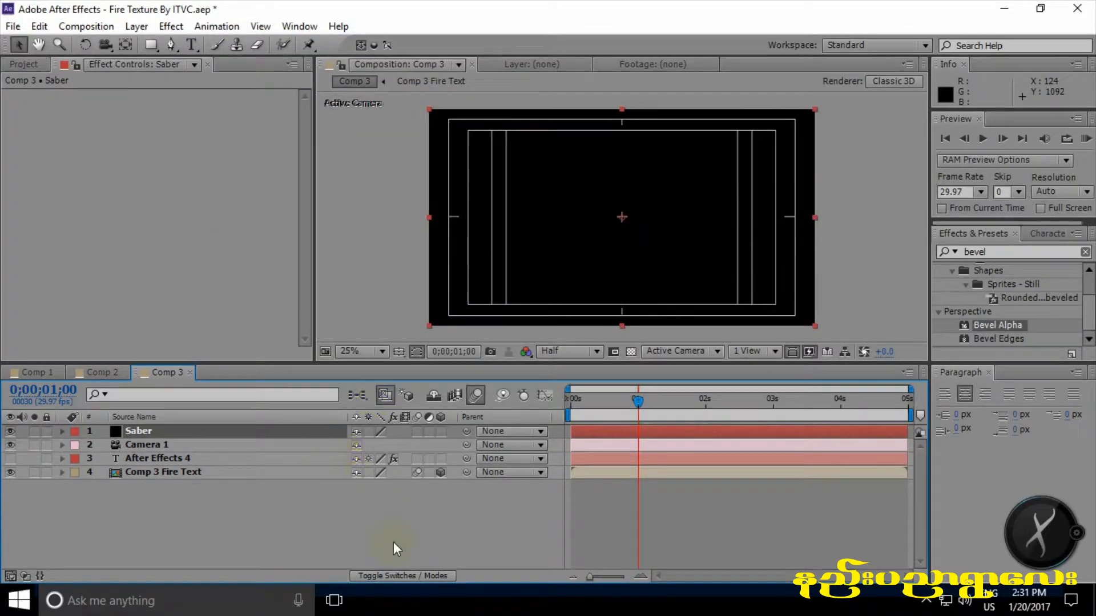
# - Show the blending mode columns for the layers and apply the Video Copilot Saber effect to the Saber solid
pyautogui.click(394, 578)
pyautogui.click(403, 575)
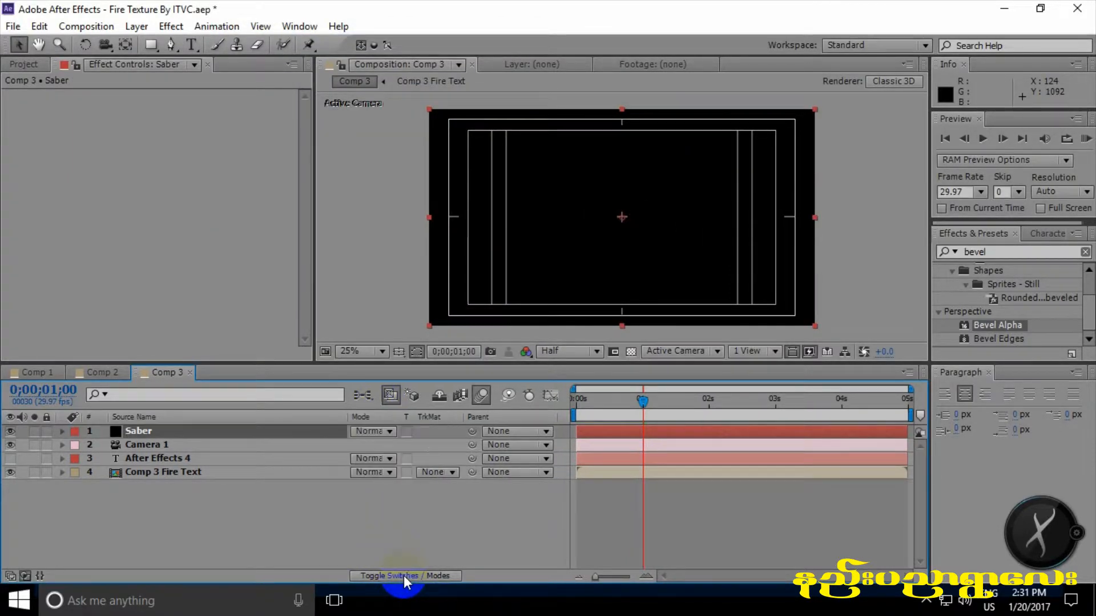
pyautogui.click(171, 27)
pyautogui.moveTo(446, 132)
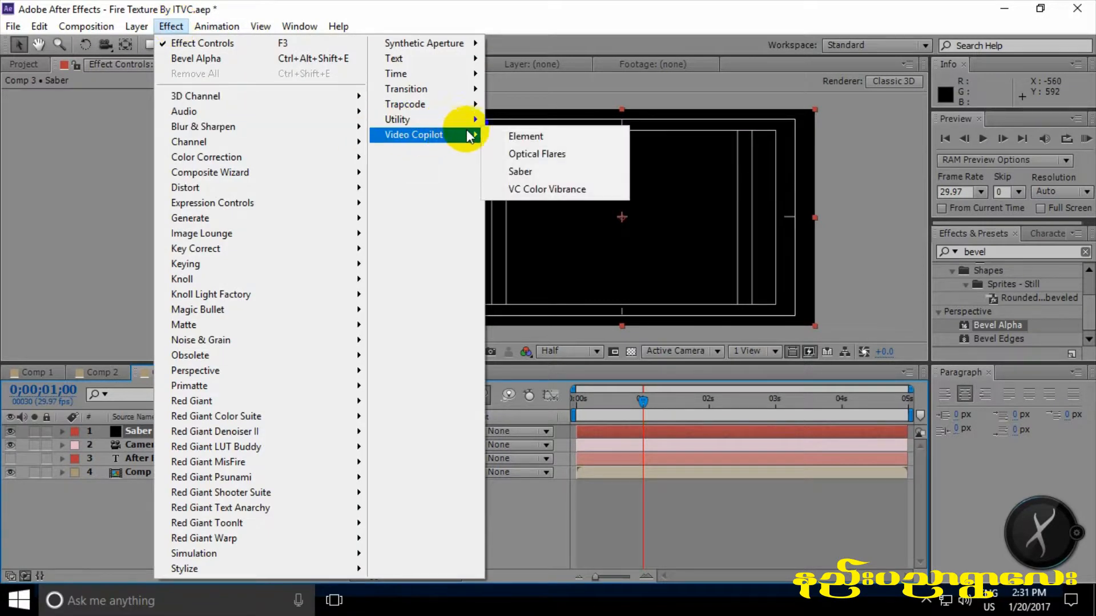
pyautogui.click(517, 171)
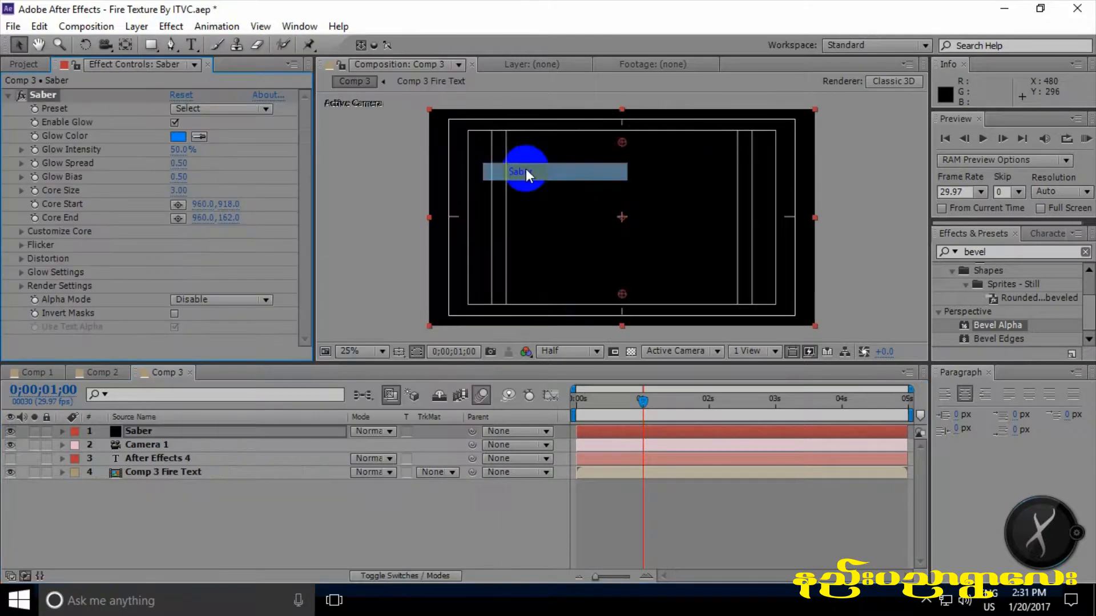
# - Apply the Arc Reactor preset to the Saber effect
pyautogui.click(207, 109)
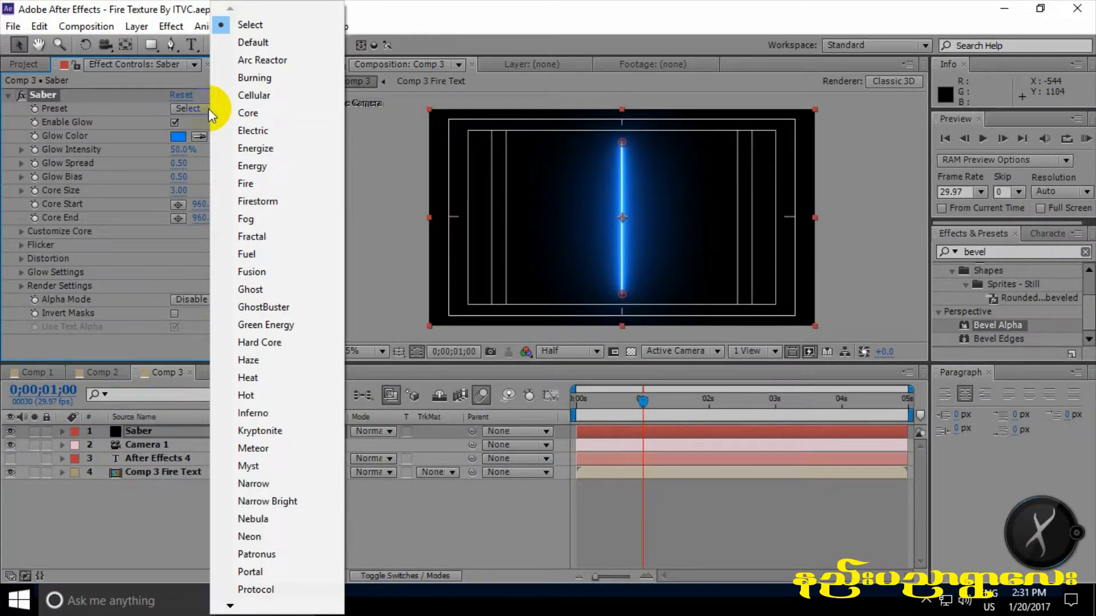
pyautogui.click(238, 62)
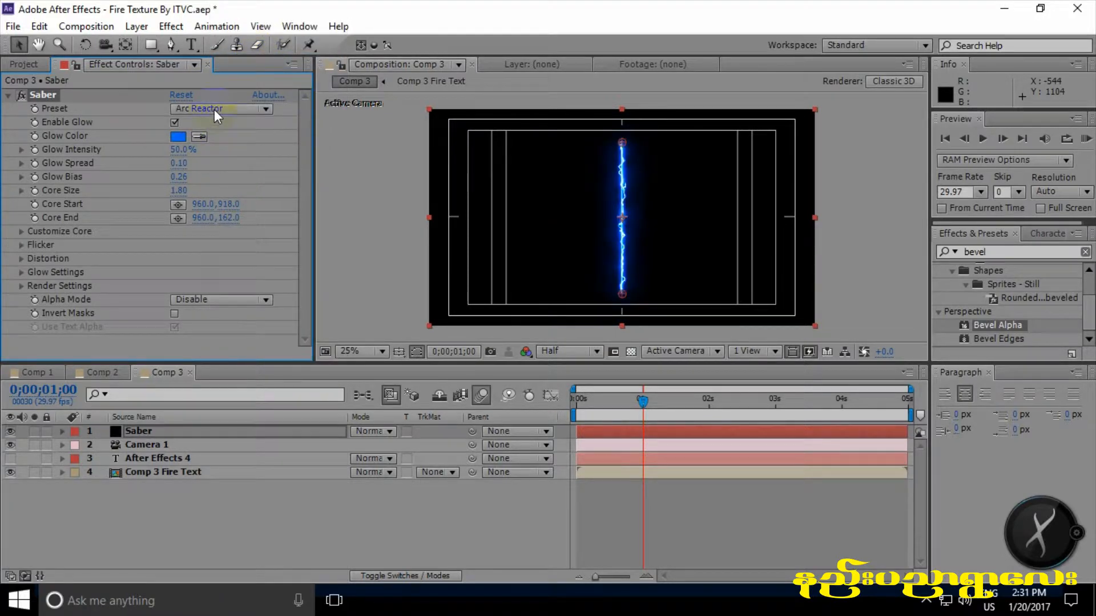
pyautogui.click(198, 136)
pyautogui.press('Escape')
# - Customize Saber's core by setting its Core Type to Text Layer and choosing After Effects 4 as the text layer
pyautogui.click(22, 231)
pyautogui.click(197, 191)
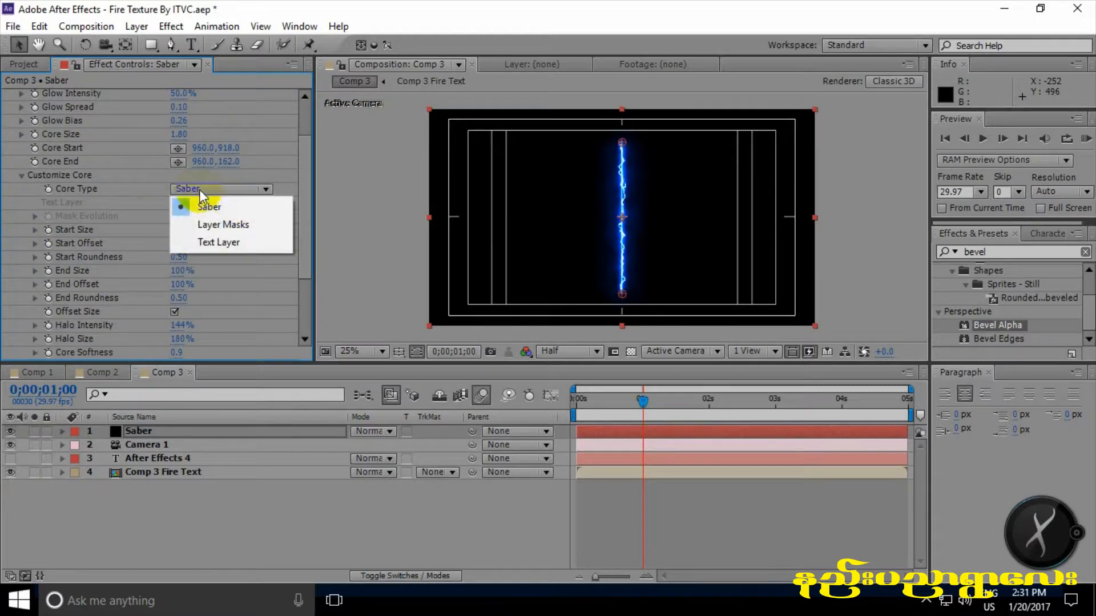
pyautogui.click(224, 242)
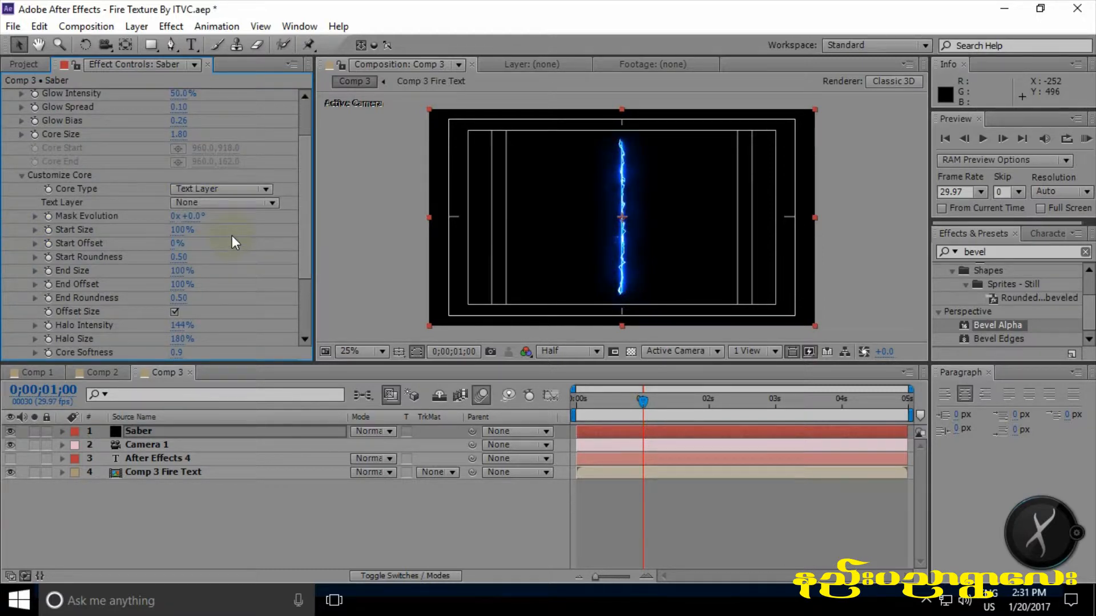
pyautogui.click(214, 203)
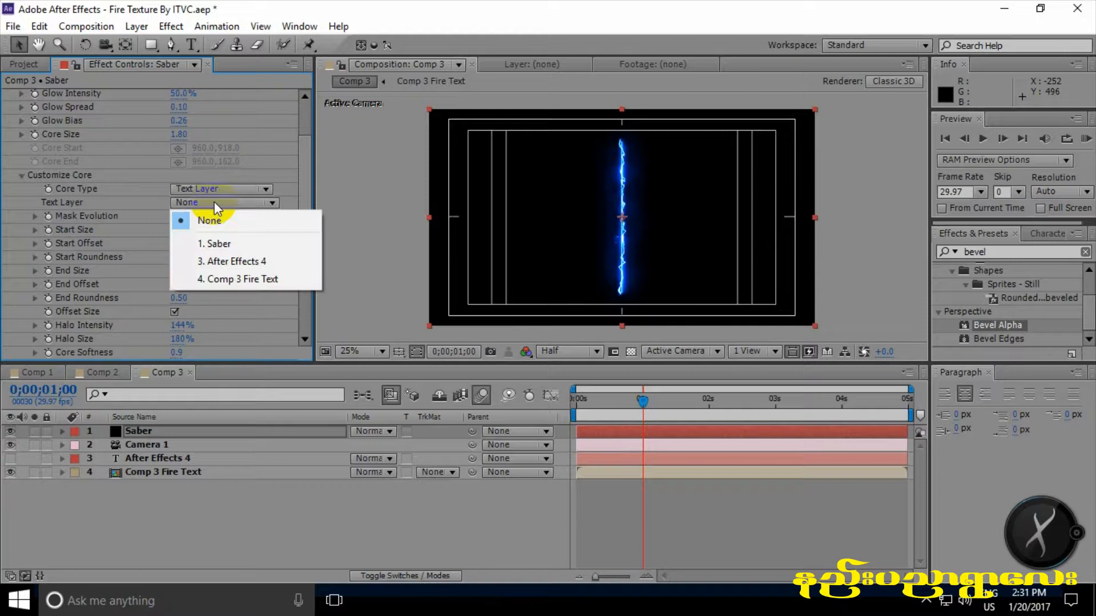
pyautogui.click(244, 263)
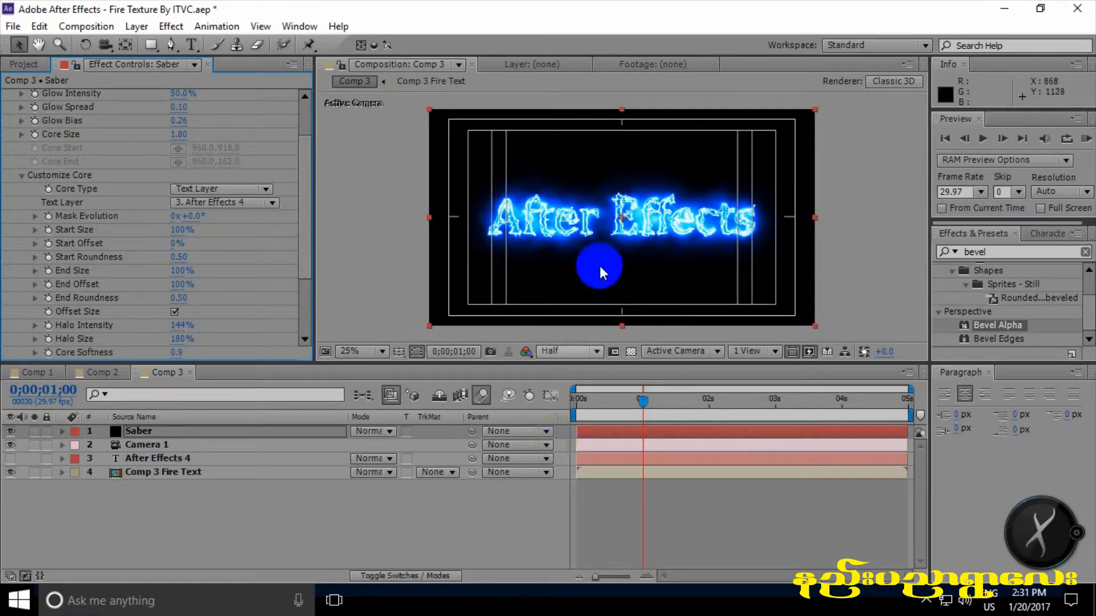
# - Set the Saber layer's blending mode to Screen and move the current time to 0;00;00;25
pyautogui.moveTo(642, 402)
pyautogui.mouseDown()
pyautogui.moveTo(577, 401)
pyautogui.moveTo(641, 394)
pyautogui.mouseUp()
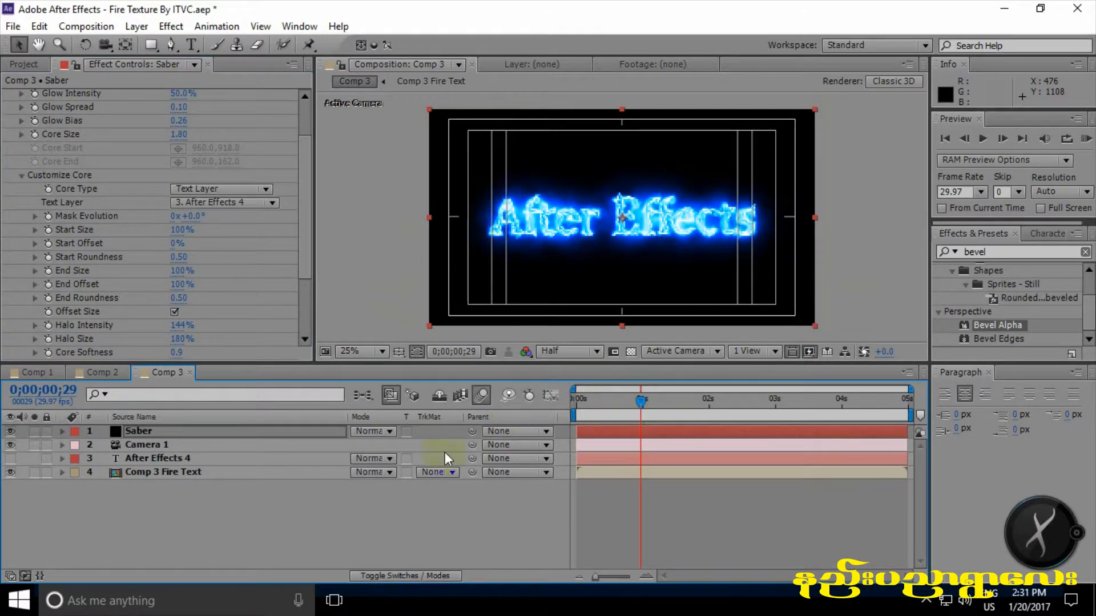
pyautogui.click(389, 431)
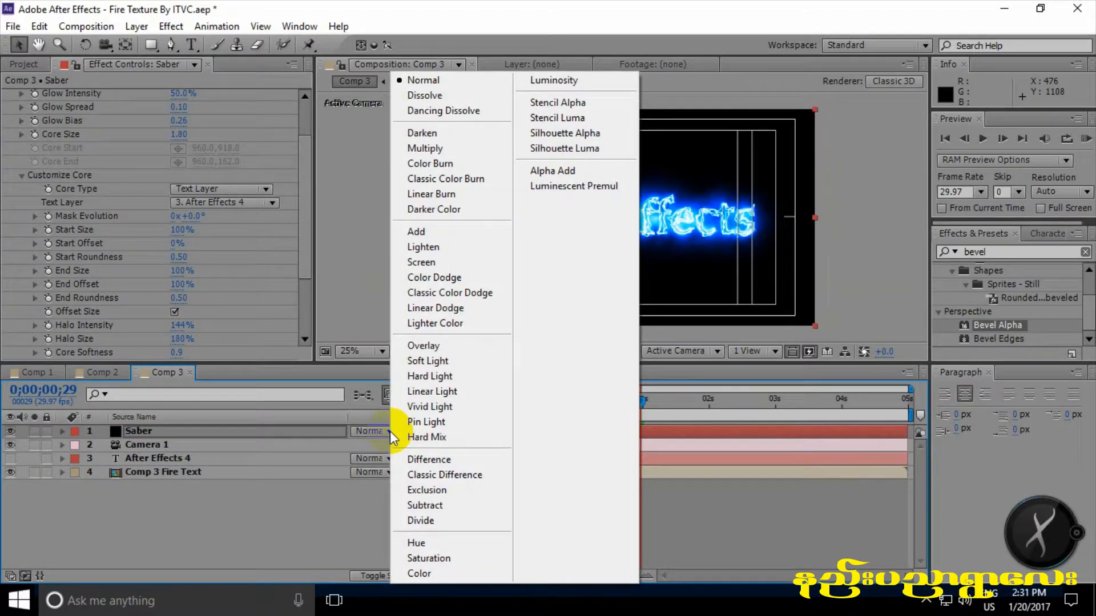
pyautogui.click(422, 262)
pyautogui.moveTo(640, 398)
pyautogui.mouseDown()
pyautogui.moveTo(601, 398)
pyautogui.moveTo(652, 399)
pyautogui.moveTo(621, 399)
pyautogui.moveTo(643, 399)
pyautogui.moveTo(632, 400)
pyautogui.mouseUp()
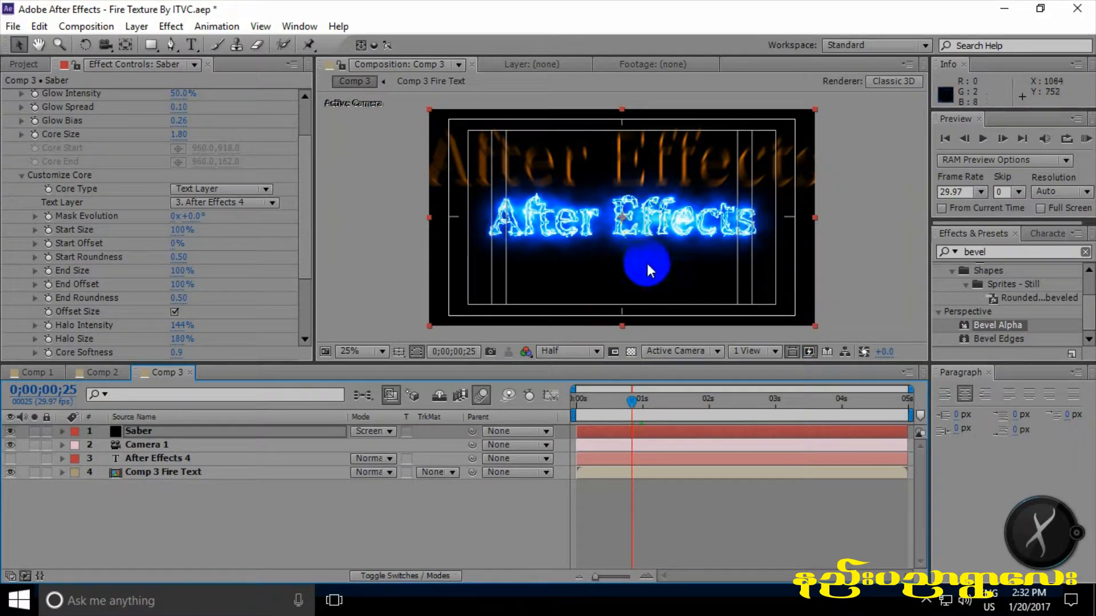
# - Apply the Burning preset to the Saber effect and move the current time to 0;00;00;23
pyautogui.scroll(2, 256, 222)
pyautogui.click(230, 108)
pyautogui.click(252, 79)
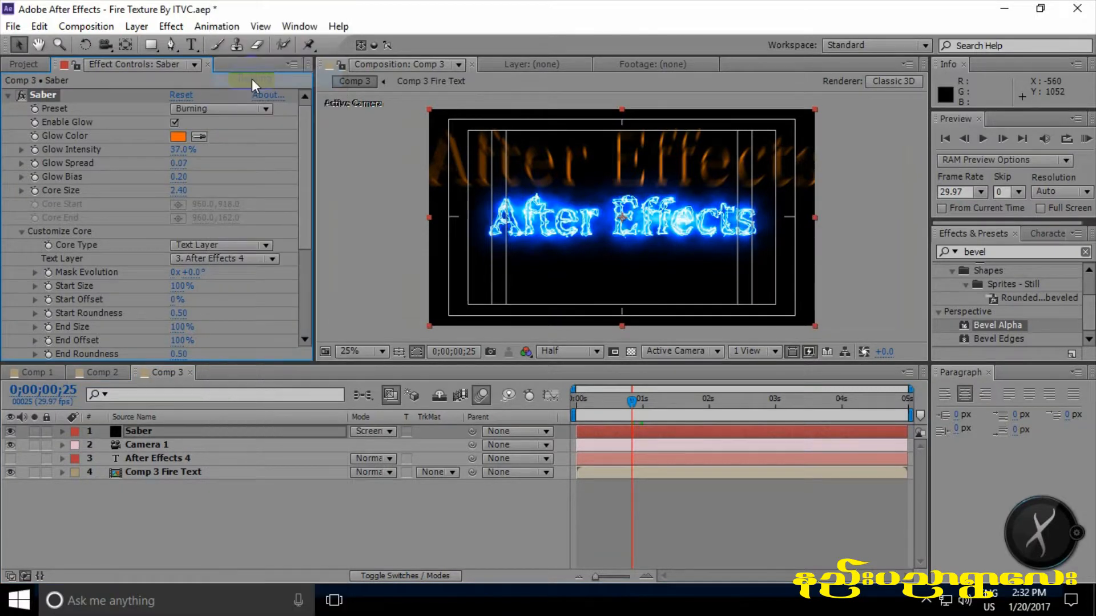
pyautogui.moveTo(630, 403)
pyautogui.mouseDown()
pyautogui.moveTo(566, 399)
pyautogui.moveTo(652, 398)
pyautogui.moveTo(626, 400)
pyautogui.mouseUp()
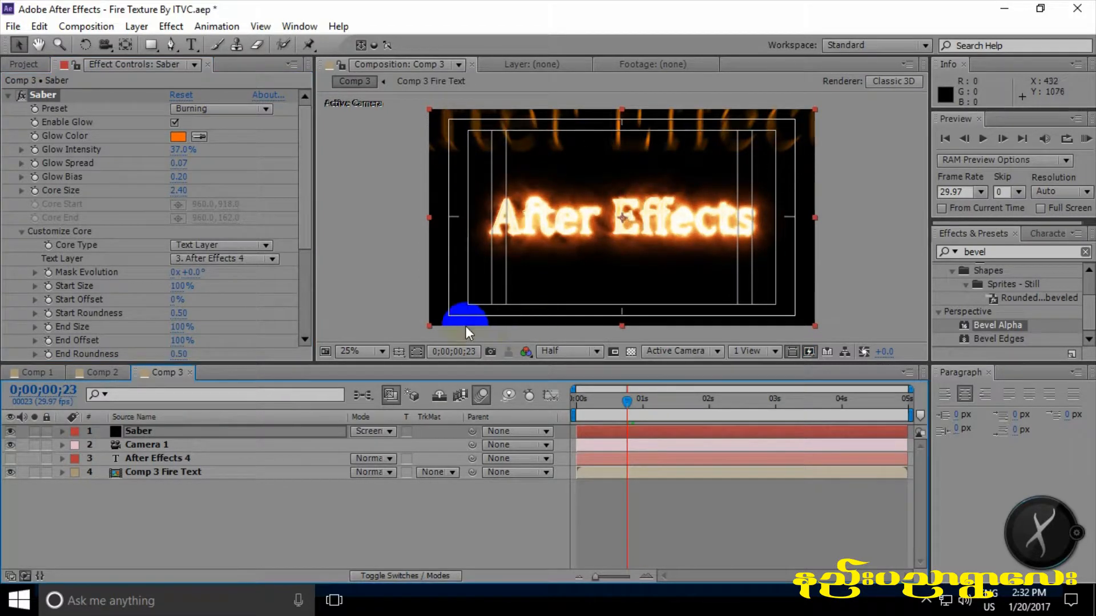
# - Set Saber's Glow Intensity to 25% and its Core Size to 5
pyautogui.click(178, 150)
pyautogui.write('25')
pyautogui.press('Return')
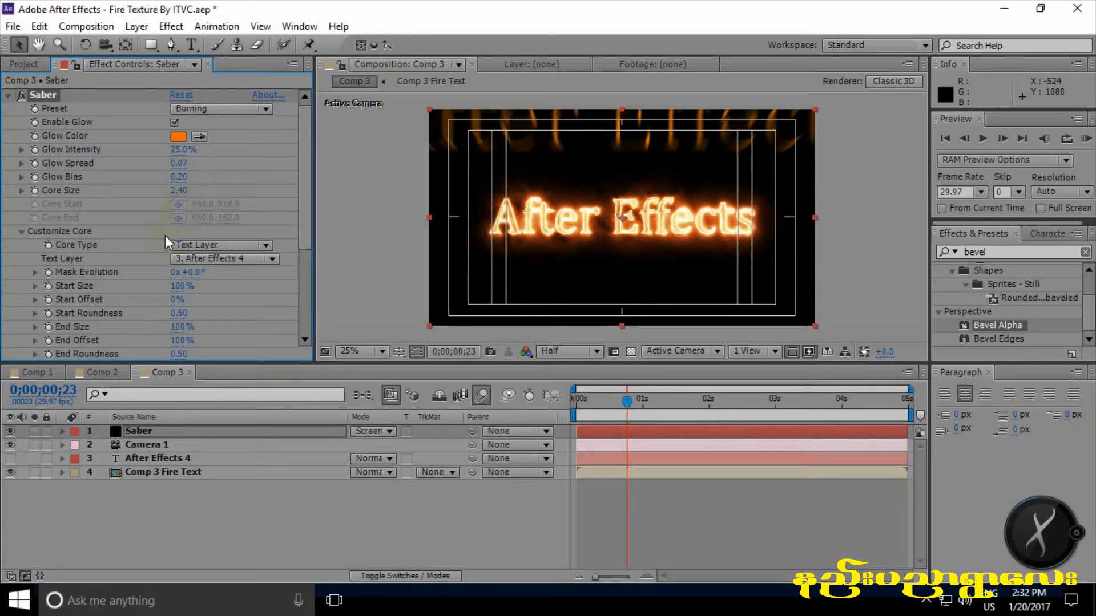
pyautogui.click(177, 191)
pyautogui.press('Return')
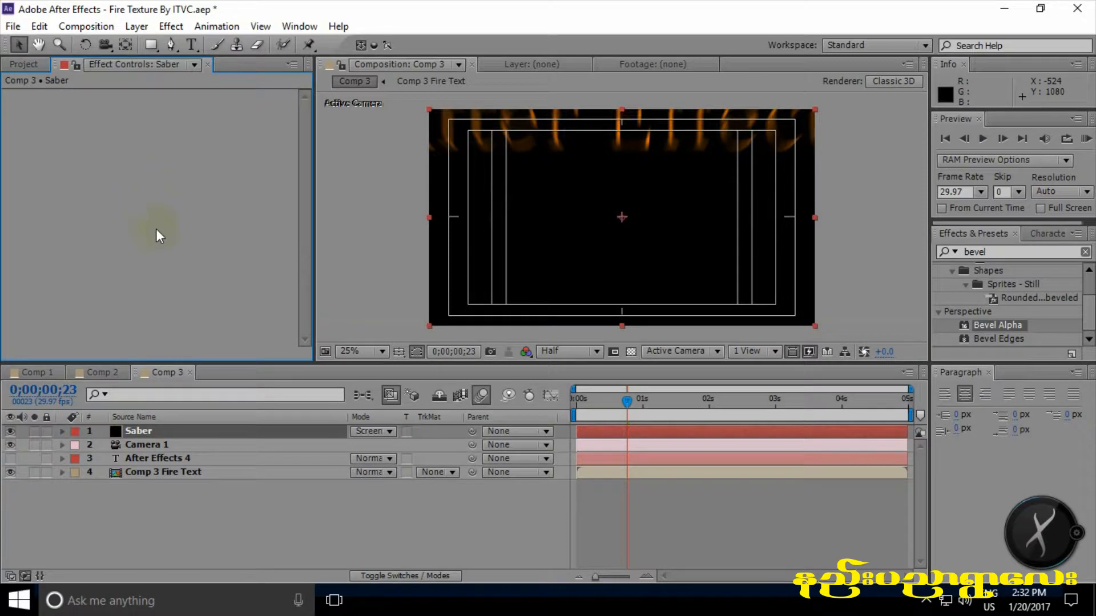
pyautogui.press('Return')
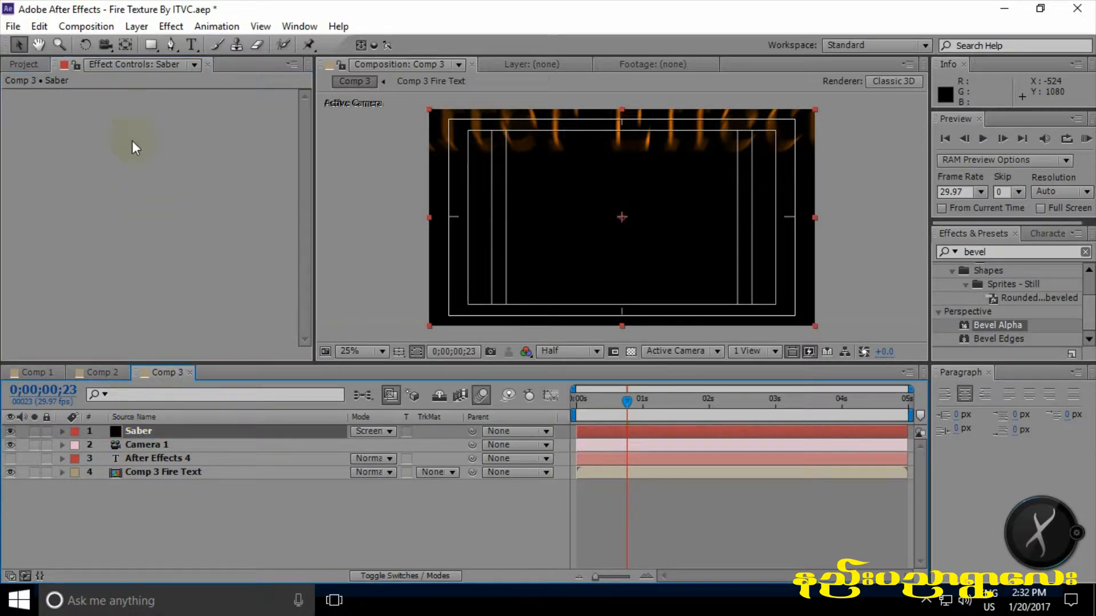
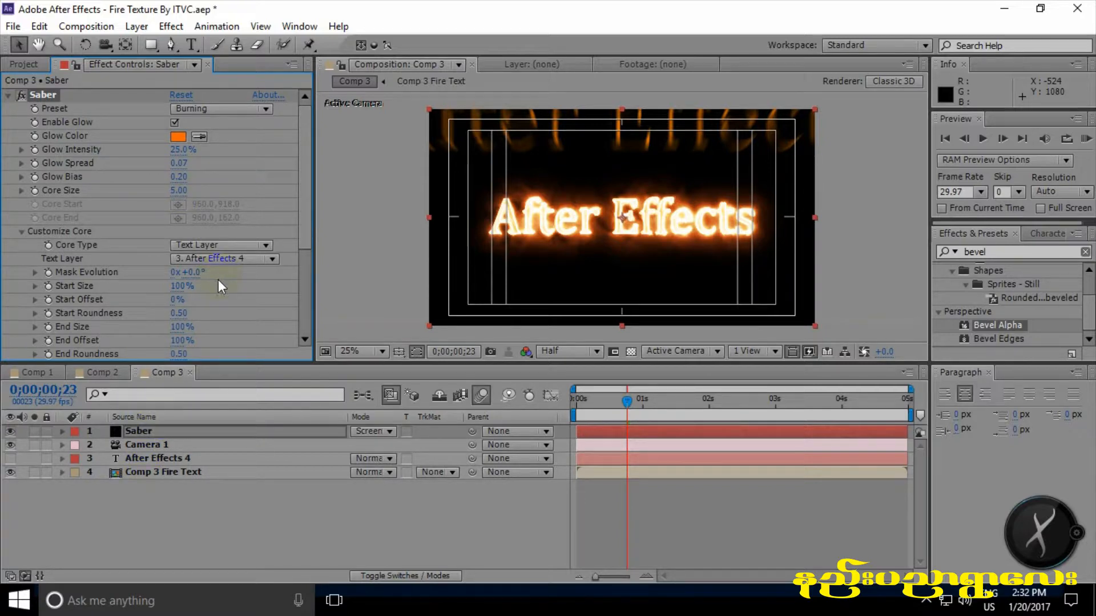
# - Set Saber's Flicker Speed to 25 and its Flicker Intensity to 10%
pyautogui.scroll(-3, 219, 279)
pyautogui.scroll(3, 220, 284)
pyautogui.click(21, 232)
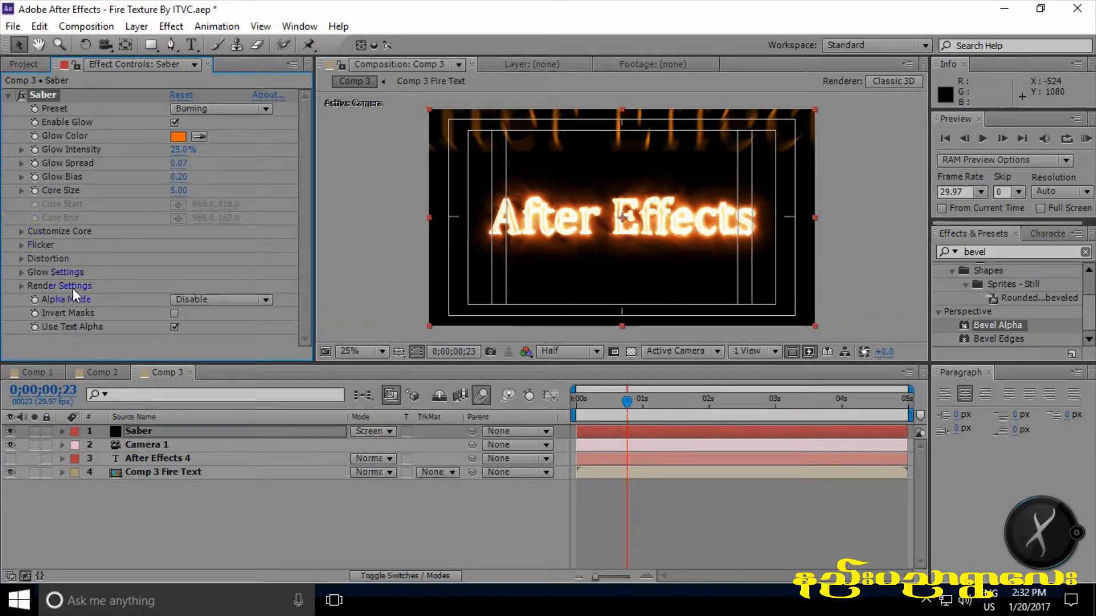
pyautogui.click(21, 245)
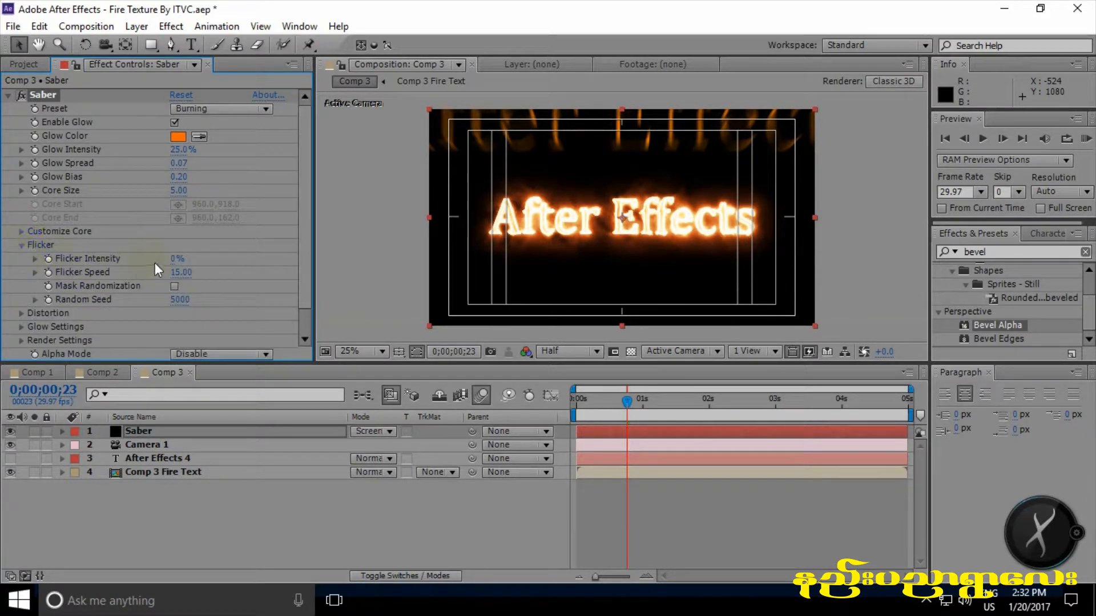
pyautogui.click(179, 273)
pyautogui.write('30')
pyautogui.press('Return')
pyautogui.click(180, 273)
pyautogui.click(173, 258)
pyautogui.write('10')
pyautogui.press('Return')
pyautogui.scroll(-2, 232, 276)
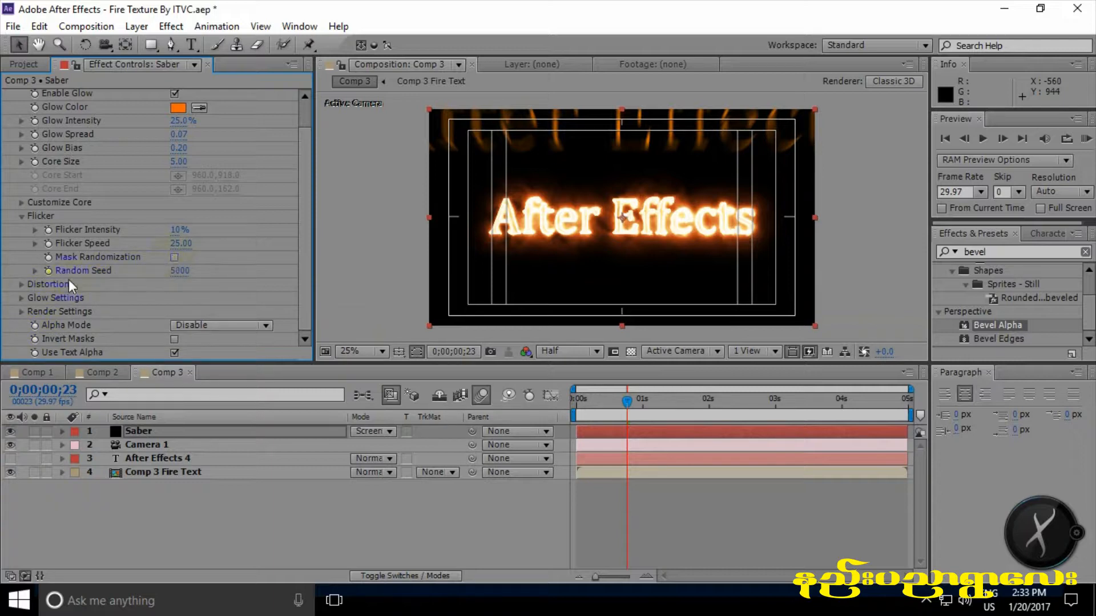
pyautogui.click(22, 217)
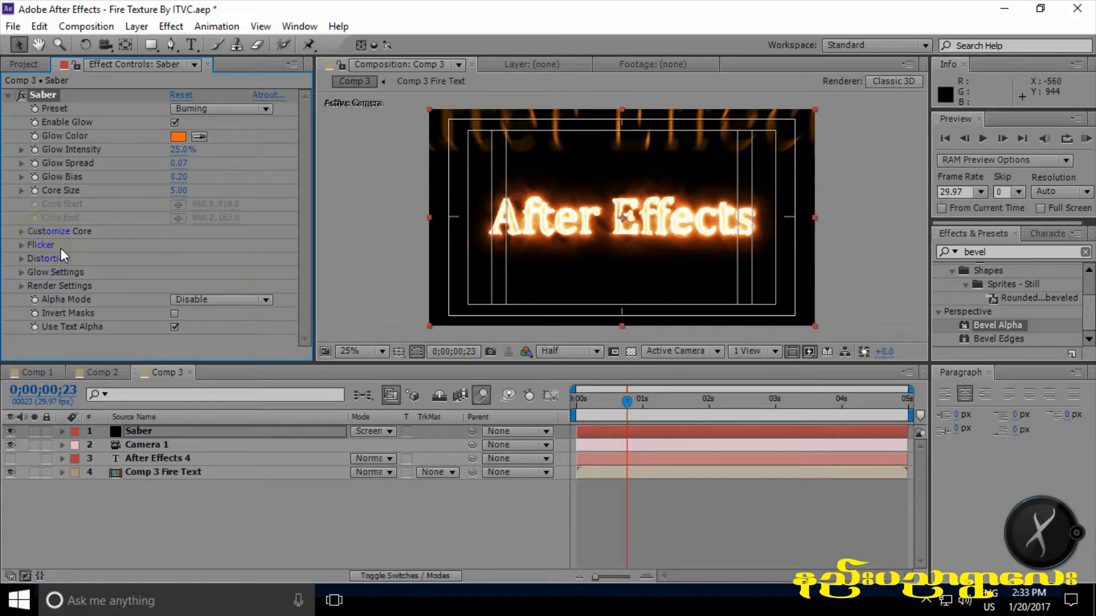
# - In Saber's Glow Distortion settings, set the Wind Speed to 10 and the Motion Blur to 1
pyautogui.click(22, 260)
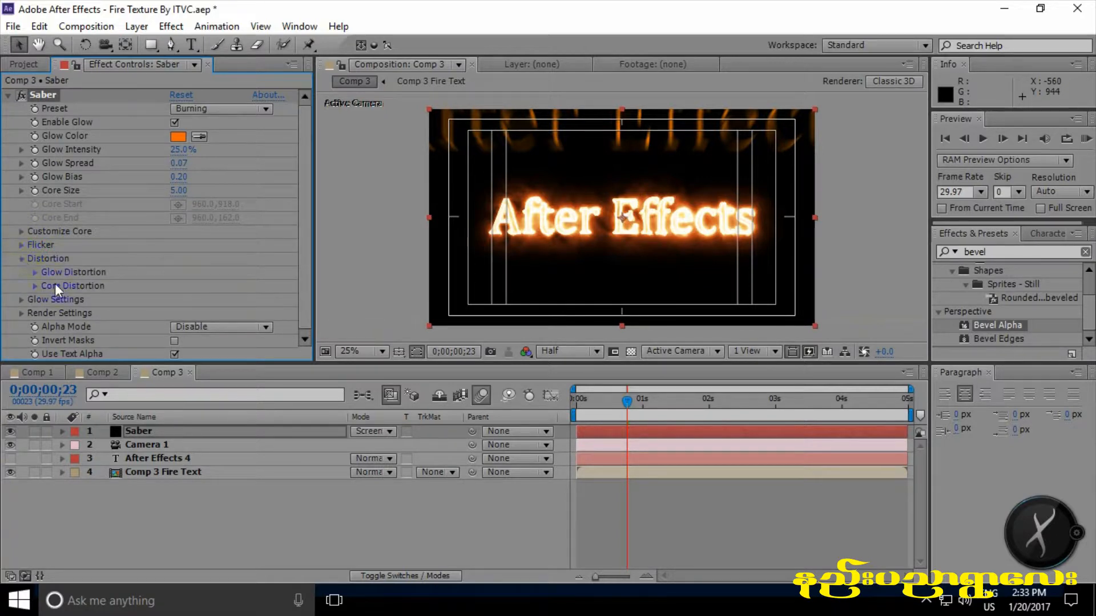
pyautogui.click(33, 271)
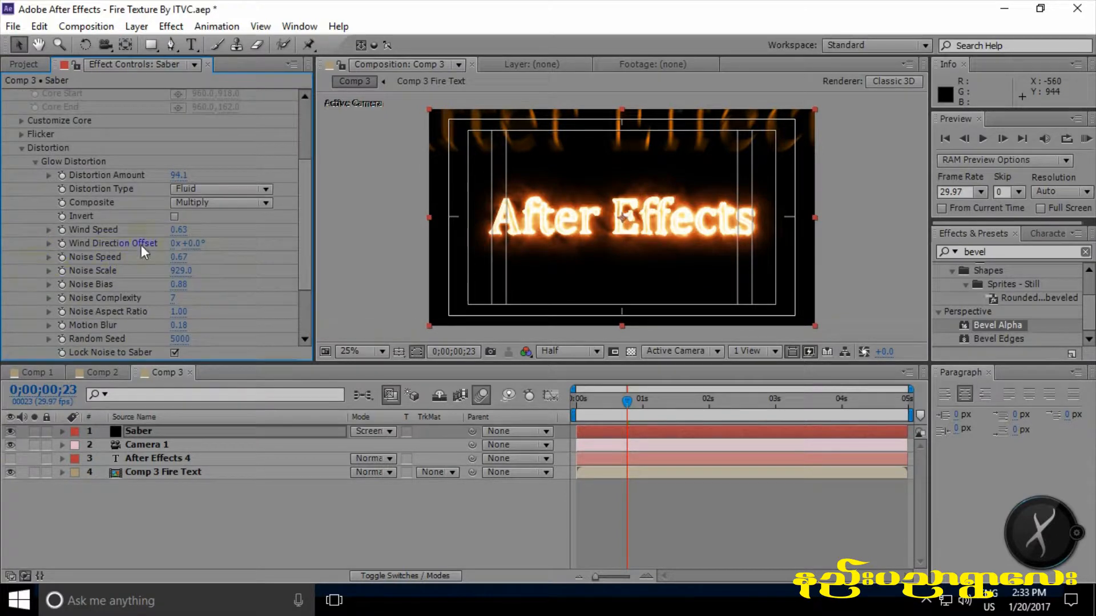
pyautogui.scroll(1, 216, 263)
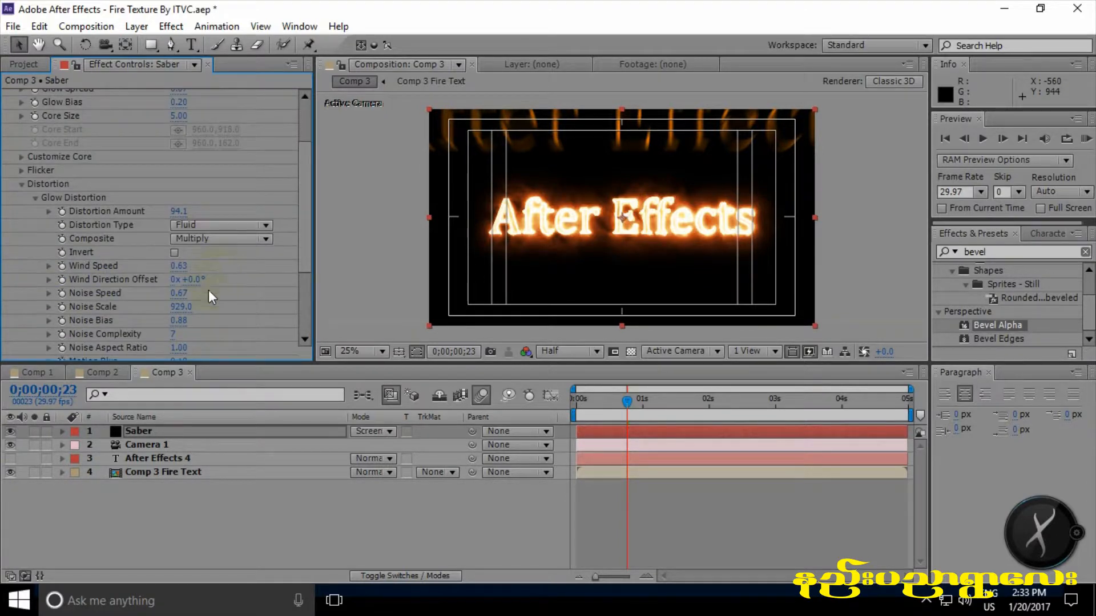
pyautogui.click(177, 266)
pyautogui.press('Return')
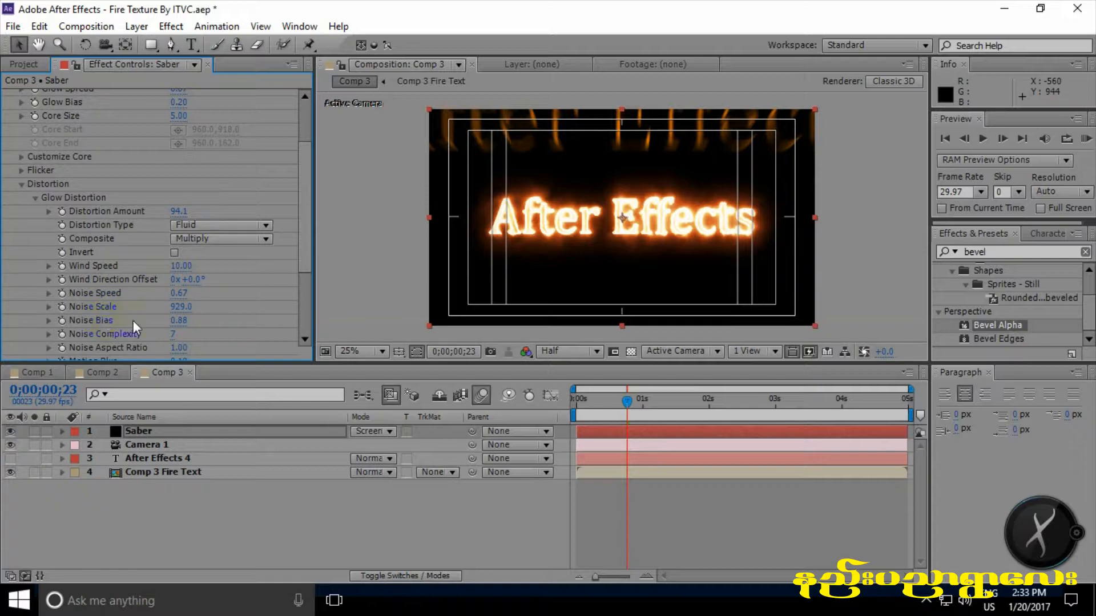
pyautogui.scroll(-2, 200, 321)
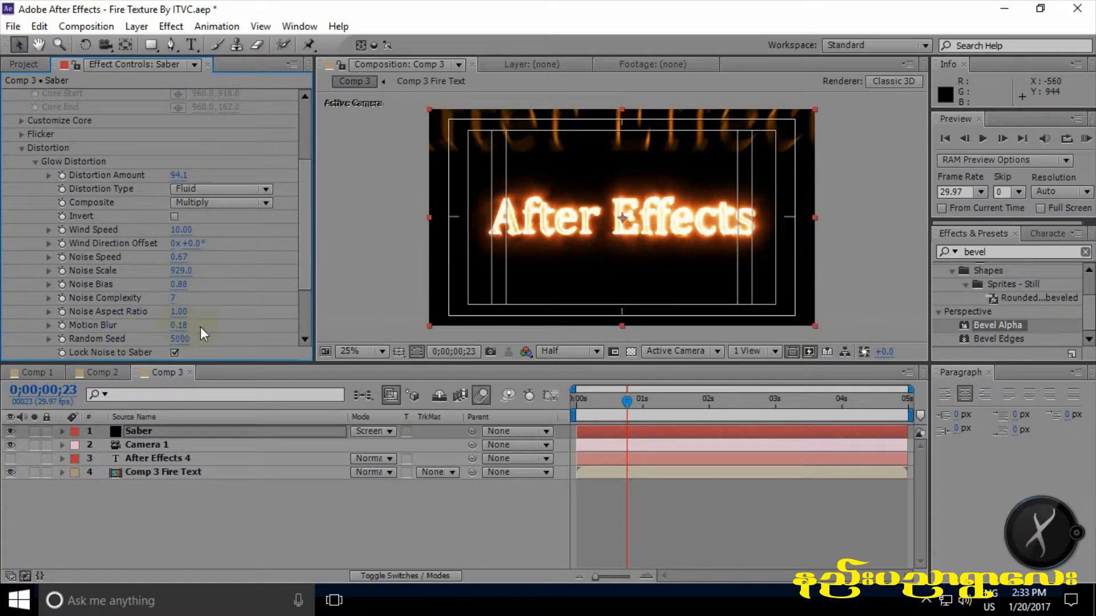
pyautogui.click(179, 325)
pyautogui.write('1')
pyautogui.press('Return')
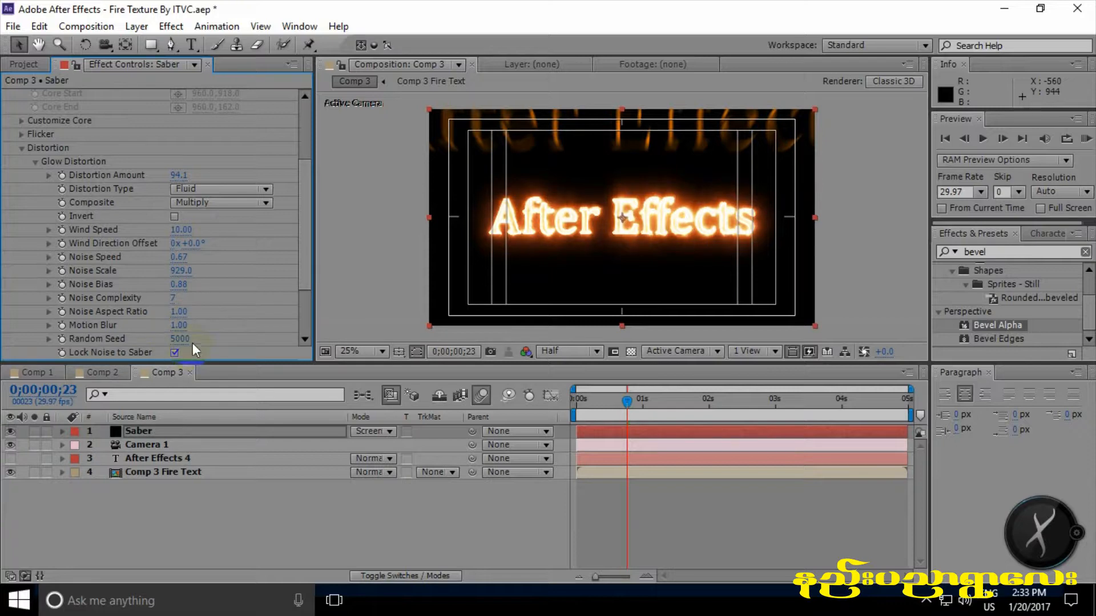
pyautogui.scroll(-2, 215, 322)
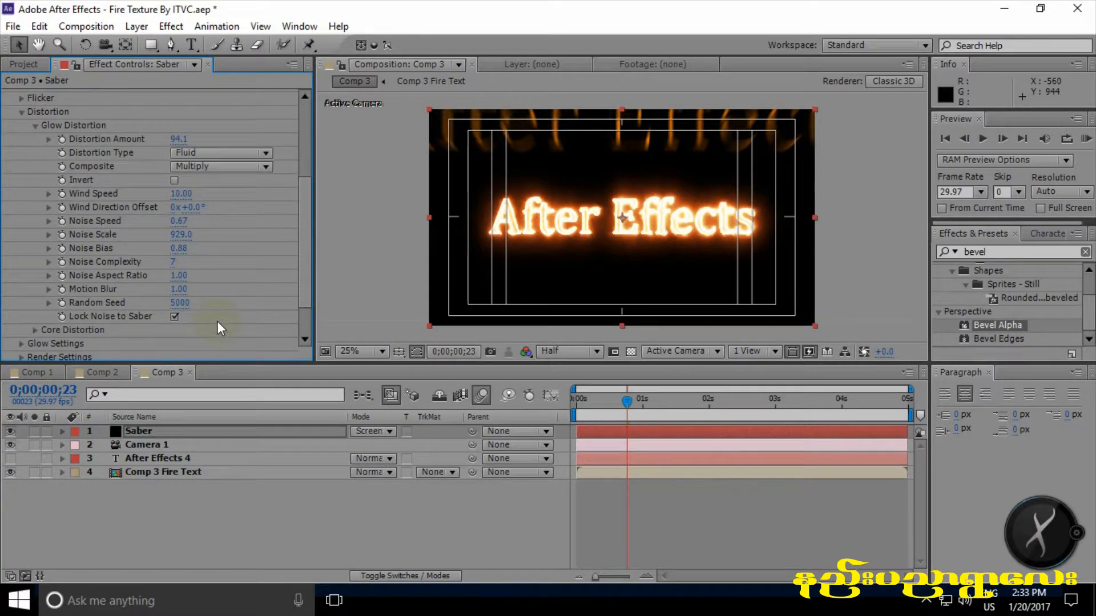
pyautogui.scroll(2, 217, 320)
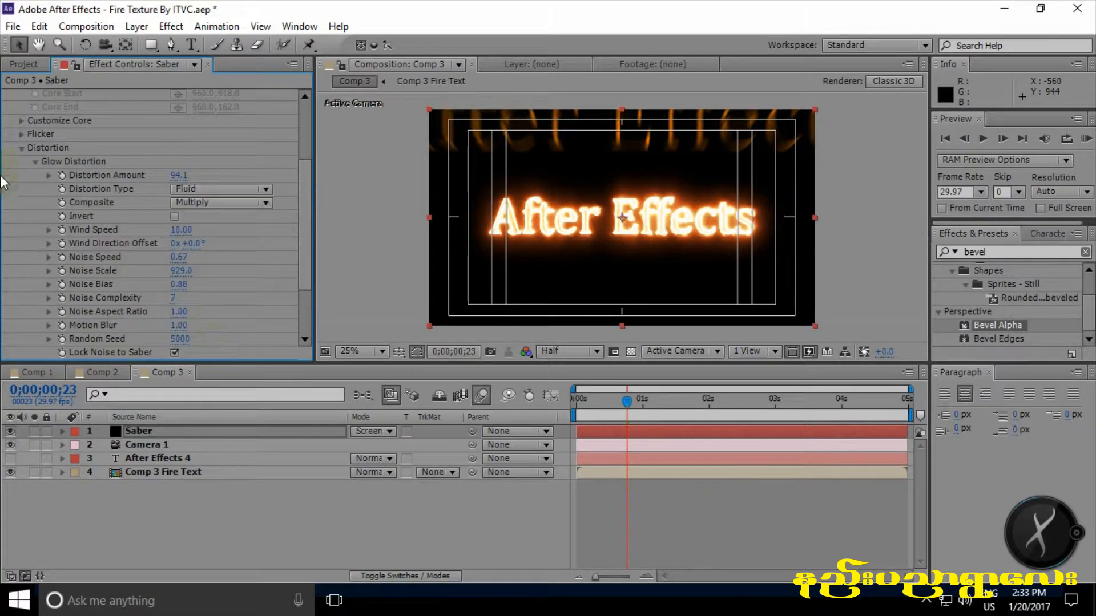
pyautogui.click(21, 149)
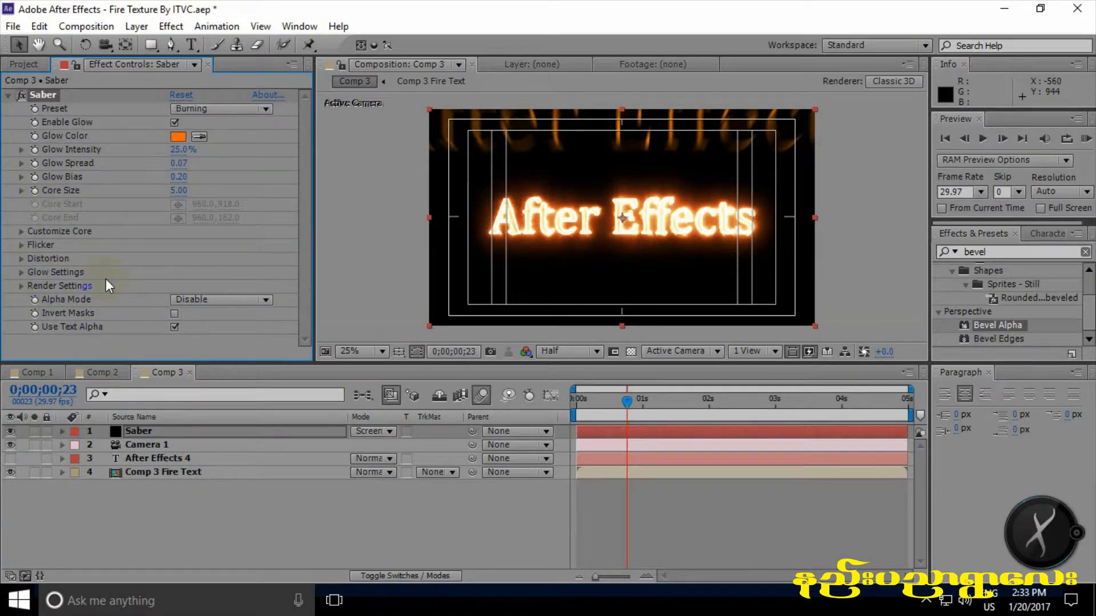
# - Make the Saber layer a 3D layer and enable motion blur for it
pyautogui.click(163, 432)
pyautogui.click(381, 575)
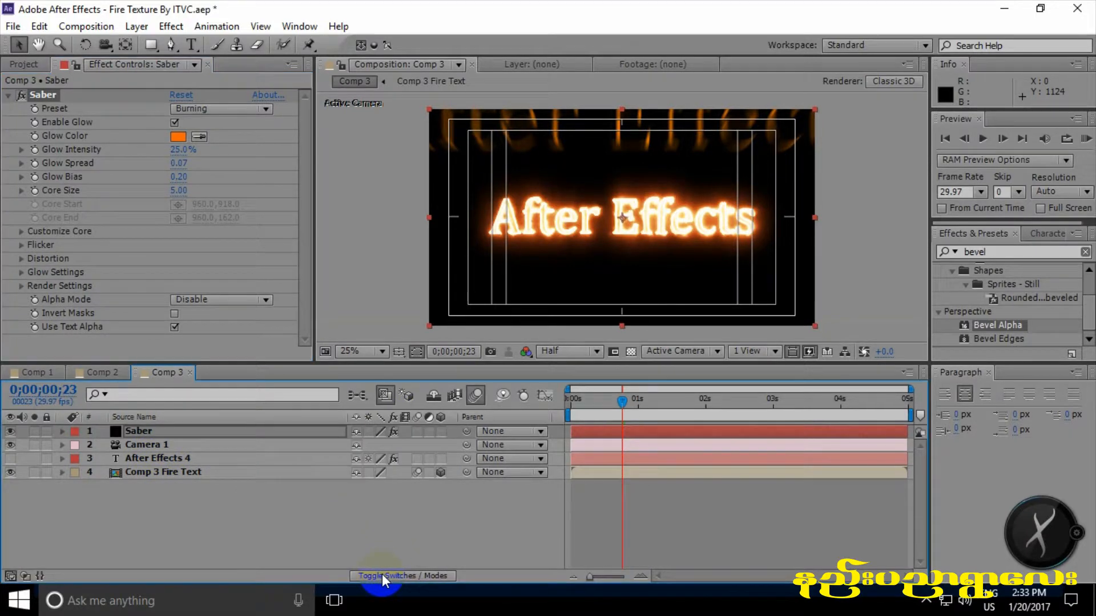
pyautogui.click(441, 432)
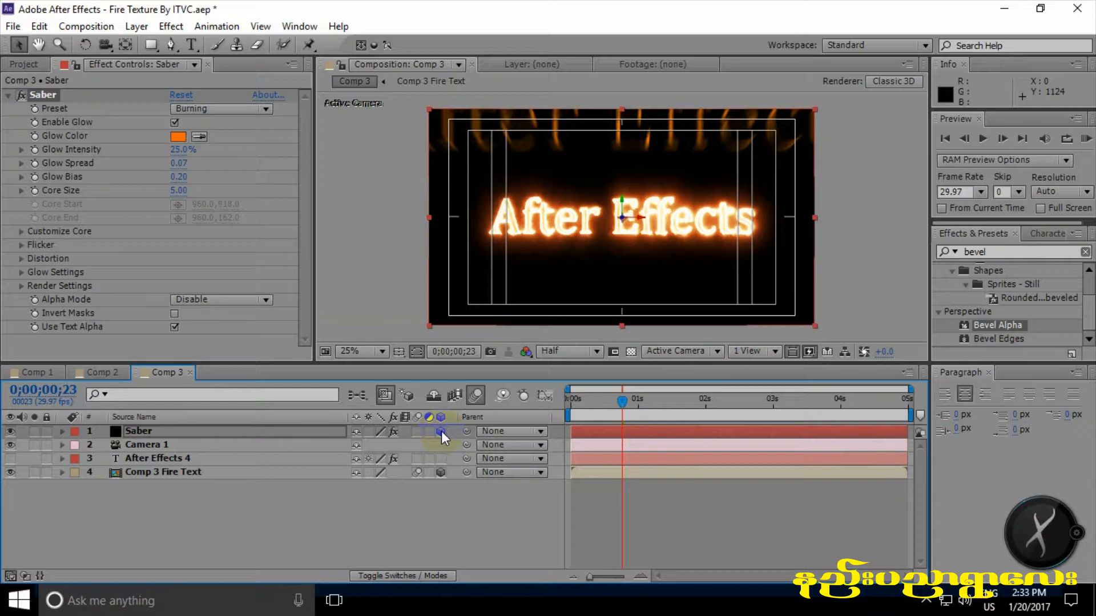
pyautogui.click(416, 432)
# - Move the current time to 0;00;00;00 and copy the Position keyframes of the Comp 3 Fire Text layer
pyautogui.click(197, 474)
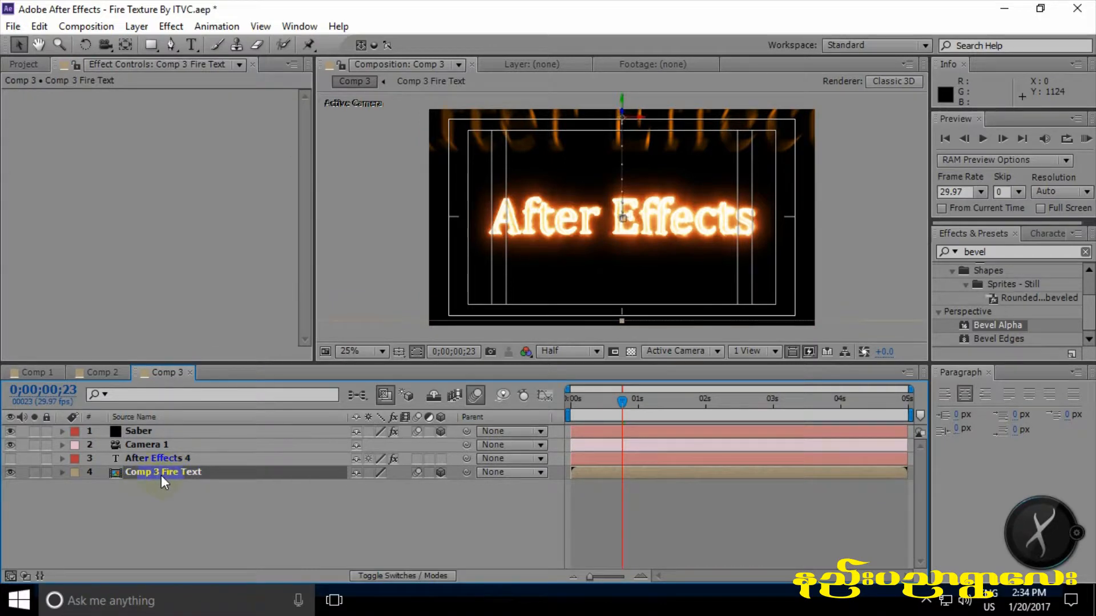
pyautogui.press('p')
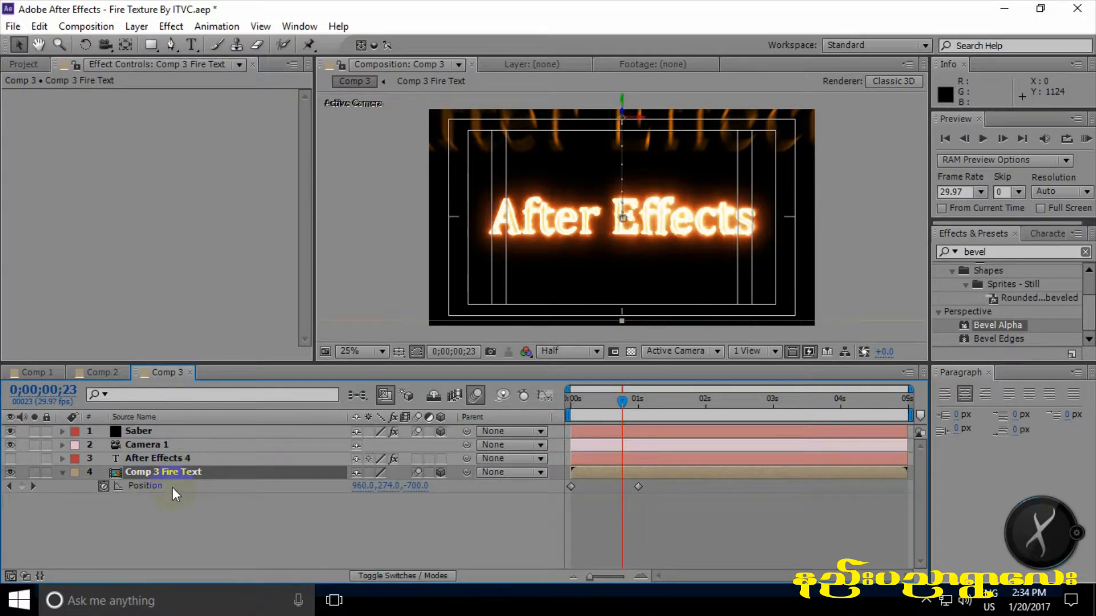
pyautogui.moveTo(605, 406); pyautogui.dragTo(549, 403)
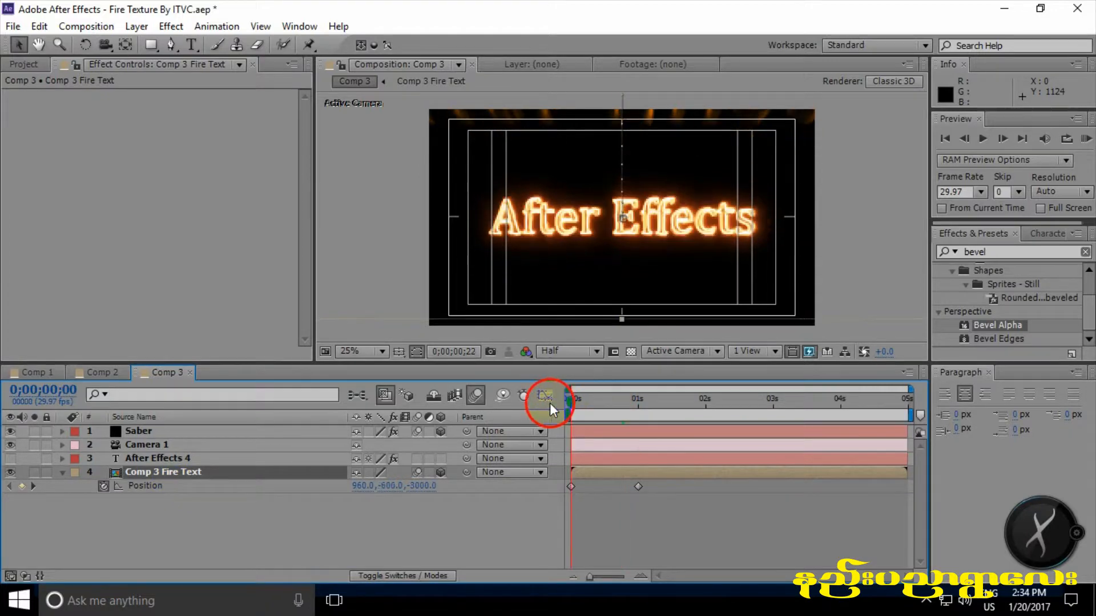
pyautogui.click(179, 486)
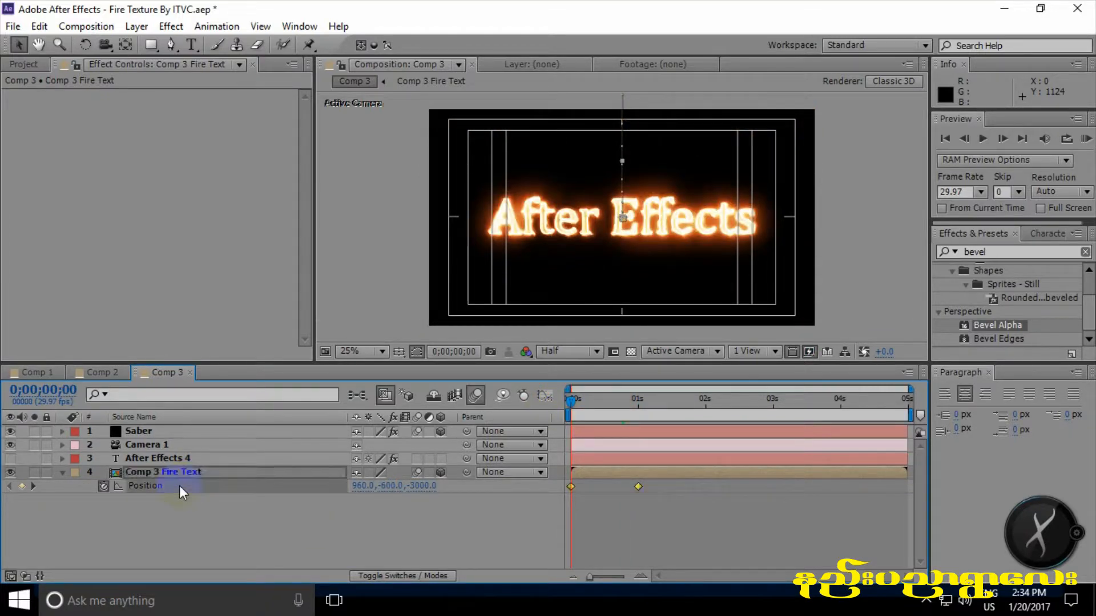
pyautogui.click(39, 26)
pyautogui.click(68, 122)
# - Paste the copied keyframes onto the Saber layer's Position property
pyautogui.click(159, 432)
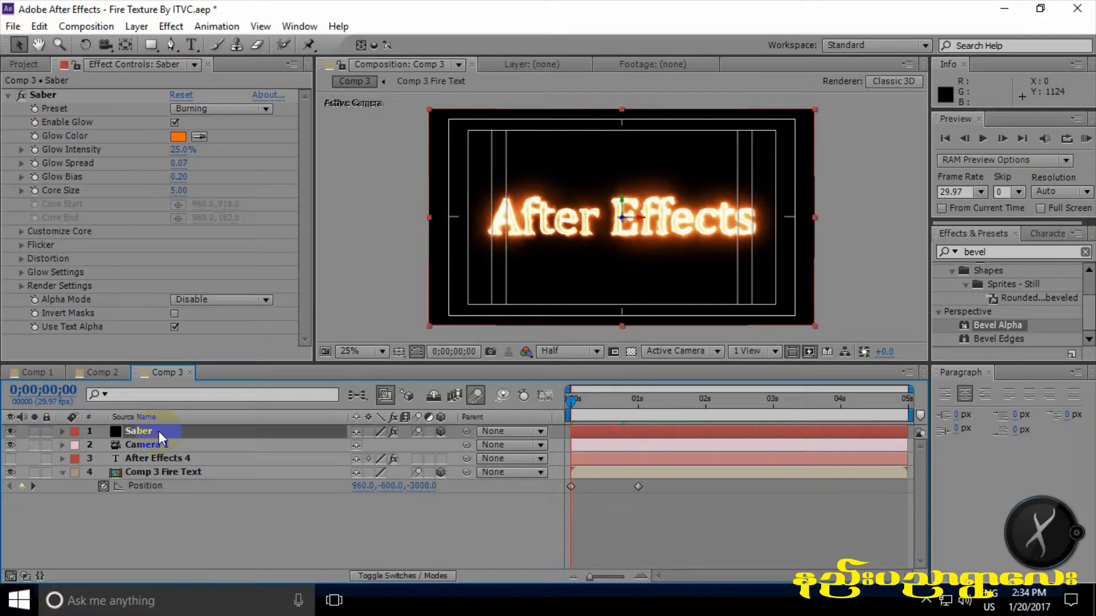
pyautogui.press('p')
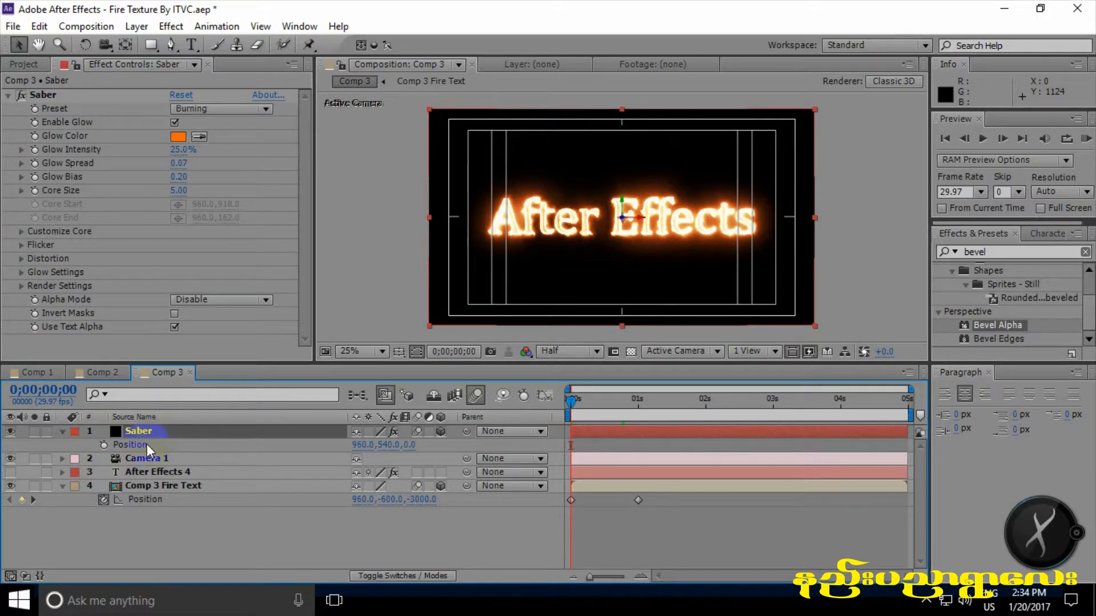
pyautogui.click(142, 445)
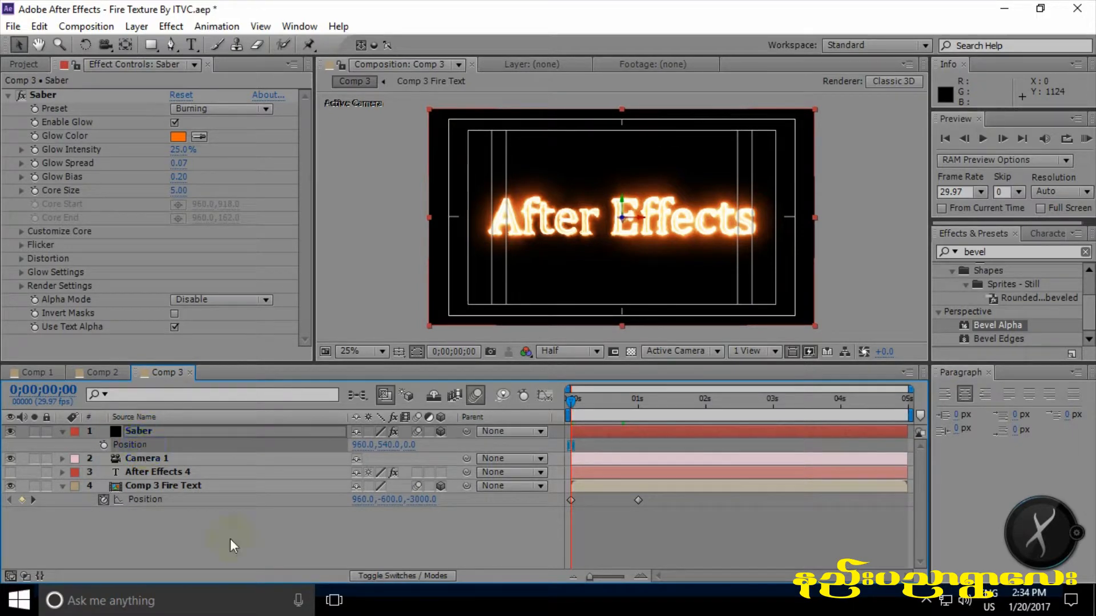
pyautogui.click(39, 26)
pyautogui.click(76, 156)
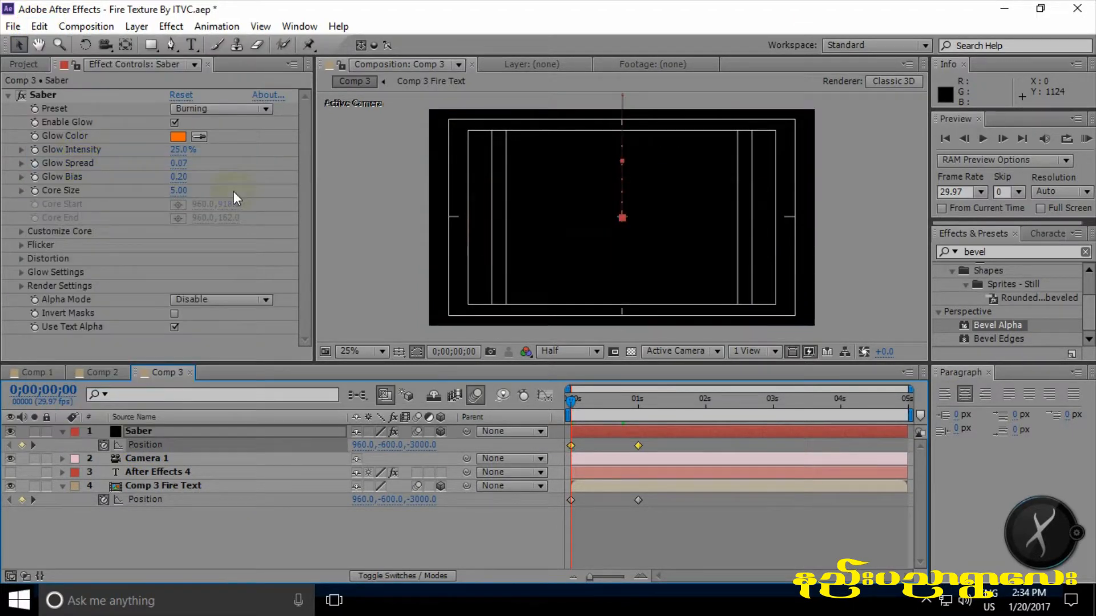
# - Move the current time to 0;00;01;00 and set Saber's Core Size to 3
pyautogui.moveTo(572, 399); pyautogui.dragTo(645, 402)
pyautogui.moveTo(650, 402); pyautogui.dragTo(638, 401)
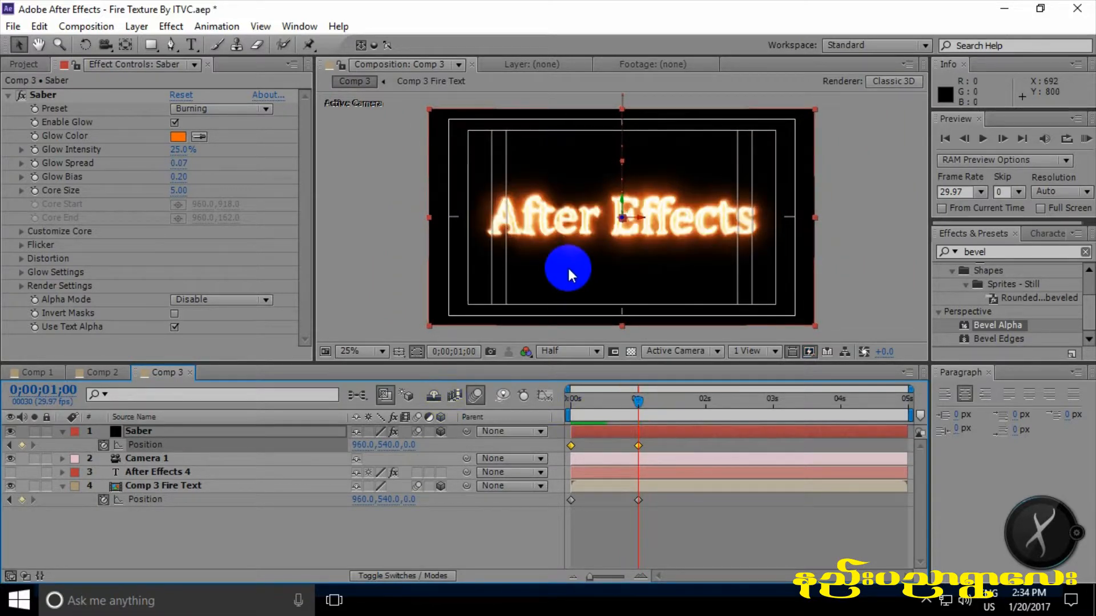
pyautogui.moveTo(636, 392)
pyautogui.mouseDown()
pyautogui.moveTo(587, 402)
pyautogui.moveTo(638, 403)
pyautogui.mouseUp()
pyautogui.click(178, 190)
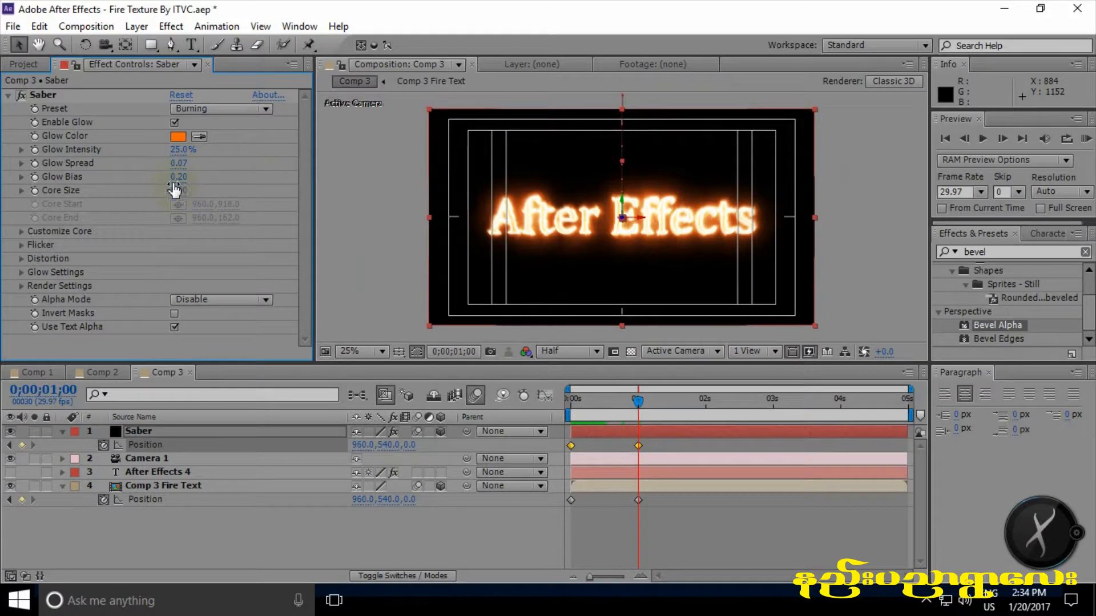
pyautogui.write('1')
pyautogui.press('Return')
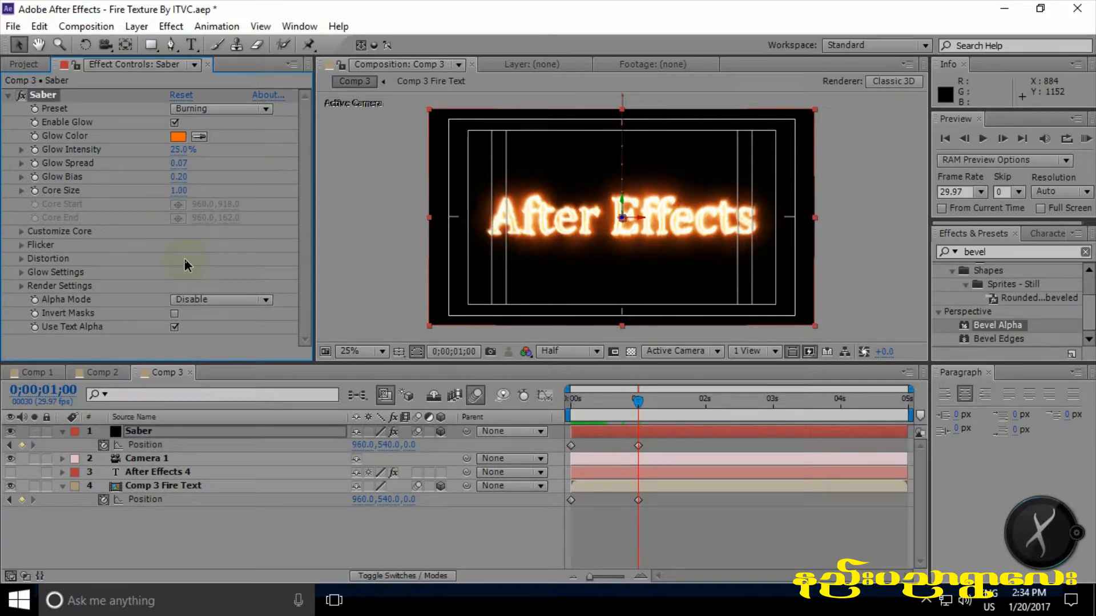
pyautogui.click(174, 193)
pyautogui.write('3')
pyautogui.press('Return')
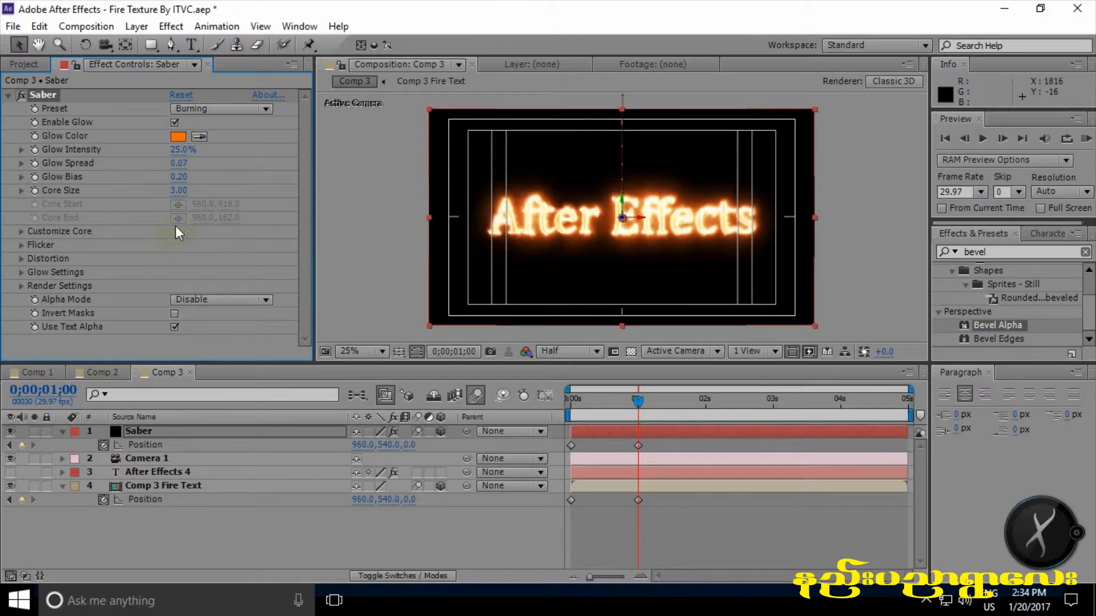
# - Raise Saber's Glow Spread to 0.47
pyautogui.moveTo(173, 169); pyautogui.dragTo(216, 168)
pyautogui.scroll(-1, 608, 240)
pyautogui.scroll(1, 608, 238)
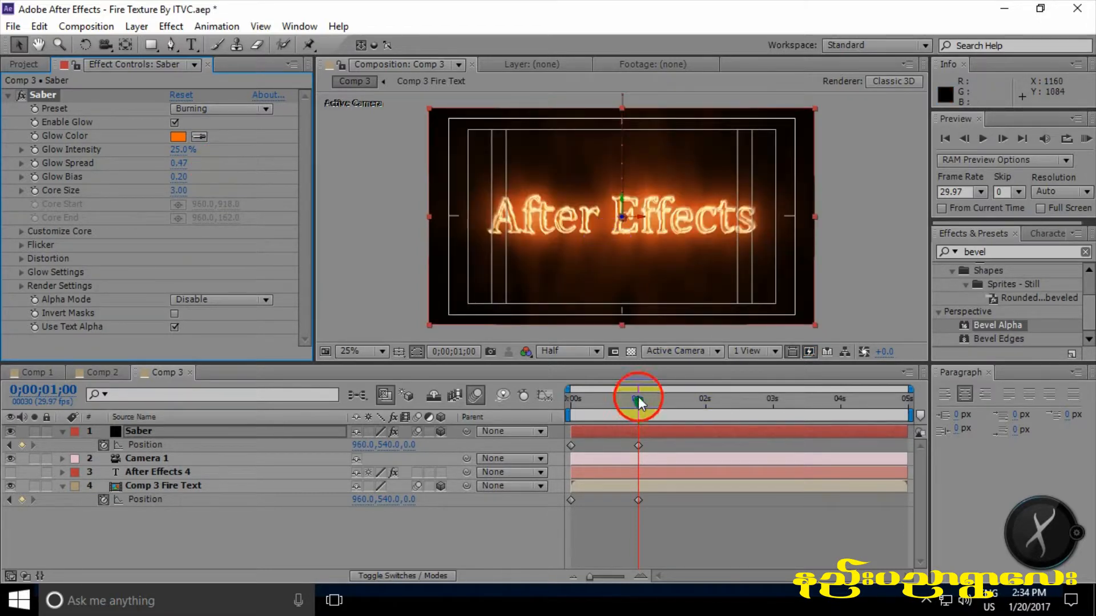
# - Return to the start of the composition and play a RAM preview of the animation
pyautogui.moveTo(638, 396); pyautogui.dragTo(566, 403)
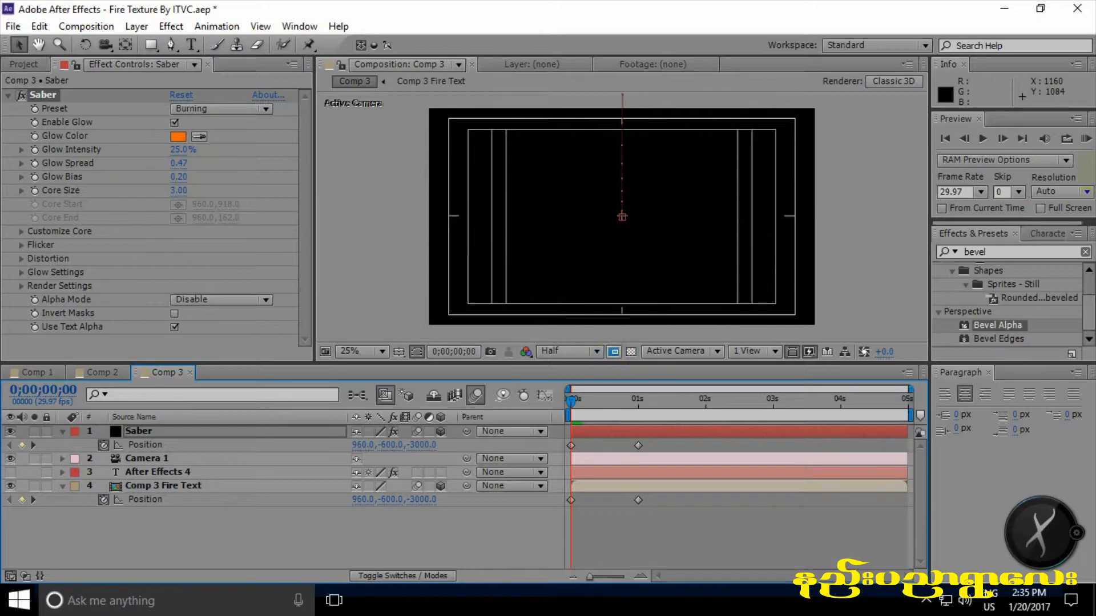
pyautogui.click(1086, 139)
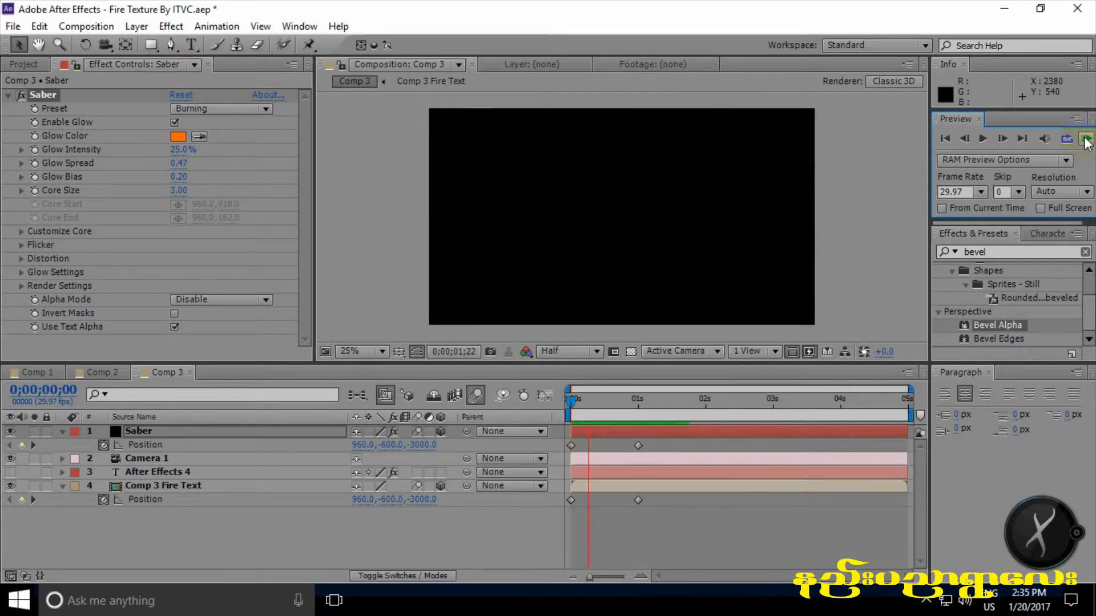
pyautogui.click(519, 515)
# - Move the current time to 0;00;00;16 and review Saber's Customize Core settings
pyautogui.moveTo(673, 406); pyautogui.dragTo(606, 406)
pyautogui.click(580, 262)
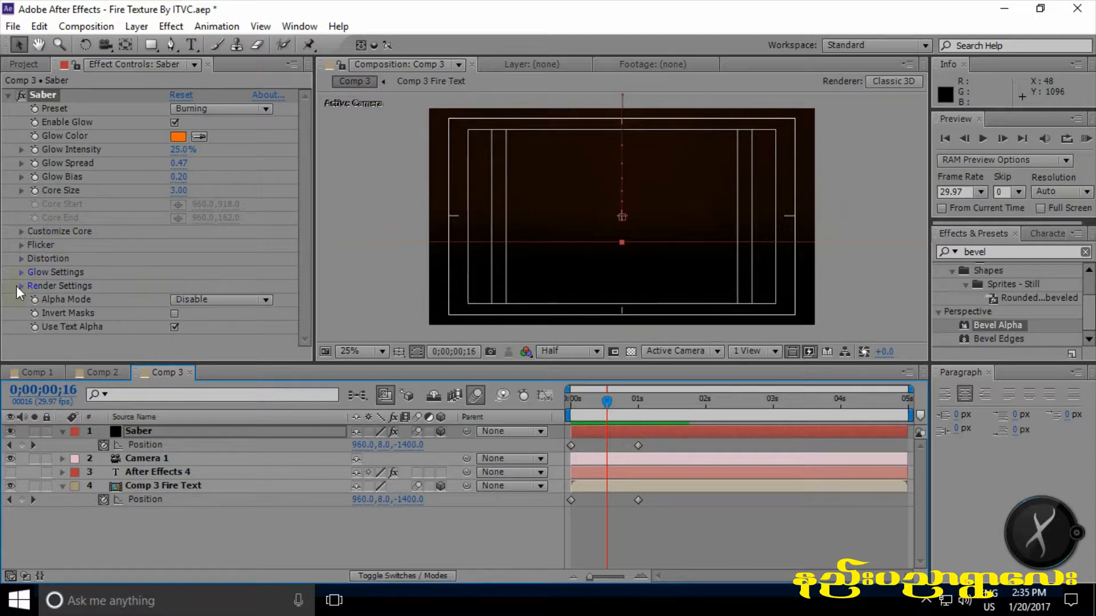
pyautogui.click(21, 231)
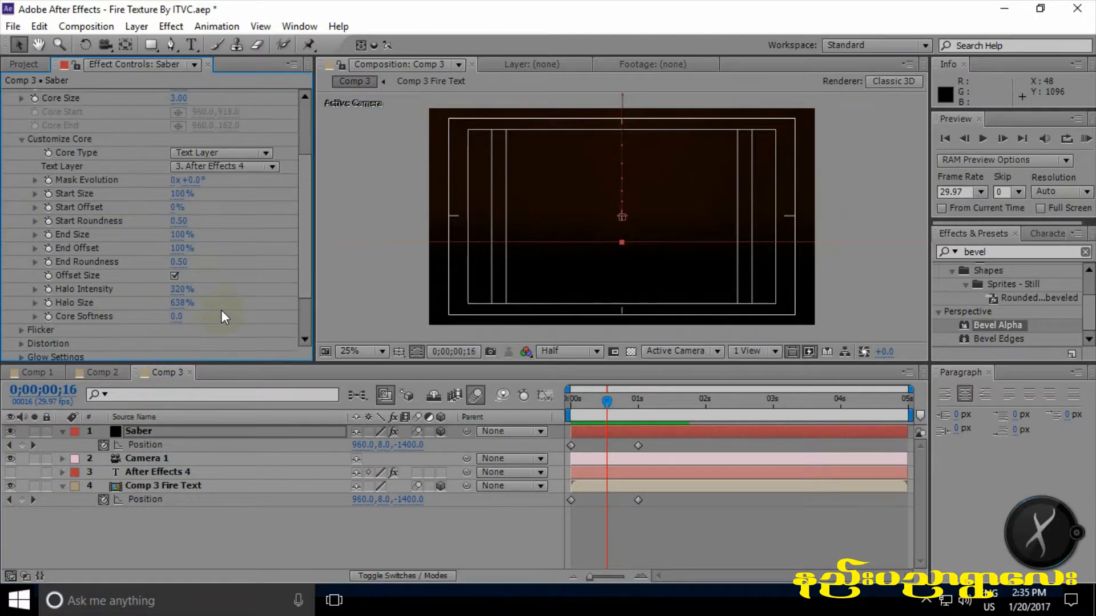
pyautogui.scroll(3, 221, 310)
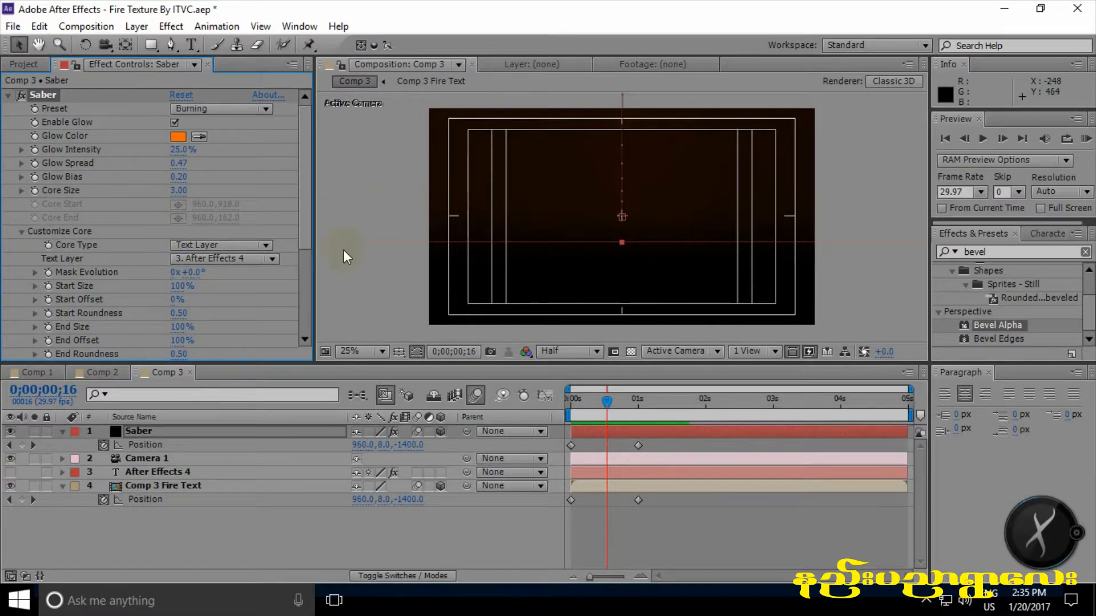
# - Move the current time to 0;00;00;25 and increase Saber's Glow Intensity
pyautogui.moveTo(611, 403); pyautogui.dragTo(630, 403)
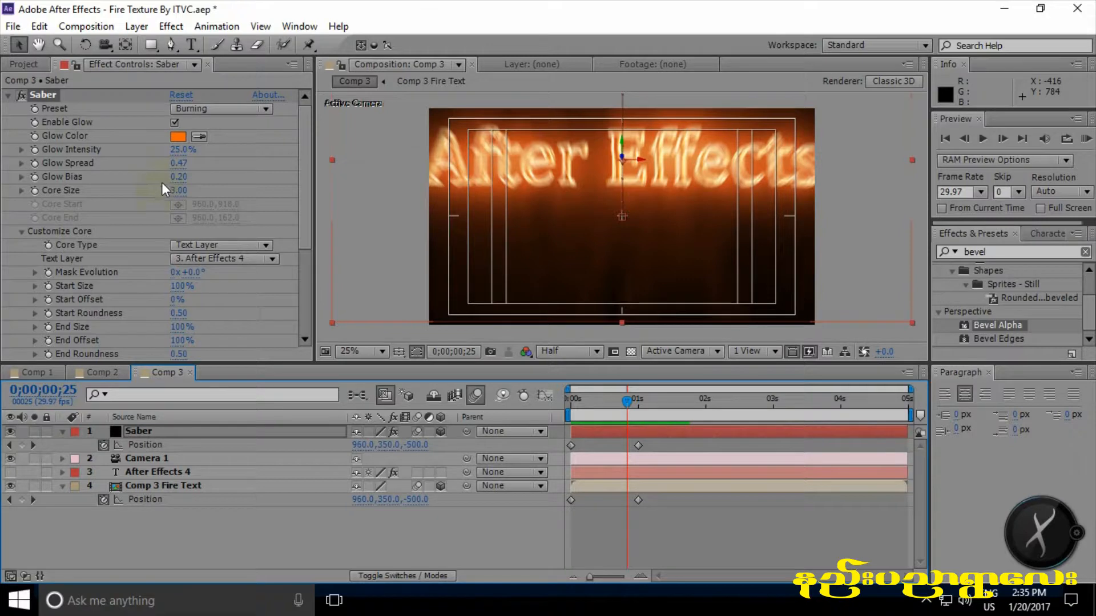
pyautogui.moveTo(179, 154)
pyautogui.mouseDown()
pyautogui.moveTo(122, 150)
pyautogui.moveTo(187, 158)
pyautogui.mouseUp()
pyautogui.scroll(-4, 228, 285)
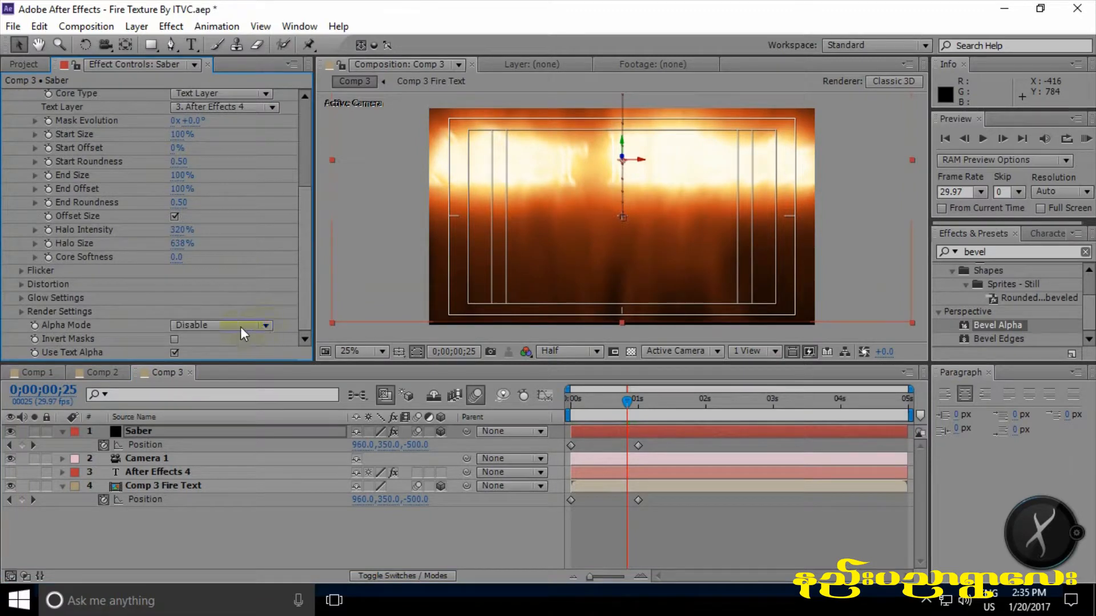
# - At the start of the composition, enable keyframes for Saber's Start Offset and End Offset and set both to 10%
pyautogui.scroll(4, 181, 241)
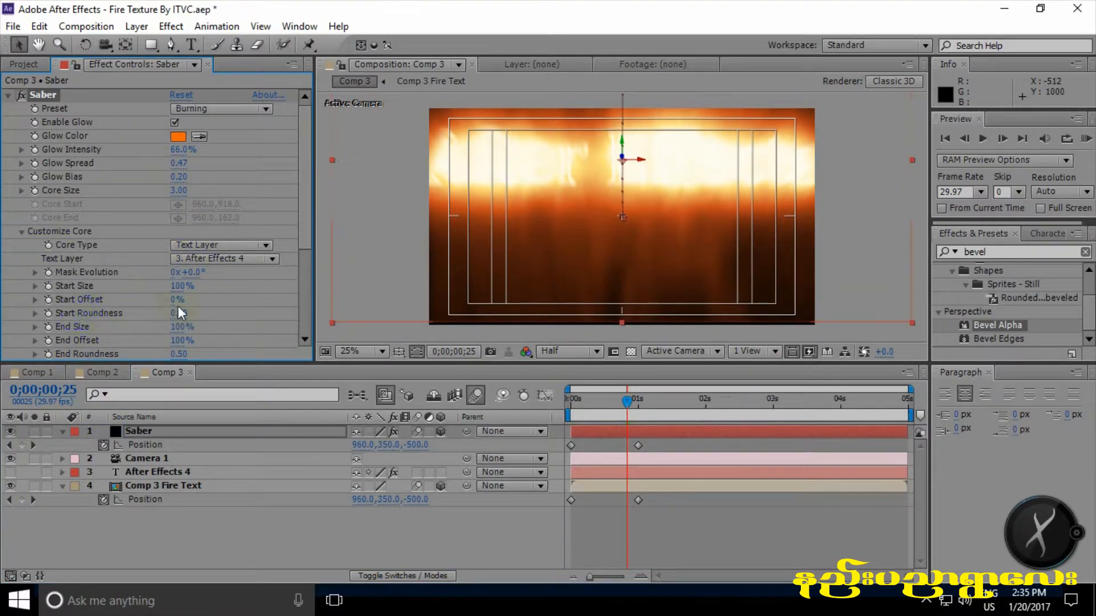
pyautogui.moveTo(624, 400); pyautogui.dragTo(540, 401)
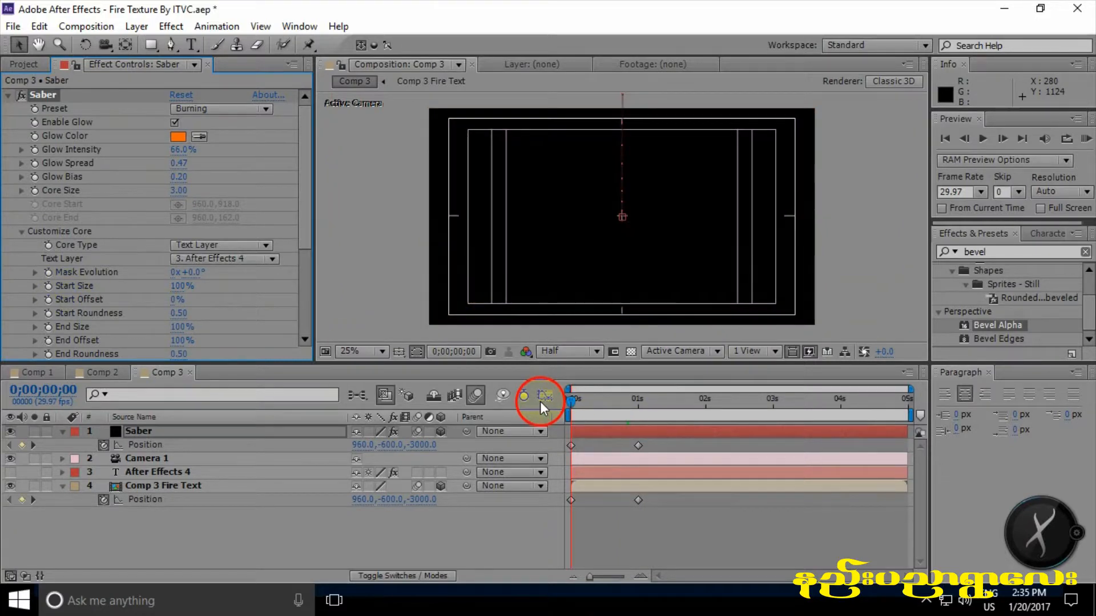
pyautogui.click(49, 300)
pyautogui.click(176, 299)
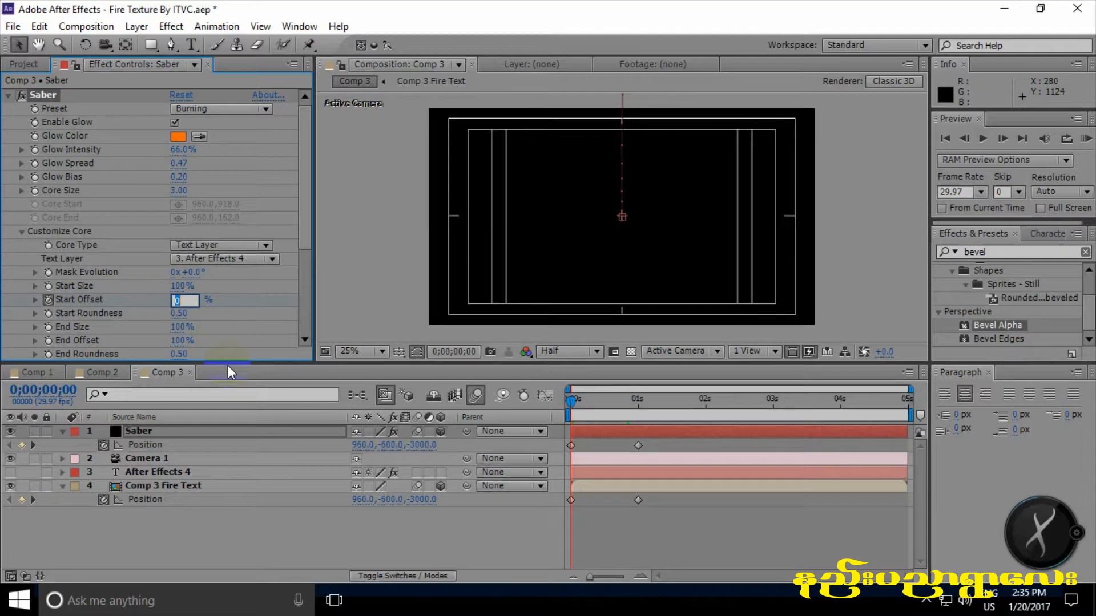
pyautogui.write('10')
pyautogui.press('Return')
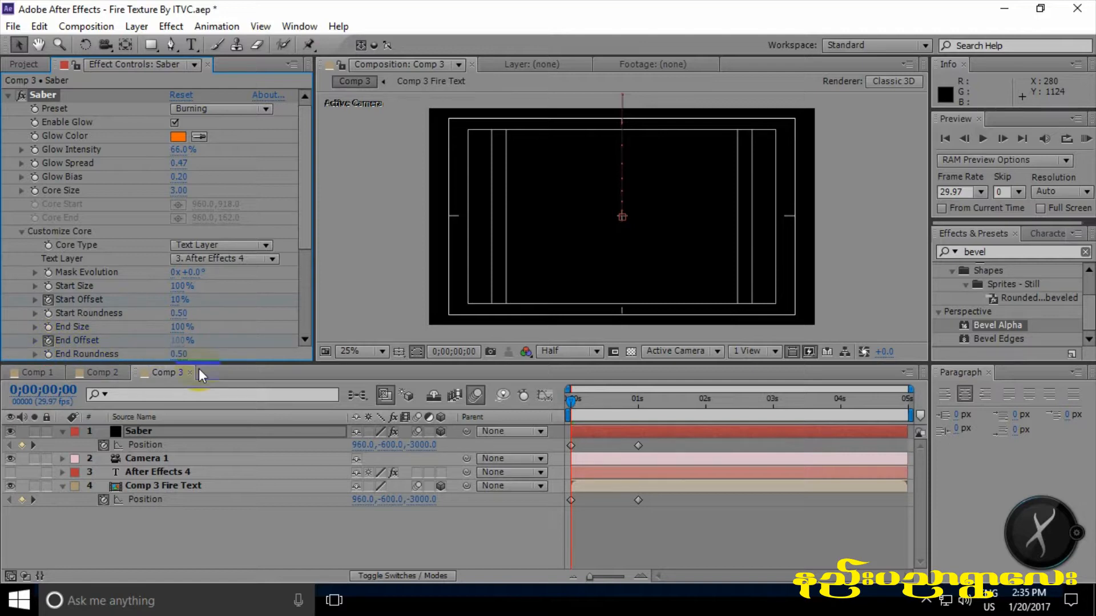
pyautogui.write('10')
pyautogui.press('Return')
# - Move the current time to 0;00;01;00 and set Saber's Glow Intensity to 35%, Core Size to 5.00 and Glow Bias to 0.00
pyautogui.moveTo(569, 400); pyautogui.dragTo(638, 403)
pyautogui.moveTo(178, 150); pyautogui.dragTo(228, 172)
pyautogui.click(180, 149)
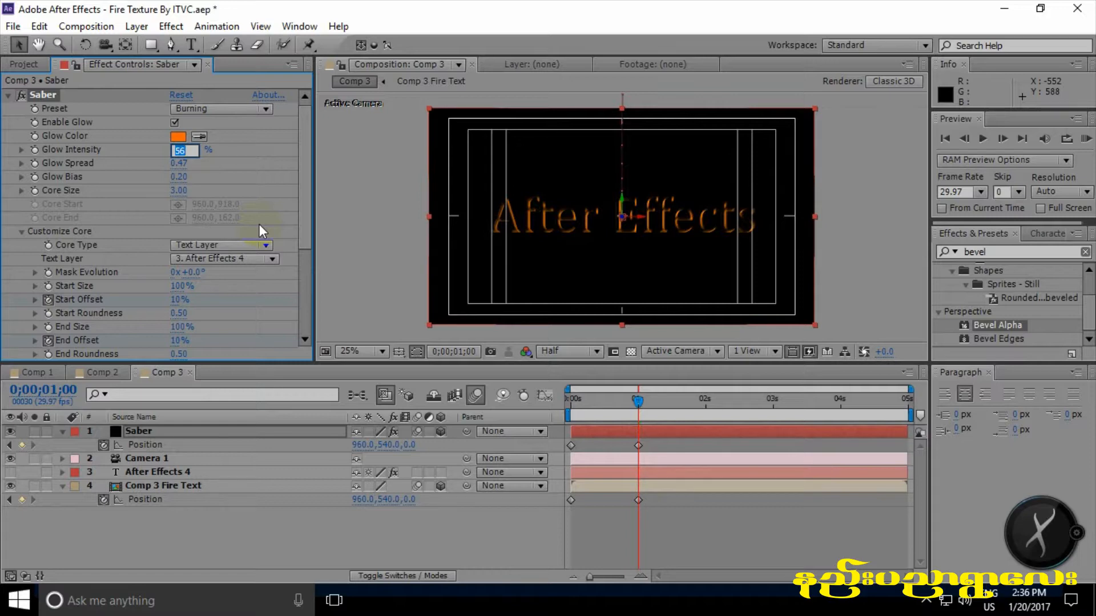
pyautogui.write('35')
pyautogui.click(445, 210)
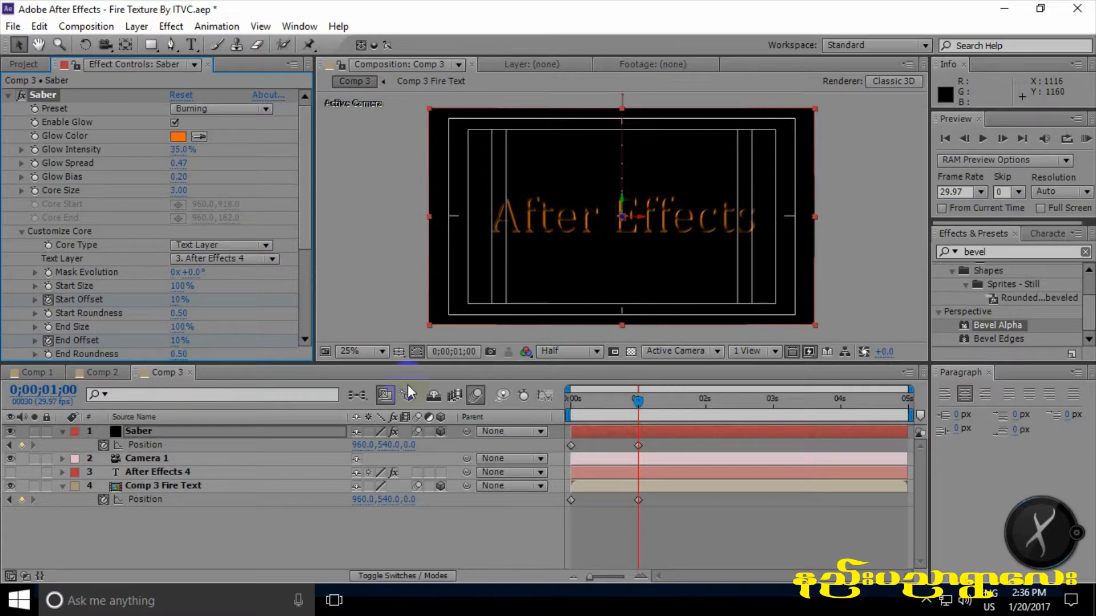
pyautogui.moveTo(178, 190); pyautogui.dragTo(226, 254)
pyautogui.moveTo(177, 176); pyautogui.dragTo(115, 174)
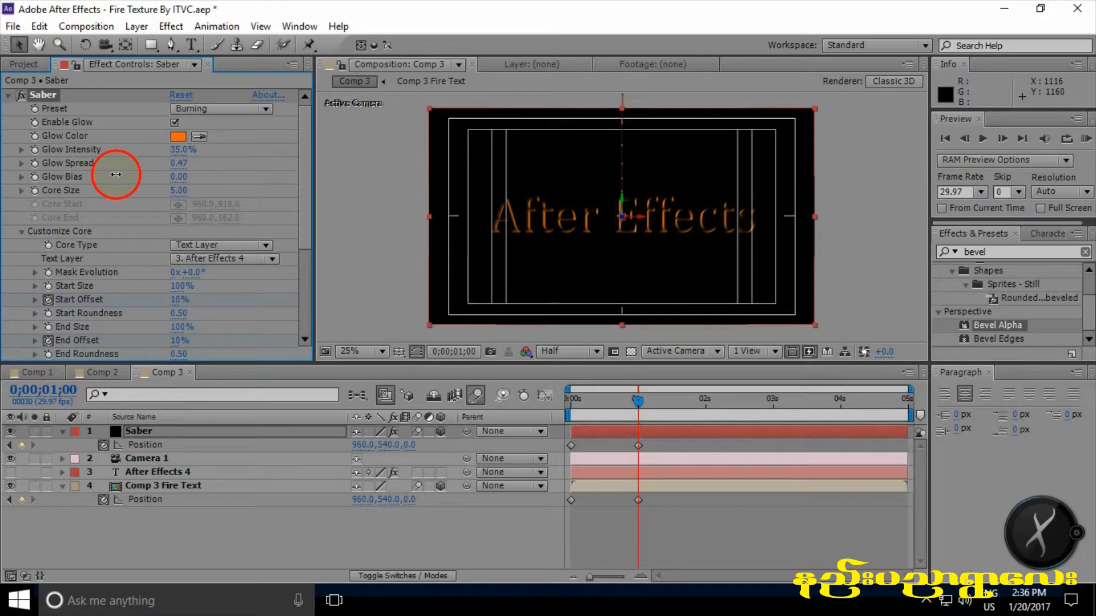
# - Set Saber's End Offset to 0% at 0;00;01;00
pyautogui.scroll(-3, 190, 318)
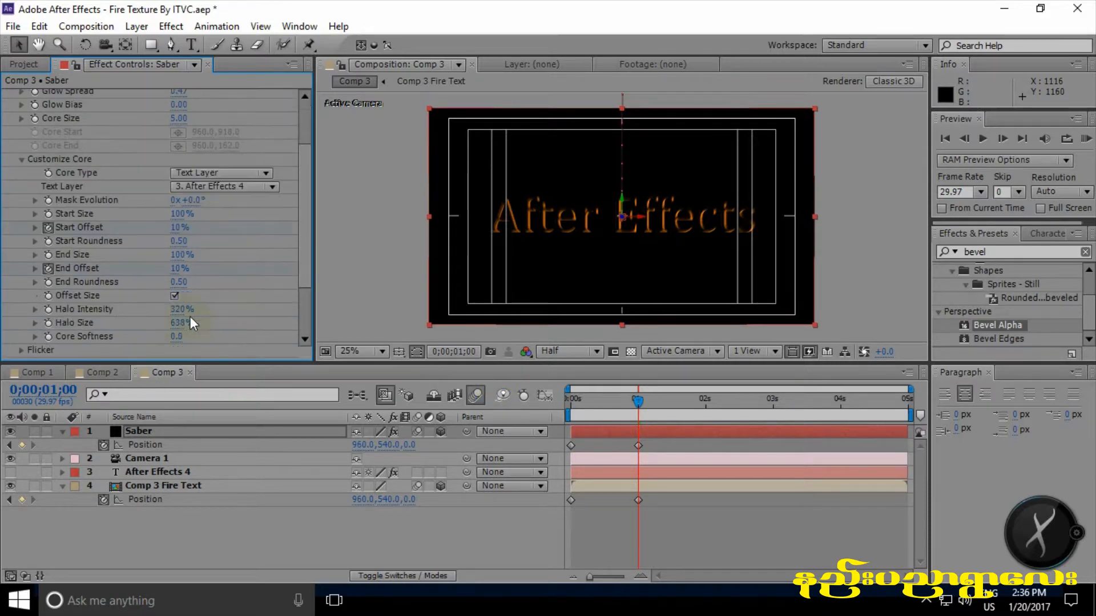
pyautogui.scroll(-3, 190, 318)
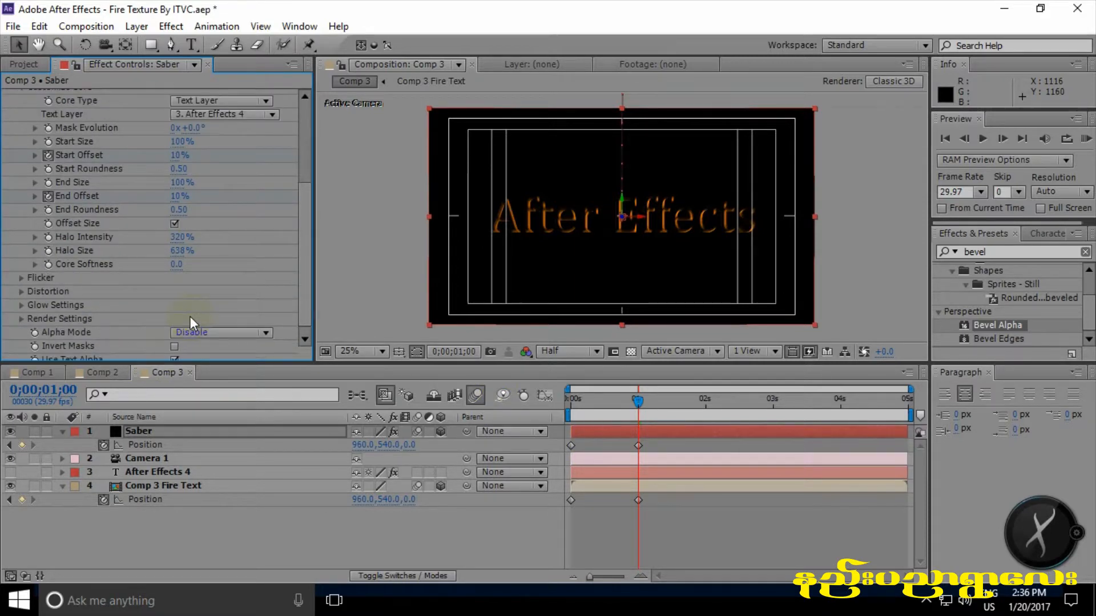
pyautogui.scroll(2, 190, 316)
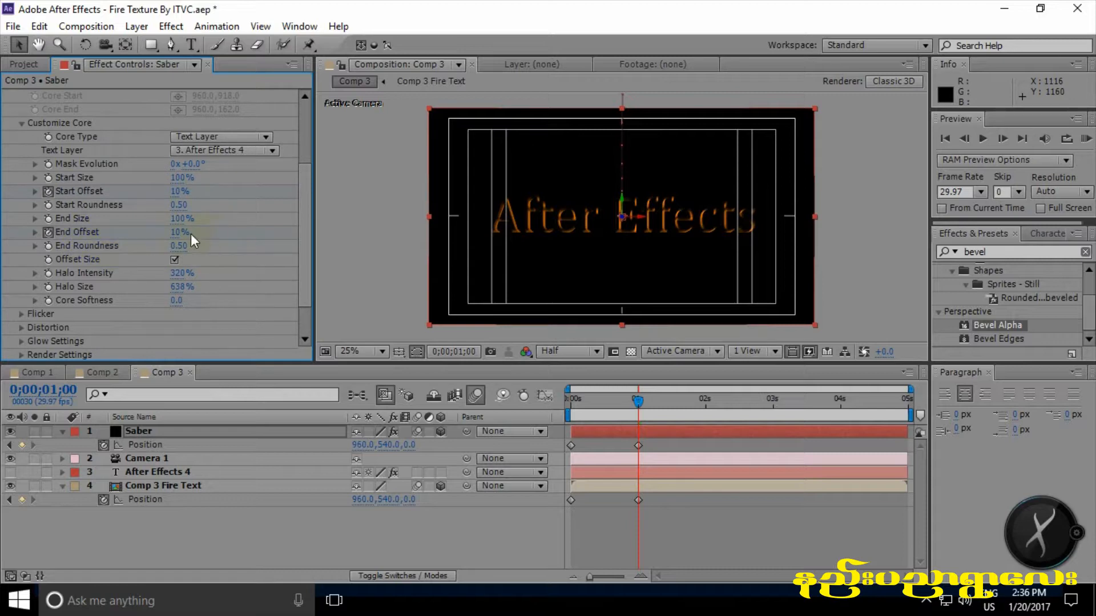
pyautogui.write('0')
pyautogui.press('Return')
pyautogui.click(640, 407)
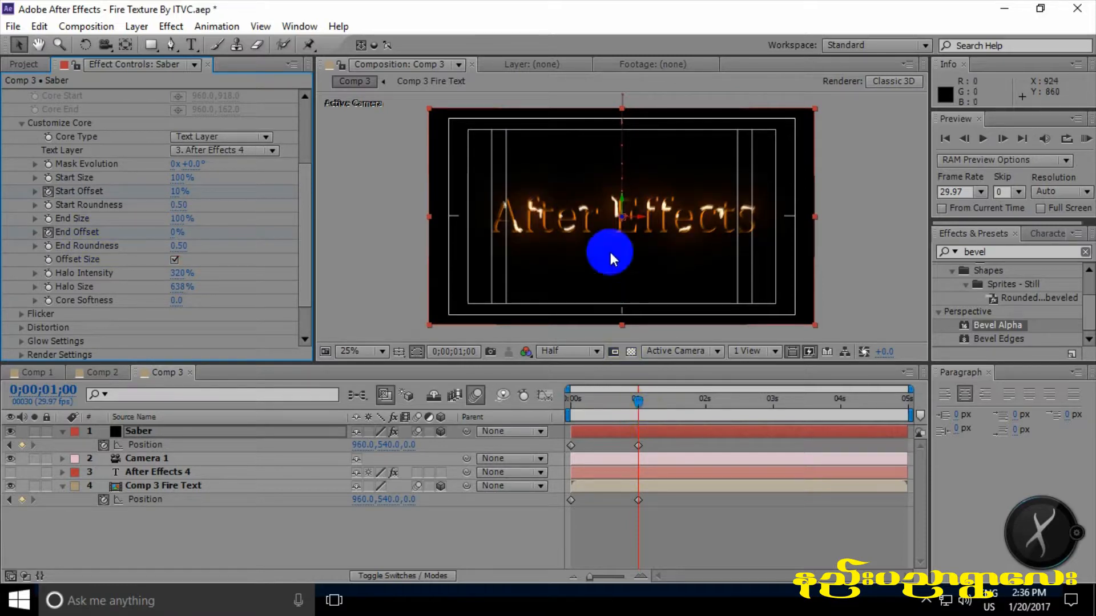
# - Raise Saber's Glow Intensity to 87% and reduce its Core Size to 3.10
pyautogui.scroll(4, 256, 212)
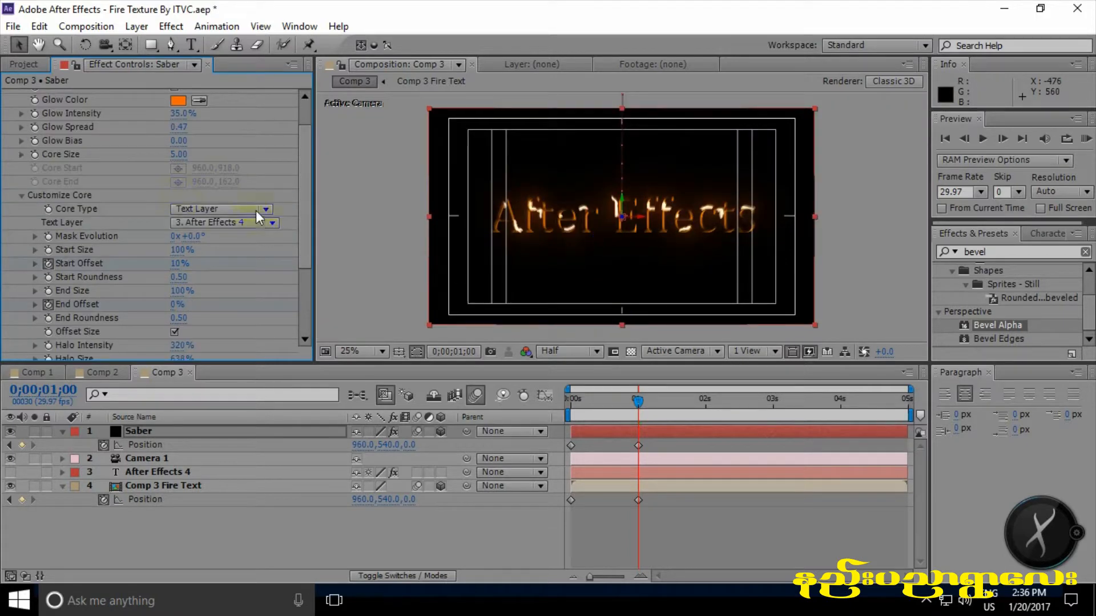
pyautogui.moveTo(178, 118); pyautogui.dragTo(220, 115)
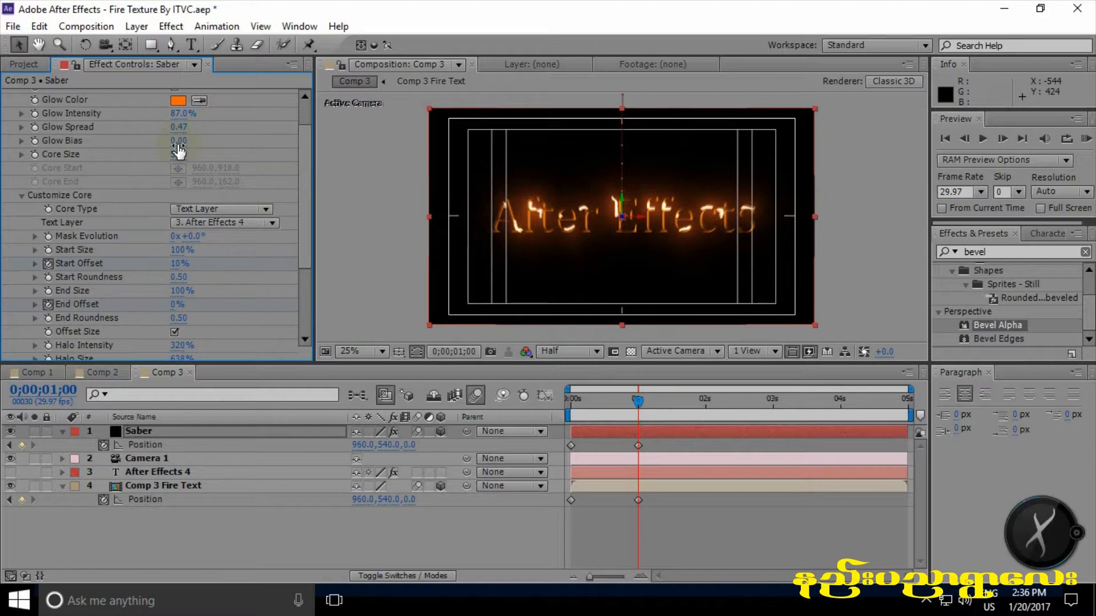
pyautogui.moveTo(178, 161)
pyautogui.mouseDown()
pyautogui.moveTo(152, 152)
pyautogui.moveTo(162, 154)
pyautogui.mouseUp()
# - Enlarge the composition view to 50% and play a RAM preview from the start of Comp 3
pyautogui.click(666, 203)
pyautogui.press('.')
pyautogui.moveTo(648, 399); pyautogui.dragTo(571, 403)
pyautogui.click(1086, 139)
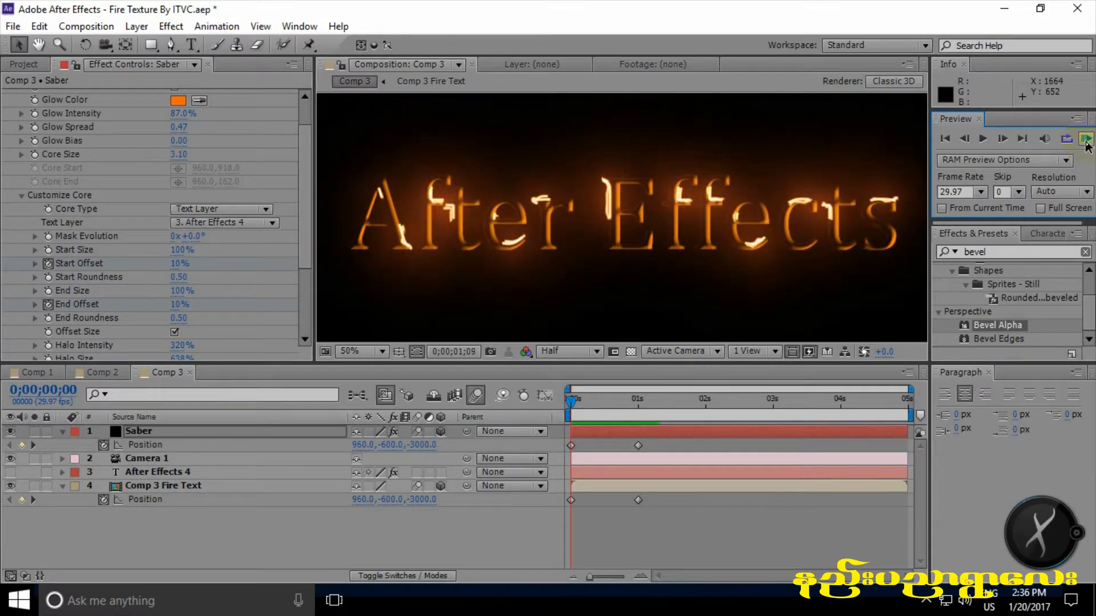
pyautogui.click(1086, 139)
# - Set the composition view to Fit up to 100% and replay the RAM preview from the start
pyautogui.click(352, 347)
pyautogui.click(380, 351)
pyautogui.click(424, 77)
pyautogui.click(558, 303)
pyautogui.moveTo(667, 411); pyautogui.dragTo(574, 399)
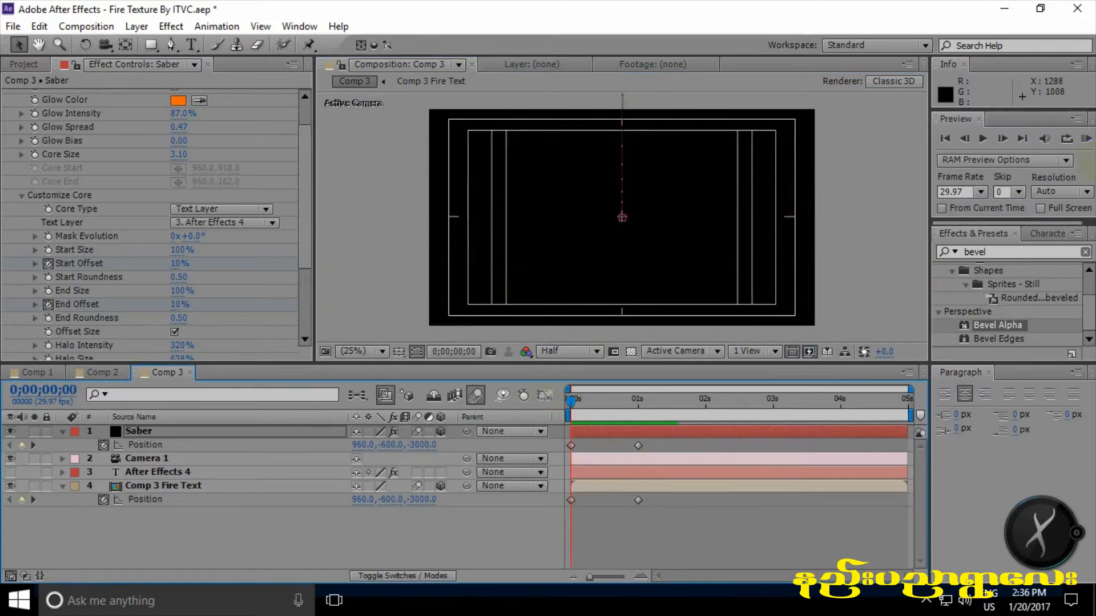
pyautogui.click(1086, 139)
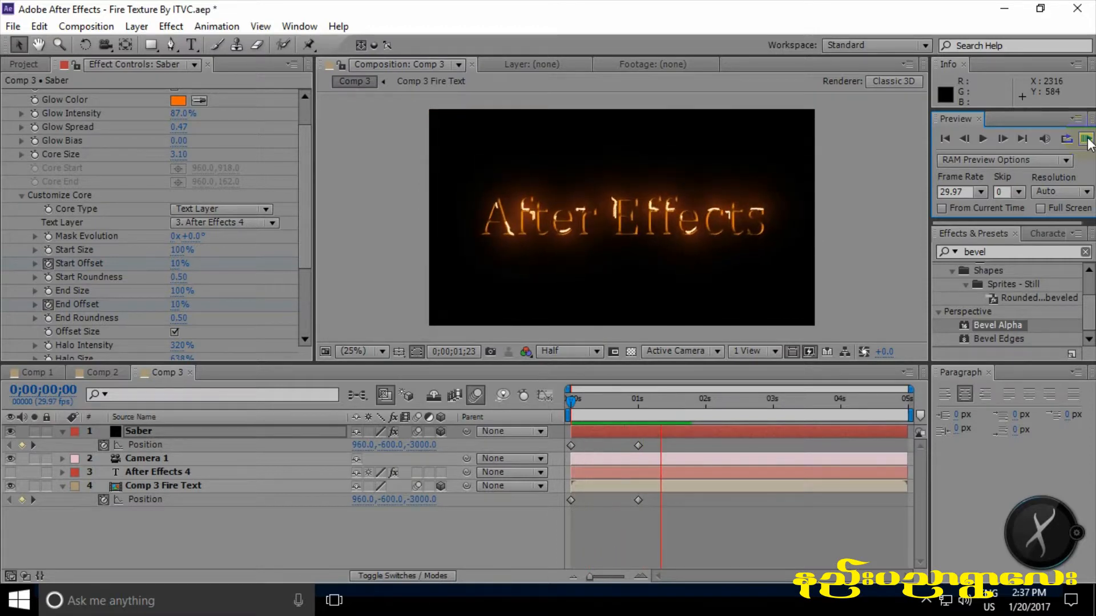
pyautogui.click(1086, 139)
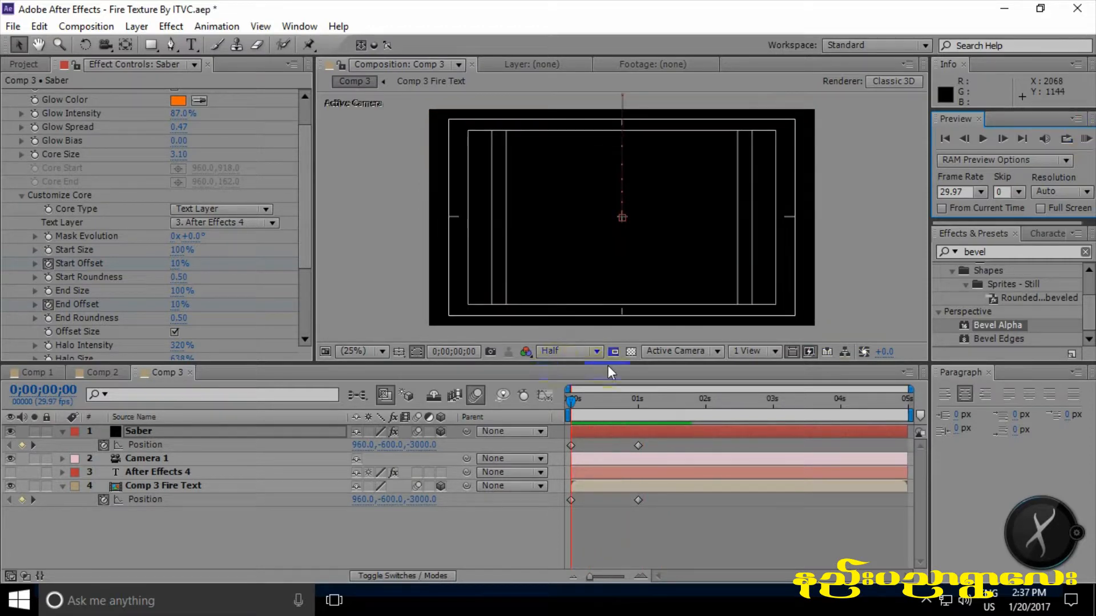
# - Move the current time to 0;00;01;00 and check the final.mov clip in the project's Footage folder
pyautogui.moveTo(577, 403); pyautogui.dragTo(638, 399)
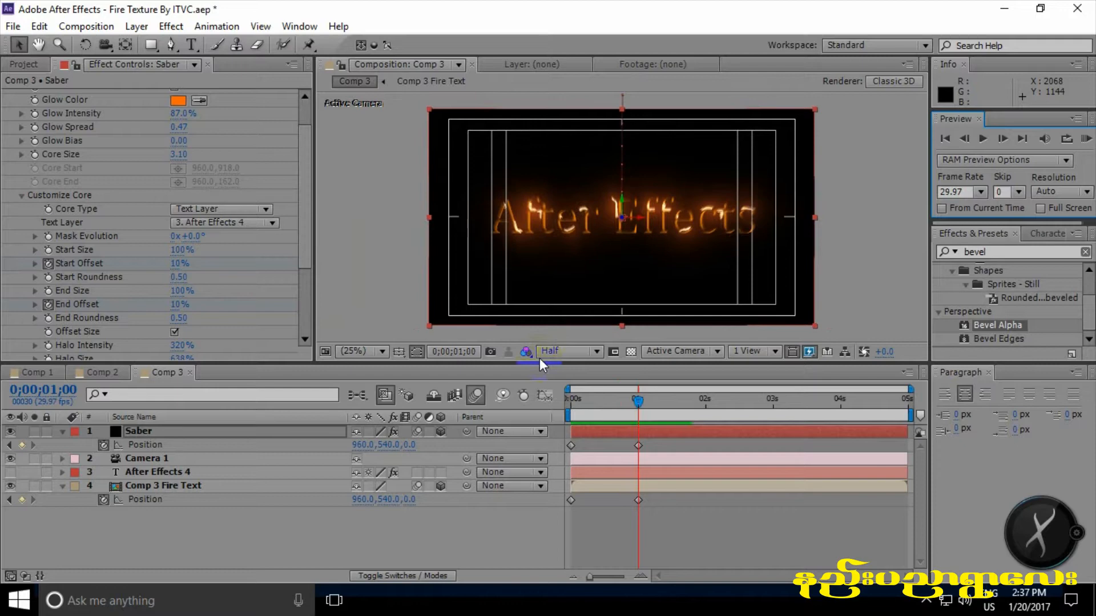
pyautogui.click(24, 64)
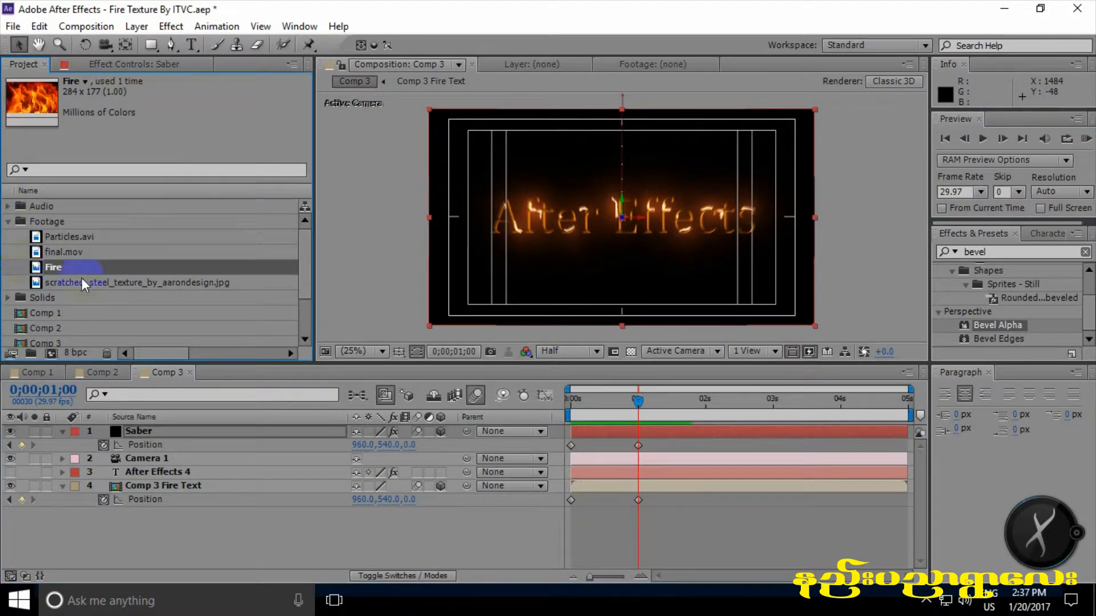
pyautogui.click(67, 252)
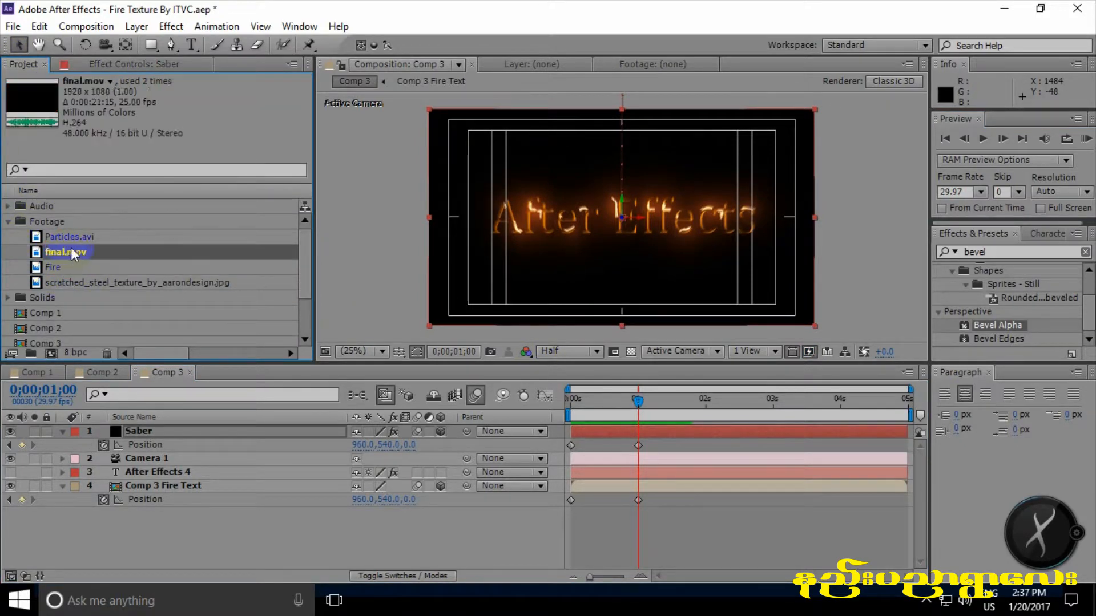
pyautogui.click(8, 222)
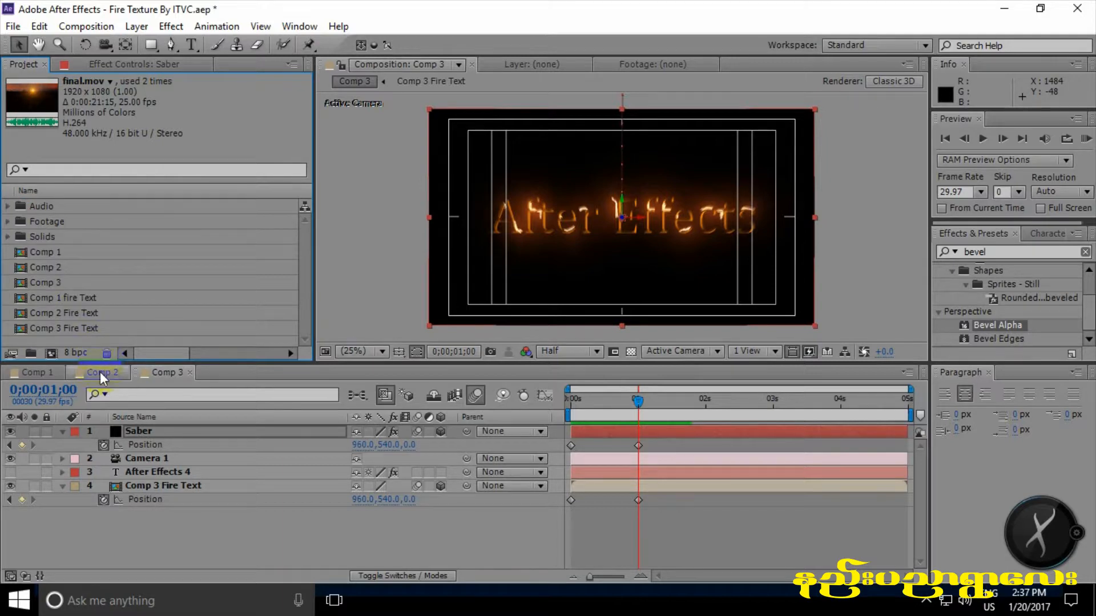
# - In Comp 2, copy the Particles.avi, final.mov, Epic Power Logo and Firey woosh thick.wav layers
pyautogui.click(100, 371)
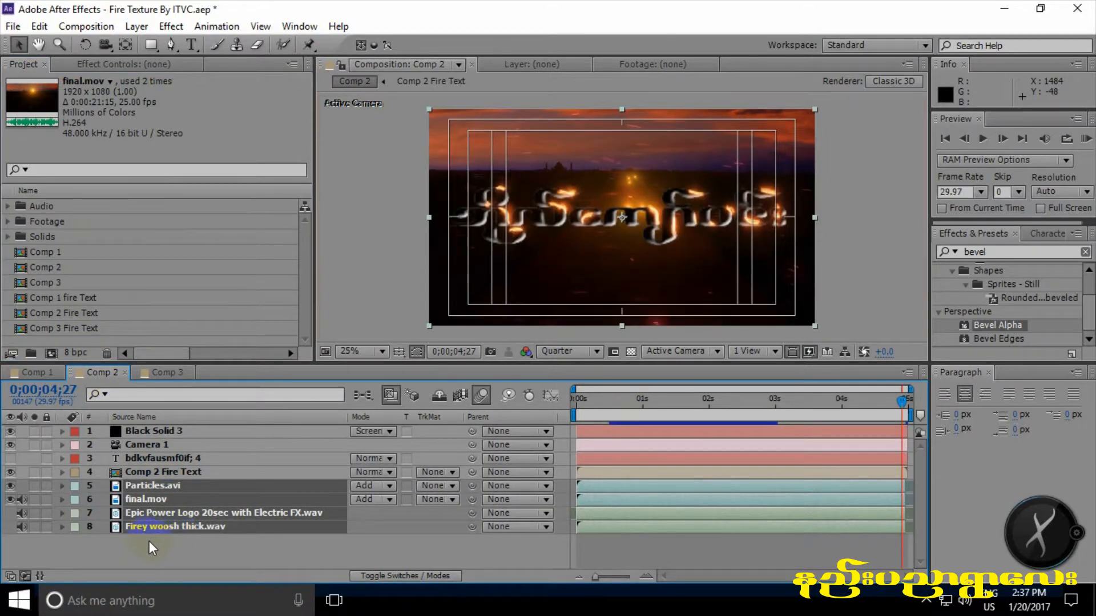
pyautogui.moveTo(156, 557); pyautogui.dragTo(172, 485)
pyautogui.rightClick(173, 485)
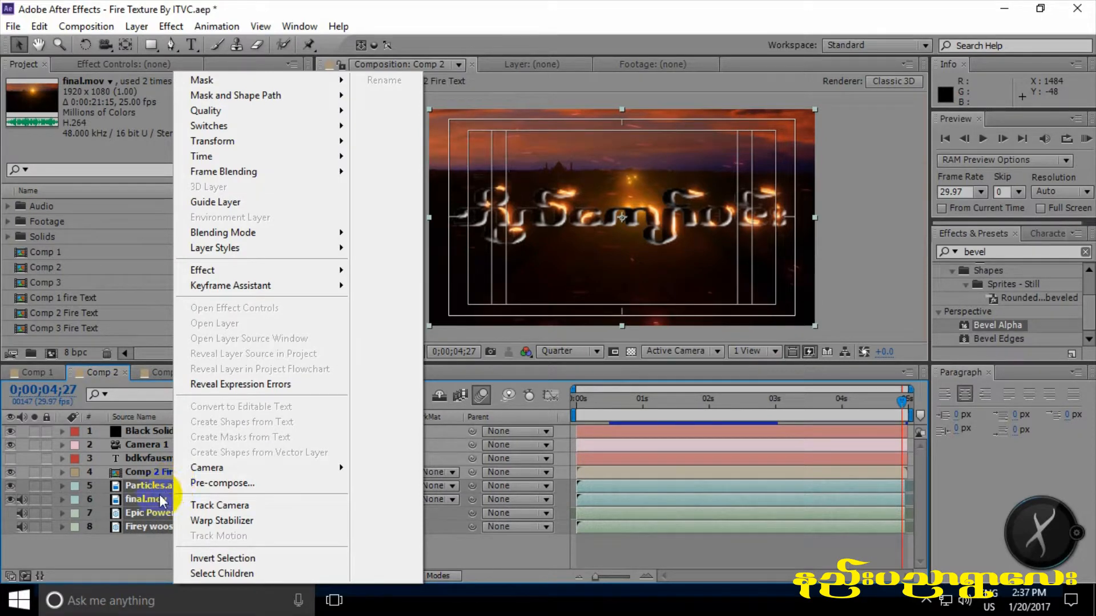
pyautogui.click(144, 487)
pyautogui.click(39, 27)
pyautogui.click(61, 117)
# - Paste the copied video and audio layers into Comp 3 and move them below the Comp 3 Fire Text layer
pyautogui.click(161, 377)
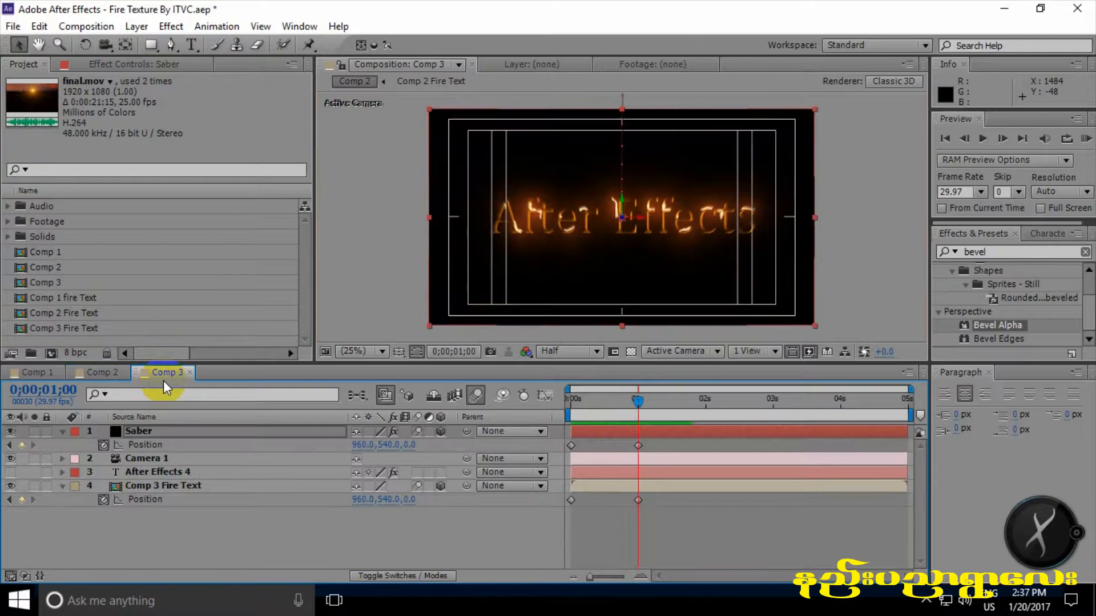
pyautogui.click(39, 26)
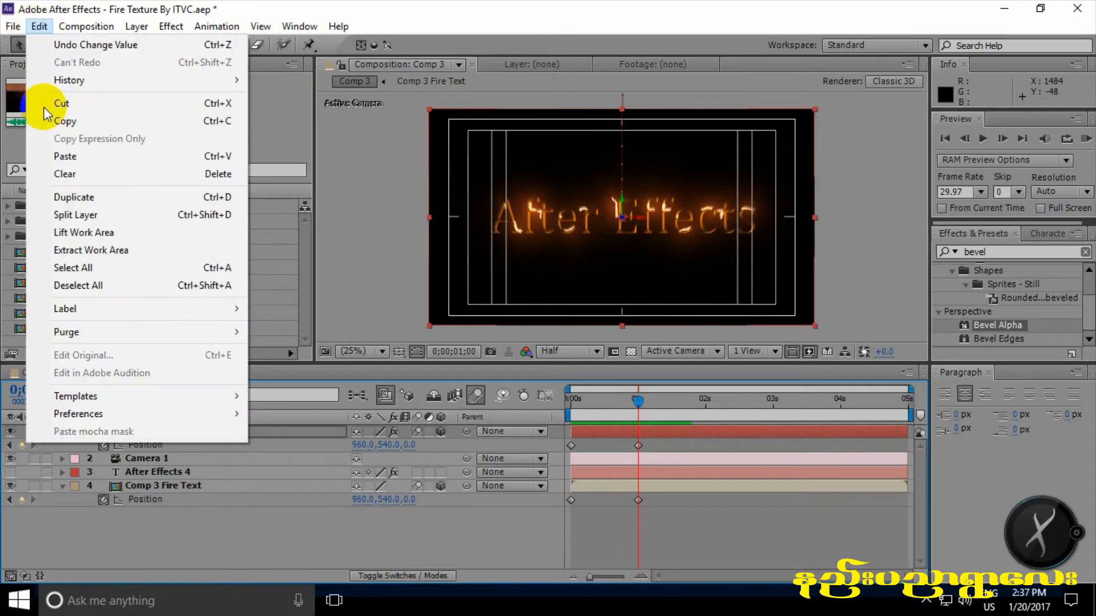
pyautogui.click(65, 156)
pyautogui.moveTo(167, 451); pyautogui.dragTo(165, 556)
# - Play a RAM preview of Comp 3 from the start to review the title over its background footage
pyautogui.moveTo(631, 402); pyautogui.dragTo(569, 402)
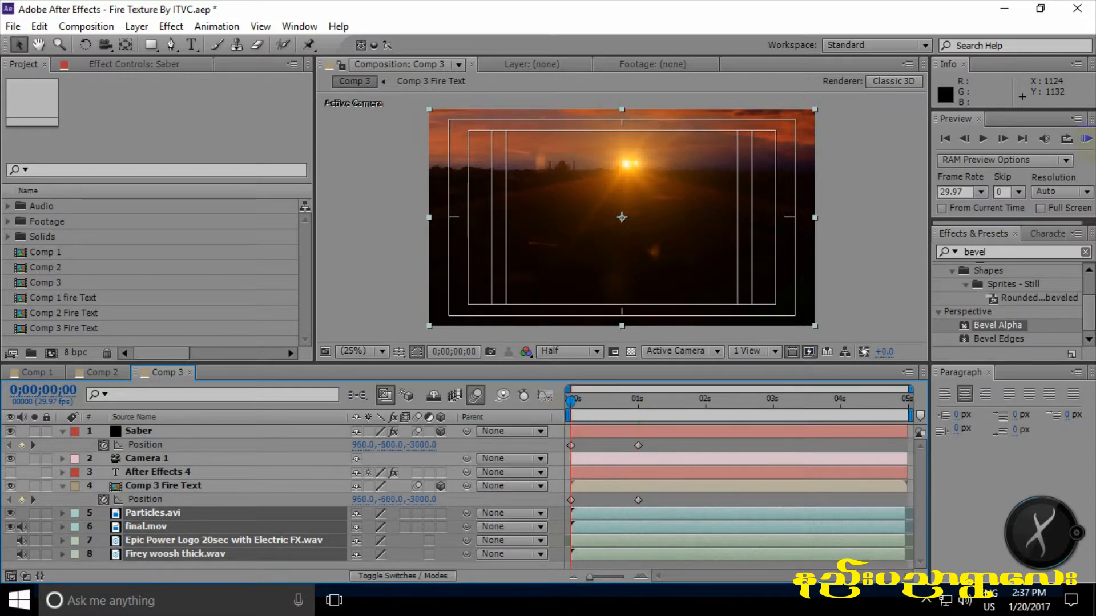
pyautogui.click(1086, 140)
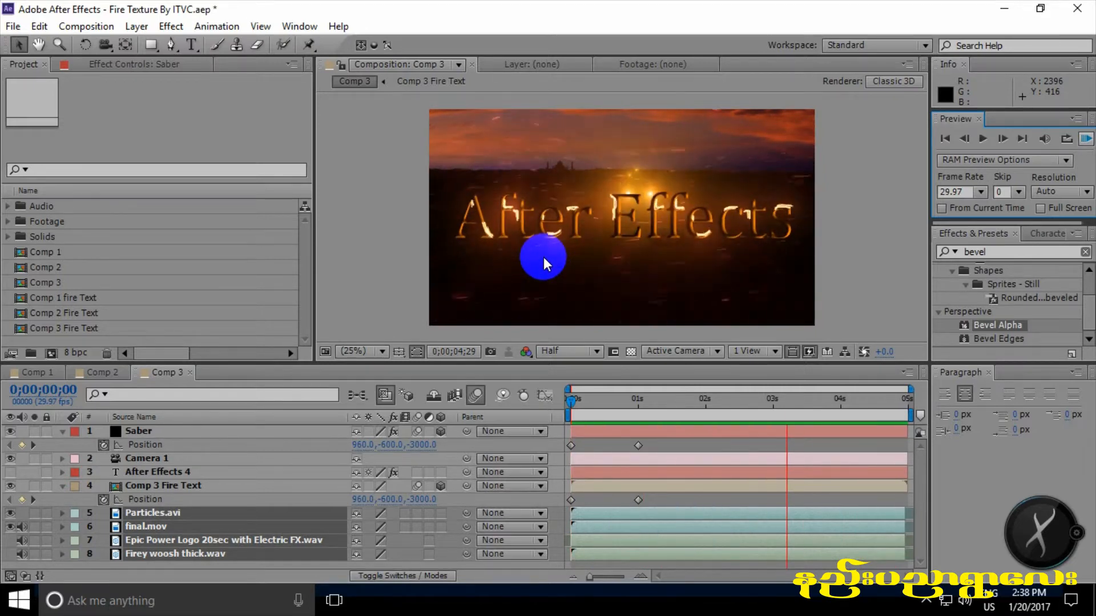
pyautogui.press('space')
# - Open Comp 2 and play its RAM preview from the start
pyautogui.click(102, 372)
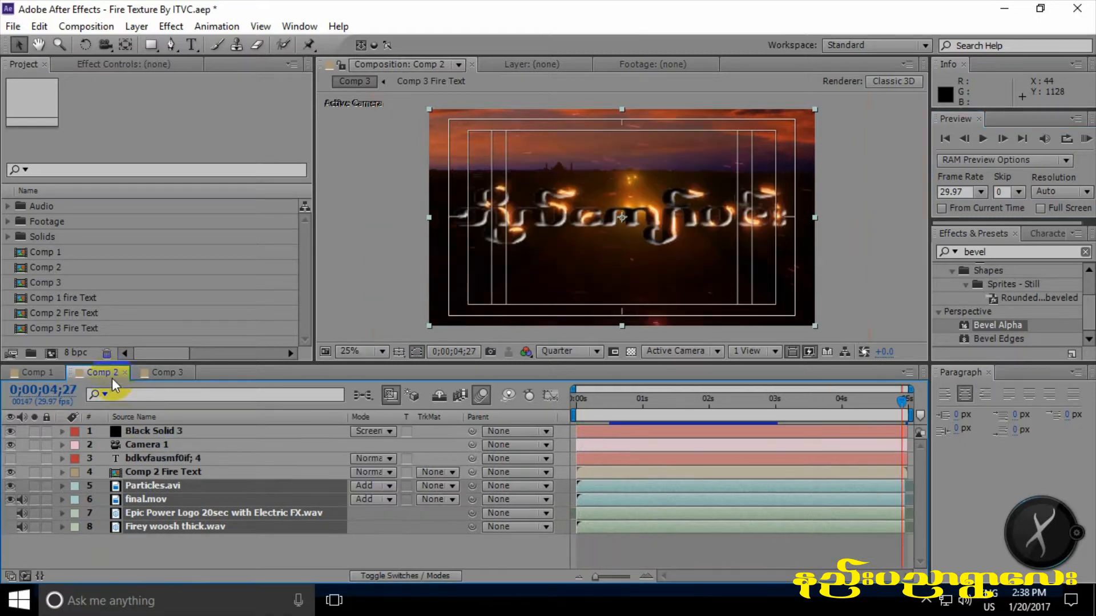
pyautogui.moveTo(597, 400); pyautogui.dragTo(563, 407)
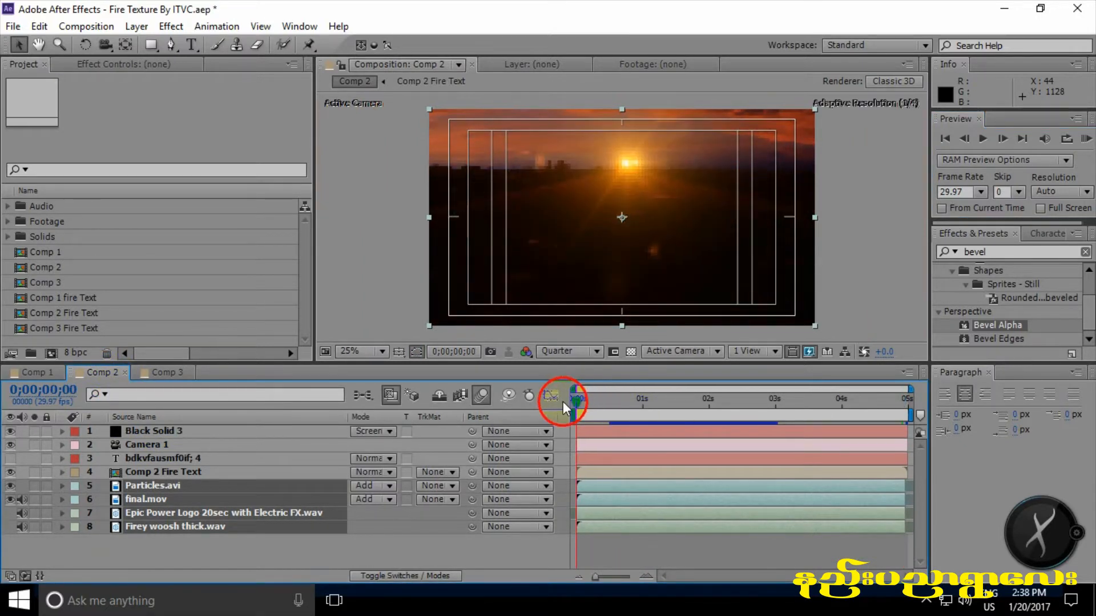
pyautogui.click(1086, 139)
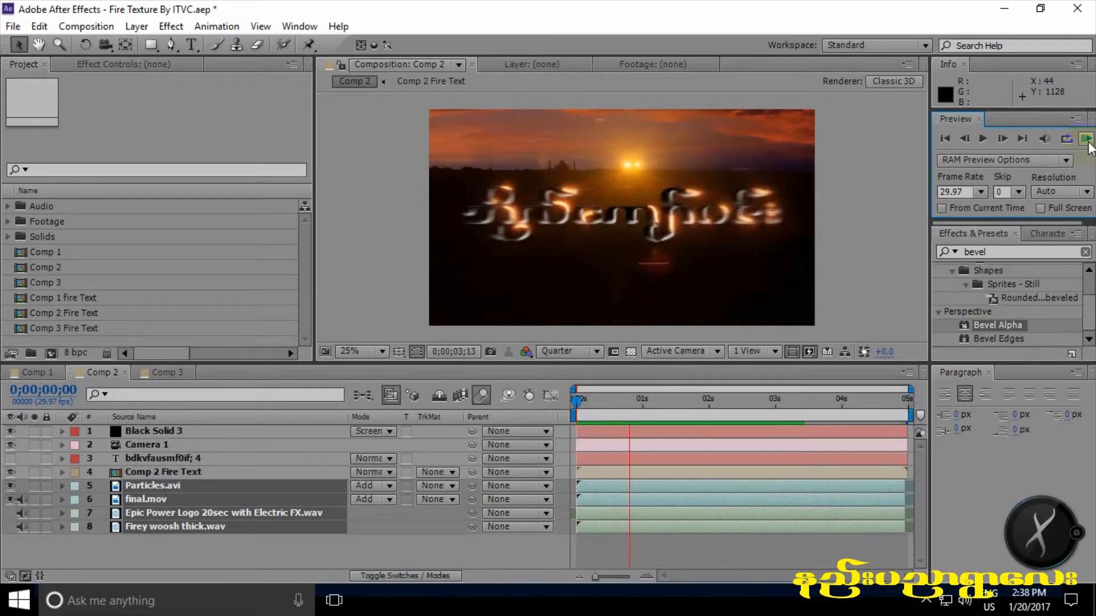
# - Open Comp 1, preview it from the start, and replay it with the view set to Fit up to 100%
pyautogui.click(39, 371)
pyautogui.moveTo(669, 399); pyautogui.dragTo(543, 399)
pyautogui.click(1086, 140)
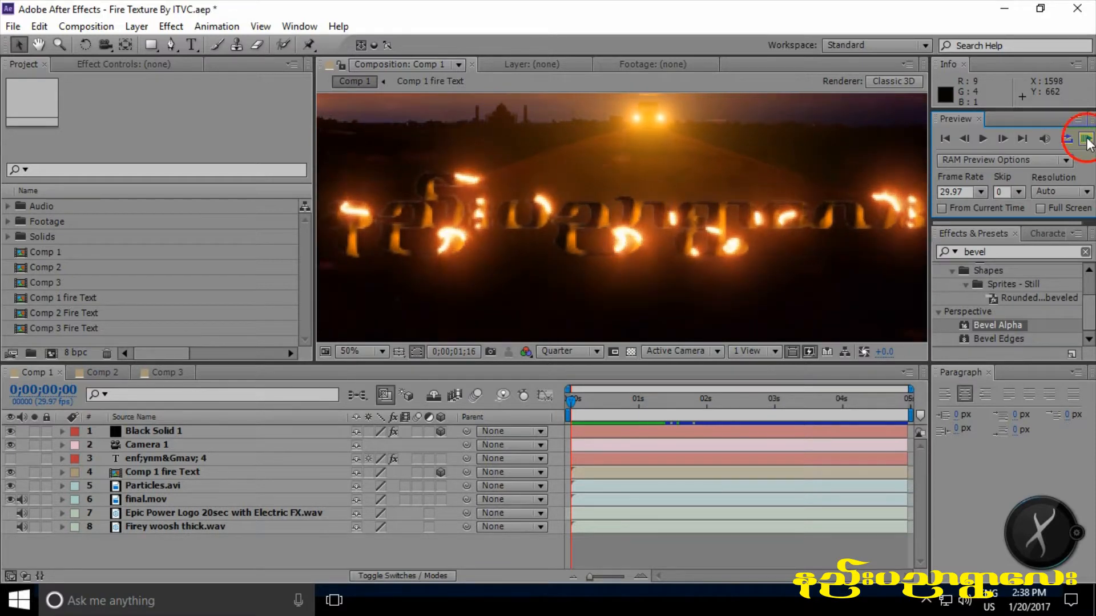
pyautogui.click(374, 353)
pyautogui.click(382, 352)
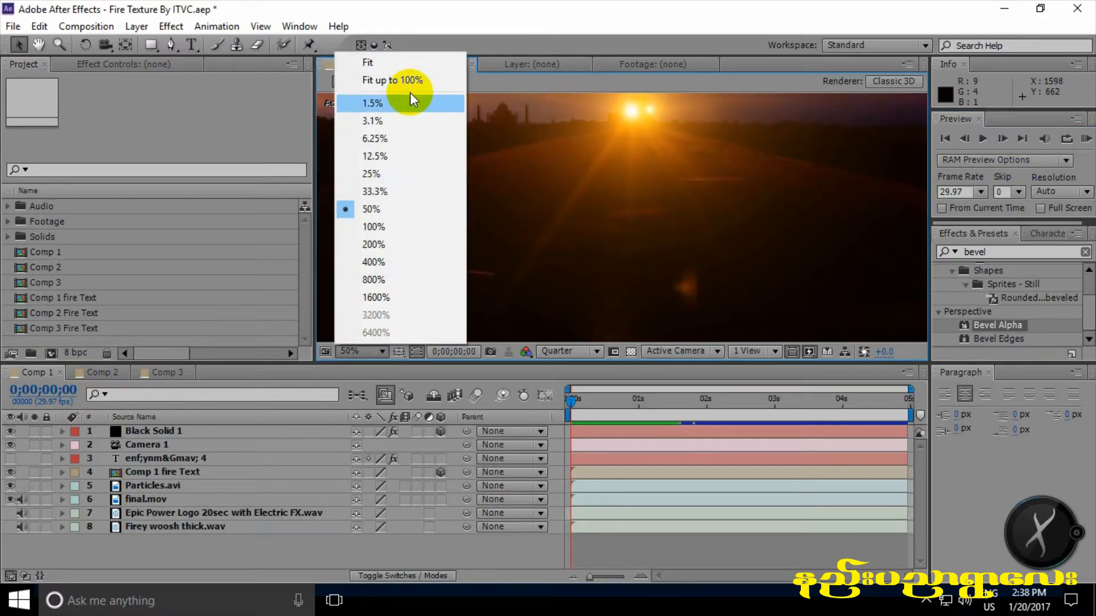
pyautogui.click(392, 80)
pyautogui.click(1086, 139)
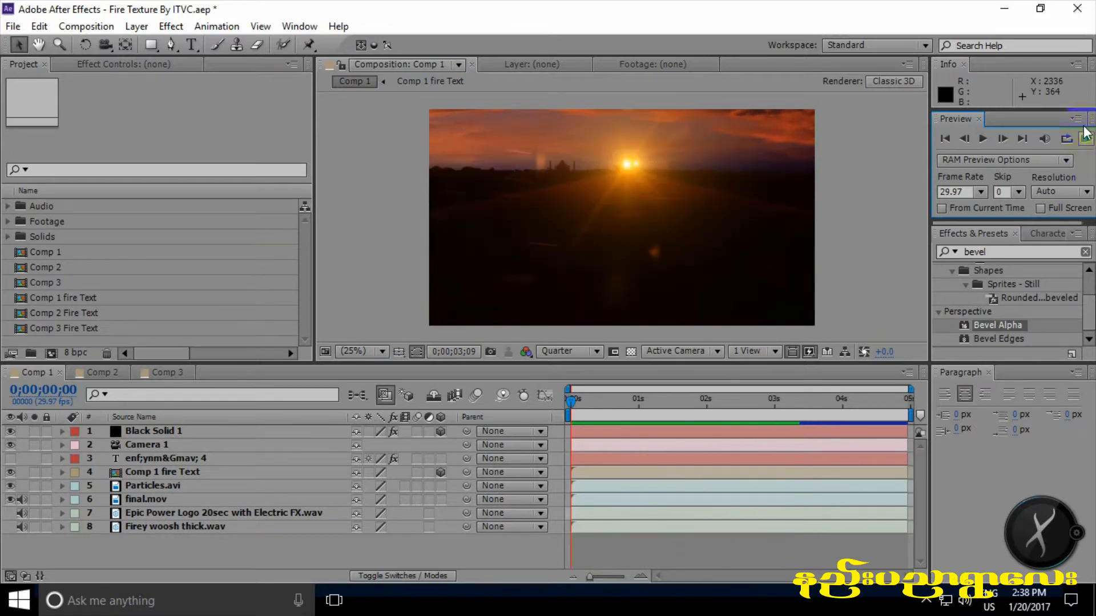
# - Switch back to the Comp 2 composition
pyautogui.click(213, 372)
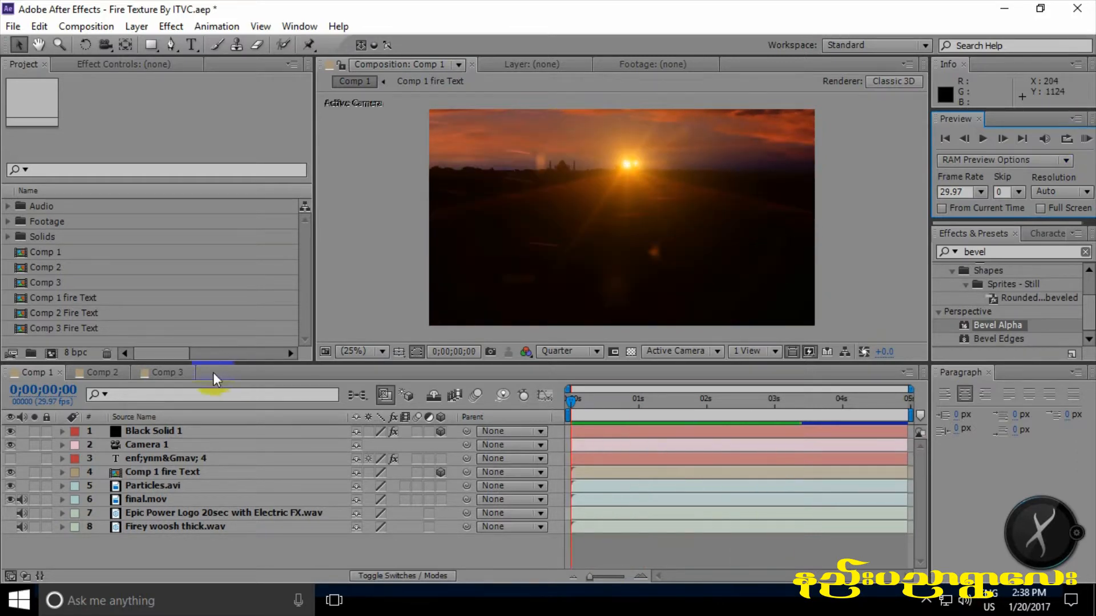
pyautogui.click(107, 376)
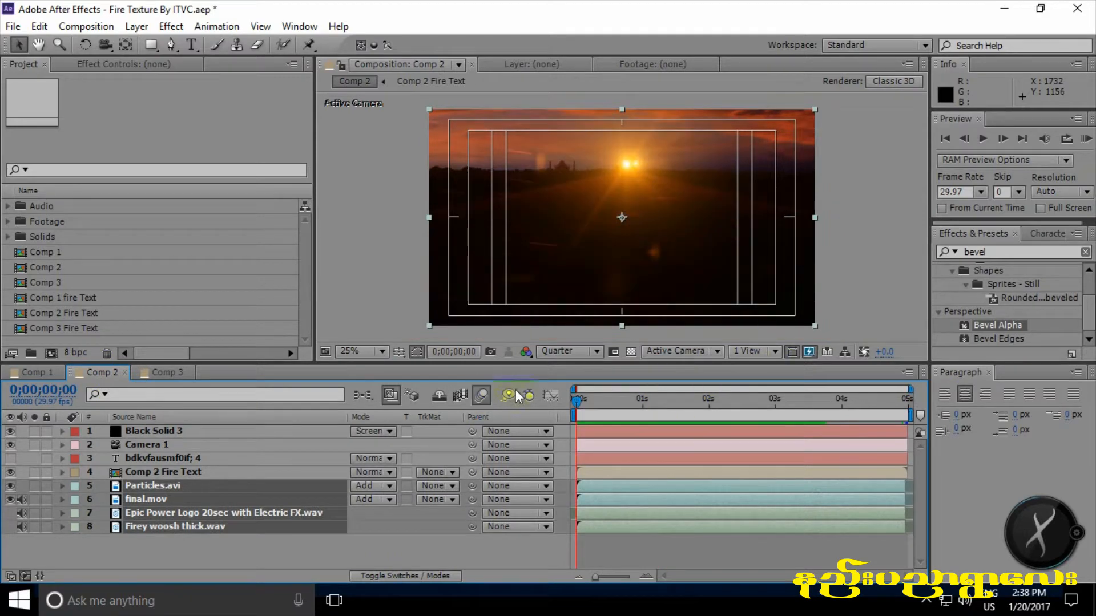
# - Play a RAM preview of the Comp 2 title animation and stop it
pyautogui.click(1087, 139)
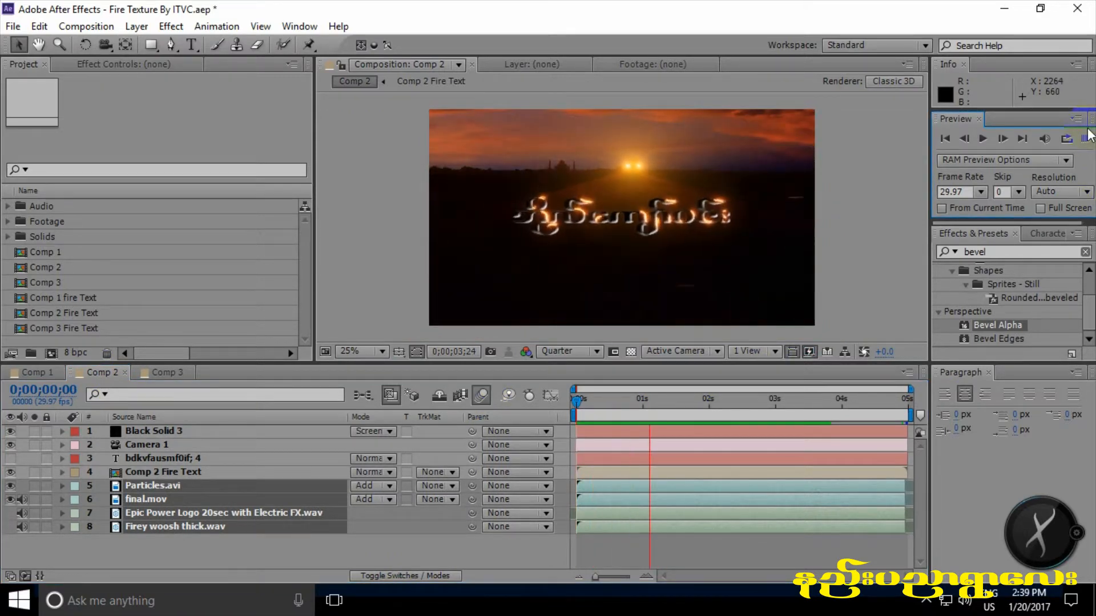
pyautogui.click(1088, 137)
# - Switch to Comp 3, set its preview resolution to Quarter, and play a RAM preview from the first frame
pyautogui.click(165, 372)
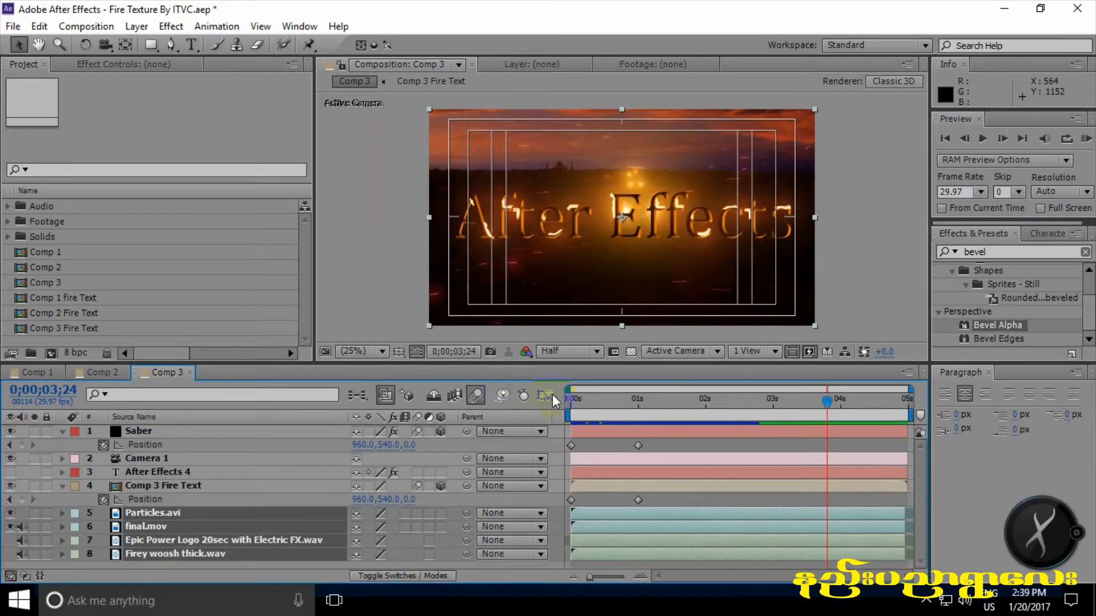
pyautogui.moveTo(580, 402); pyautogui.dragTo(553, 402)
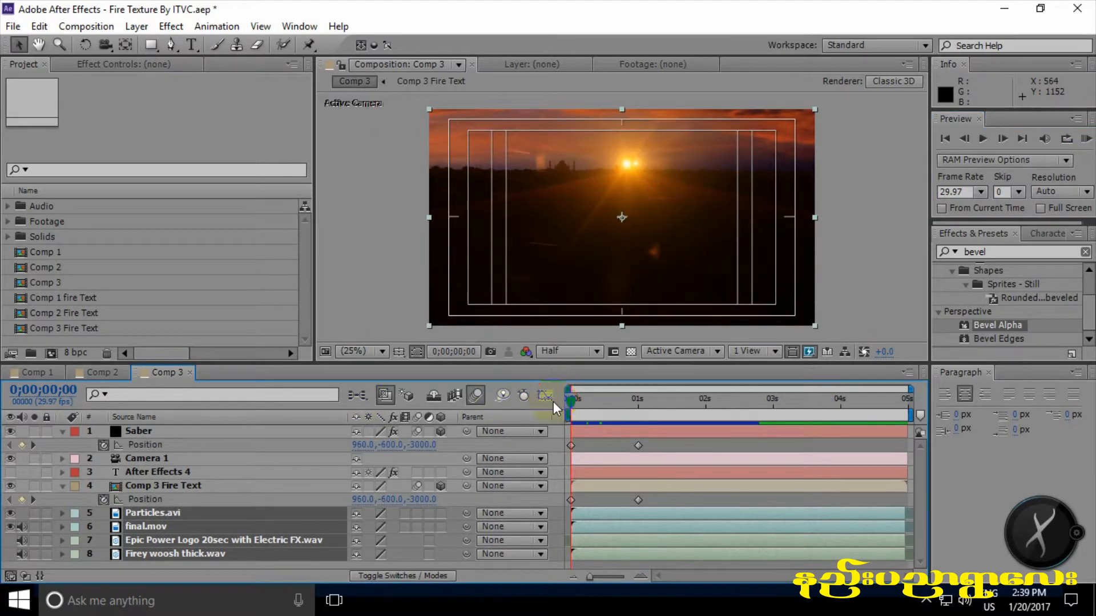
pyautogui.click(590, 352)
pyautogui.click(588, 447)
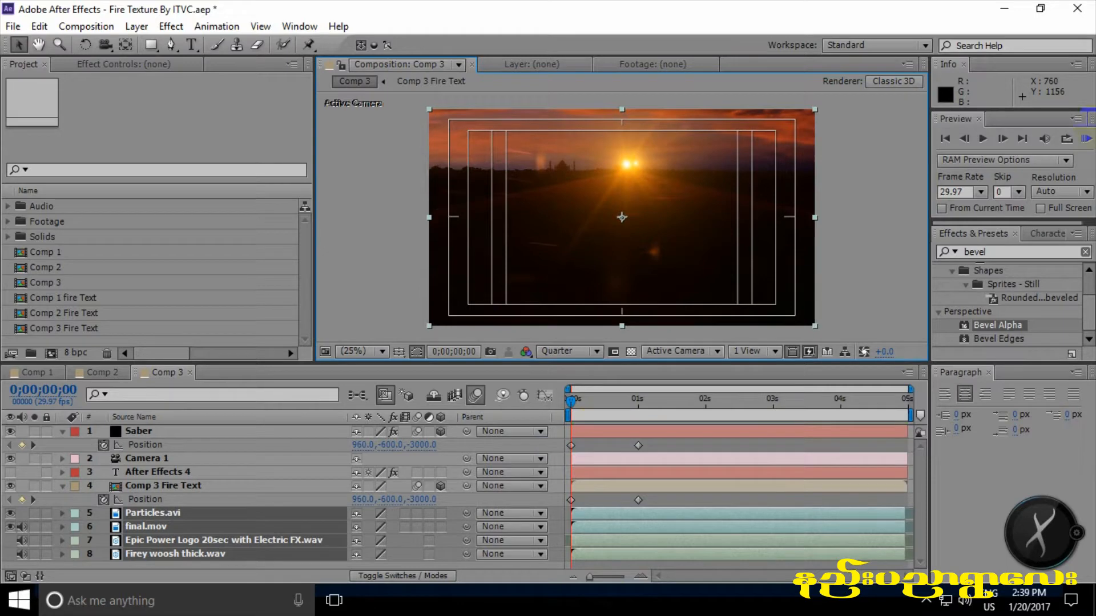
pyautogui.click(1086, 140)
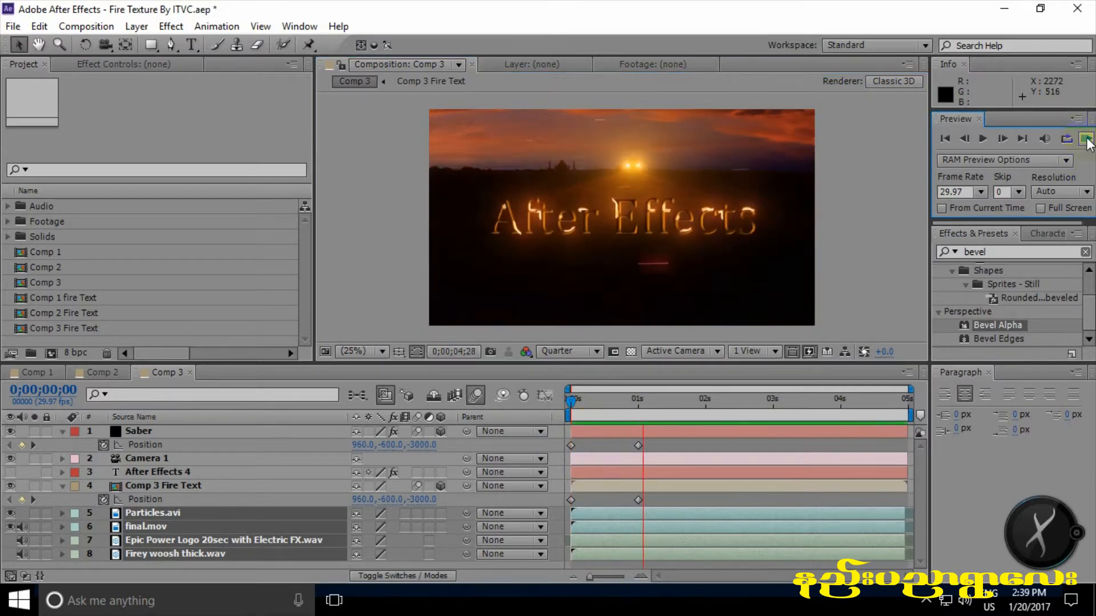
pyautogui.click(711, 273)
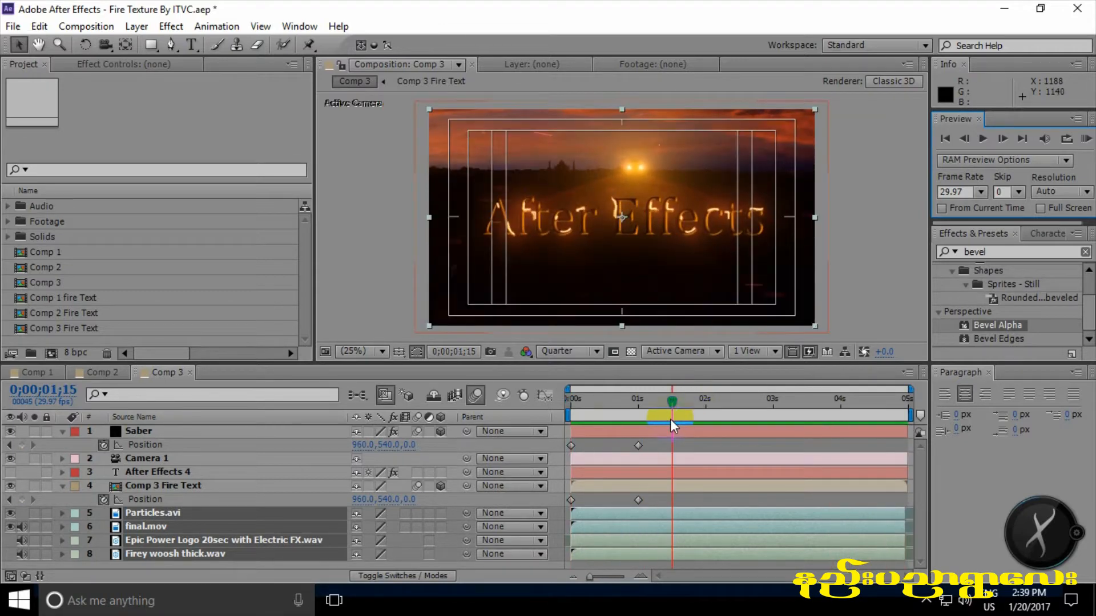
# - Go to 0;00;01;00 in Comp 3 and collapse the properties of the Comp 3 Fire Text and Saber layers
pyautogui.moveTo(670, 399); pyautogui.dragTo(636, 403)
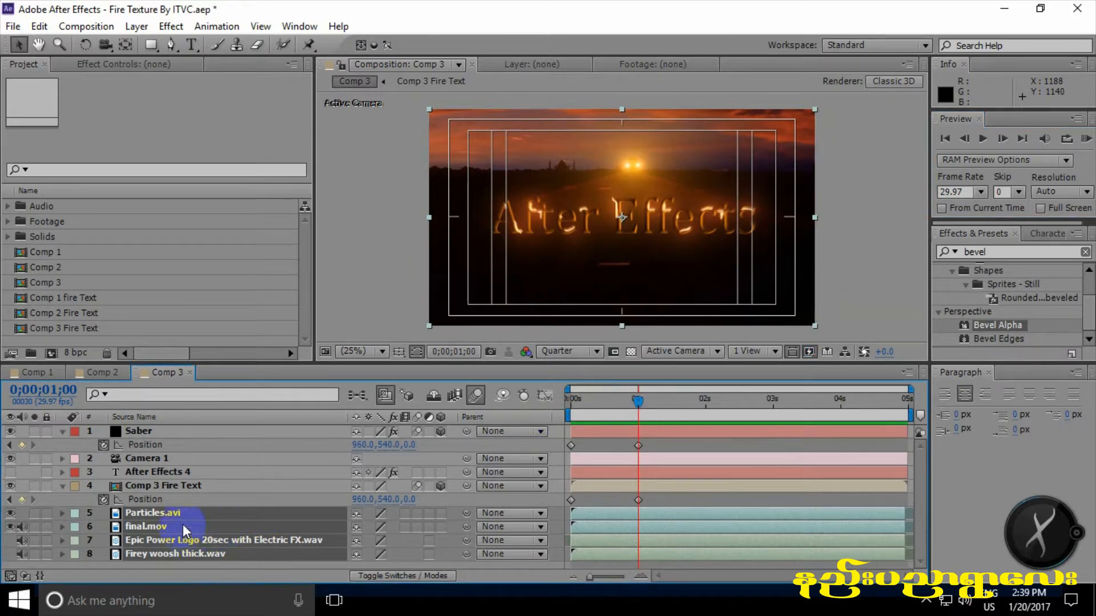
pyautogui.click(61, 486)
pyautogui.click(62, 432)
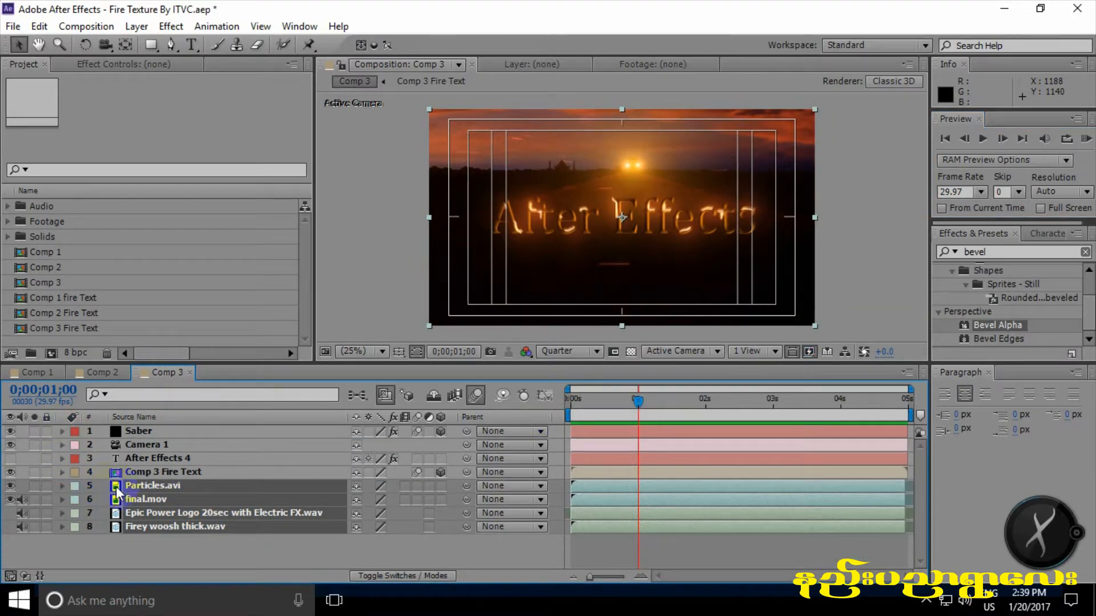
# - Pre-compose the layers from Saber to Comp 3 Fire Text as "Wiggle Expression", moving all attributes into the new composition
pyautogui.click(153, 473)
pyautogui.keyDown('shift'); pyautogui.click(166, 432); pyautogui.keyUp('shift')
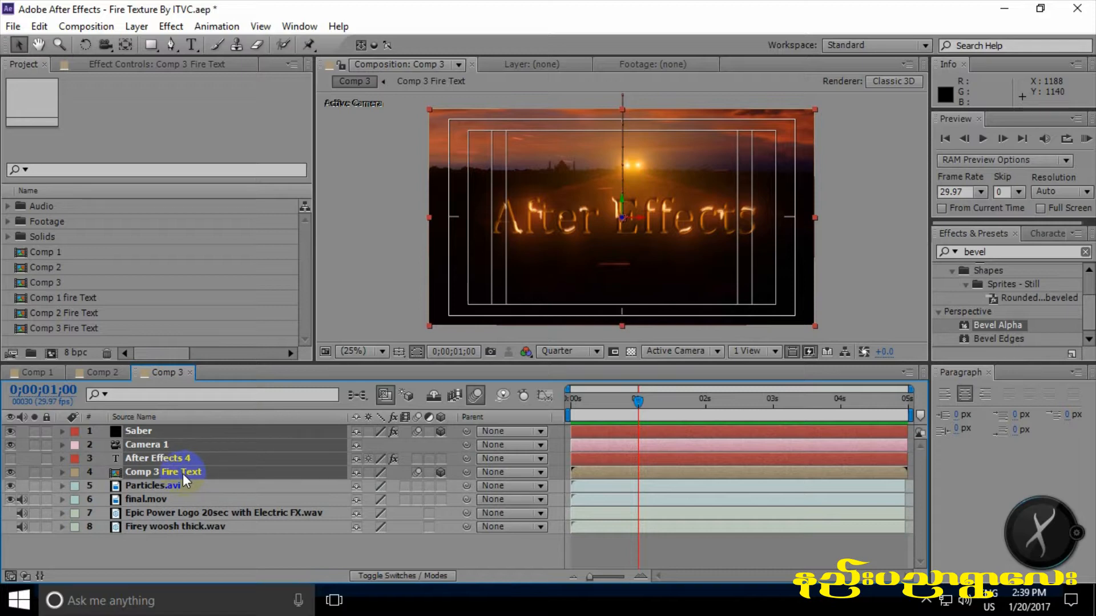
pyautogui.click(137, 27)
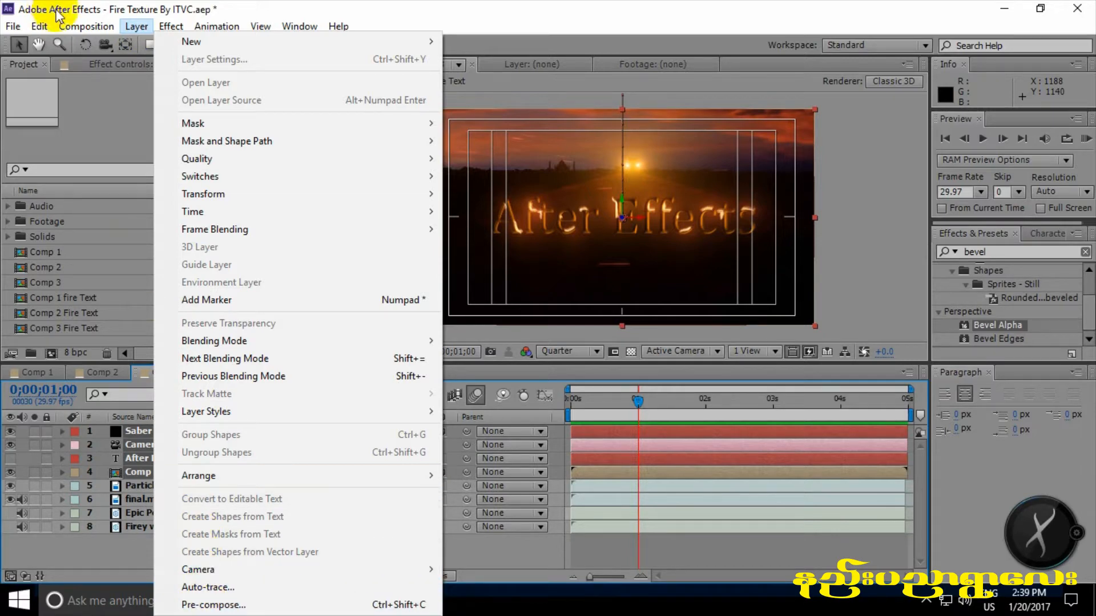
pyautogui.click(191, 444)
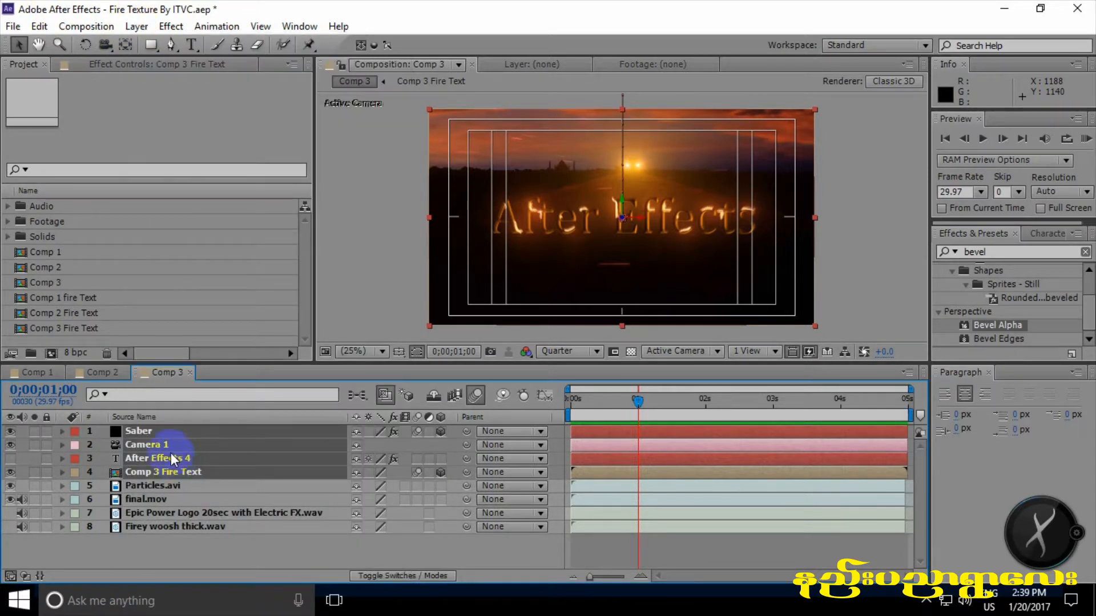
pyautogui.rightClick(174, 437)
pyautogui.click(222, 483)
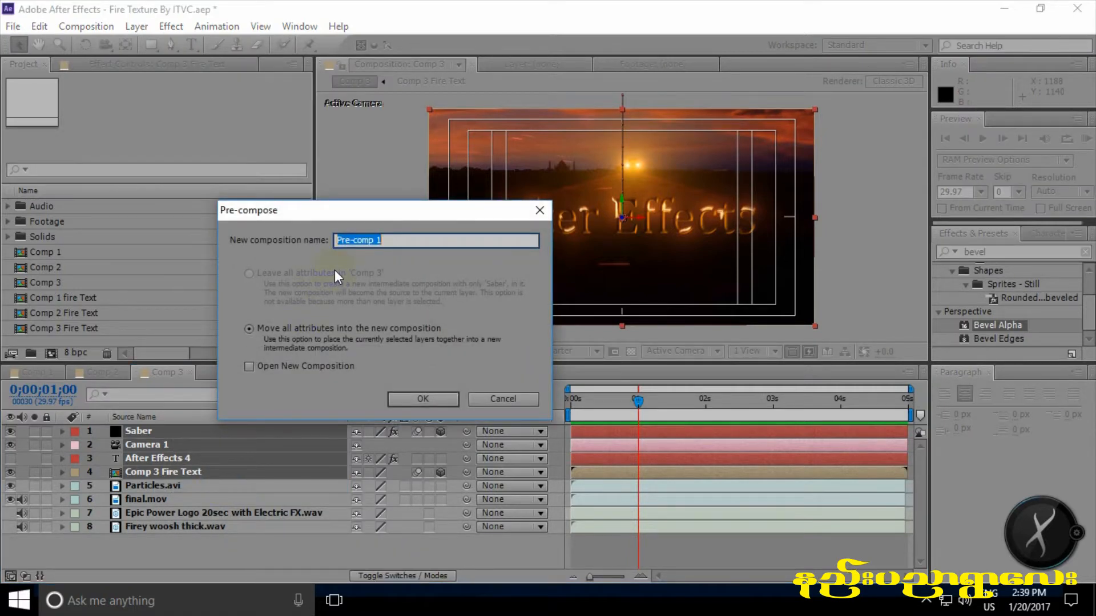
pyautogui.write('W')
pyautogui.write('igg')
pyautogui.write('le Expres')
pyautogui.write('ssio')
pyautogui.write('i')
pyautogui.write('on')
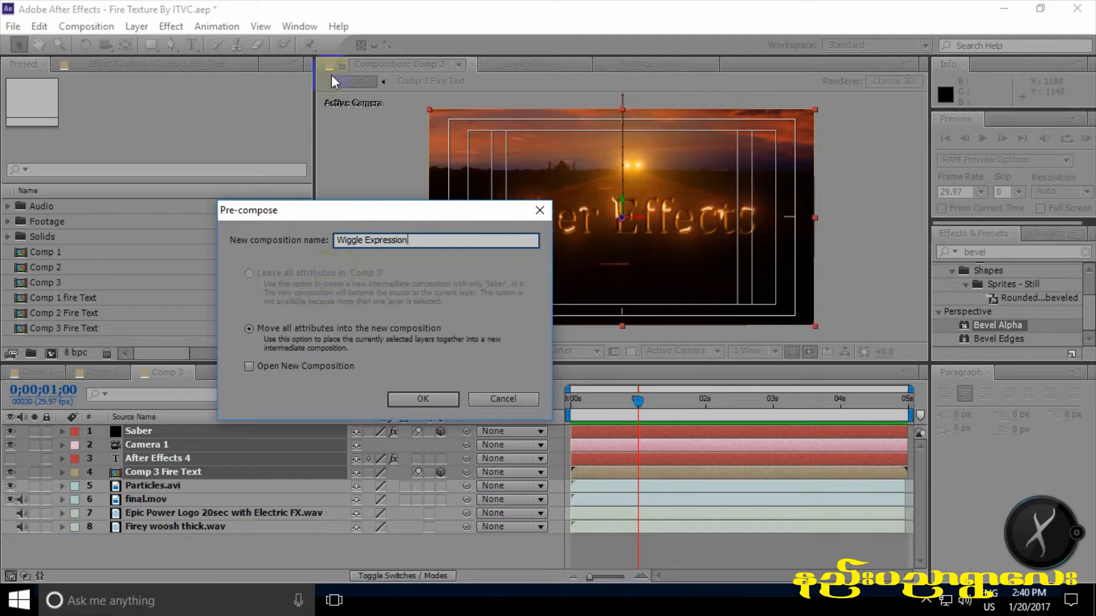
pyautogui.click(418, 399)
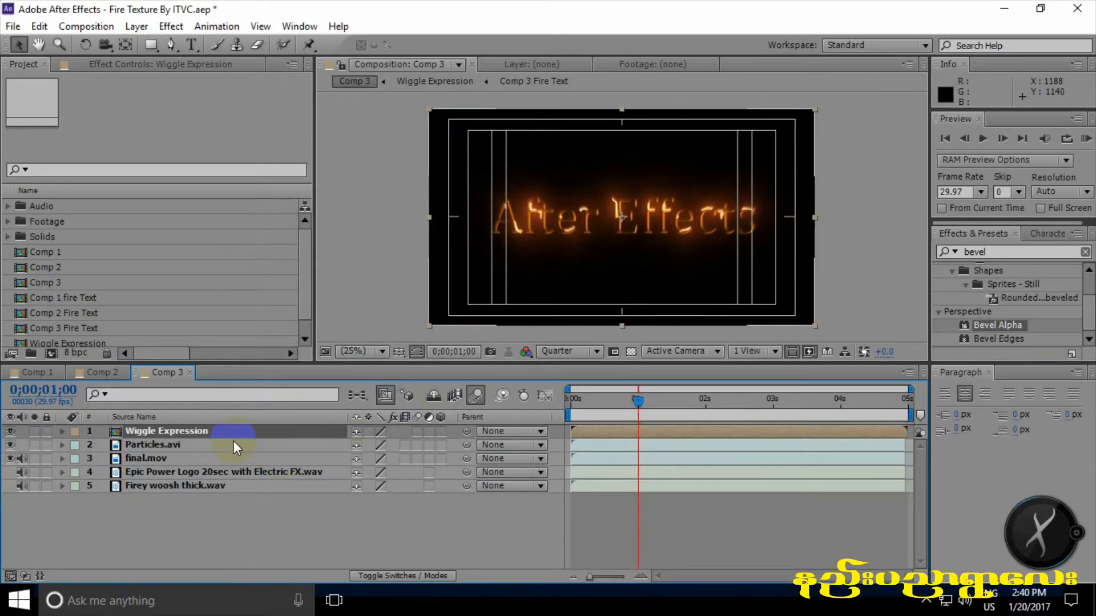
# - Play a RAM preview of Comp 3 from the start and examine the pre-composed title over the footage at 0;00;00;17
pyautogui.moveTo(639, 401); pyautogui.dragTo(569, 402)
pyautogui.click(1087, 143)
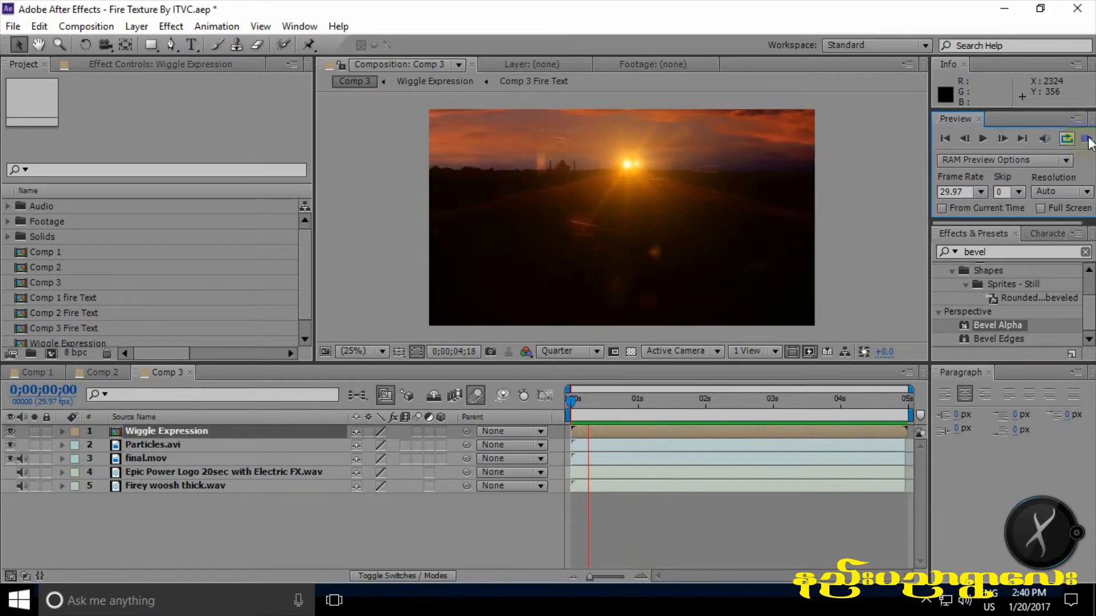
pyautogui.click(572, 417)
pyautogui.moveTo(573, 406)
pyautogui.mouseDown()
pyautogui.moveTo(648, 401)
pyautogui.moveTo(602, 412)
pyautogui.moveTo(611, 412)
pyautogui.mouseUp()
pyautogui.click(170, 432)
pyautogui.click(547, 278)
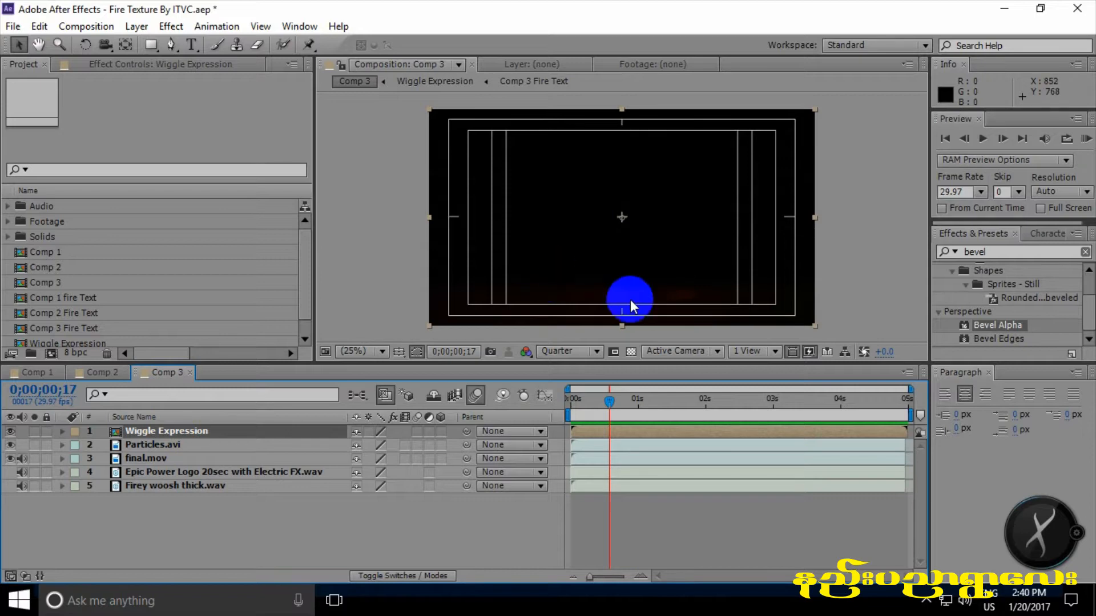
pyautogui.moveTo(609, 403)
pyautogui.mouseDown()
pyautogui.moveTo(625, 400)
pyautogui.moveTo(609, 400)
pyautogui.mouseUp()
pyautogui.click(624, 327)
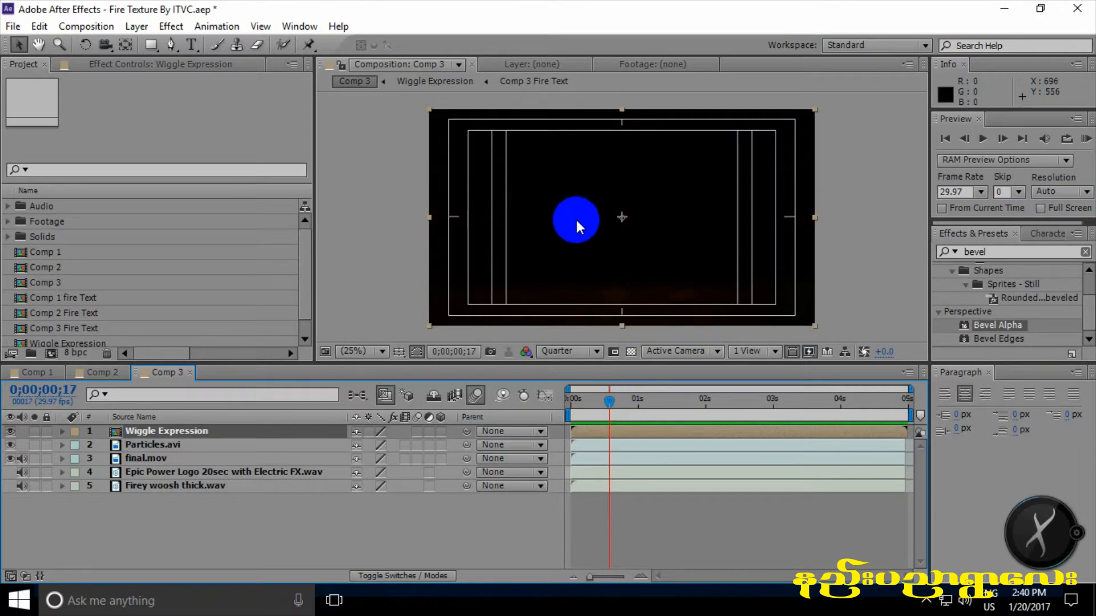
# - Open the Wiggle Expression composition, show the Saber layer's effect settings, and go to 0;00;00;28
pyautogui.click(177, 434)
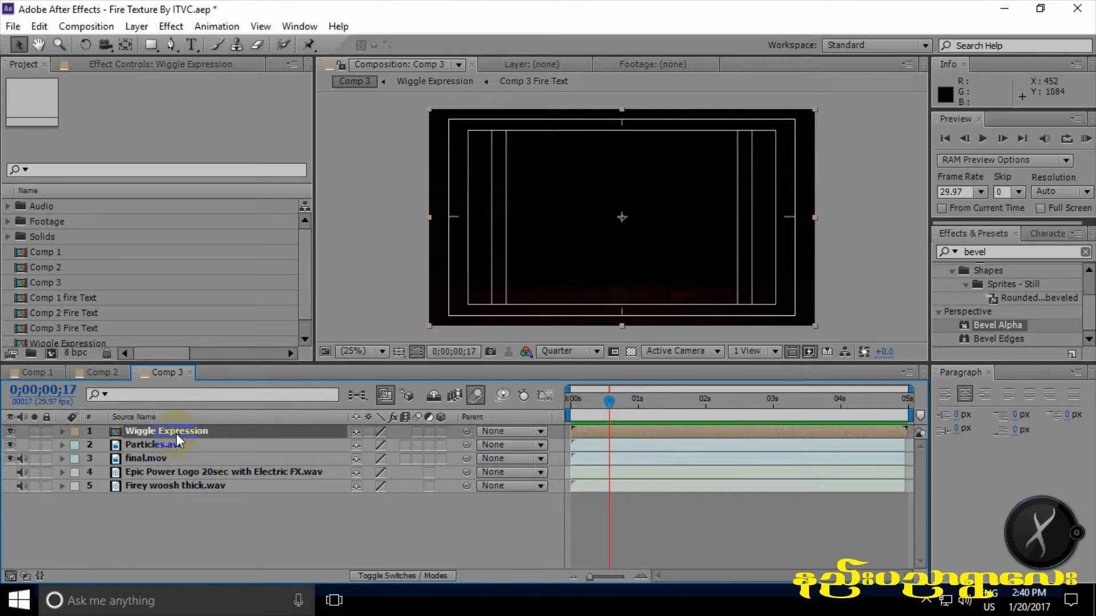
pyautogui.doubleClick(176, 434)
pyautogui.click(164, 436)
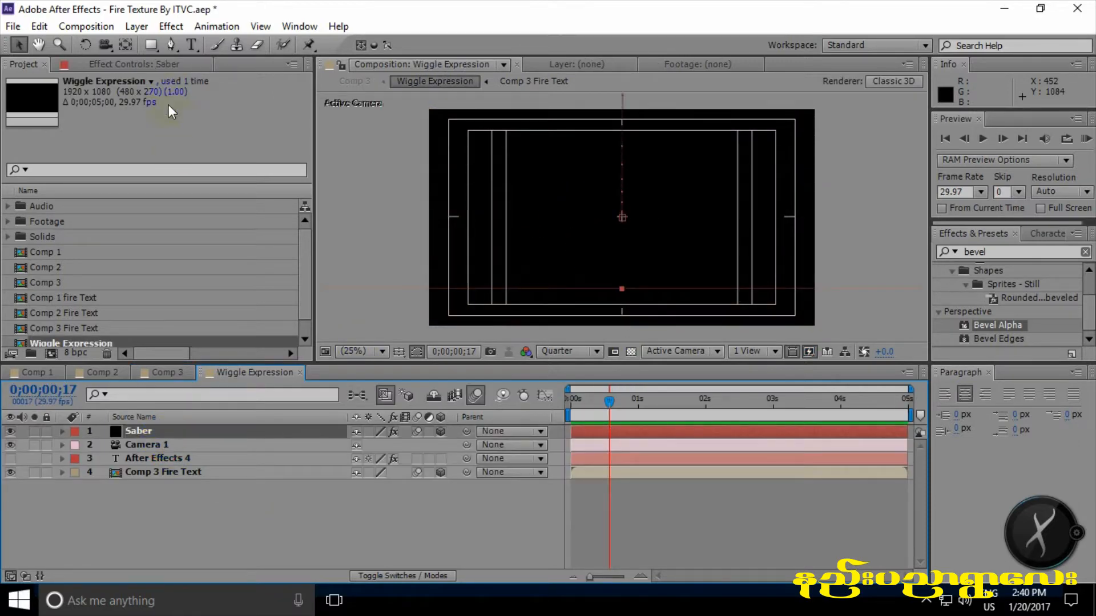
pyautogui.click(166, 63)
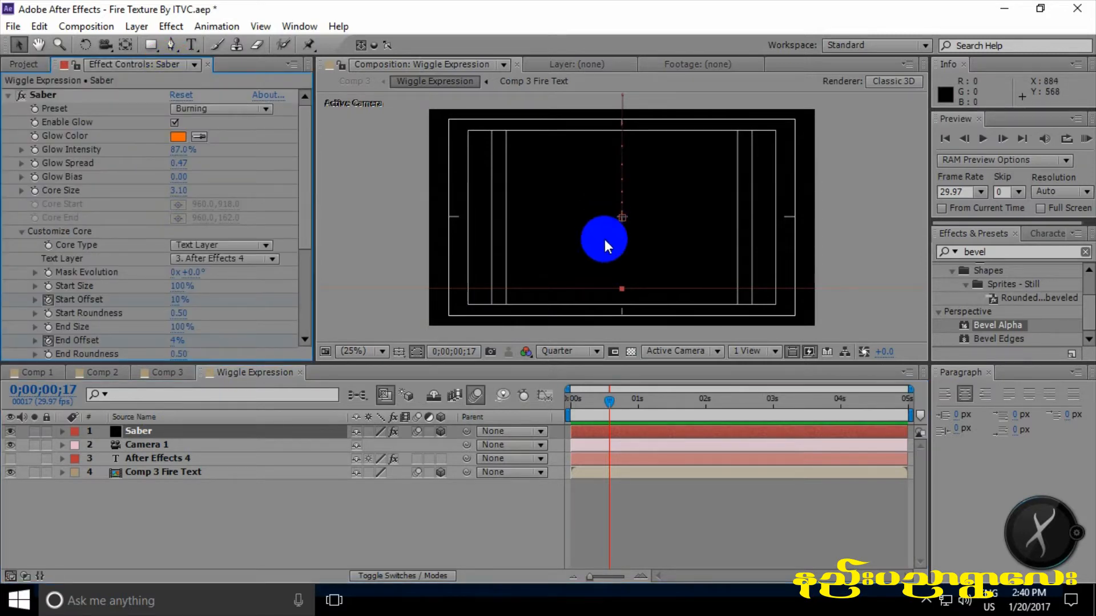
pyautogui.scroll(-1, 649, 238)
pyautogui.moveTo(607, 402); pyautogui.dragTo(634, 404)
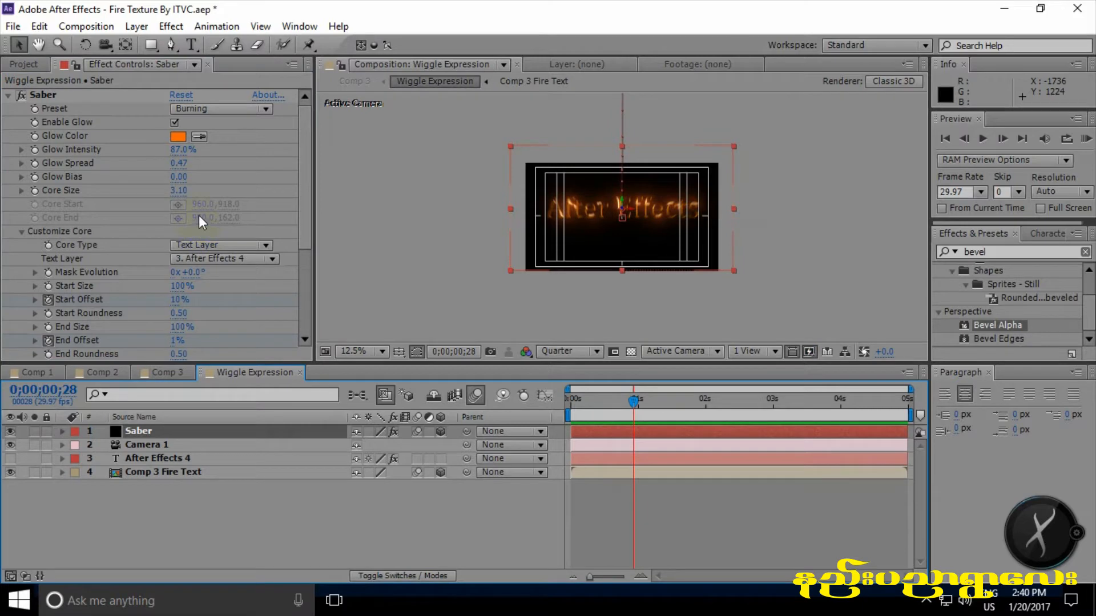
# - Set the Saber effect's Glow Intensity to 35%
pyautogui.click(181, 149)
pyautogui.write('3')
pyautogui.write('6')
pyautogui.press('BackSpace')
pyautogui.write('5')
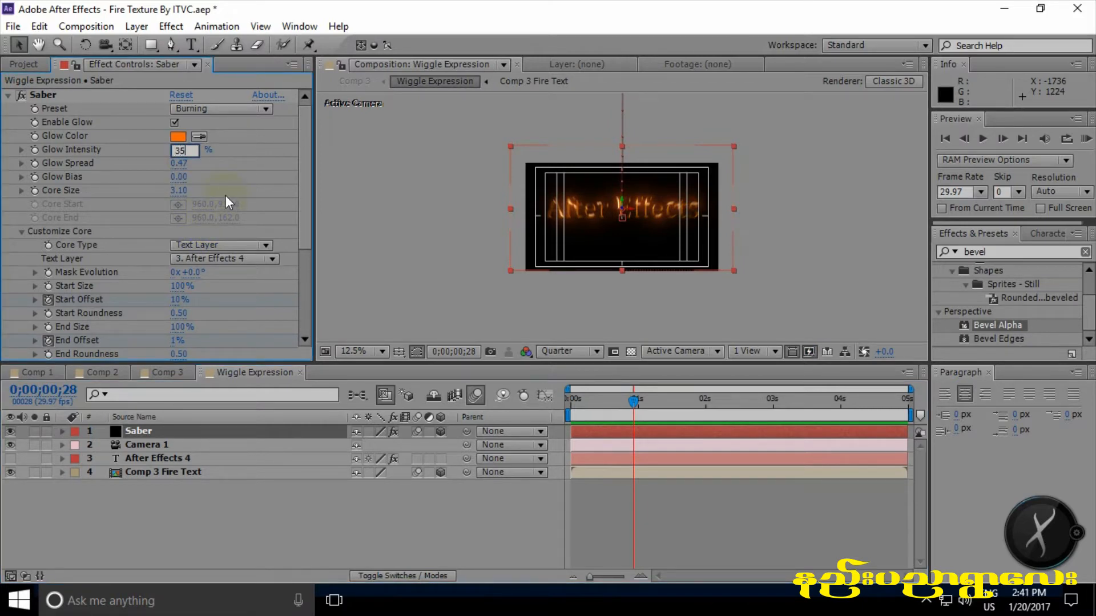
pyautogui.press('Return')
# - Go to 0;00;00;22 and set the Saber effect's Core Size to 2
pyautogui.moveTo(635, 406)
pyautogui.mouseDown()
pyautogui.moveTo(583, 407)
pyautogui.moveTo(636, 412)
pyautogui.moveTo(612, 413)
pyautogui.moveTo(620, 417)
pyautogui.mouseUp()
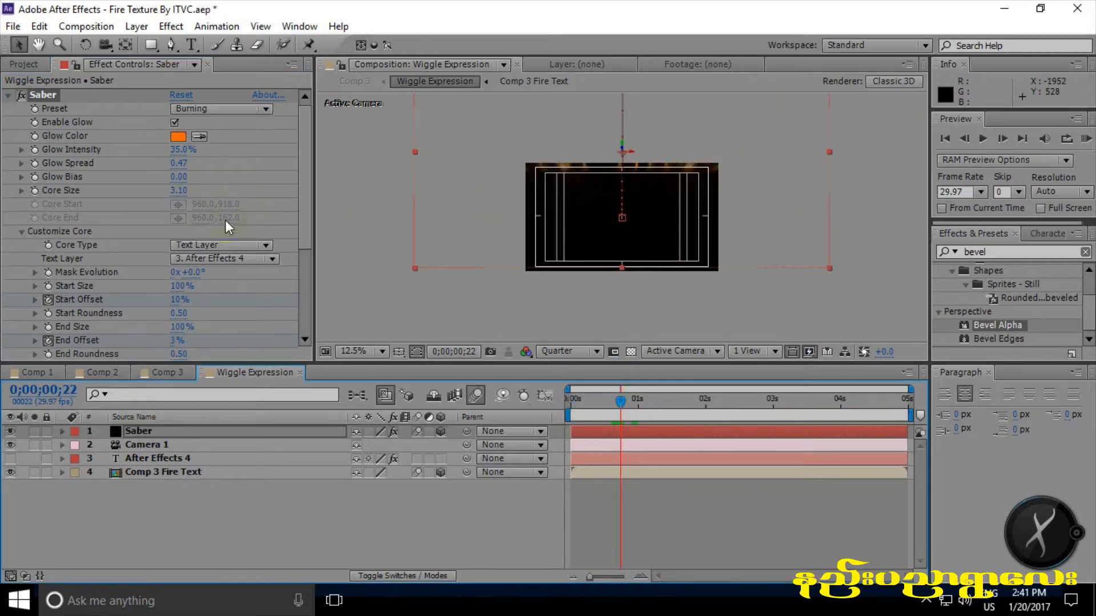
pyautogui.click(178, 193)
pyautogui.write('2')
pyautogui.press('Return')
pyautogui.click(574, 247)
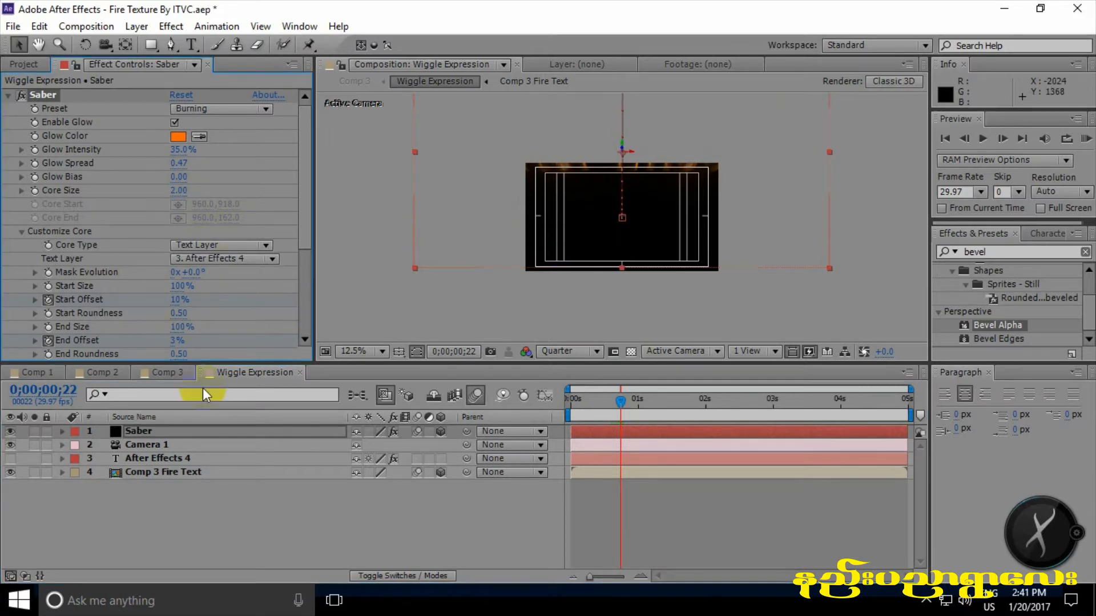
# - Return to the Comp 3 composition and go to its first frame
pyautogui.click(171, 373)
pyautogui.moveTo(581, 400); pyautogui.dragTo(558, 404)
pyautogui.click(622, 345)
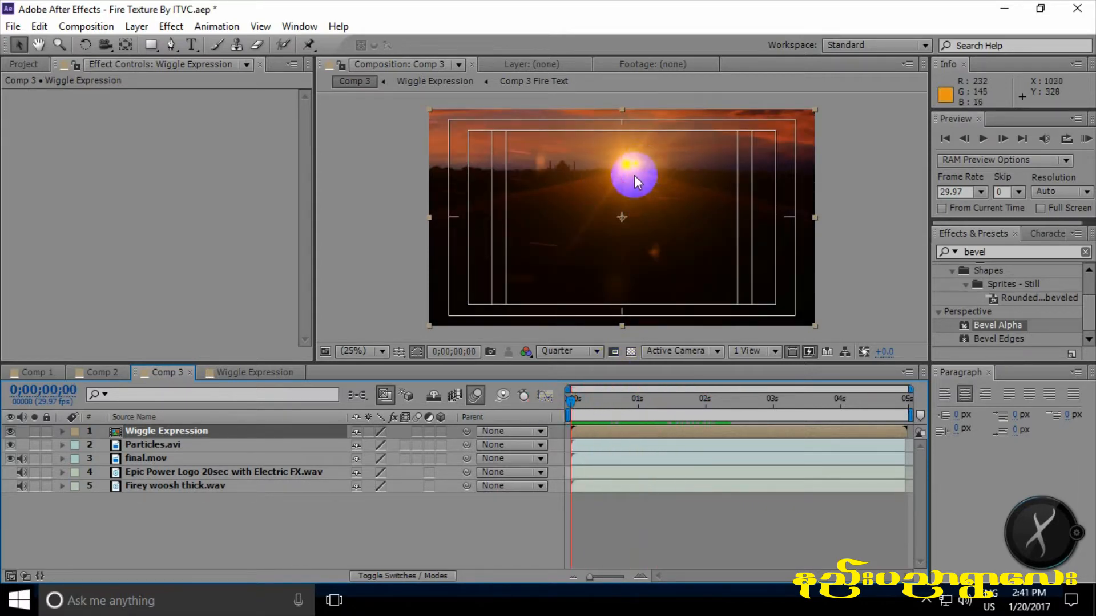
# - Open Comp 2 at 0;00;01;19, display its layer switches, and select the Comp 2 Fire Text layer for comparison
pyautogui.click(111, 374)
pyautogui.moveTo(575, 403); pyautogui.dragTo(686, 420)
pyautogui.click(388, 577)
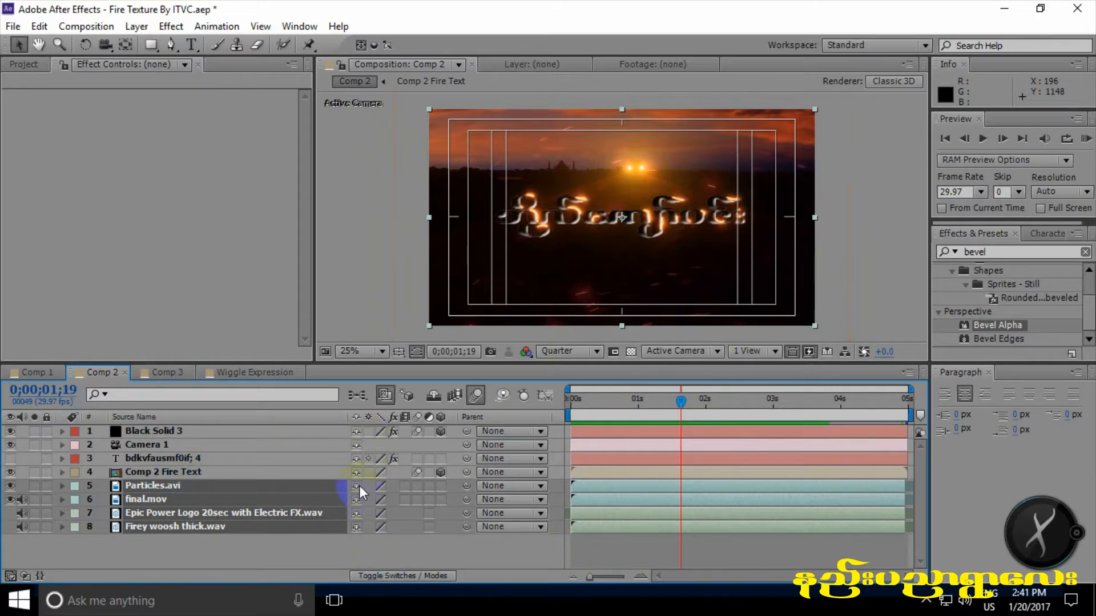
pyautogui.click(176, 472)
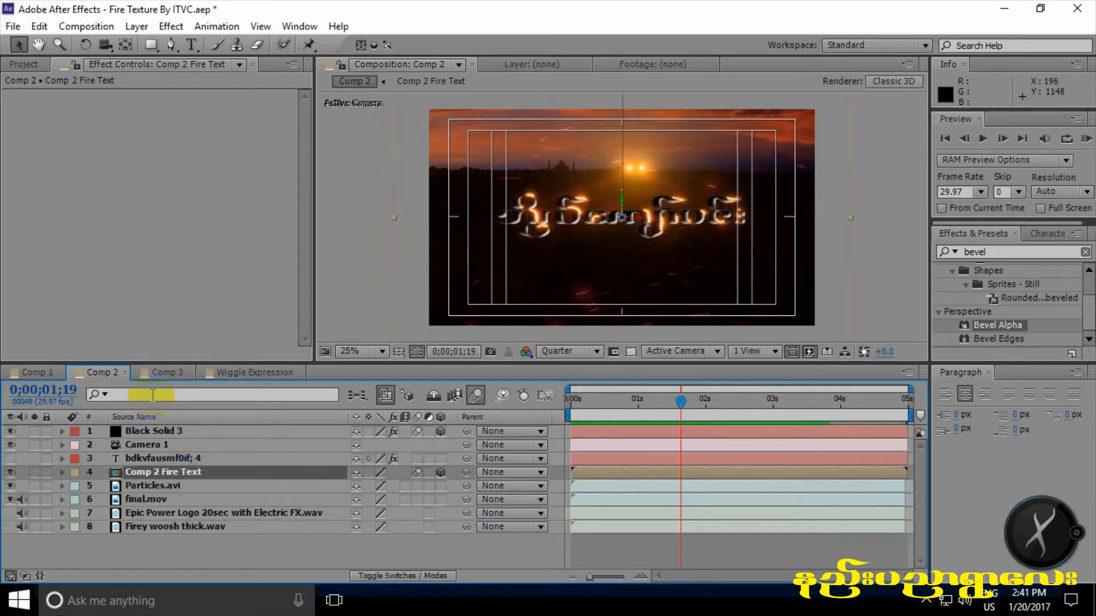
# - Look through Comp 3 and Comp 1, and close the Wiggle Expression composition to return to Comp 3
pyautogui.click(163, 371)
pyautogui.click(49, 371)
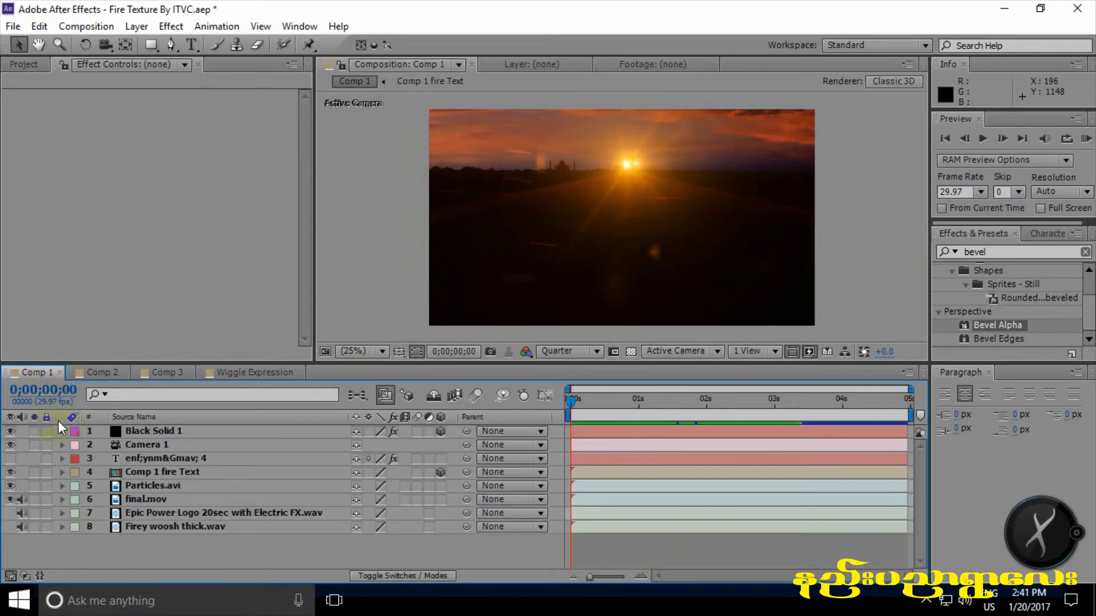
pyautogui.click(252, 374)
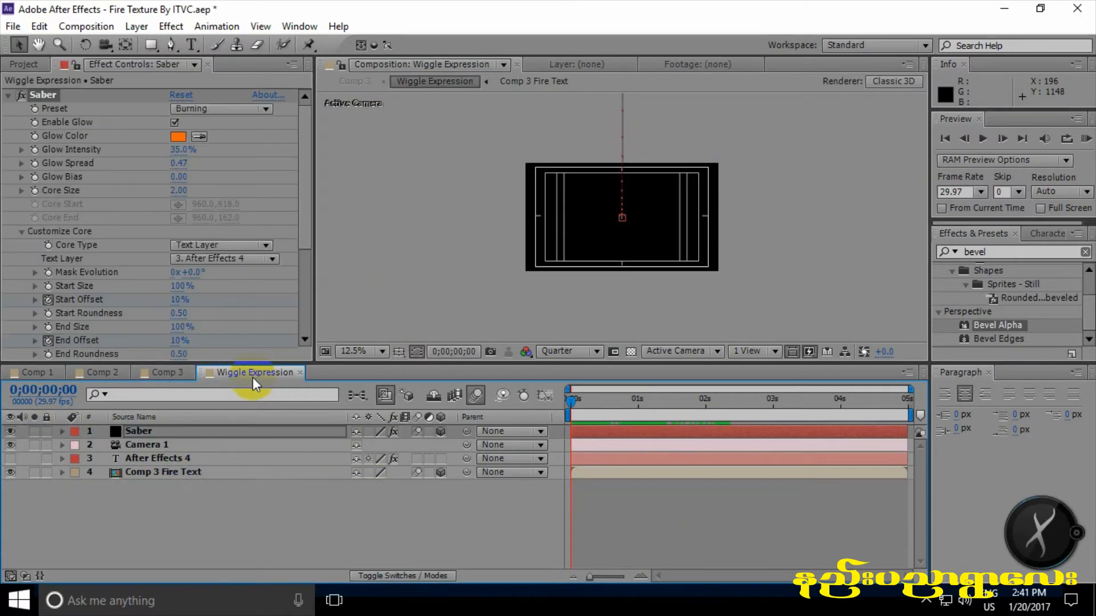
pyautogui.click(300, 372)
# - Enable Collapse Transformations on the Wiggle Expression layer in Comp 3
pyautogui.moveTo(577, 398); pyautogui.dragTo(606, 403)
pyautogui.click(577, 401)
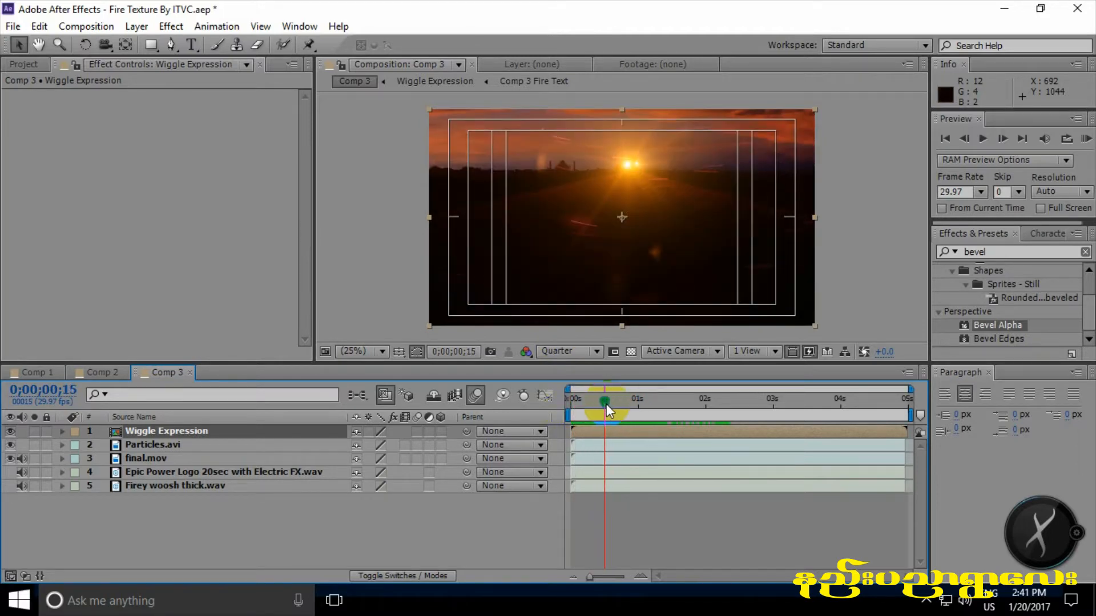
pyautogui.click(369, 432)
# - Play a RAM preview of Comp 3 from the first frame to check the collapsed title over the footage
pyautogui.moveTo(582, 410)
pyautogui.mouseDown()
pyautogui.moveTo(608, 403)
pyautogui.moveTo(571, 401)
pyautogui.moveTo(702, 412)
pyautogui.moveTo(569, 411)
pyautogui.mouseUp()
pyautogui.click(1087, 140)
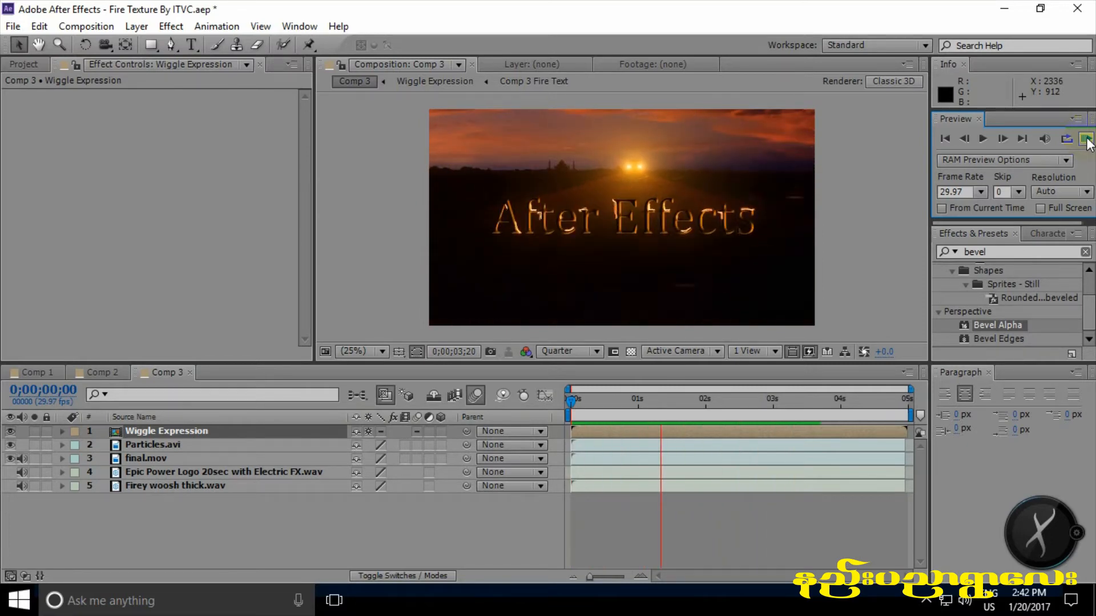
pyautogui.click(766, 320)
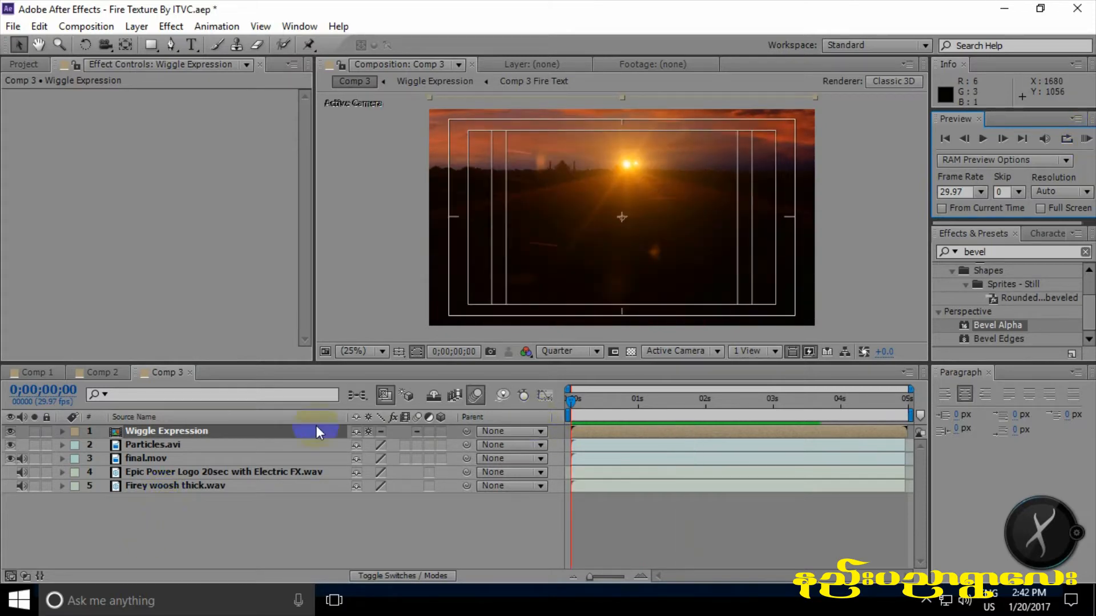
# - Move Comp 3 to 0;00;01;16 and add the expression wiggle(2,20) to the Wiggle Expression layer's Position
pyautogui.moveTo(573, 401); pyautogui.dragTo(674, 403)
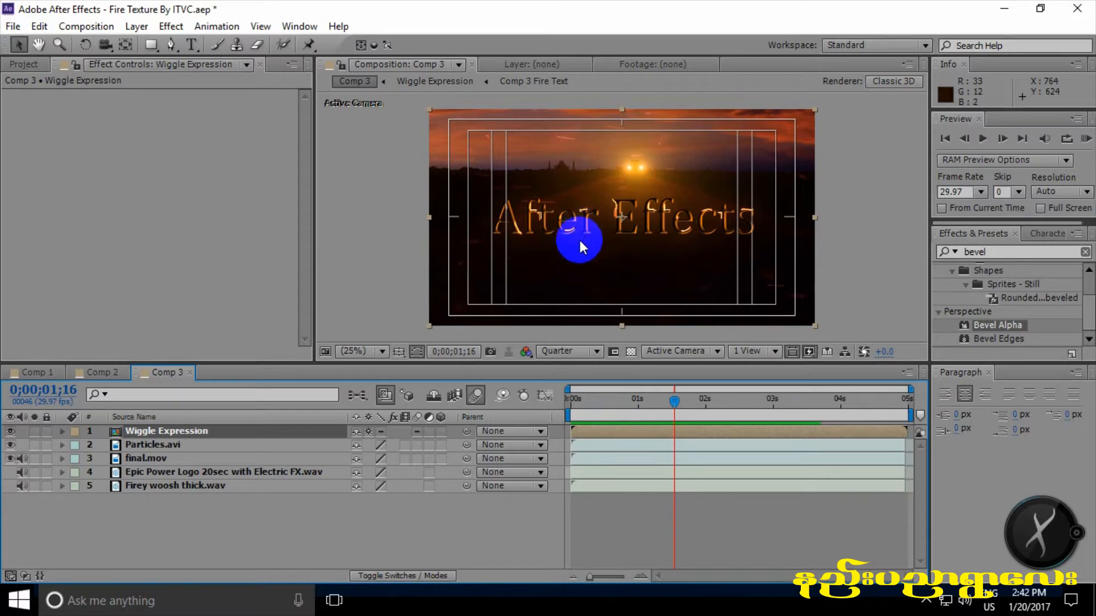
pyautogui.click(203, 438)
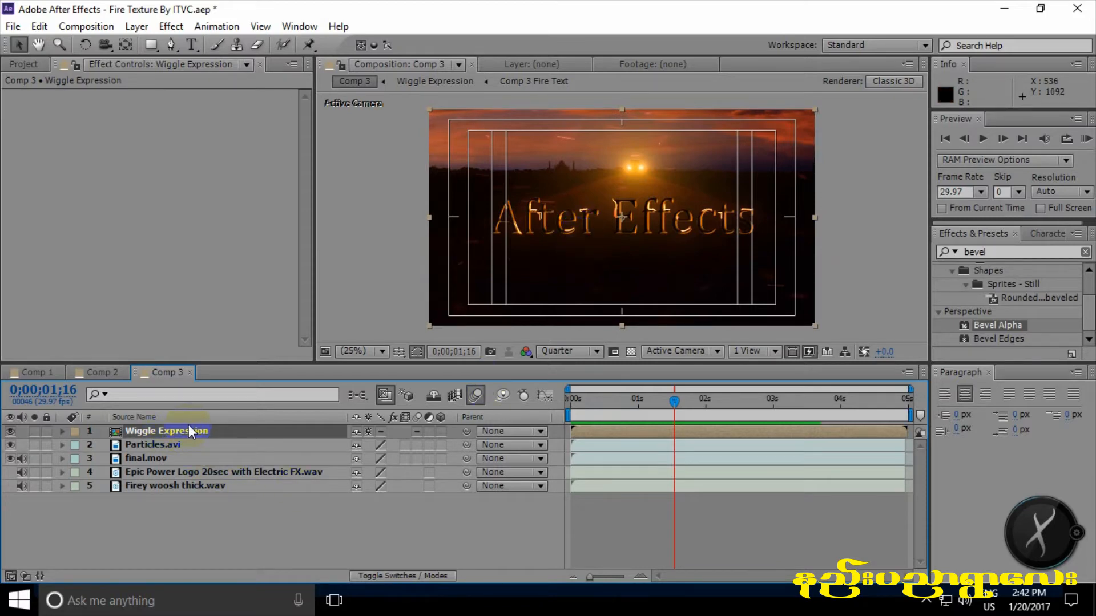
pyautogui.press('p')
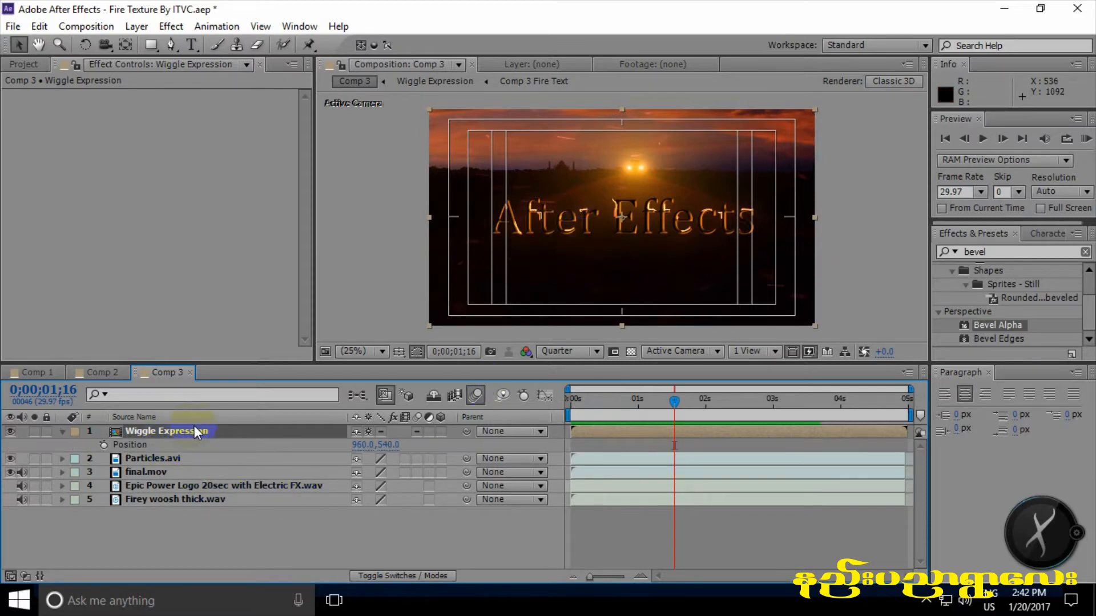
pyautogui.keyDown('alt'); pyautogui.click(104, 443); pyautogui.keyUp('alt')
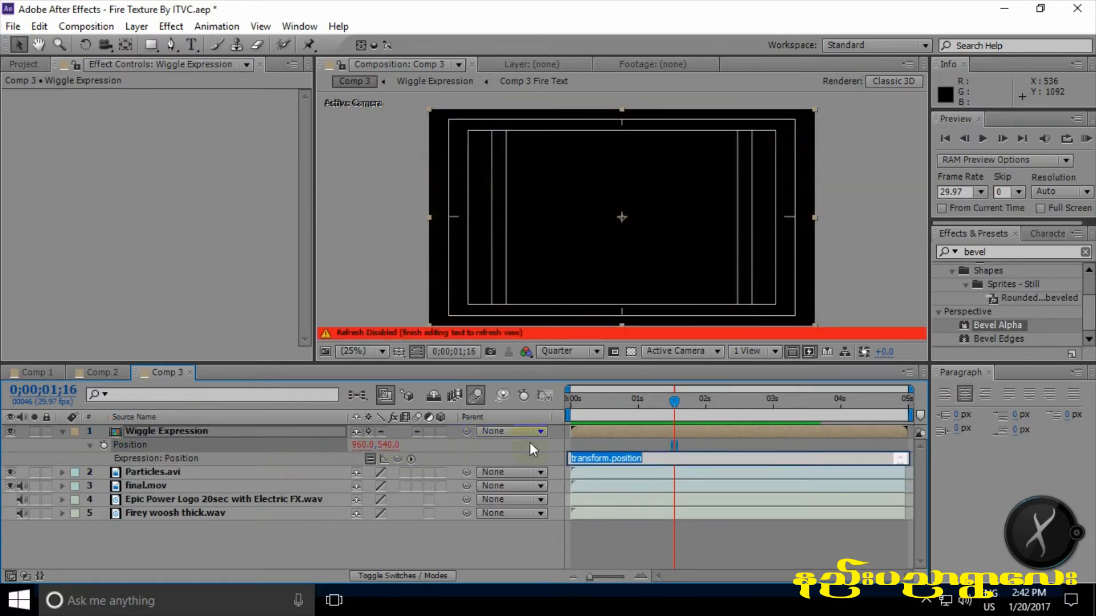
pyautogui.write('wiggle(2')
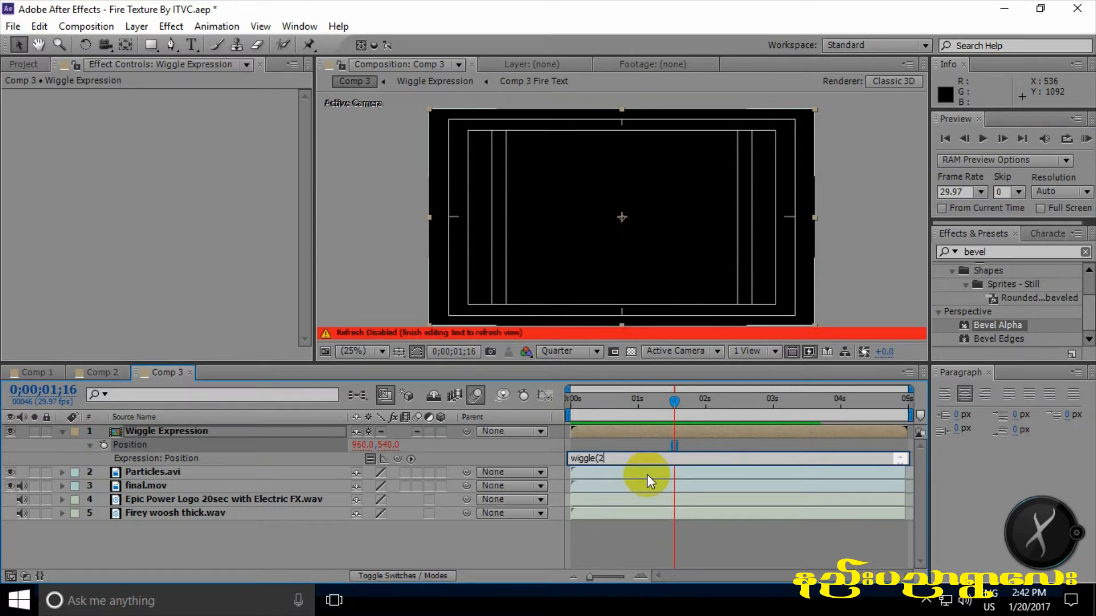
pyautogui.write(',20)')
# - Play a RAM preview of Comp 3 to check the wiggle, and collapse the Wiggle Expression layer's properties
pyautogui.click(1087, 138)
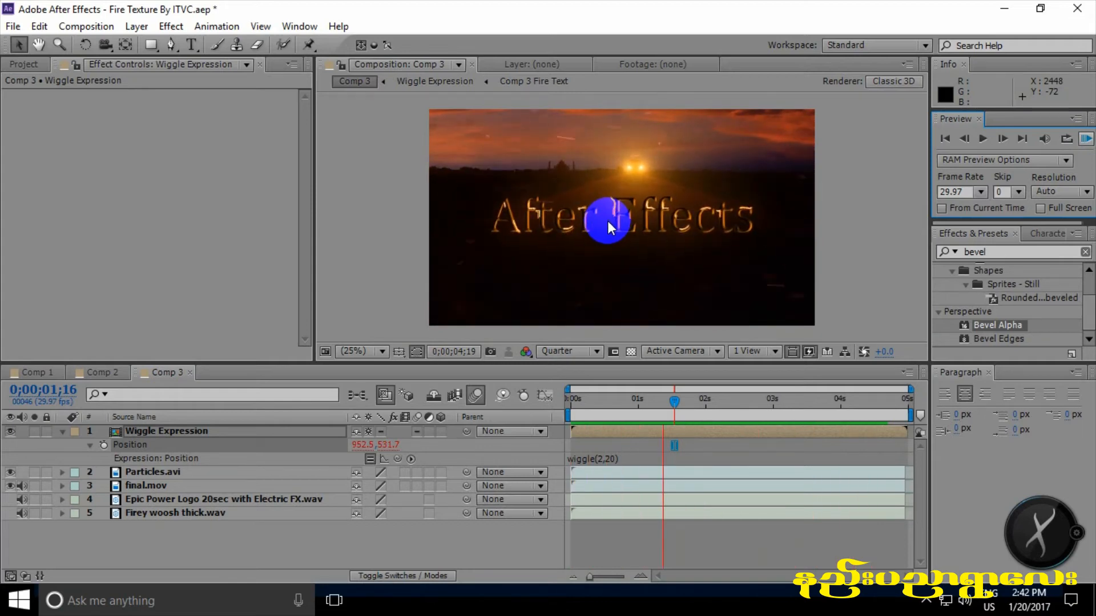
pyautogui.click(607, 221)
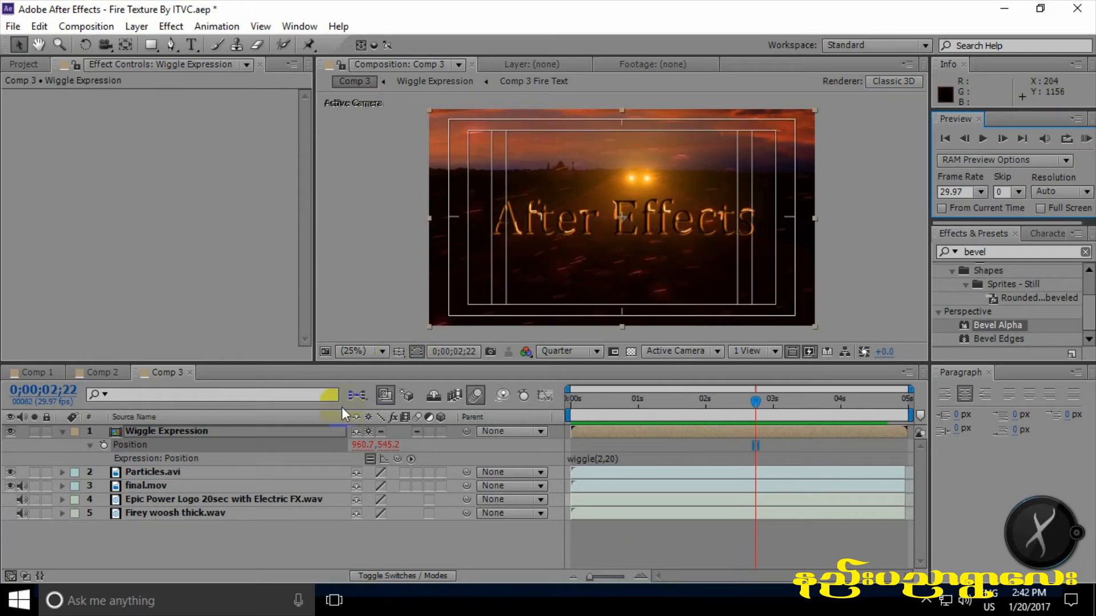
pyautogui.click(136, 533)
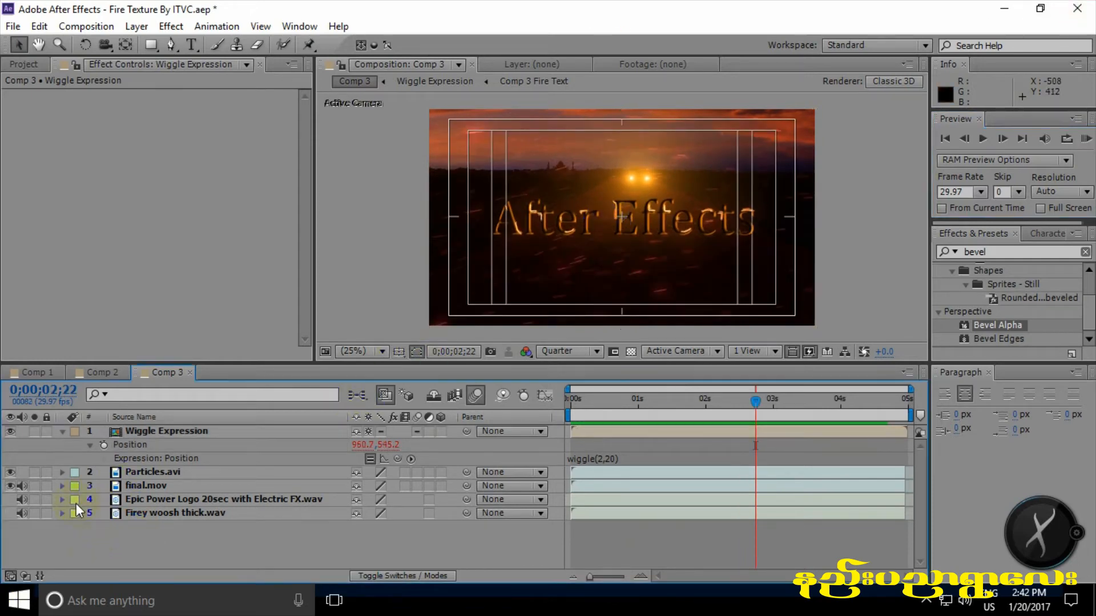
pyautogui.click(63, 432)
pyautogui.click(180, 432)
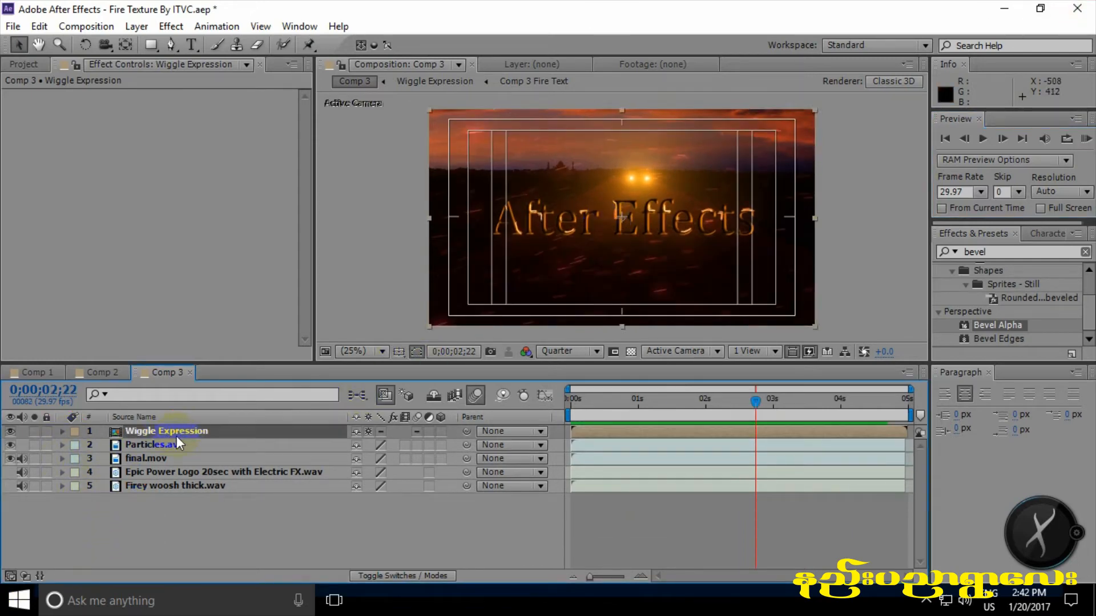
pyautogui.click(154, 529)
pyautogui.moveTo(158, 500); pyautogui.dragTo(157, 444)
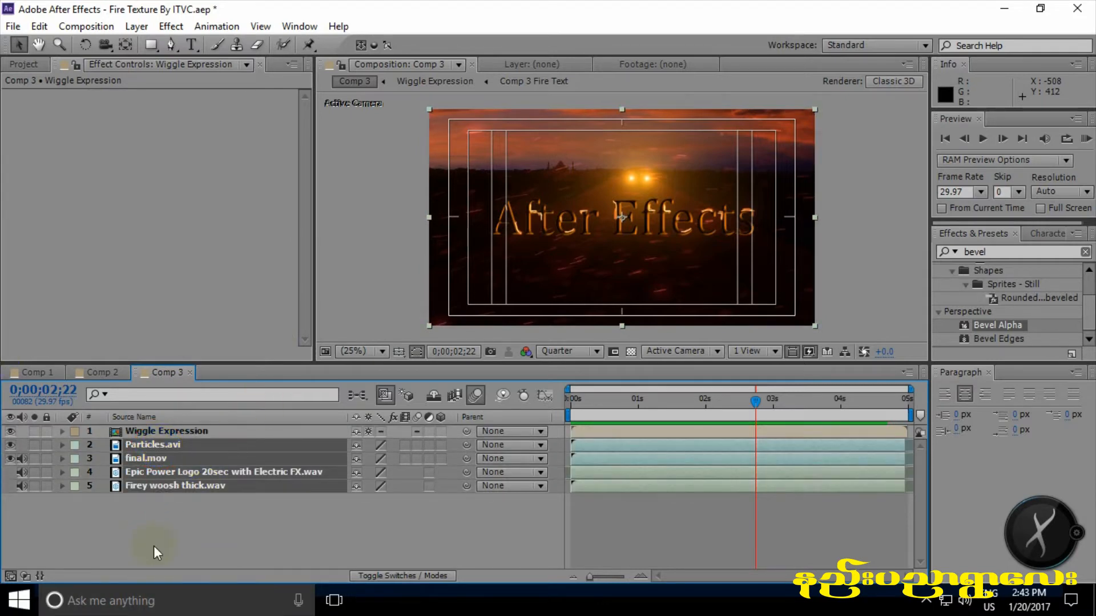
pyautogui.click(153, 545)
pyautogui.click(158, 447)
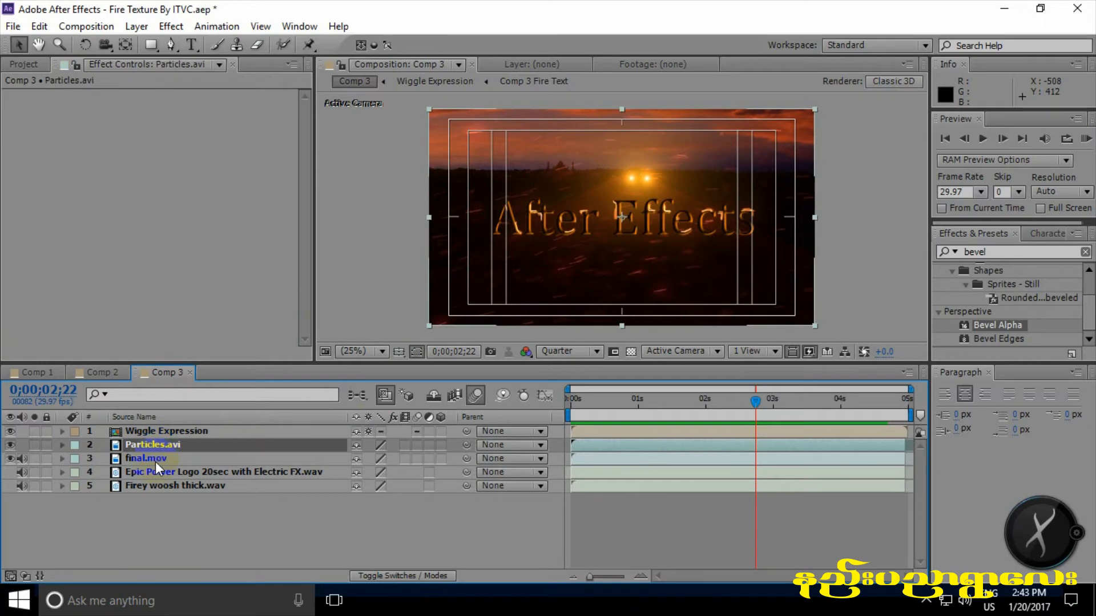
pyautogui.keyDown('shift'); pyautogui.click(156, 461); pyautogui.keyUp('shift')
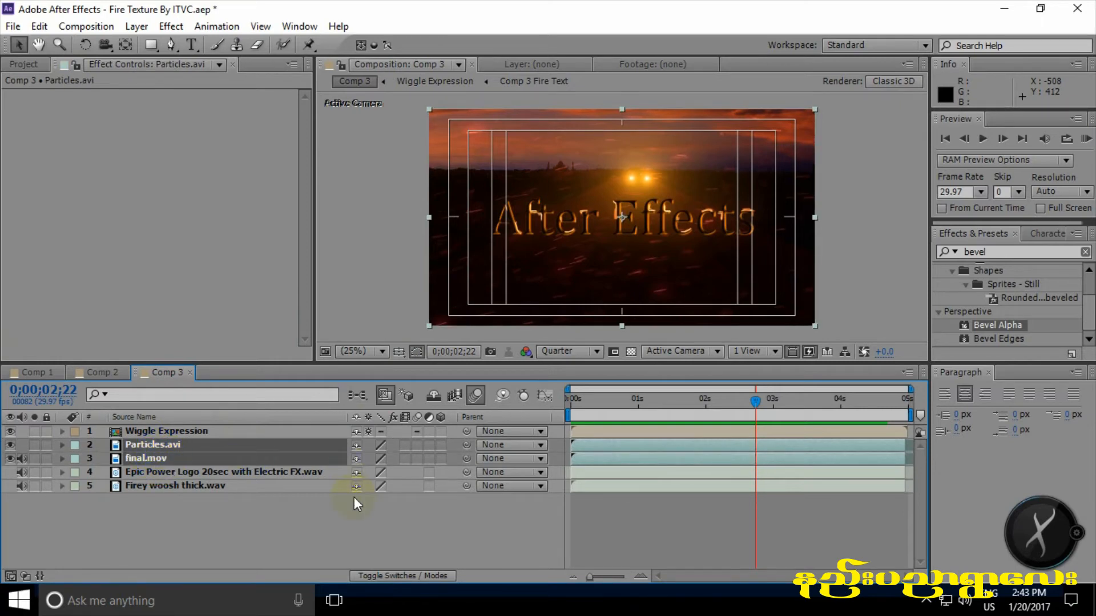
pyautogui.click(305, 528)
# - Look through Comp 2 and Comp 1, examining Comp 1's layer blending modes and footage, and return to Comp 3
pyautogui.click(99, 372)
pyautogui.click(47, 371)
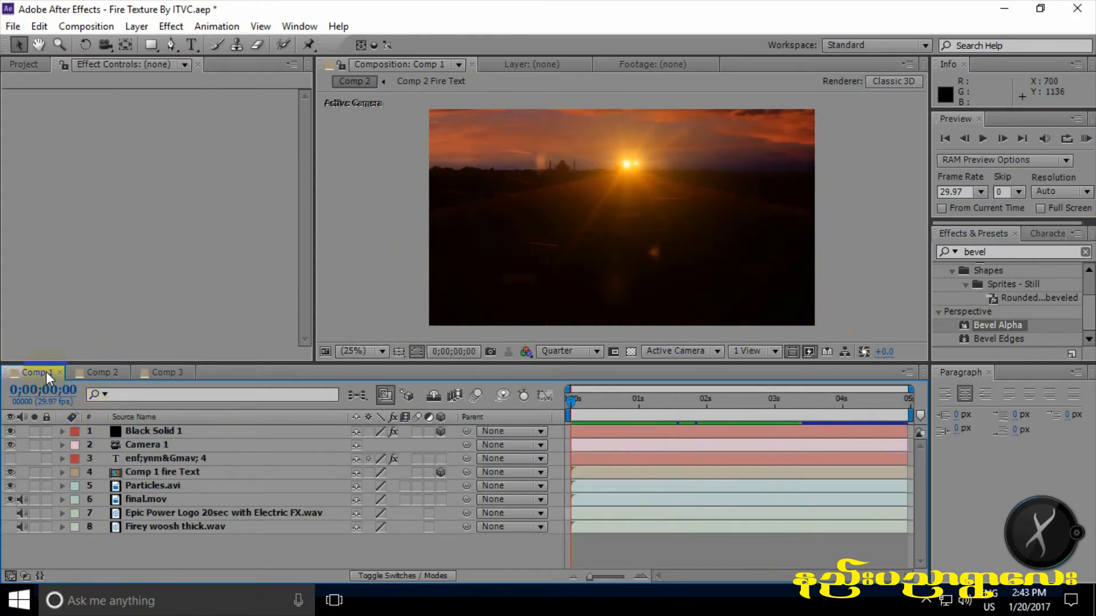
pyautogui.click(375, 573)
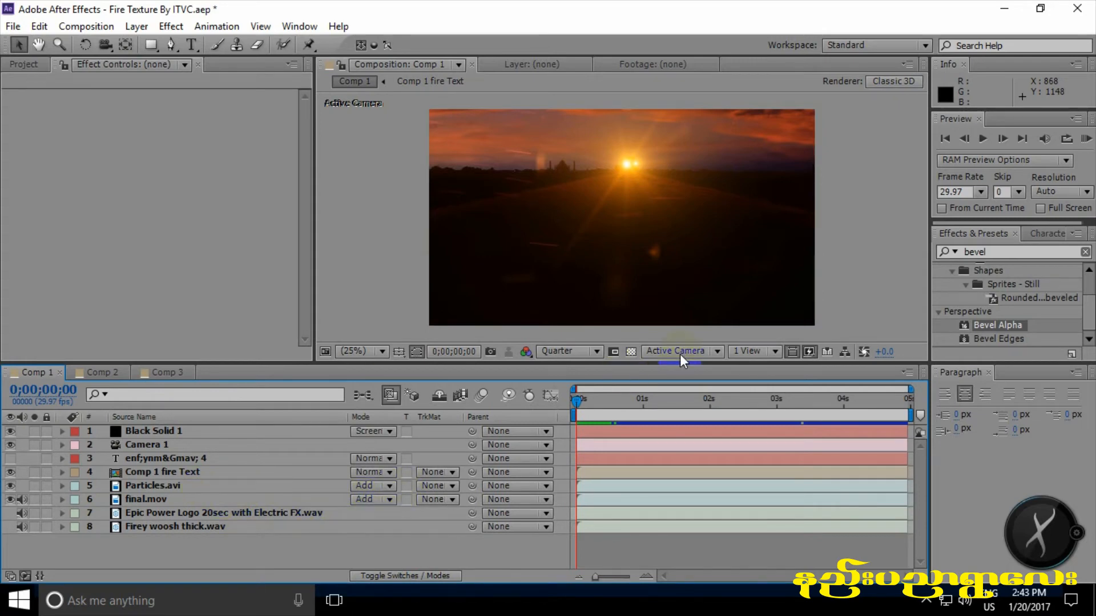
pyautogui.moveTo(578, 399); pyautogui.dragTo(666, 402)
pyautogui.click(139, 395)
pyautogui.click(166, 372)
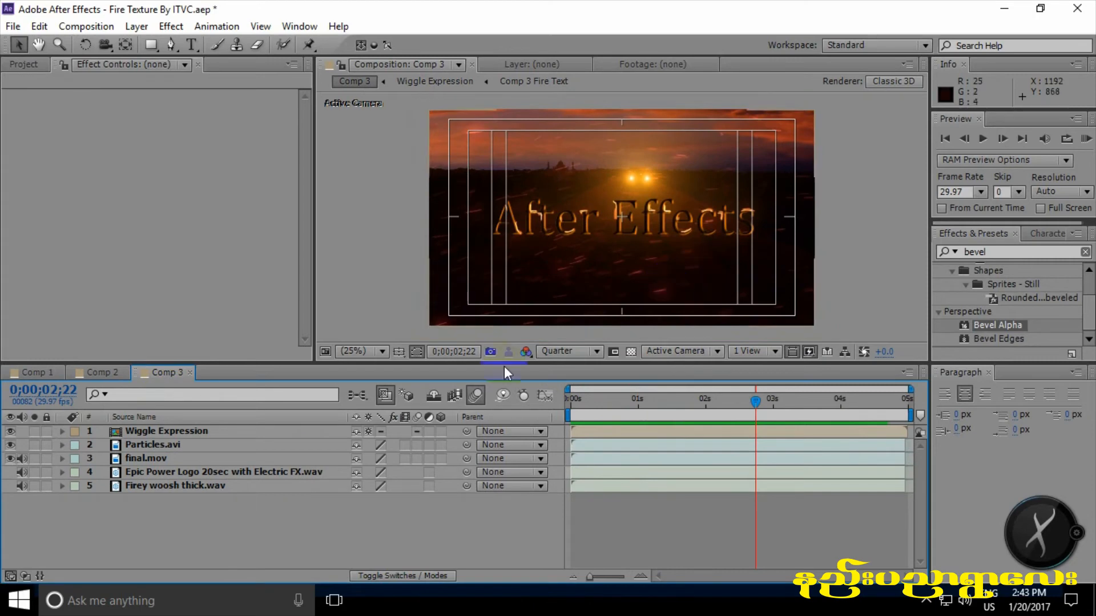
# - Display the blending mode columns in Comp 3 and select the Particles.avi and final.mov layers together
pyautogui.click(381, 574)
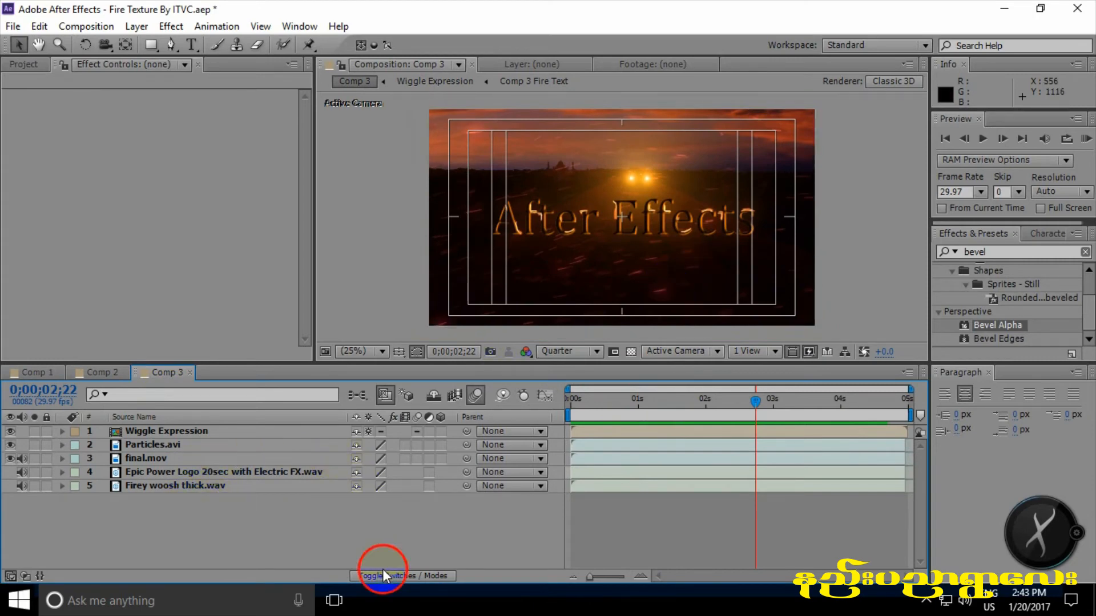
pyautogui.click(167, 449)
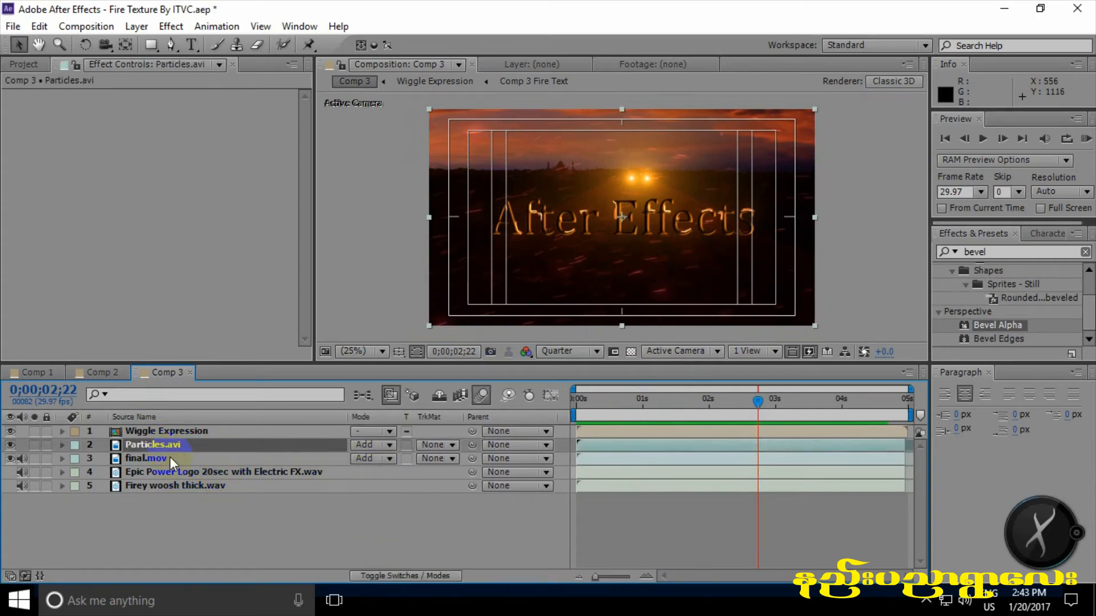
pyautogui.click(169, 461)
pyautogui.keyDown('shift'); pyautogui.click(188, 446); pyautogui.keyUp('shift')
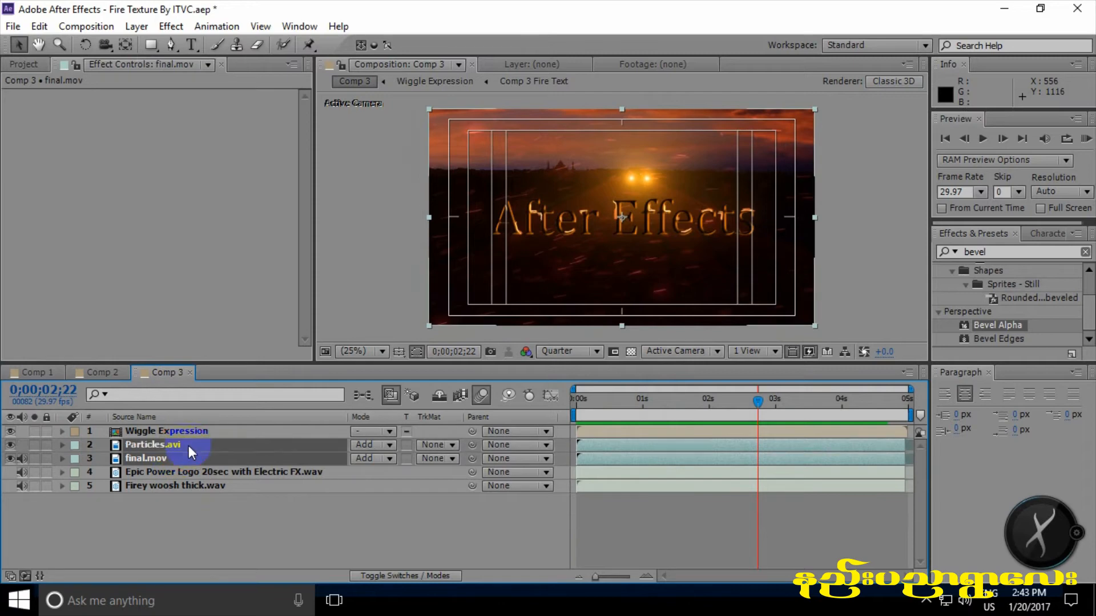
# - Try the Normal blending mode on the Particles.avi and final.mov layers, and set them back to Add
pyautogui.click(386, 444)
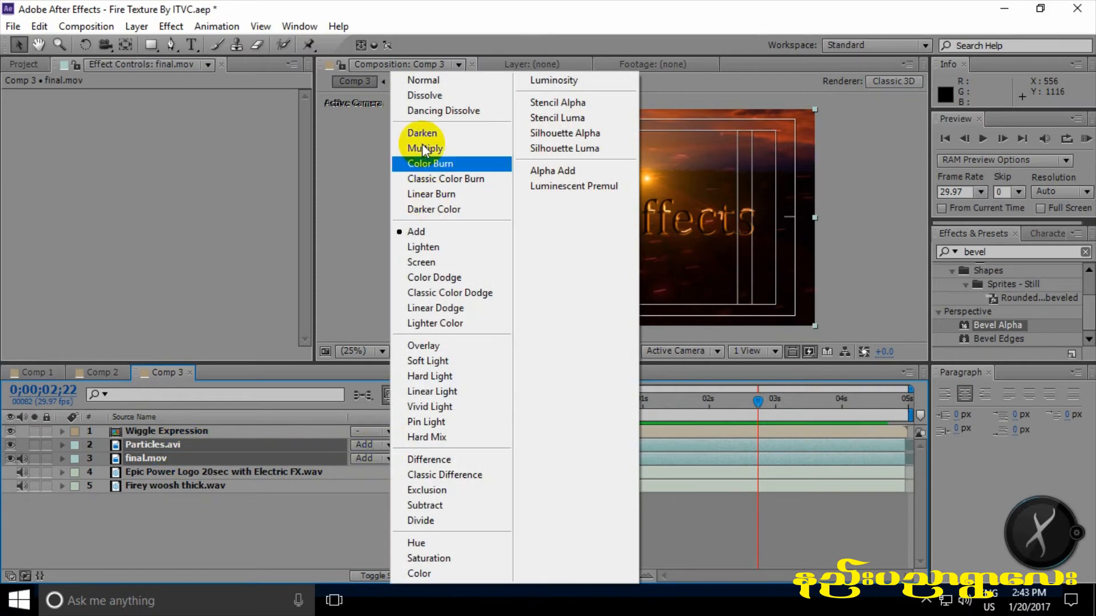
pyautogui.click(423, 78)
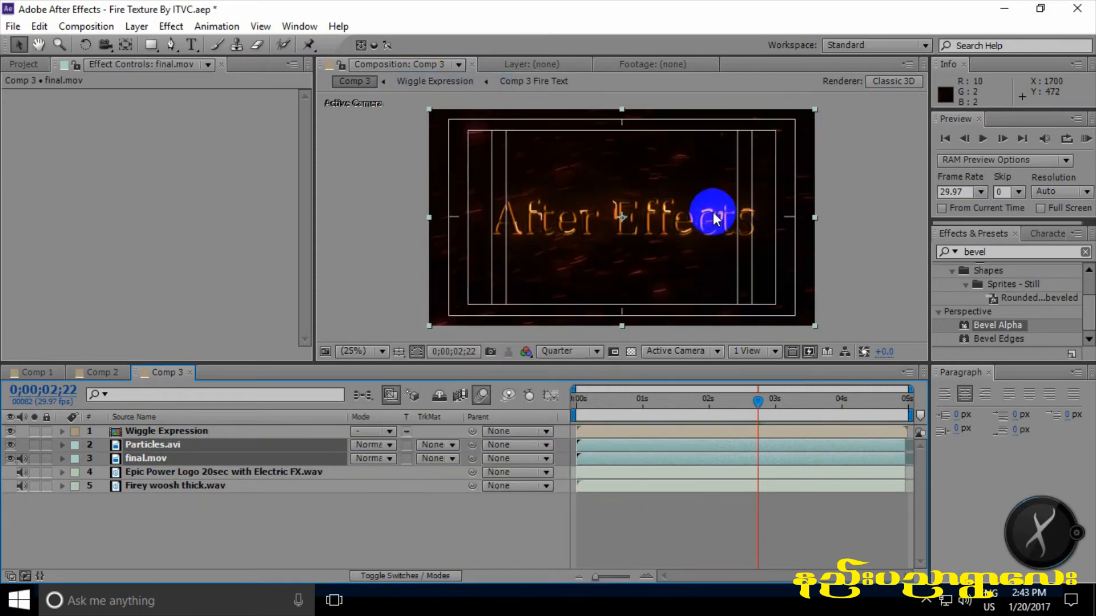
pyautogui.click(389, 444)
pyautogui.click(423, 232)
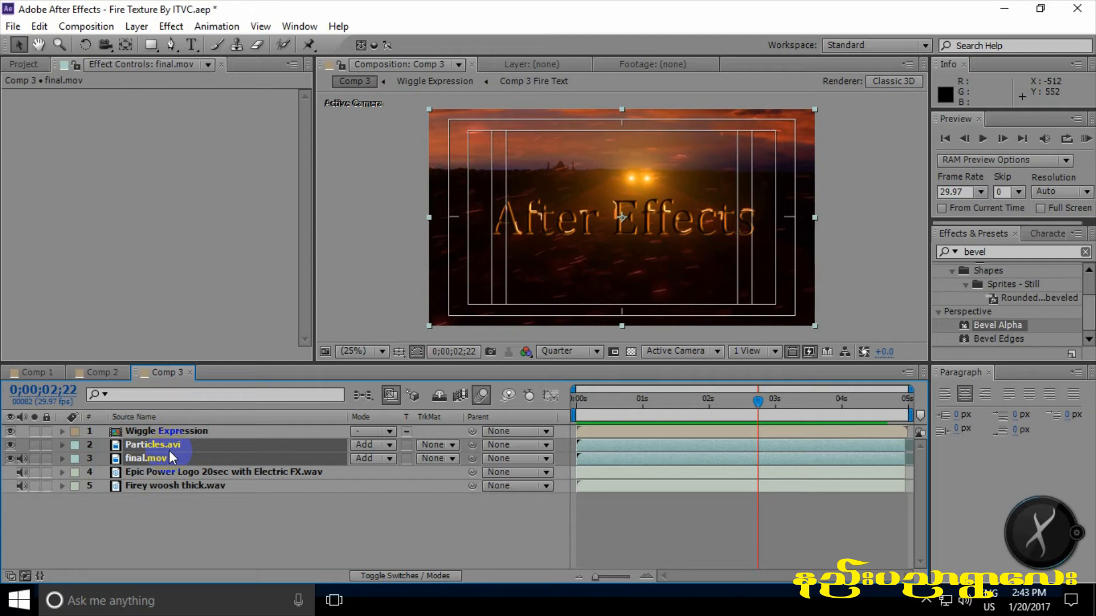
# - Pre-compose the selected Particles.avi and final.mov layers as BG, moving all attributes into the new composition
pyautogui.click(137, 26)
pyautogui.click(212, 601)
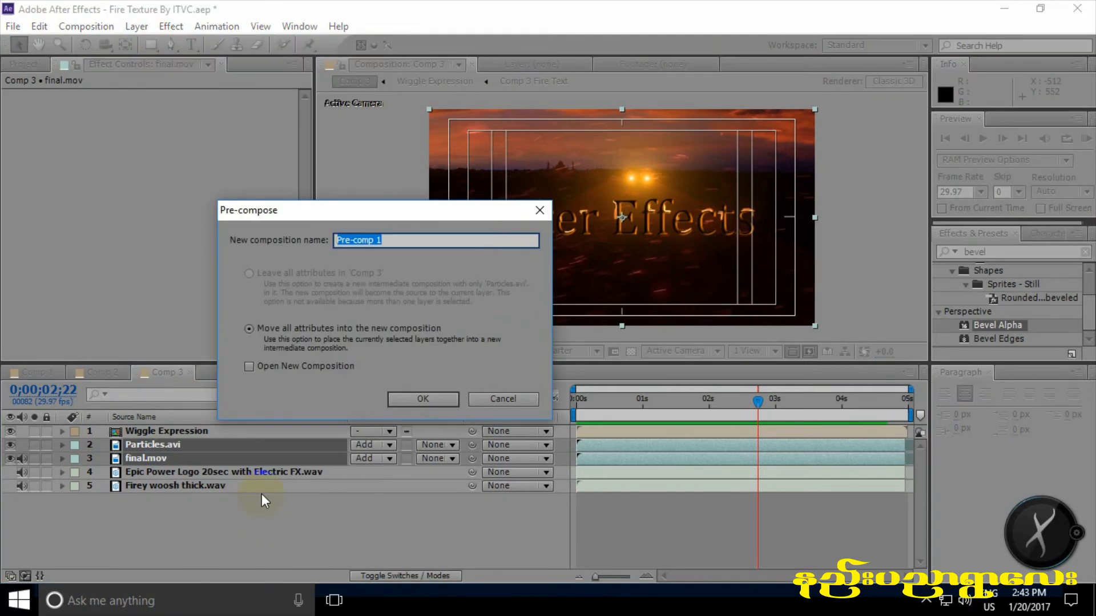
pyautogui.write('BG')
pyautogui.press('Return')
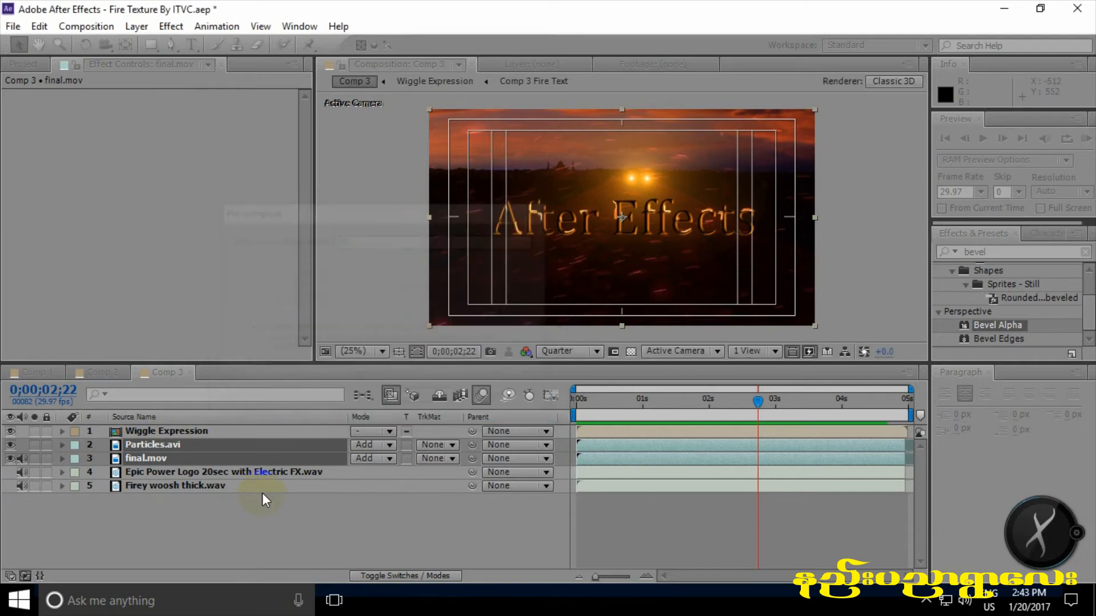
# - Pre-compose the two sound layers, Epic Power Logo 20sec with Electric FX.wav and Firey woosh thick.wav, as Audio
pyautogui.moveTo(149, 518); pyautogui.dragTo(171, 456)
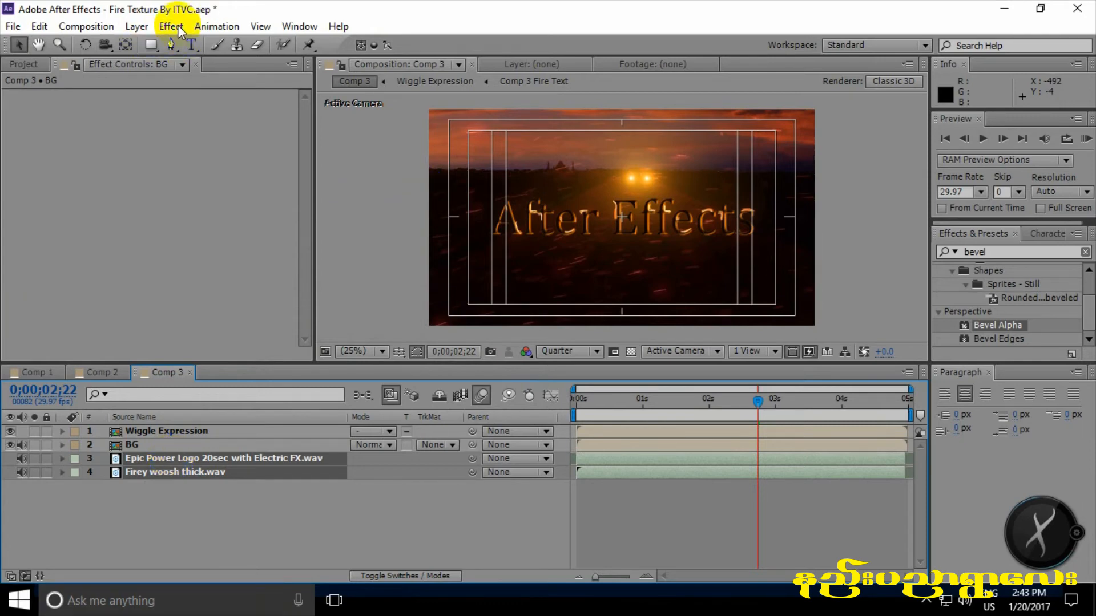
pyautogui.click(139, 26)
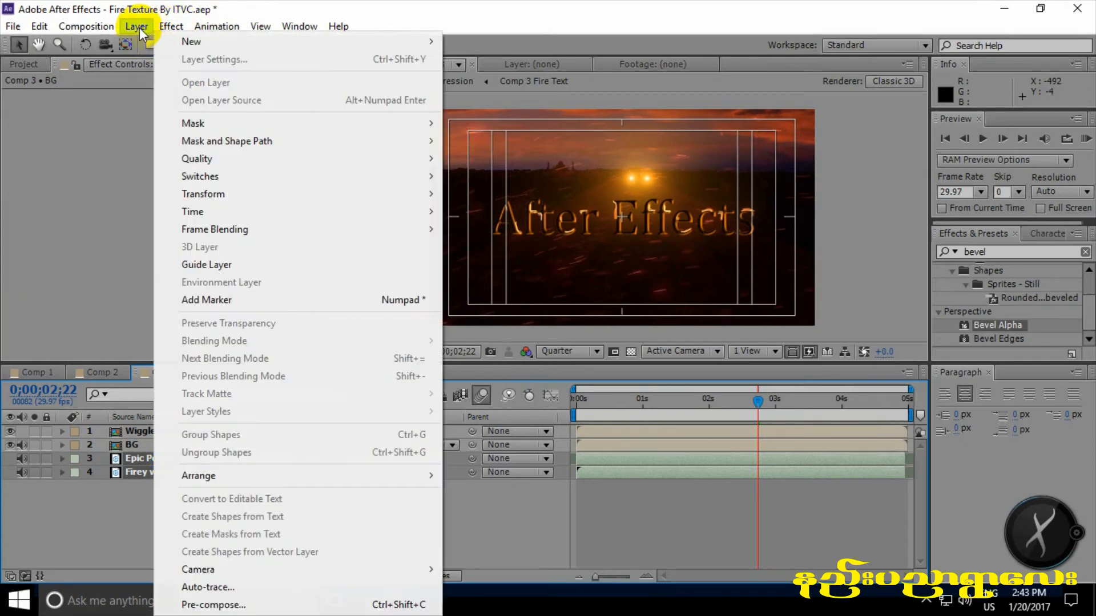
pyautogui.click(229, 600)
pyautogui.write('a')
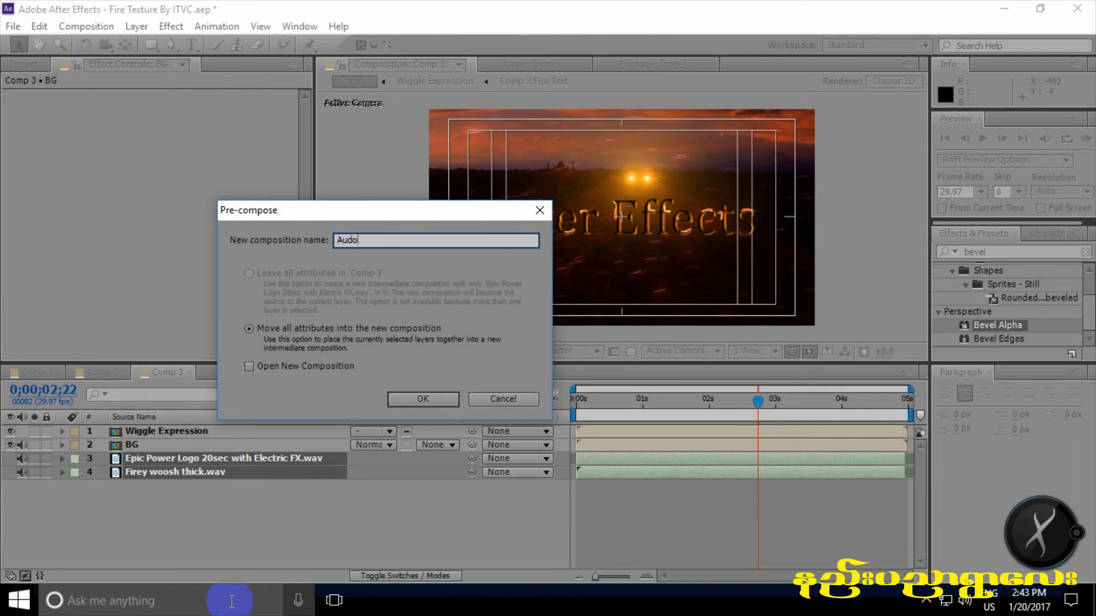
pyautogui.press('Return')
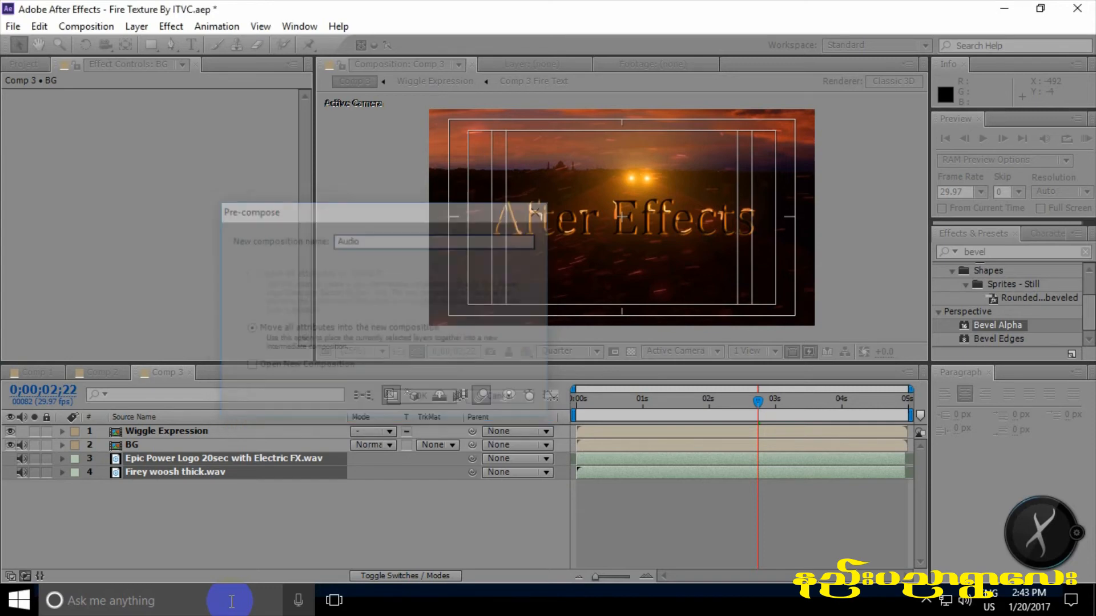
# - Play a RAM preview of Comp 3 from the first frame to check the pre-composed background and audio
pyautogui.moveTo(758, 399); pyautogui.dragTo(577, 399)
pyautogui.click(1086, 140)
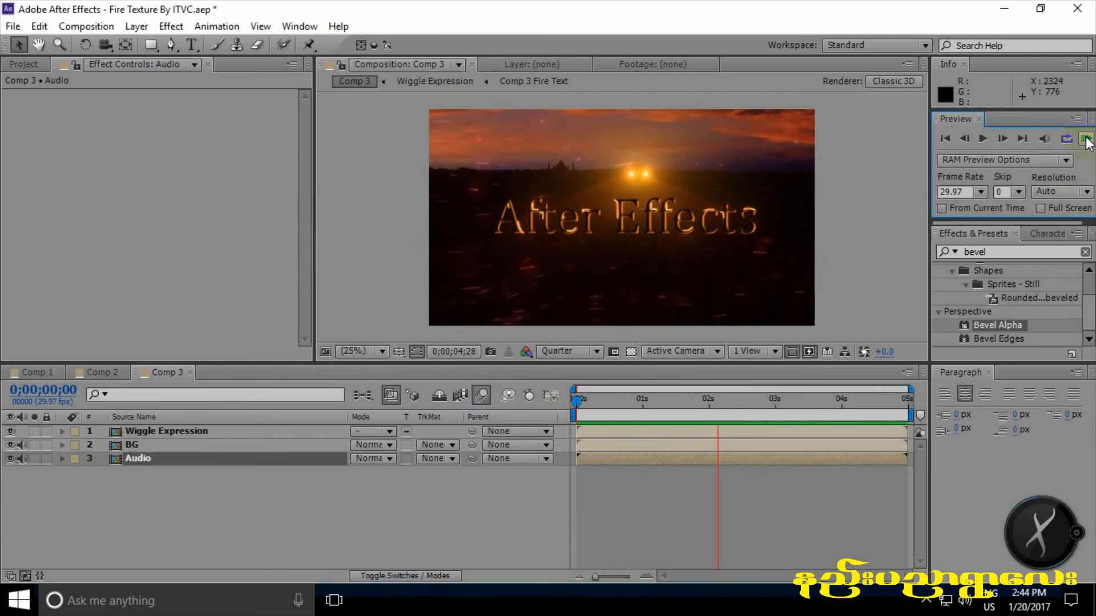
pyautogui.click(617, 378)
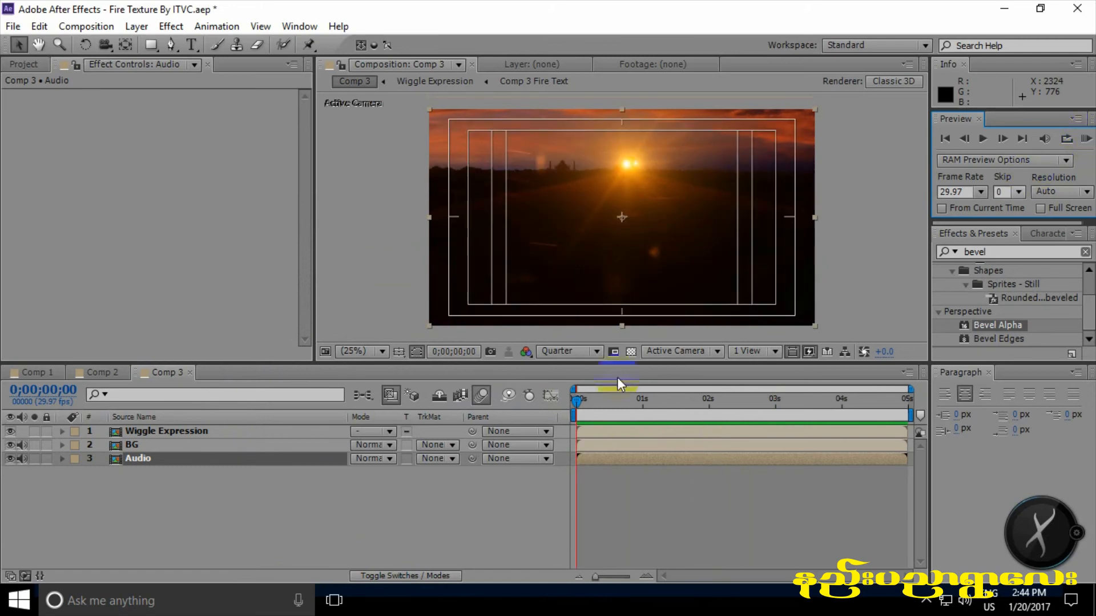
# - Display the layer switches and change the Wiggle Expression layer's Position expression to wiggle(5,20)
pyautogui.click(412, 575)
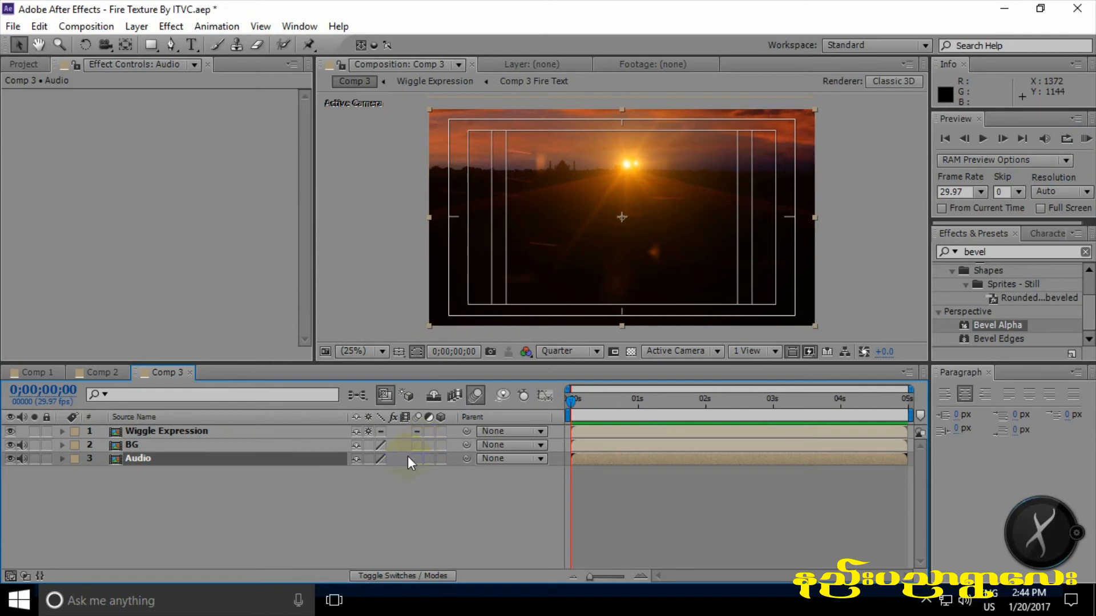
pyautogui.moveTo(573, 404)
pyautogui.mouseDown()
pyautogui.moveTo(910, 410)
pyautogui.moveTo(573, 402)
pyautogui.mouseUp()
pyautogui.click(244, 435)
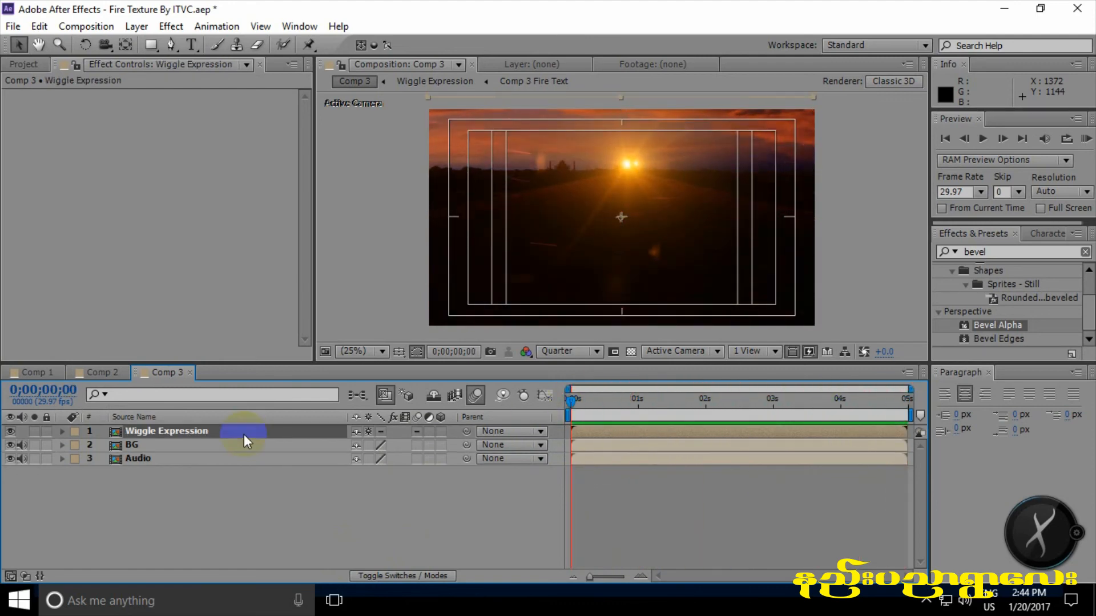
pyautogui.press('e')
pyautogui.press('e')
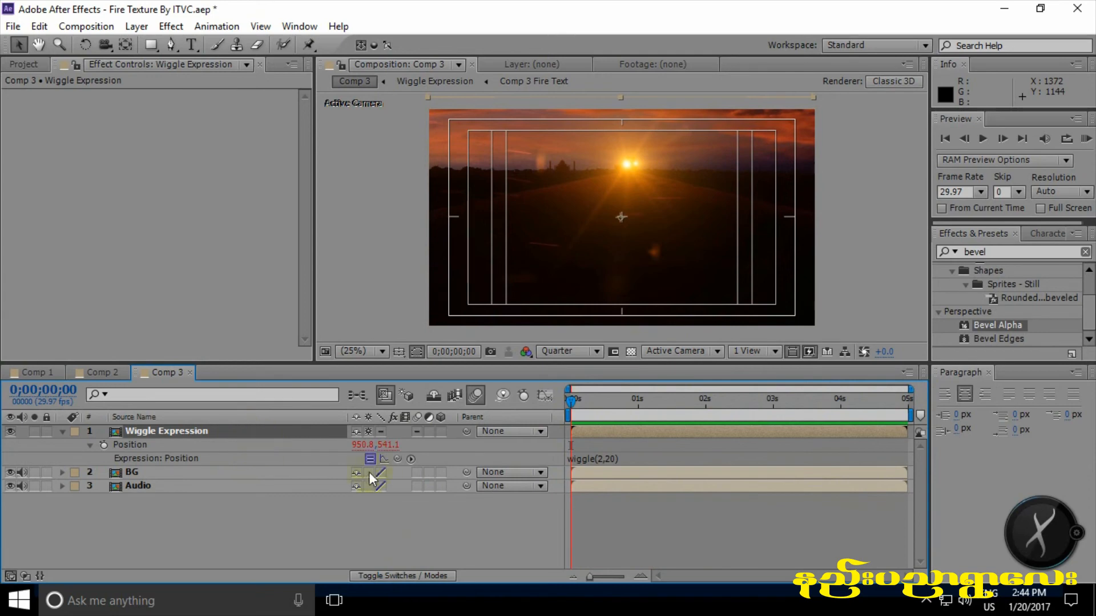
pyautogui.click(602, 458)
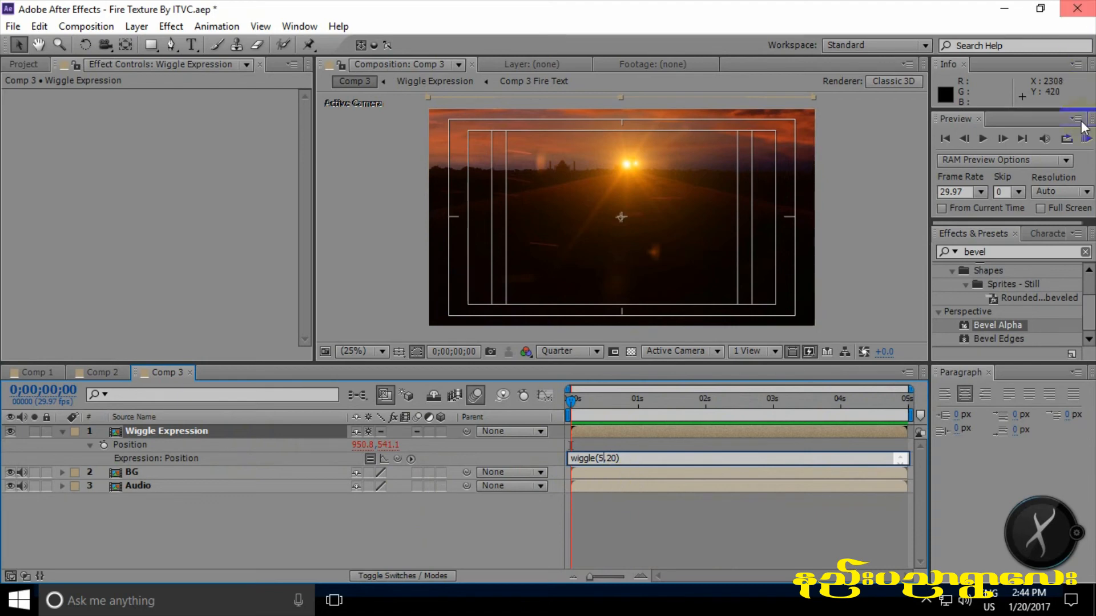
# - Play a RAM preview of Comp 3 to check the faster wiggle, and return to the first frame
pyautogui.click(1086, 139)
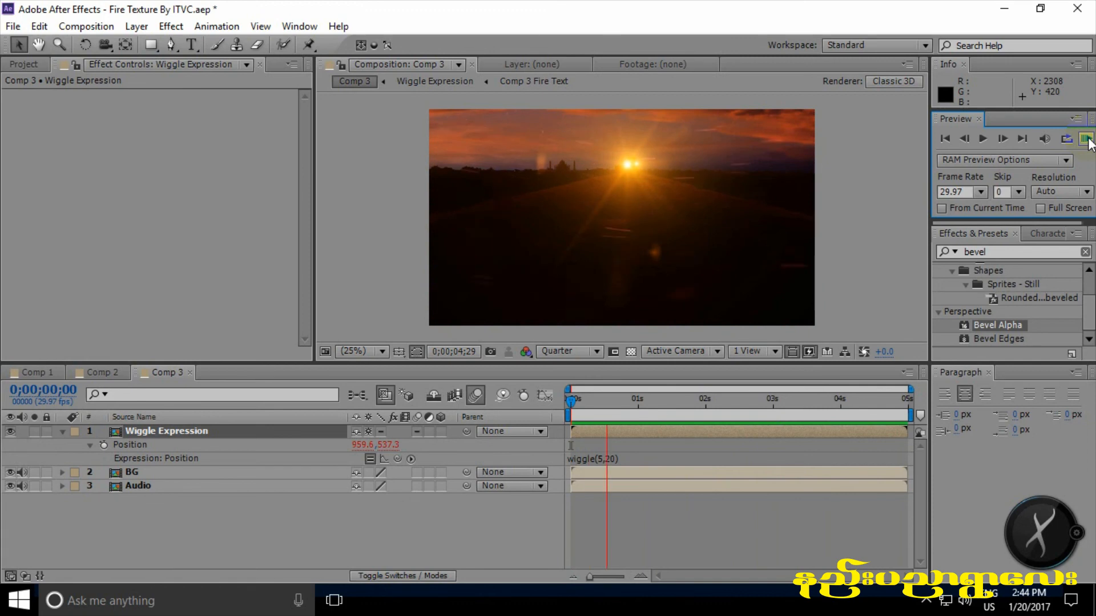
pyautogui.click(1086, 138)
pyautogui.moveTo(573, 400); pyautogui.dragTo(551, 402)
# - Display the project items, and move Comp 3 to 0;00;03;12 with the Wiggle Expression layer's properties collapsed
pyautogui.click(23, 64)
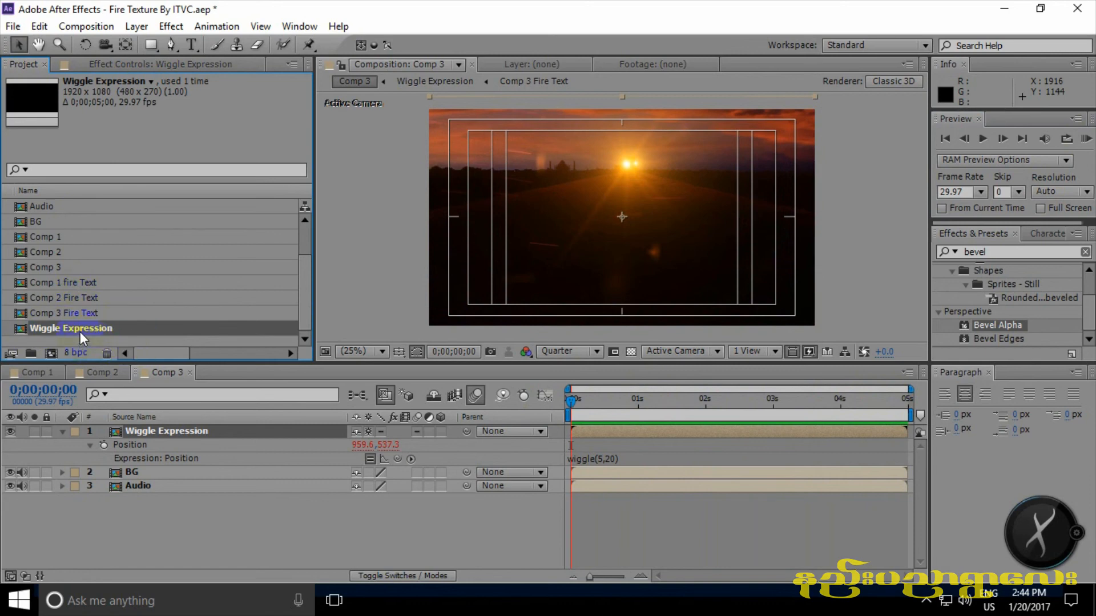
pyautogui.moveTo(109, 340); pyautogui.dragTo(801, 406)
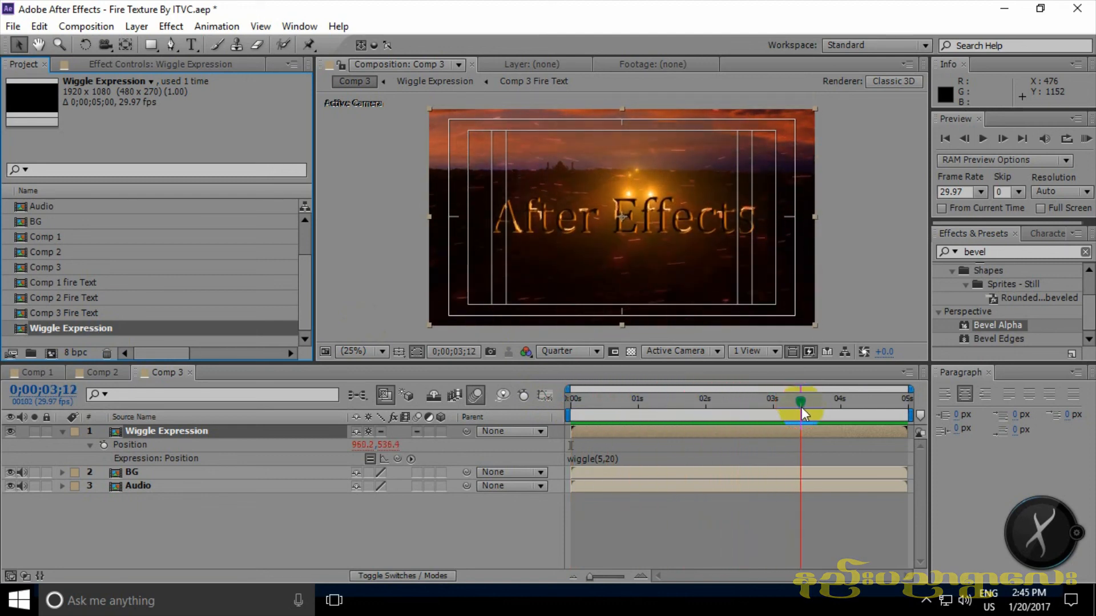
pyautogui.click(63, 433)
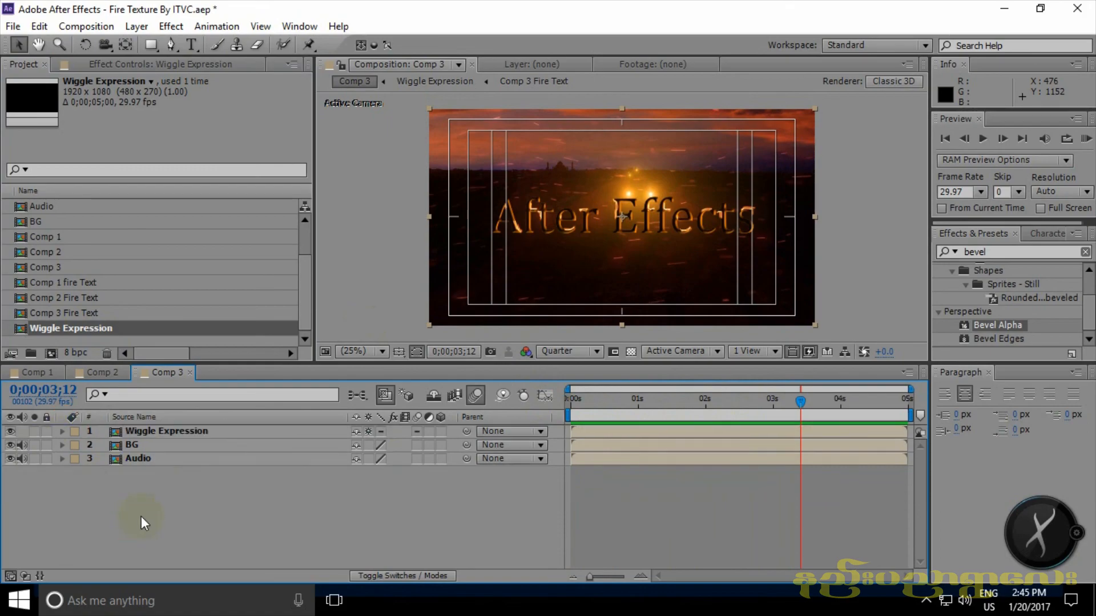